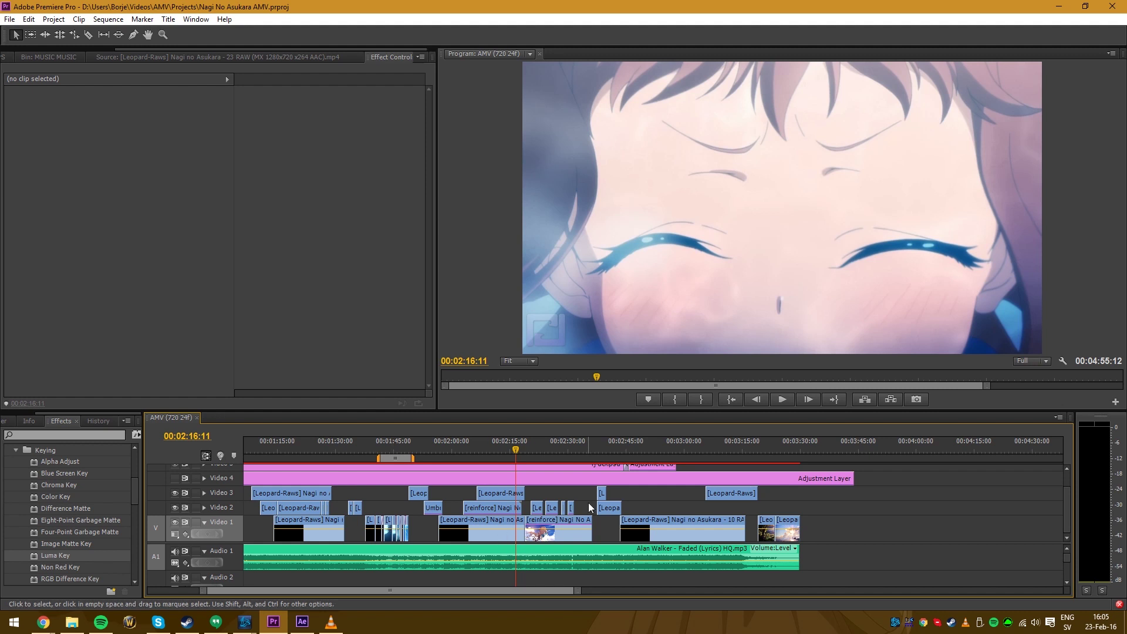
Bring up the green-screen clip Just do it.mp4 in VLC media player.
{"action": "mouse_move", "coordinate": [573, 508]}
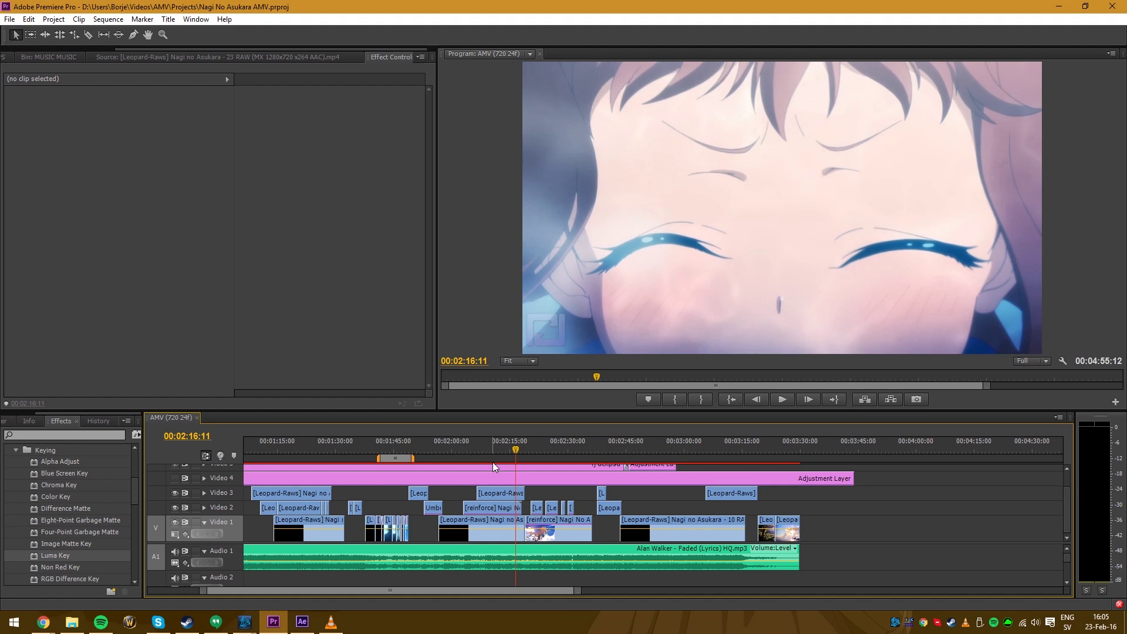
Play Just do it.mp4 in VLC and pause it at 00:12.
{"action": "left_click", "coordinate": [338, 631]}
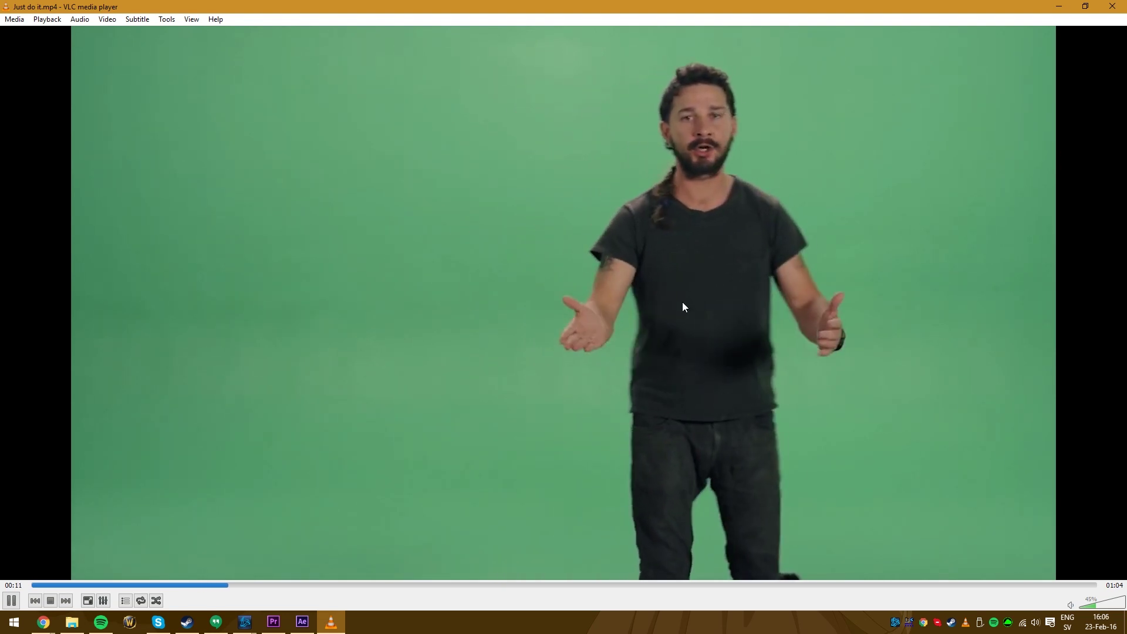
{"action": "key", "text": "space"}
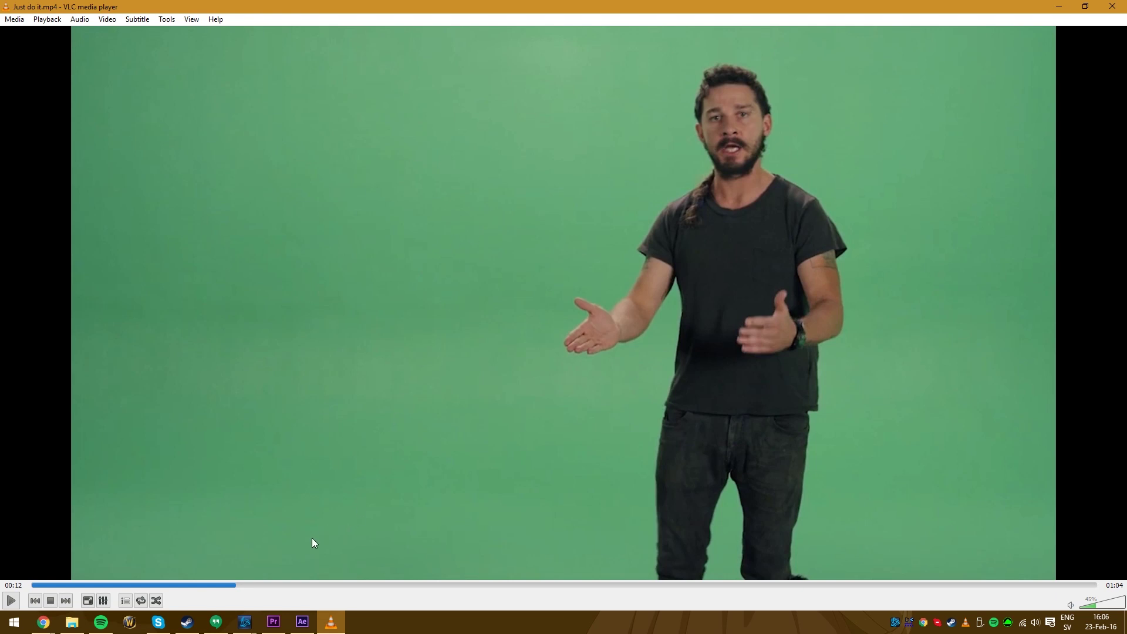
Return to Premiere Pro, then zoom and scroll the timeline to the keyed sky shots.
{"action": "left_click", "coordinate": [285, 626]}
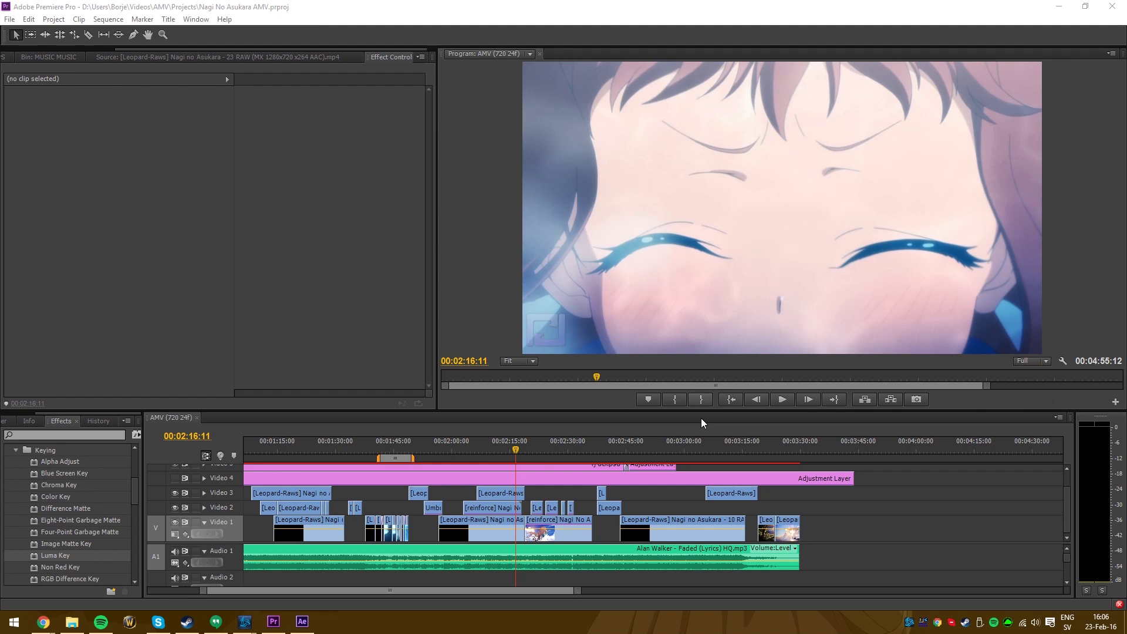
{"action": "scroll", "coordinate": [568, 495], "scroll_direction": "up", "scroll_amount": 8}
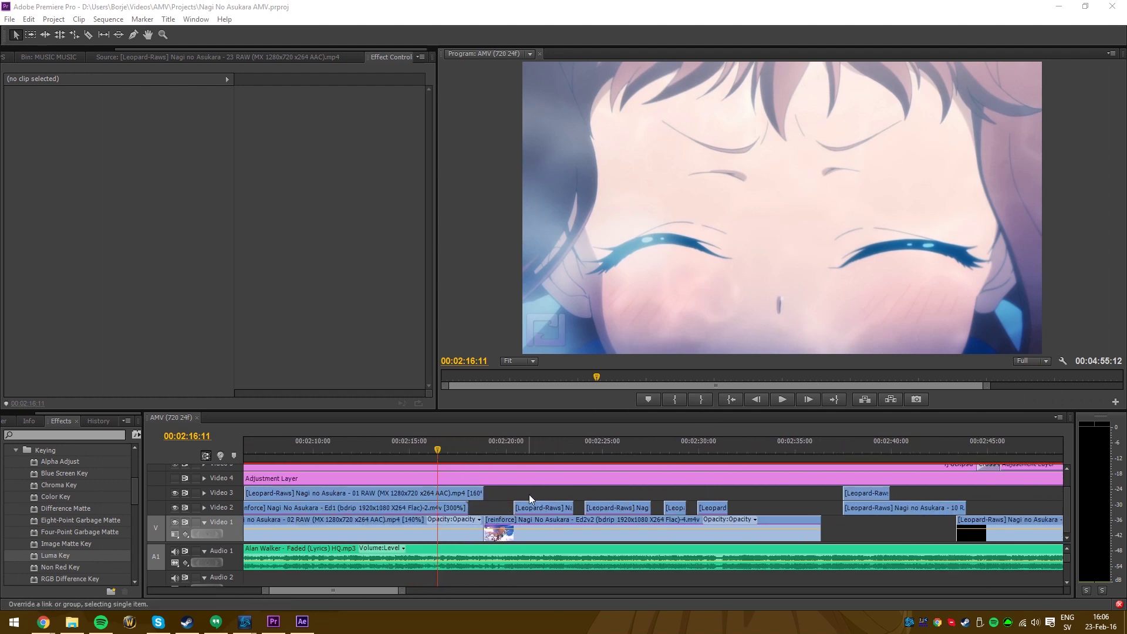
{"action": "scroll", "coordinate": [529, 494], "scroll_direction": "down", "scroll_amount": 2}
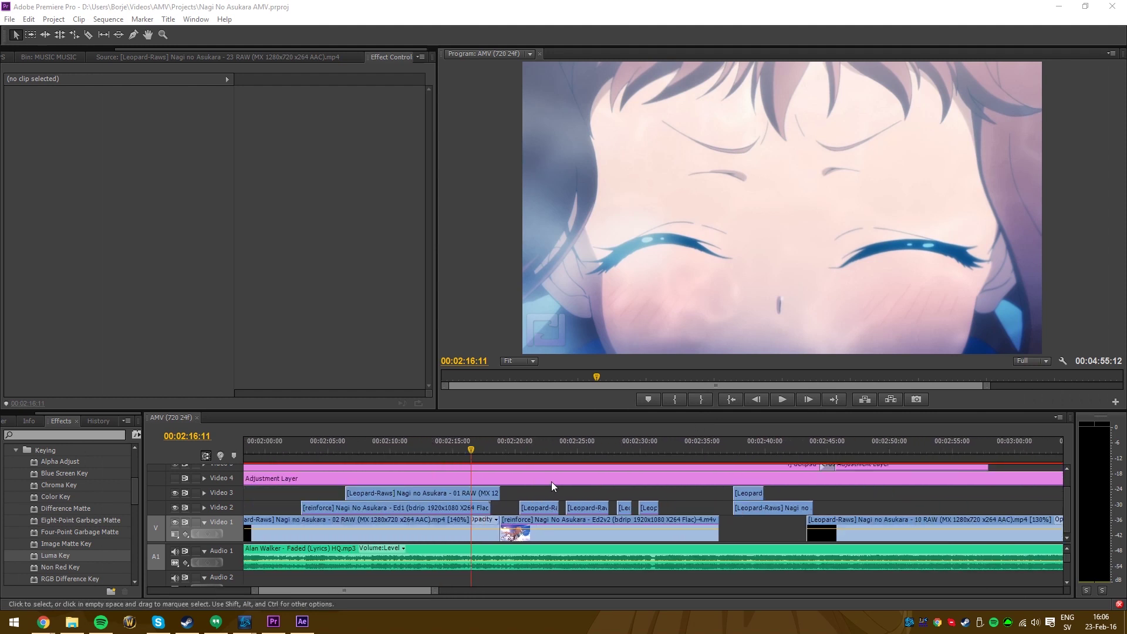
{"action": "scroll", "coordinate": [452, 531], "scroll_direction": "down", "scroll_amount": 2}
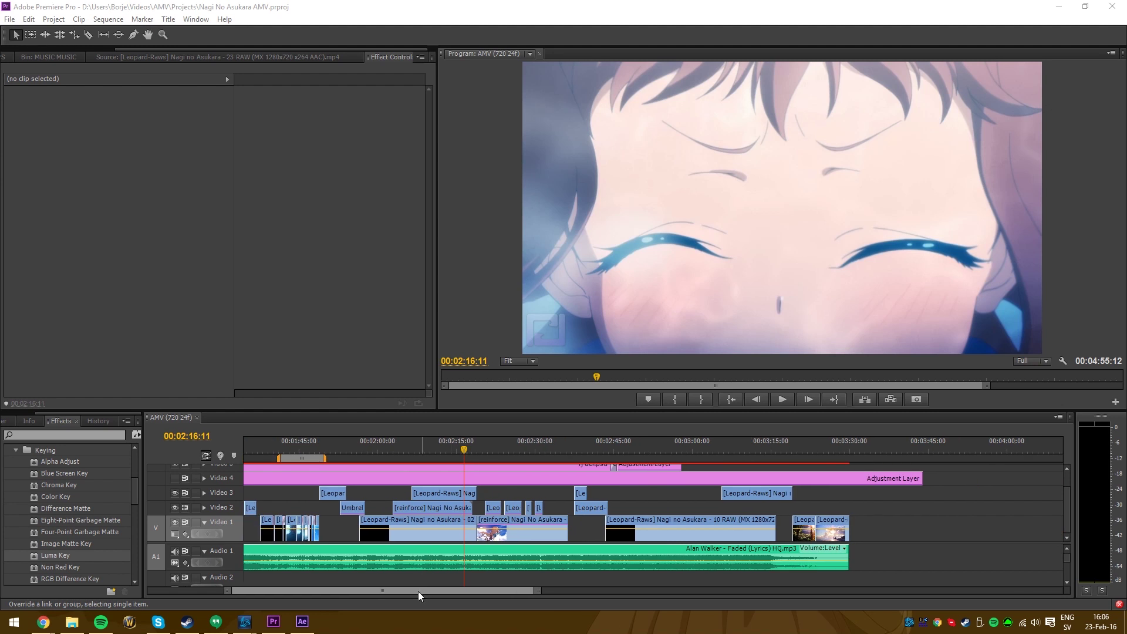
{"action": "scroll", "coordinate": [393, 590], "scroll_direction": "down", "scroll_amount": 3}
{"action": "left_click_drag", "start_coordinate": [348, 583], "coordinate": [417, 590]}
{"action": "scroll", "coordinate": [543, 526], "scroll_direction": "up", "scroll_amount": 3}
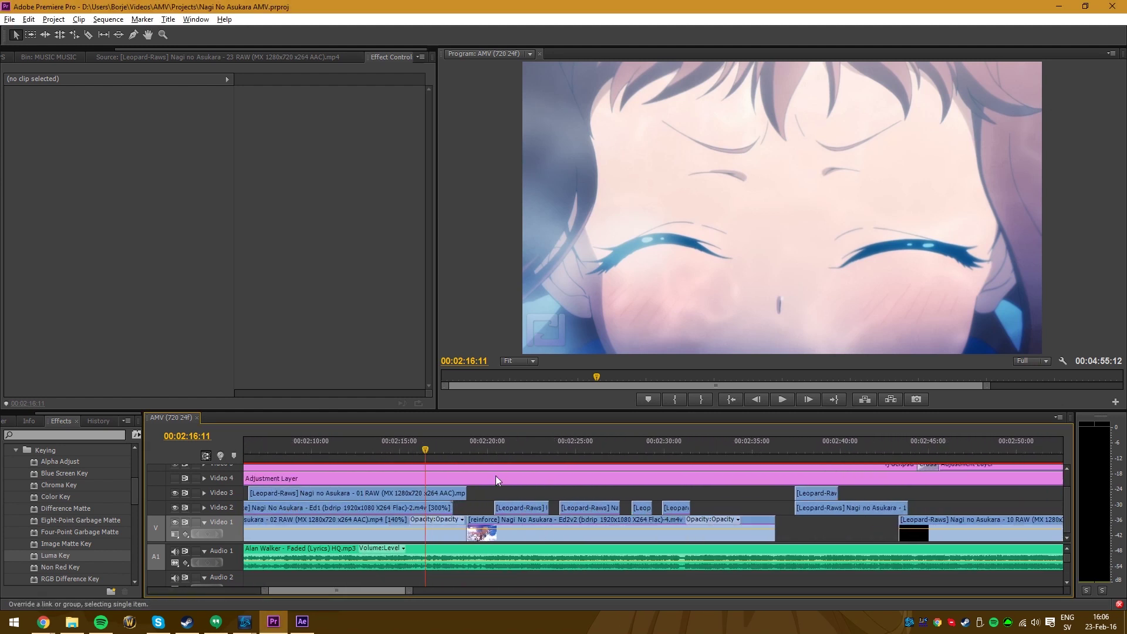
Scrub through the shots from 00:02:19 to 00:02:30 and park at 00:02:21:09.
{"action": "left_click", "coordinate": [482, 452]}
{"action": "left_click_drag", "start_coordinate": [484, 452], "coordinate": [524, 452]}
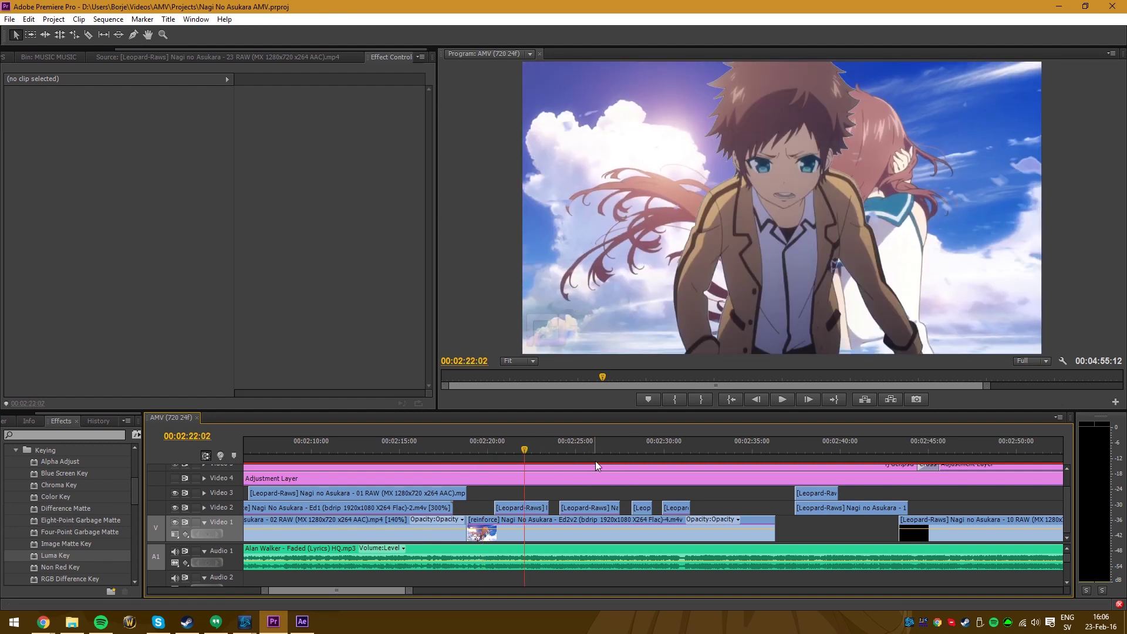
{"action": "left_click", "coordinate": [590, 455]}
{"action": "left_click_drag", "start_coordinate": [650, 453], "coordinate": [679, 453]}
{"action": "left_click", "coordinate": [512, 451]}
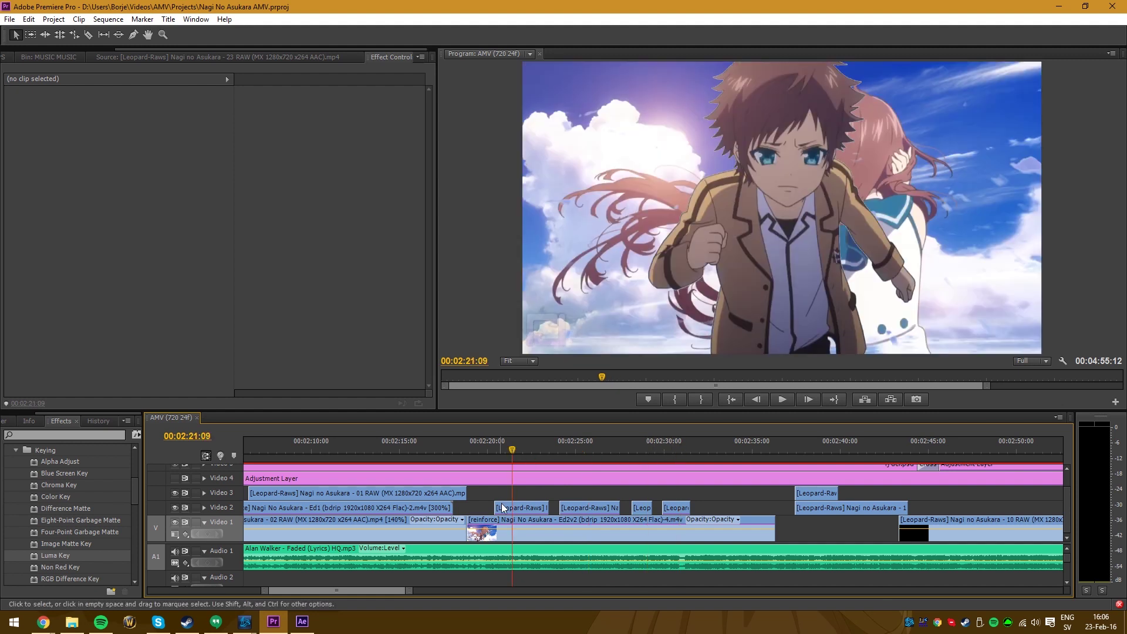
Turn the boy clip's Luma Key off and back on to compare.
{"action": "left_click", "coordinate": [509, 508]}
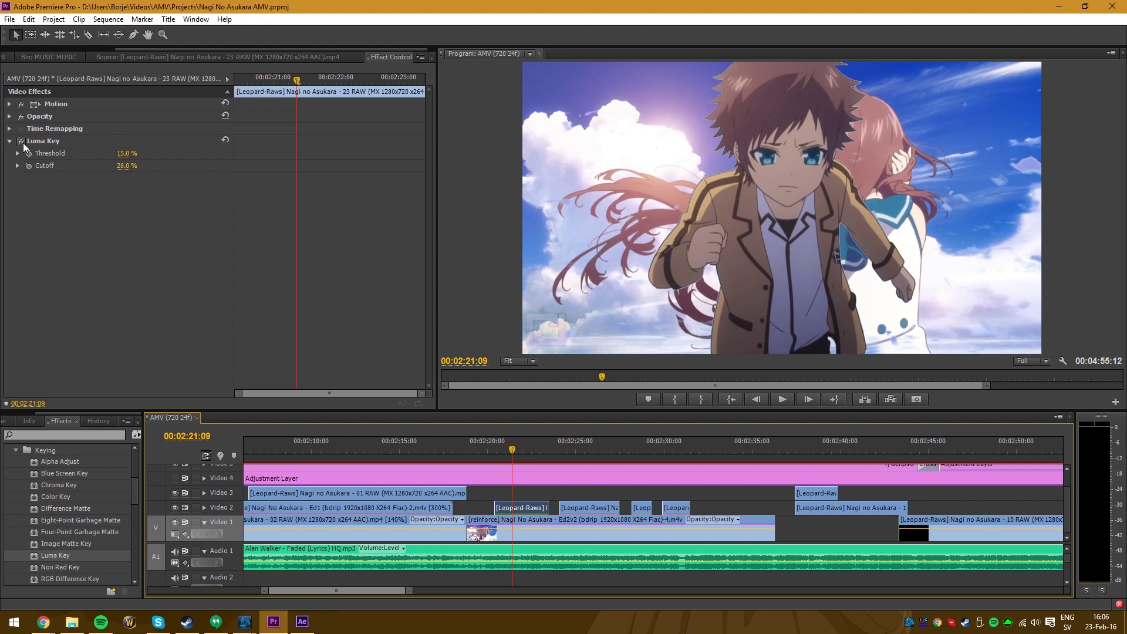
{"action": "left_click", "coordinate": [22, 142]}
{"action": "scroll", "coordinate": [478, 519], "scroll_direction": "up", "scroll_amount": 3}
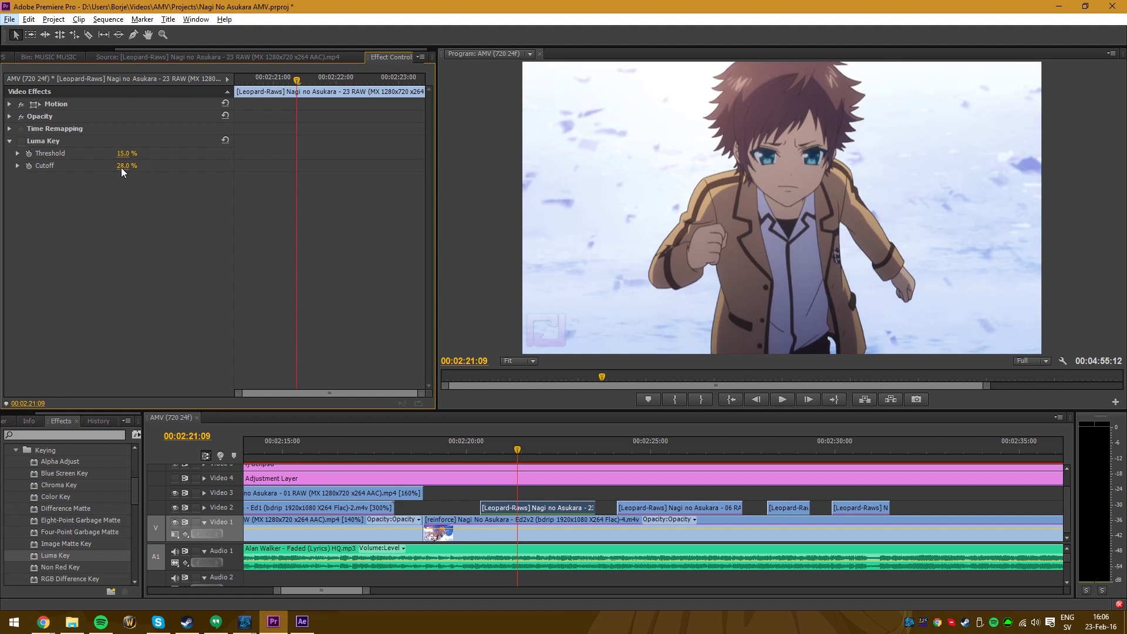
{"action": "left_click", "coordinate": [20, 141]}
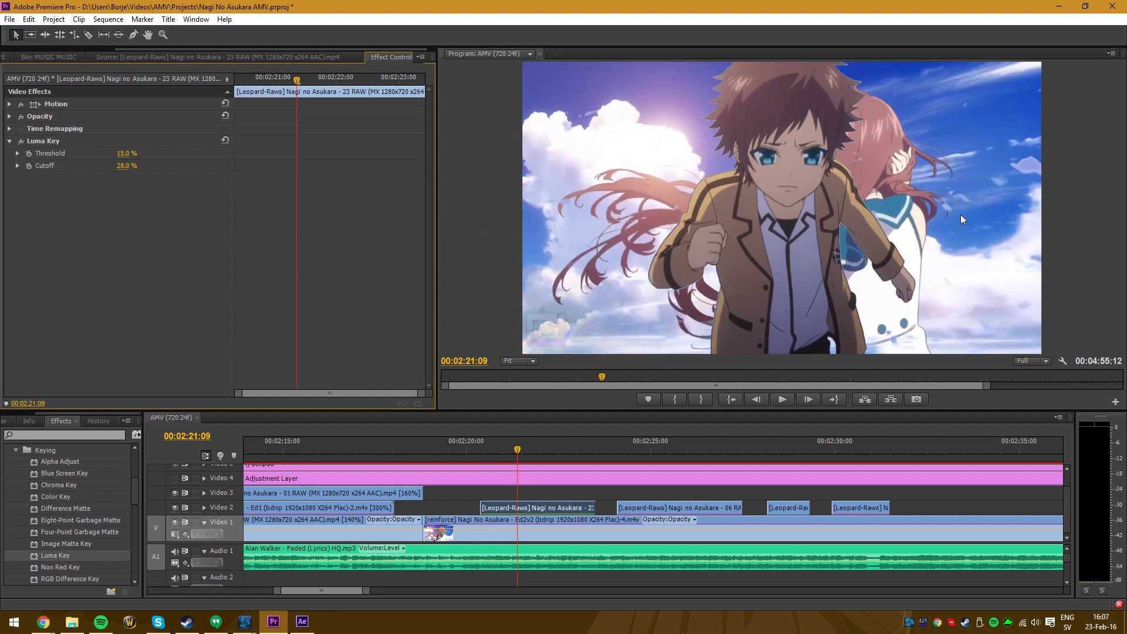
Mute Audio 1, play the shot from 00:02:20, and leave the Luma Key disabled.
{"action": "left_click", "coordinate": [498, 450]}
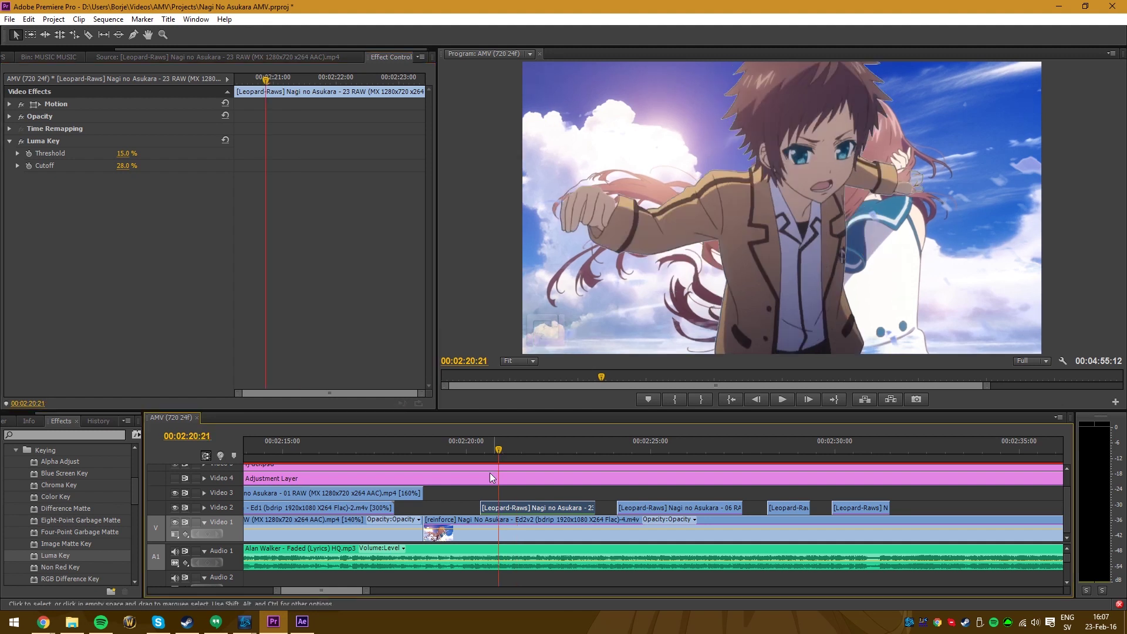
{"action": "left_click", "coordinate": [174, 550]}
{"action": "key", "text": "space"}
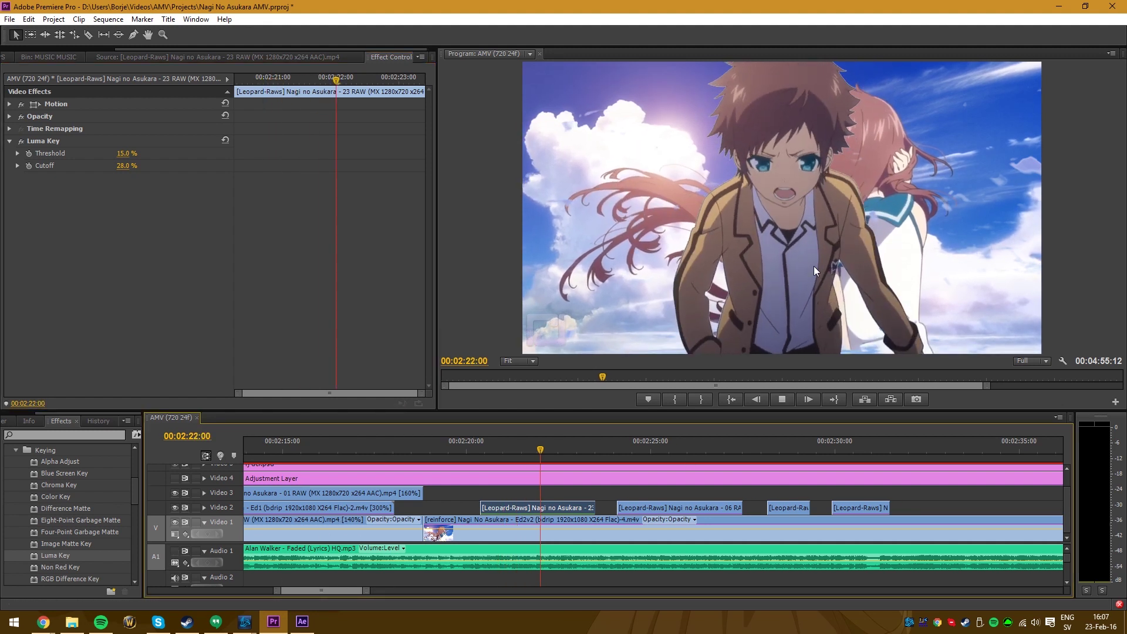
{"action": "left_click", "coordinate": [466, 451]}
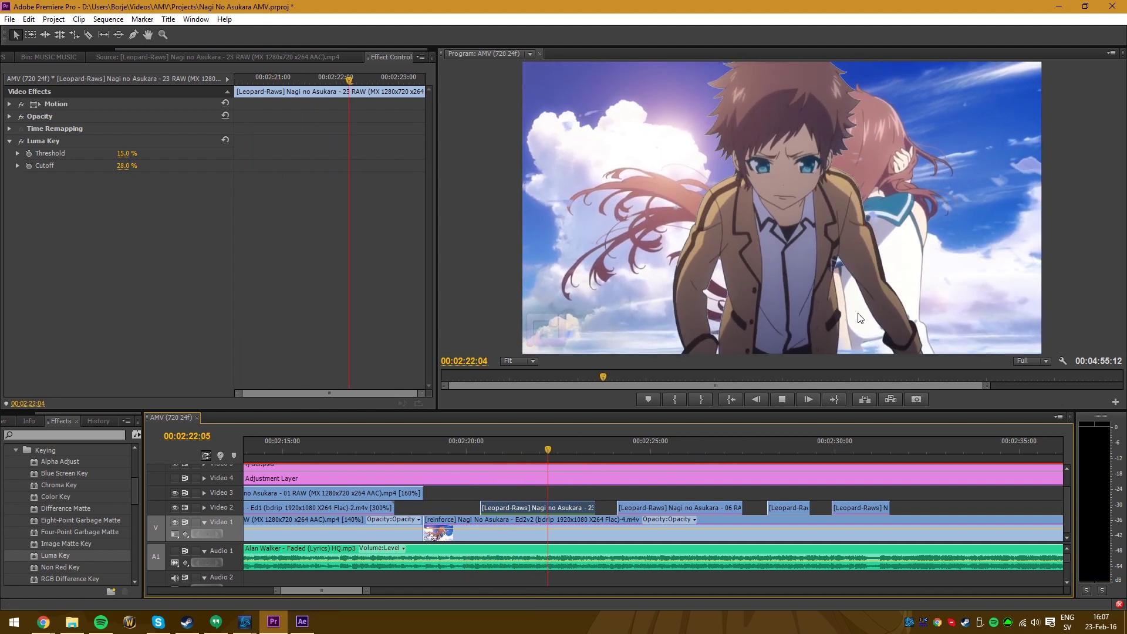
{"action": "key", "text": "space"}
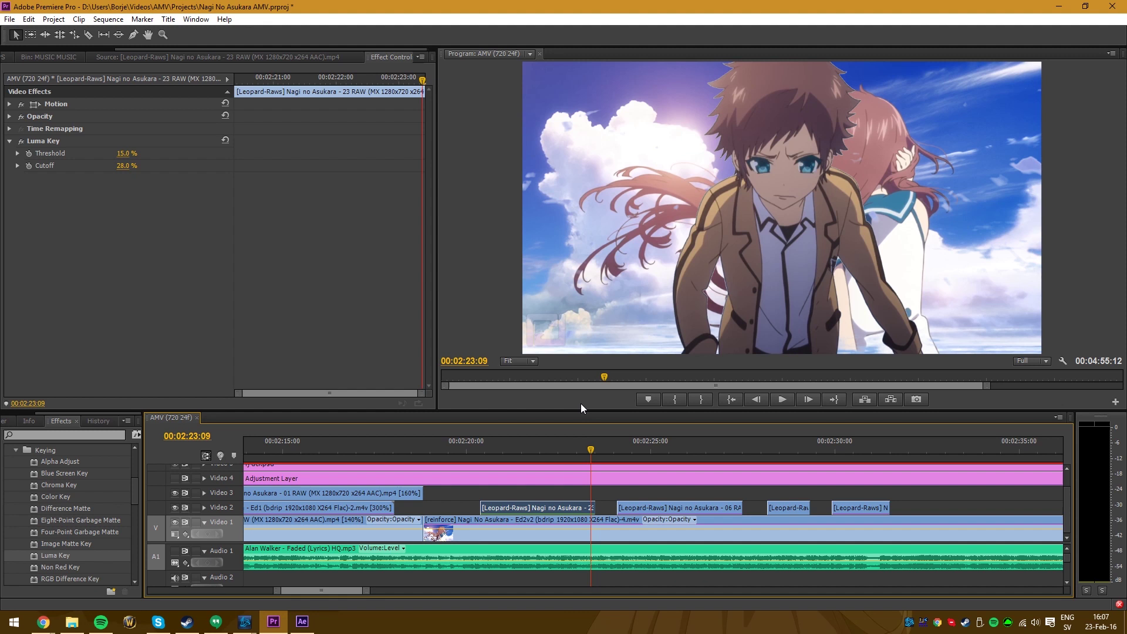
{"action": "left_click", "coordinate": [21, 141]}
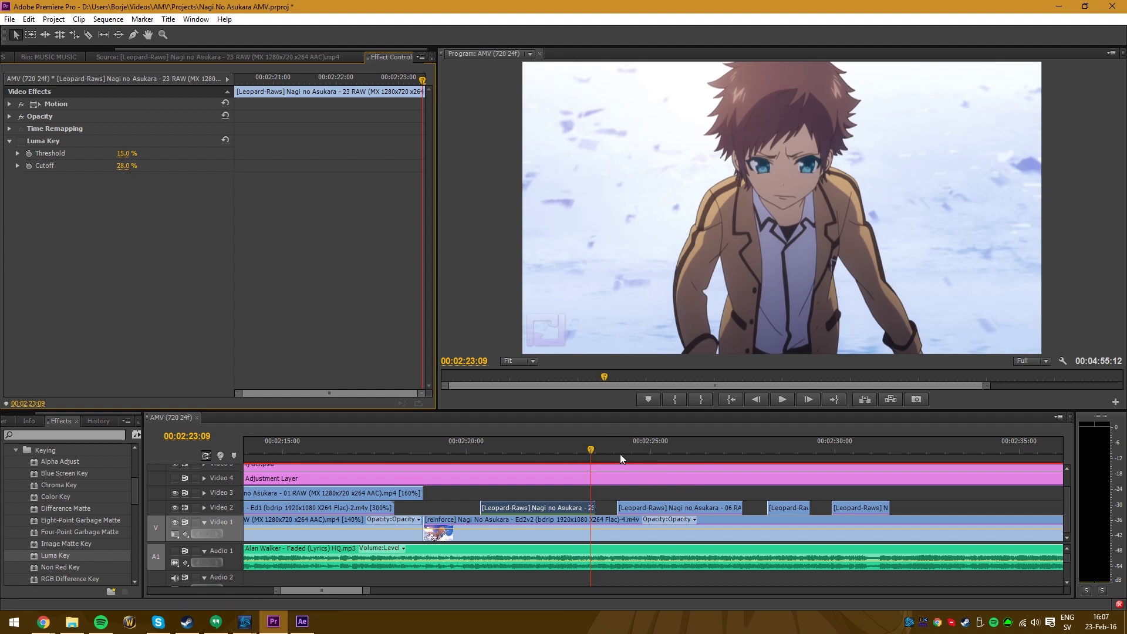
Compare the 06 classroom clip with its Ultra Key and Video 2 track on and off.
{"action": "left_click", "coordinate": [659, 448]}
{"action": "left_click", "coordinate": [665, 509]}
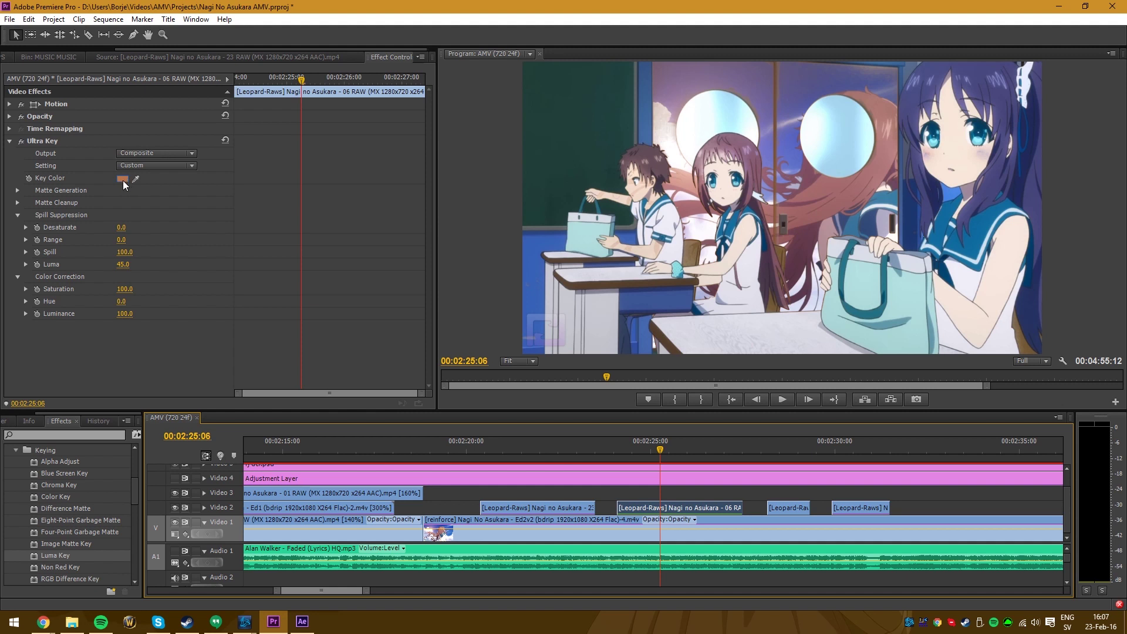
{"action": "left_click", "coordinate": [22, 142]}
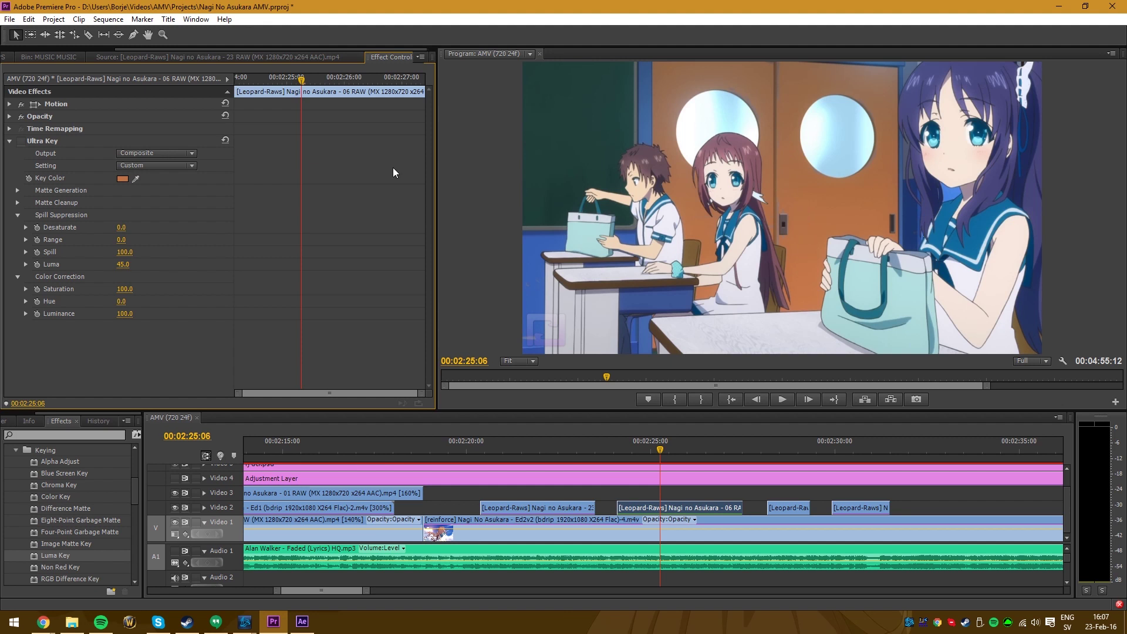
{"action": "left_click", "coordinate": [22, 142]}
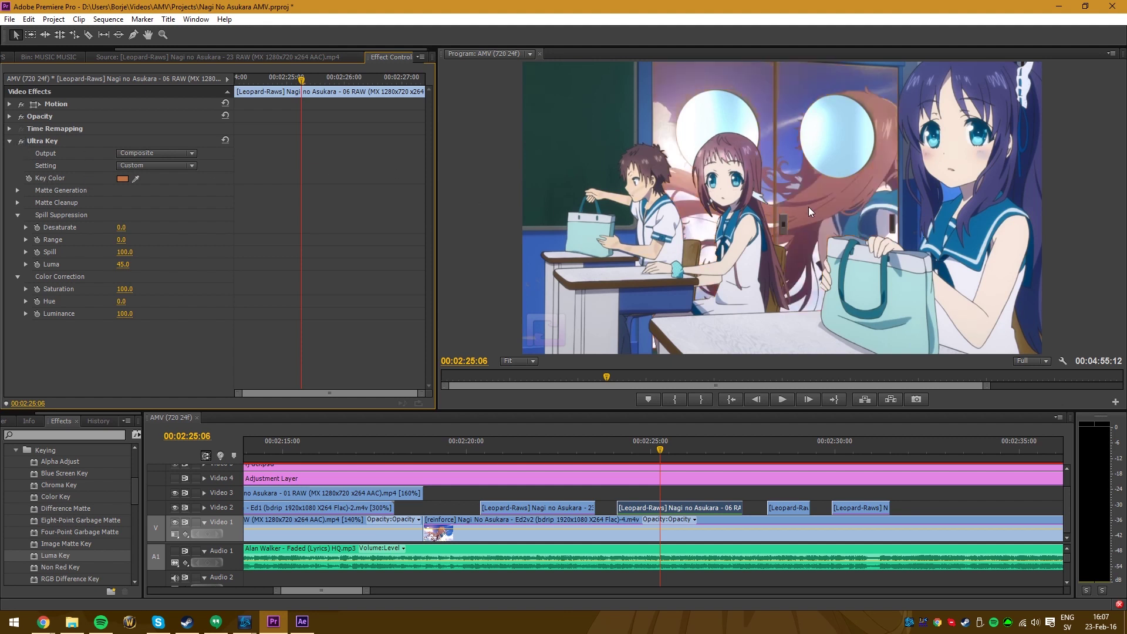
{"action": "left_click", "coordinate": [171, 509]}
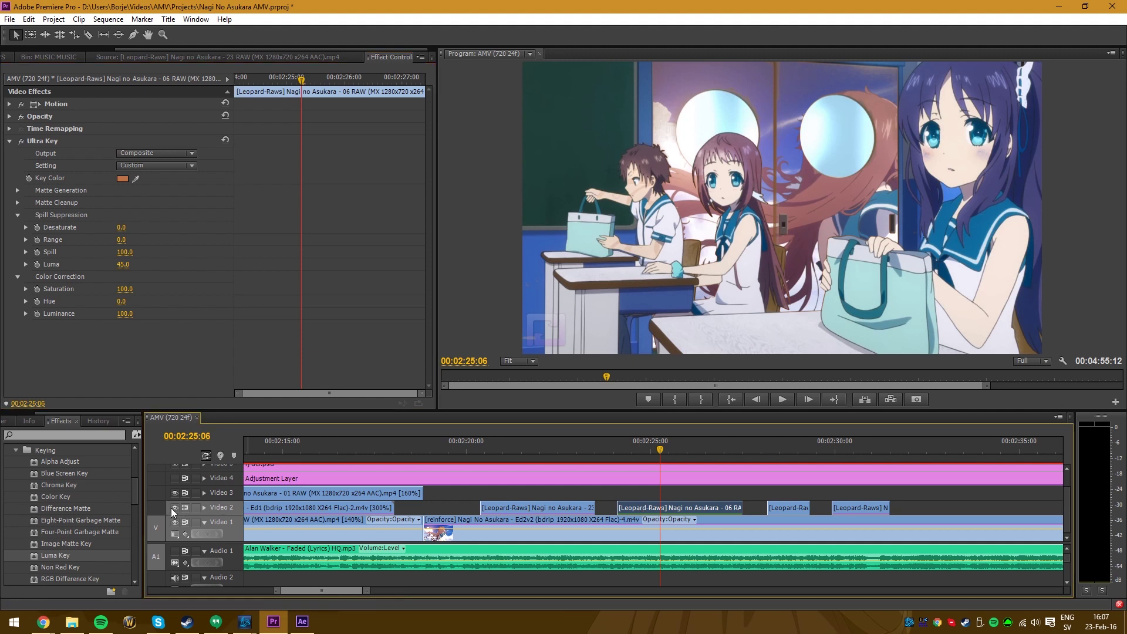
{"action": "left_click", "coordinate": [171, 509]}
{"action": "left_click", "coordinate": [173, 507]}
Play and scrub the classroom shot between 00:02:22 and 00:02:28 to review the key.
{"action": "mouse_move", "coordinate": [673, 455]}
{"action": "left_mouse_down"}
{"action": "mouse_move", "coordinate": [745, 452]}
{"action": "mouse_move", "coordinate": [654, 452]}
{"action": "left_mouse_up"}
{"action": "key", "text": "space"}
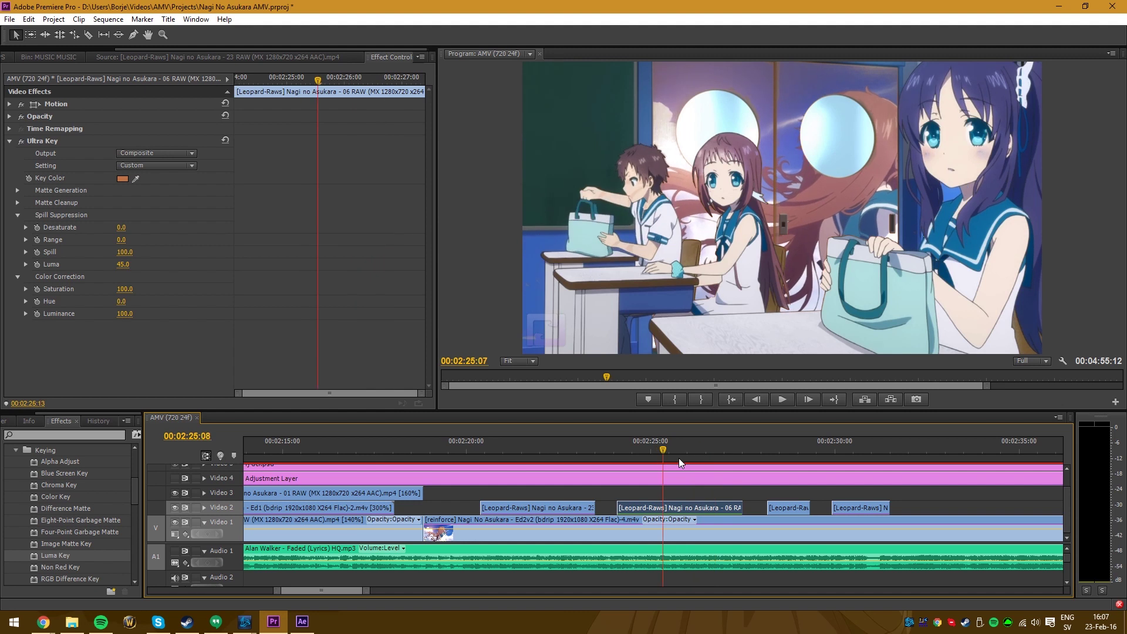
{"action": "key", "text": "space"}
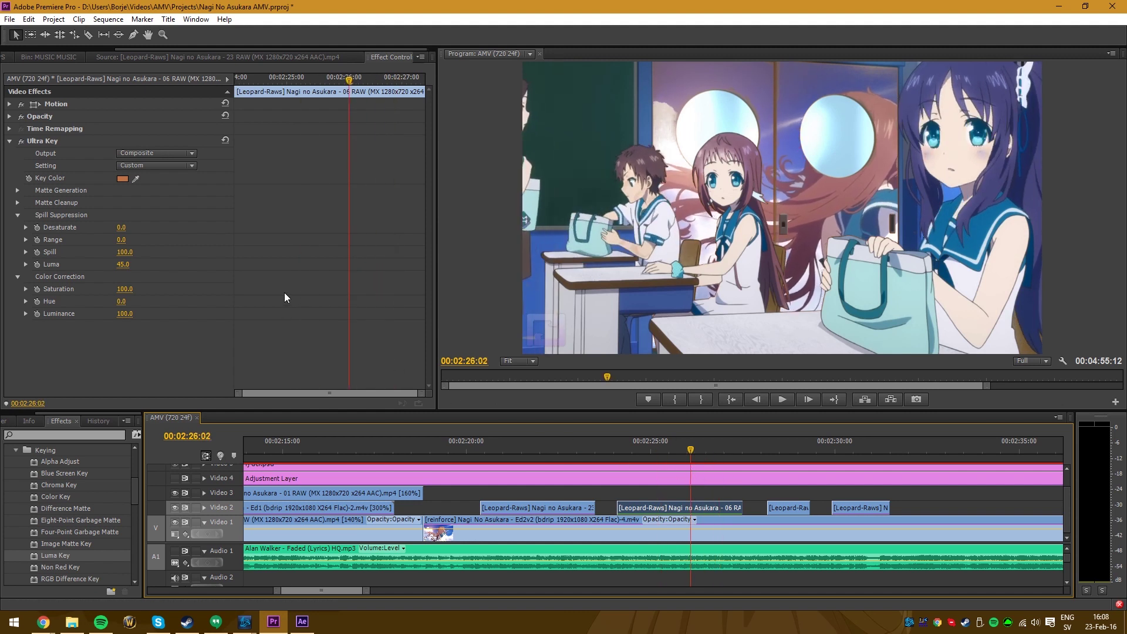
{"action": "left_click", "coordinate": [562, 452]}
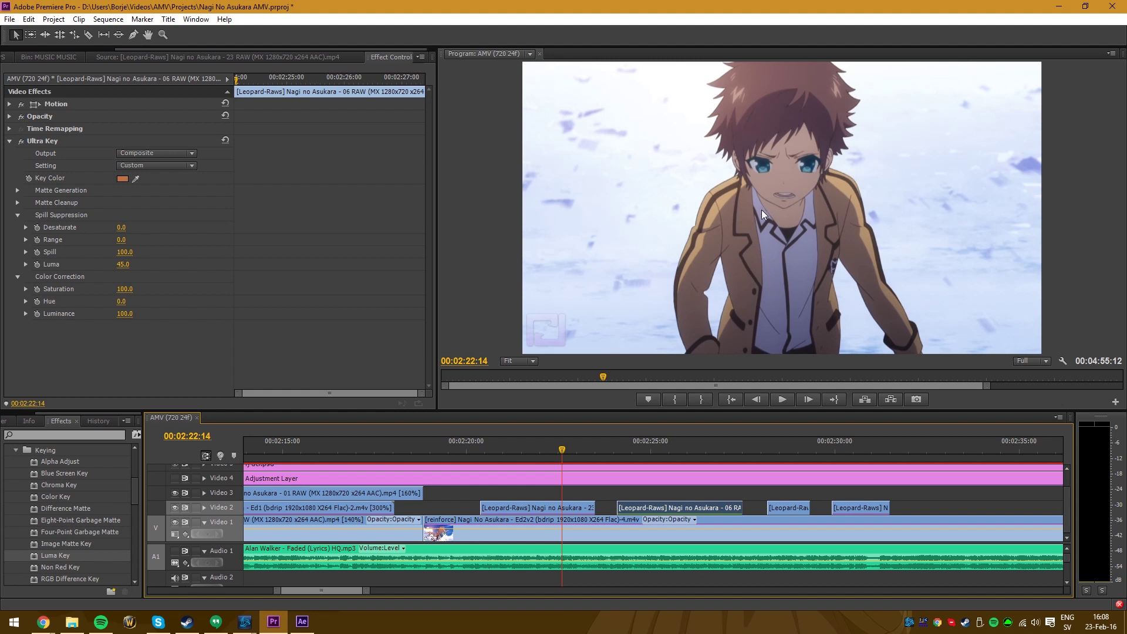
{"action": "left_click", "coordinate": [685, 453]}
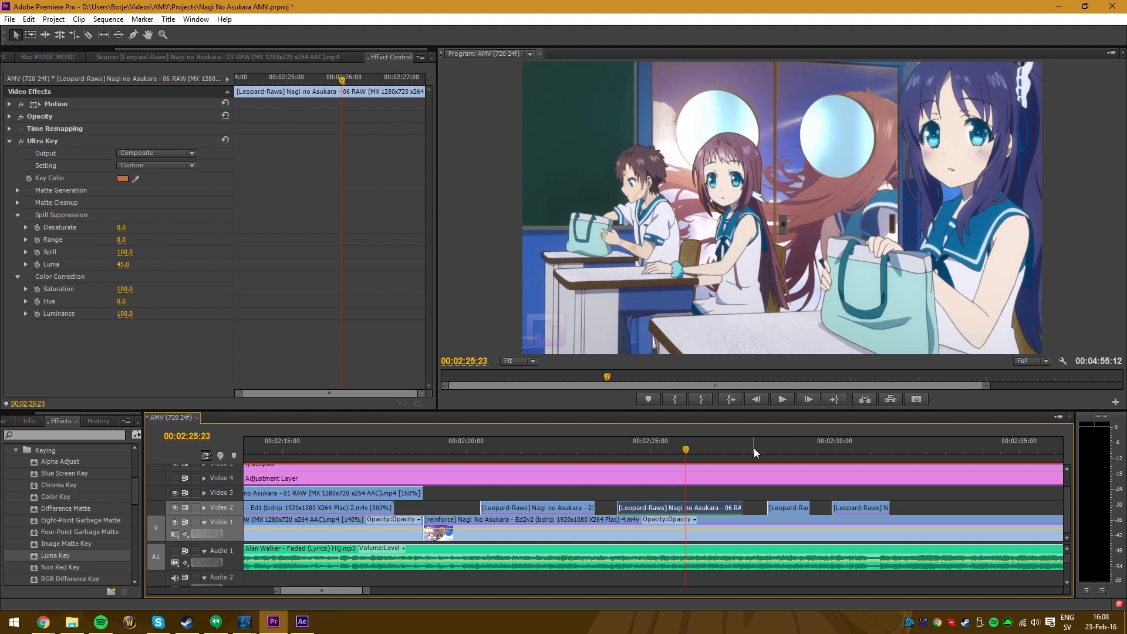
{"action": "left_click", "coordinate": [775, 450]}
{"action": "left_click", "coordinate": [669, 451]}
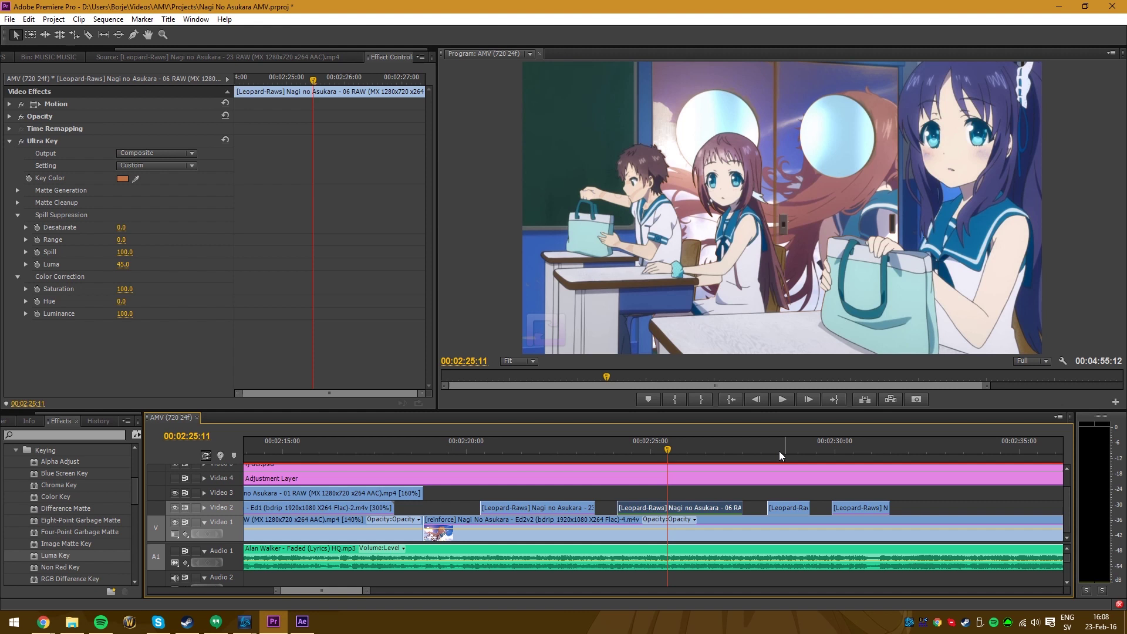
{"action": "left_click", "coordinate": [555, 449]}
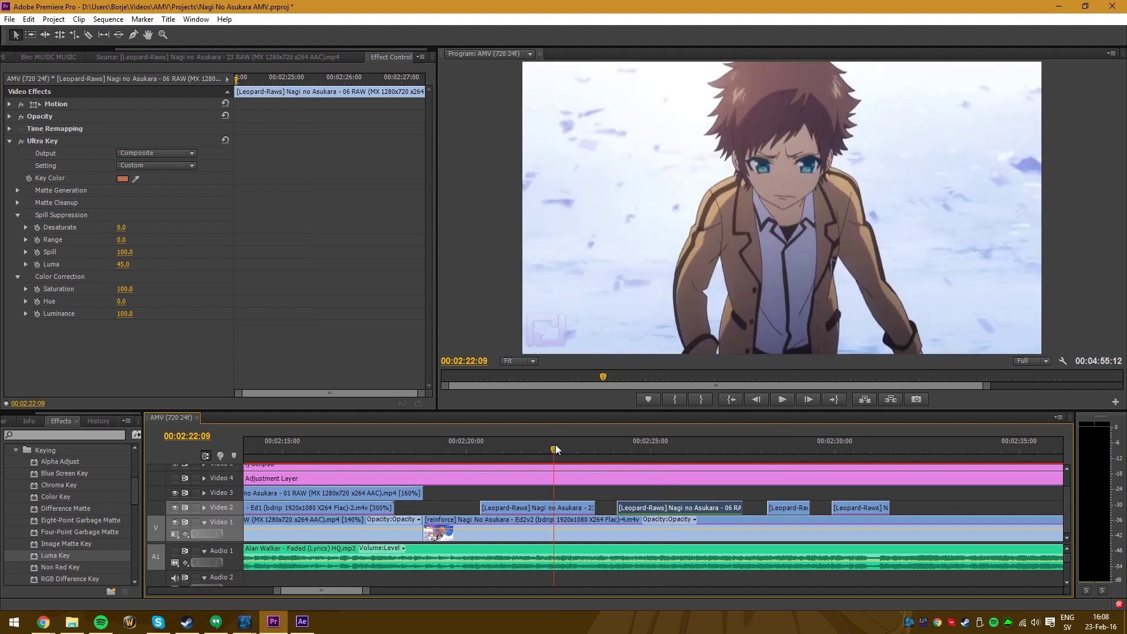
{"action": "left_click", "coordinate": [732, 447]}
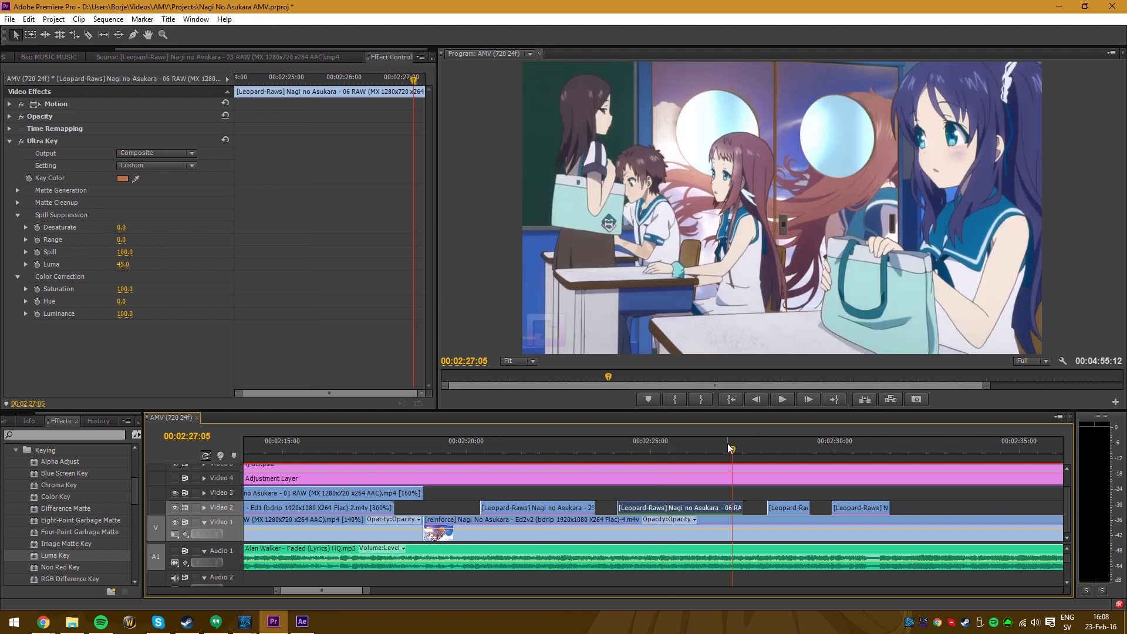
{"action": "left_click", "coordinate": [783, 450]}
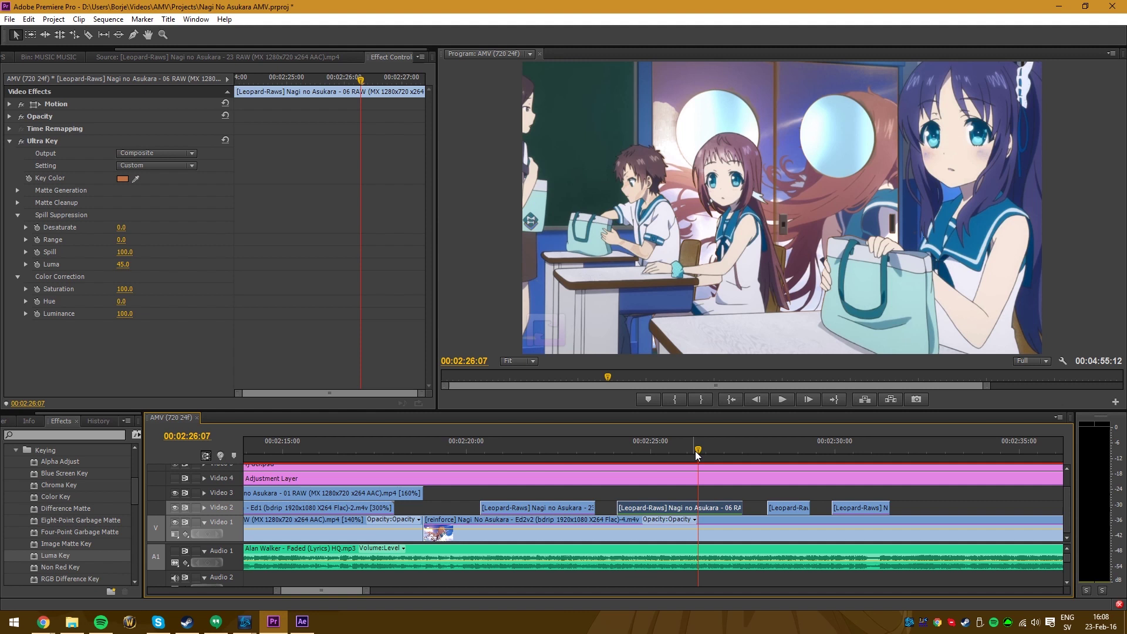
Preview the boy, profile and red-haired girl shots, then park on the classroom shot at 00:02:24:20.
{"action": "key", "text": "space"}
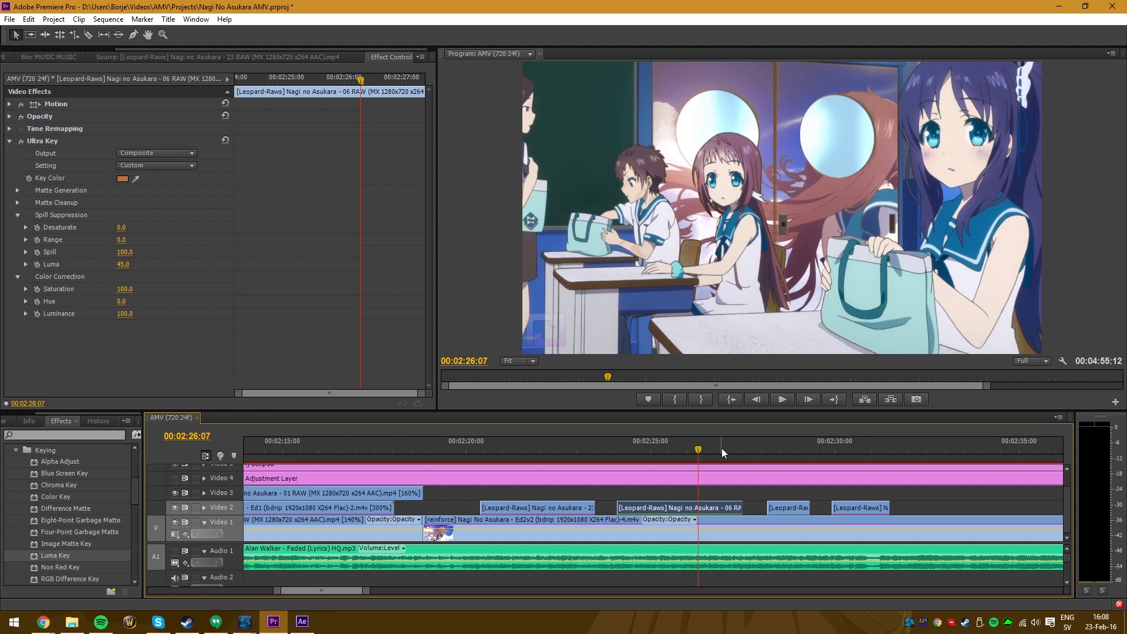
{"action": "left_click", "coordinate": [786, 451]}
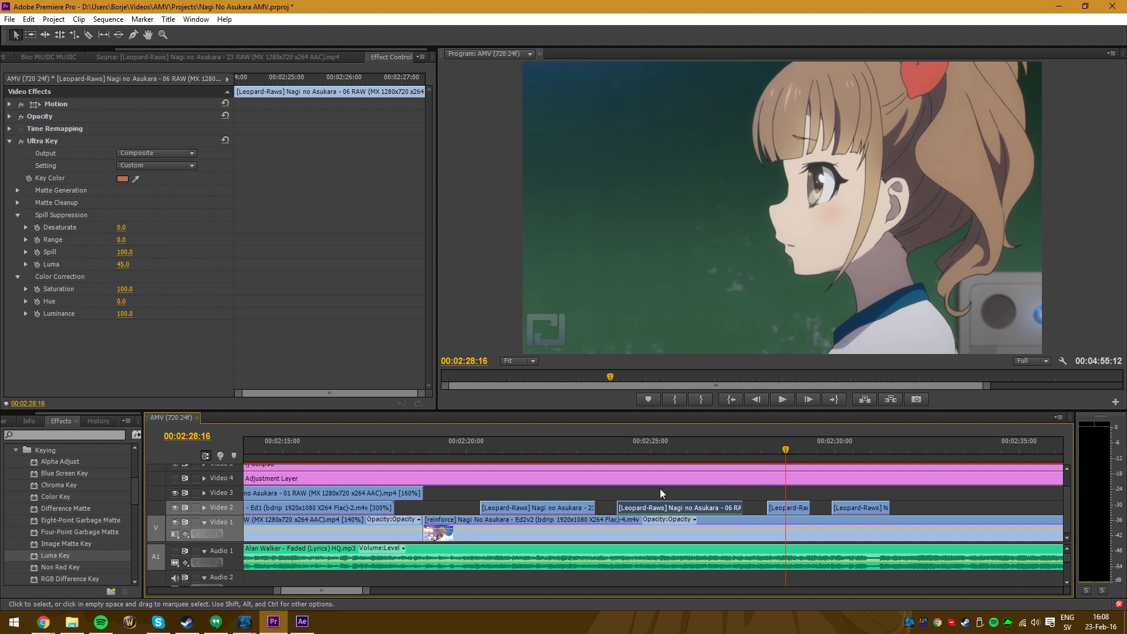
{"action": "left_click", "coordinate": [869, 449]}
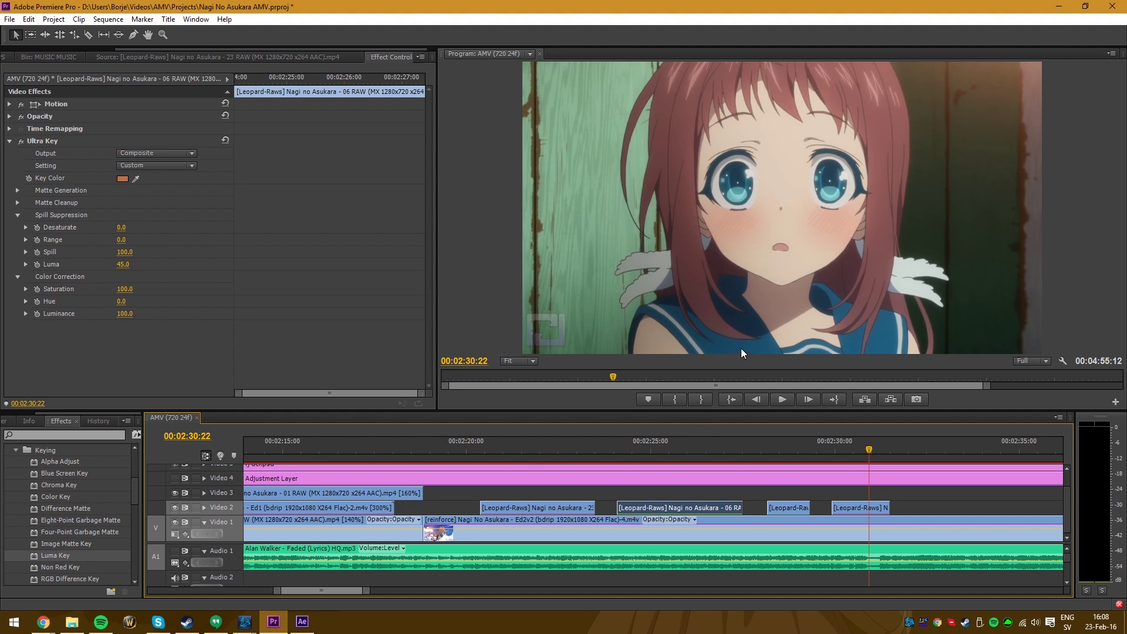
{"action": "left_click", "coordinate": [675, 448]}
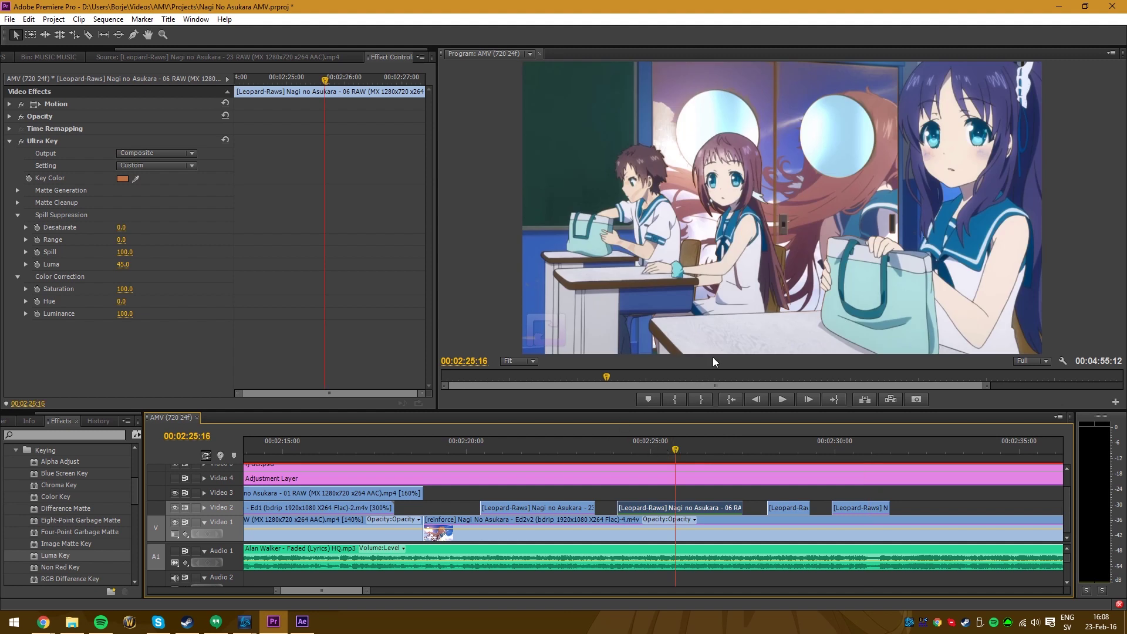
{"action": "left_click", "coordinate": [552, 450]}
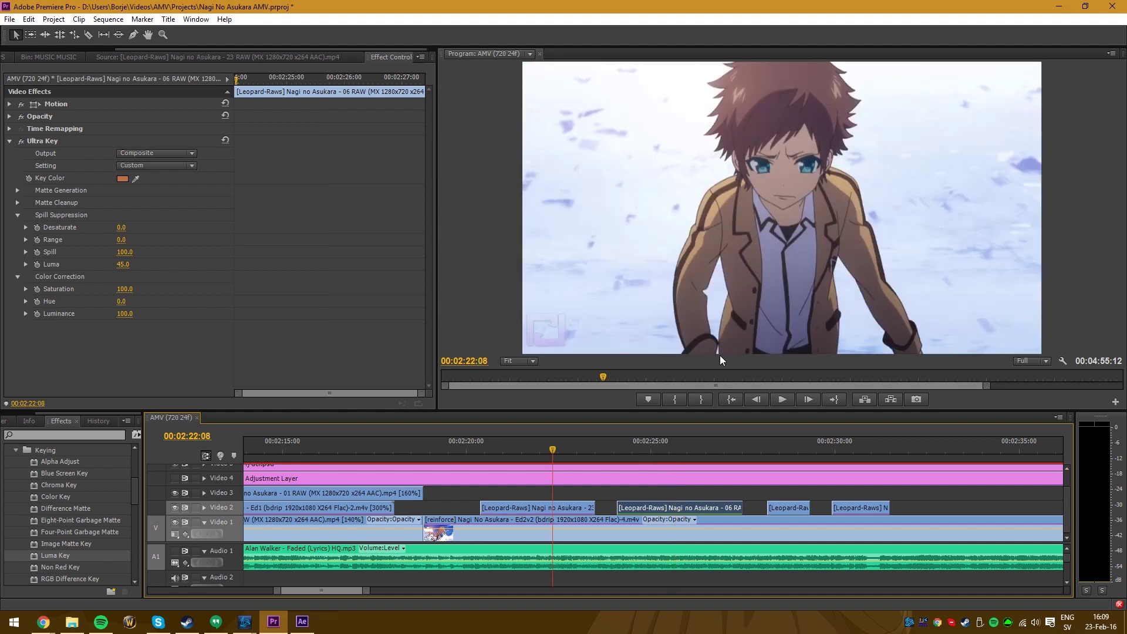
{"action": "left_click", "coordinate": [792, 450]}
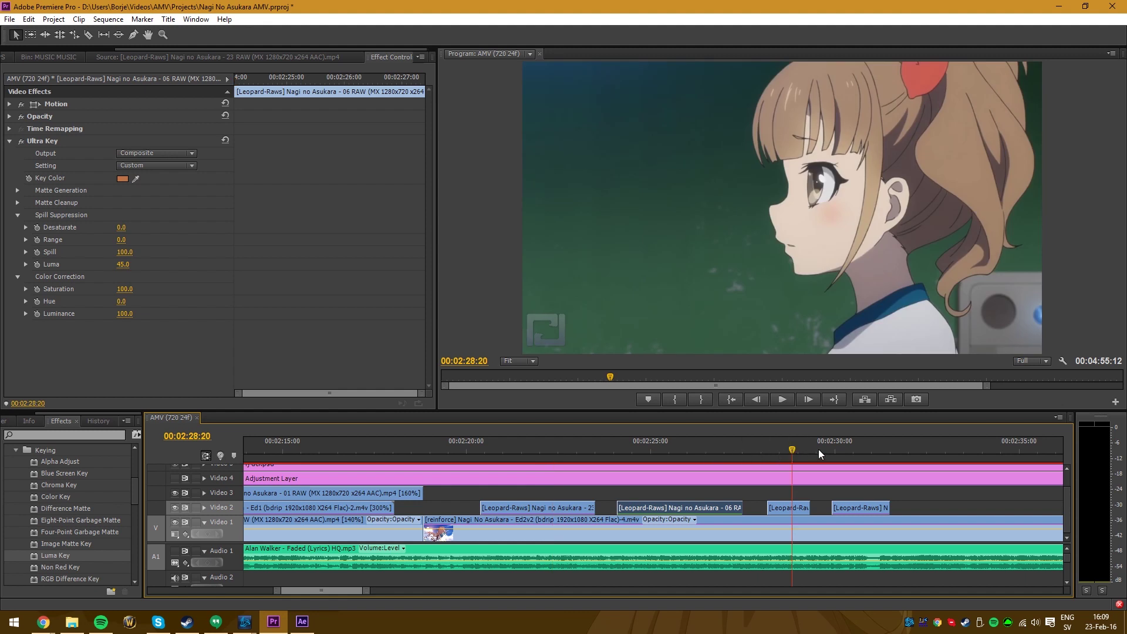
{"action": "left_click", "coordinate": [853, 450]}
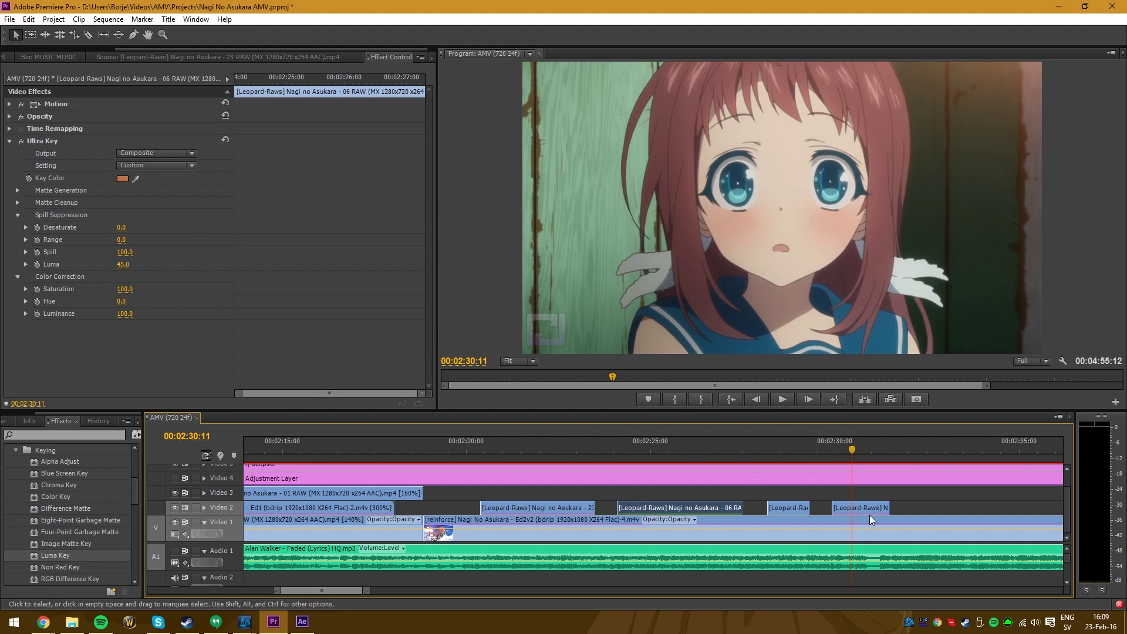
{"action": "left_click_drag", "start_coordinate": [346, 591], "coordinate": [354, 590]}
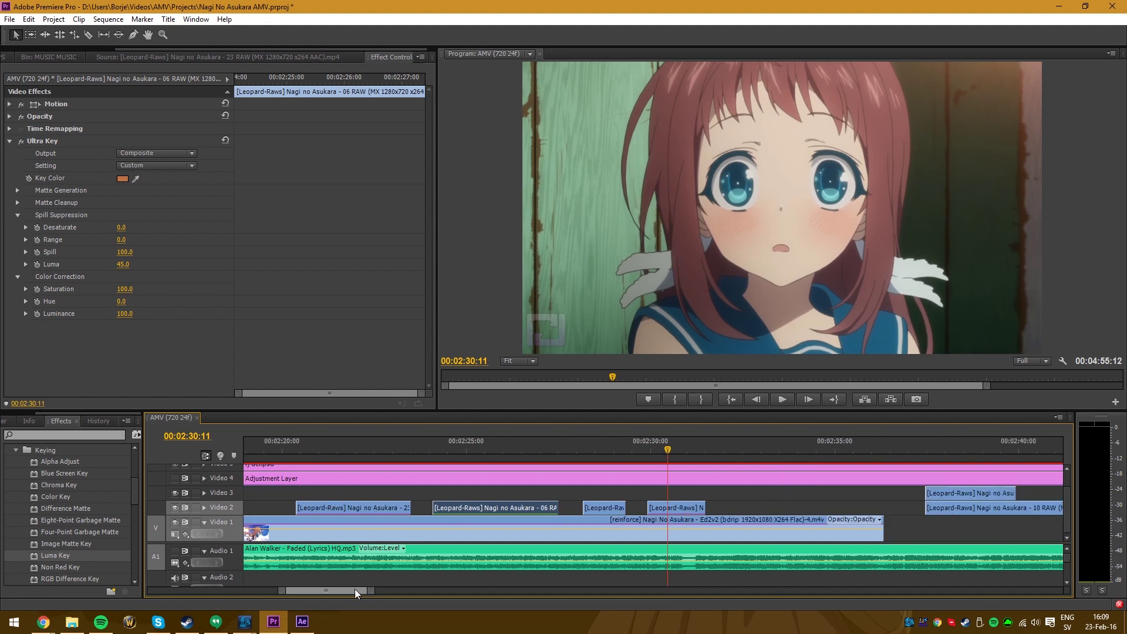
{"action": "left_click", "coordinate": [459, 449]}
Delete the classroom clip's old Ultra Key and find Ultra Key under Video Effects > Keying.
{"action": "left_click", "coordinate": [61, 141]}
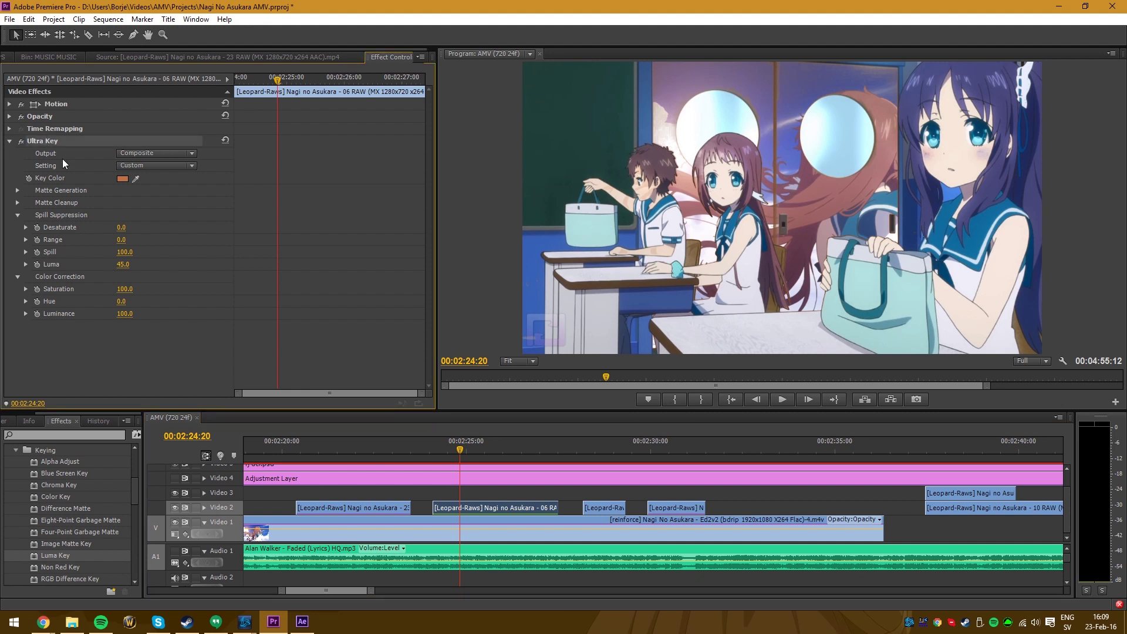
{"action": "key", "text": "Delete"}
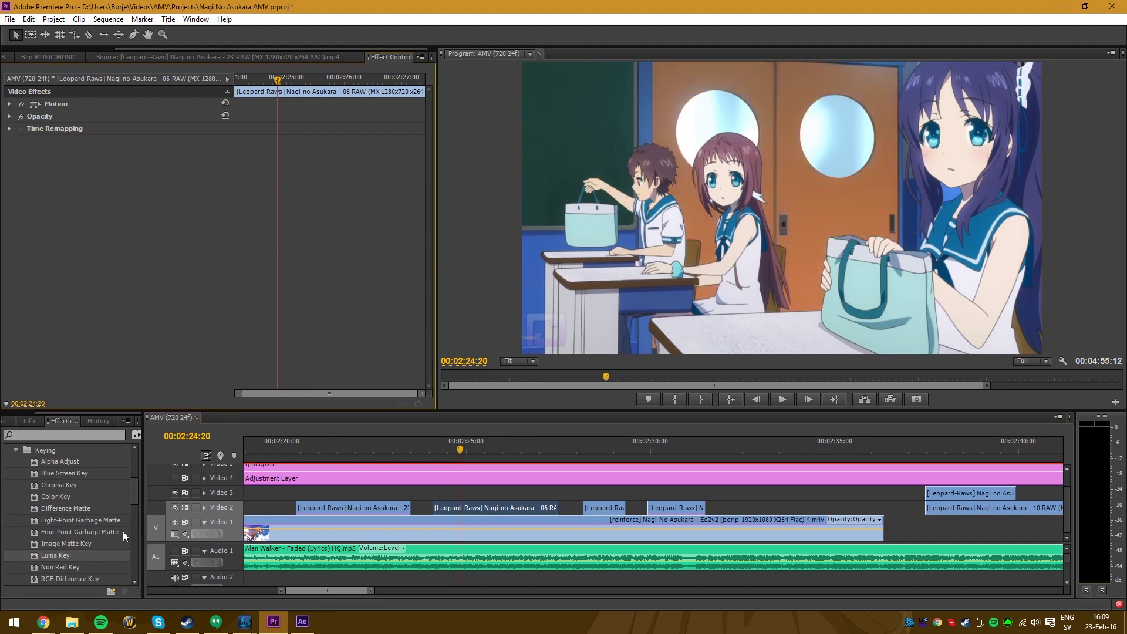
{"action": "left_click", "coordinate": [17, 449]}
{"action": "scroll", "coordinate": [71, 522], "scroll_direction": "up", "scroll_amount": 4}
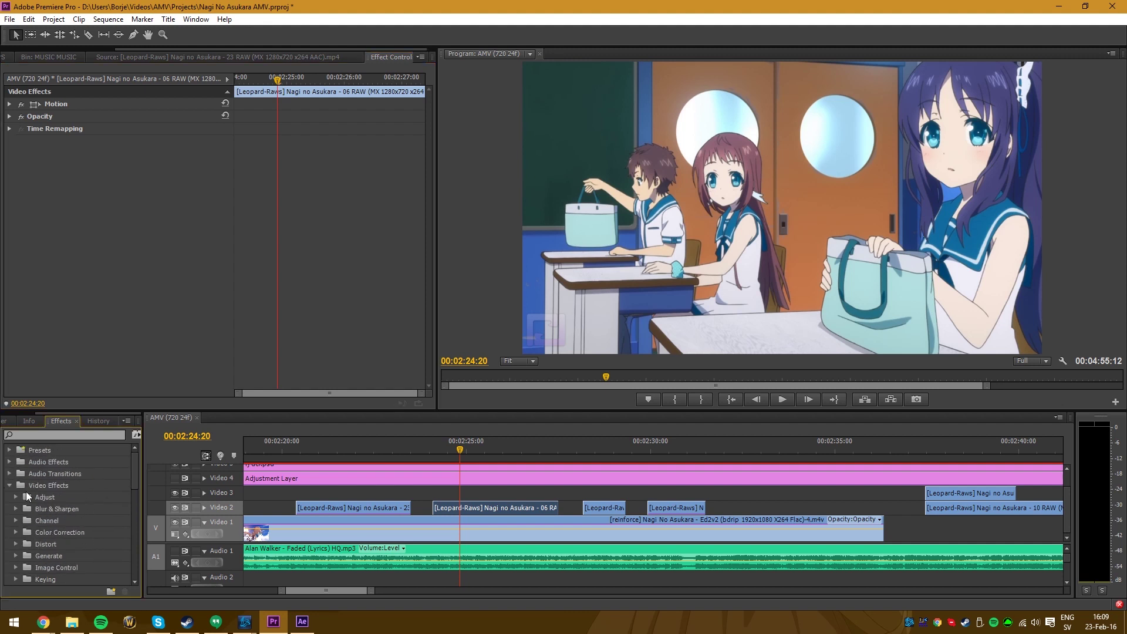
{"action": "double_click", "coordinate": [63, 485]}
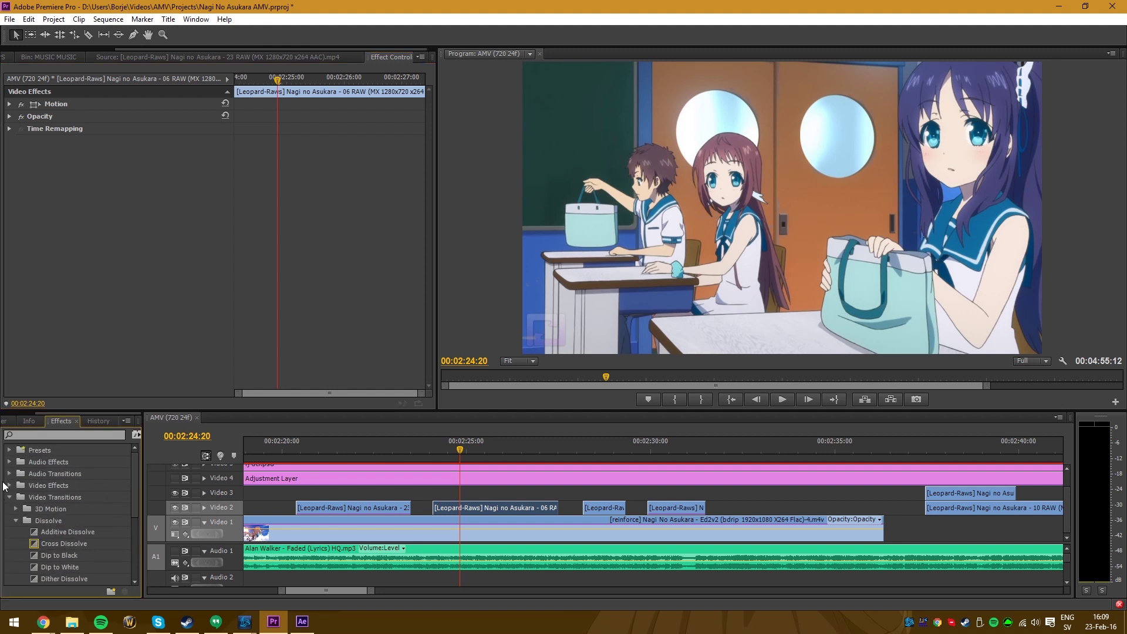
{"action": "left_click", "coordinate": [7, 484]}
{"action": "scroll", "coordinate": [16, 520], "scroll_direction": "down", "scroll_amount": 3}
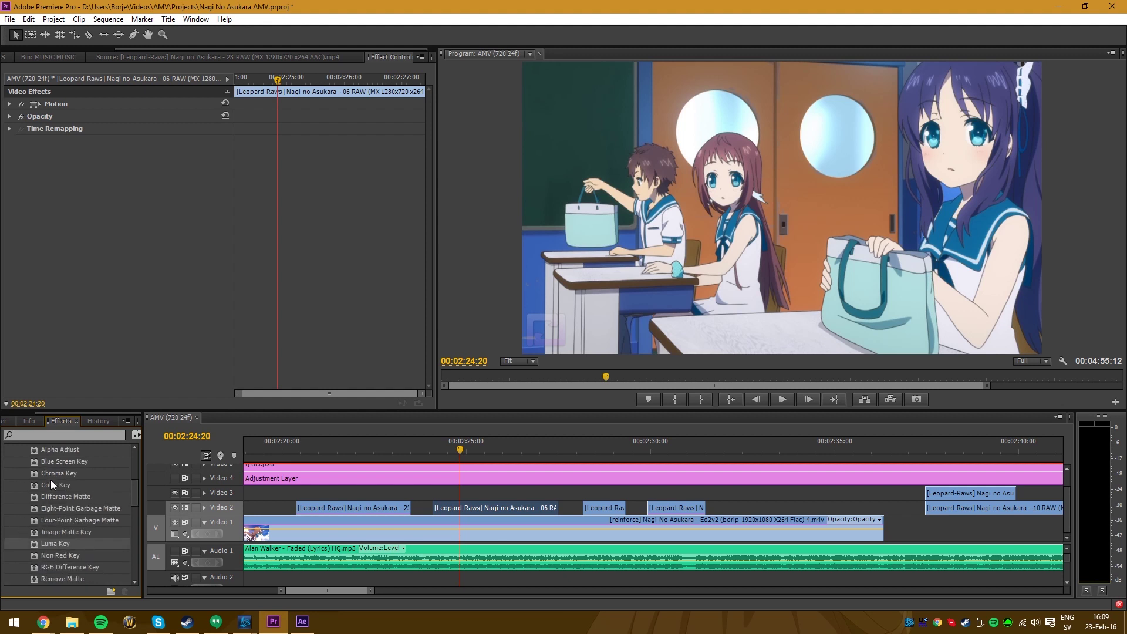
{"action": "scroll", "coordinate": [59, 493], "scroll_direction": "down", "scroll_amount": 3}
Apply a fresh Ultra Key with the Default preset, sampling the orange wall as Key Color.
{"action": "left_click_drag", "start_coordinate": [61, 558], "coordinate": [146, 207]}
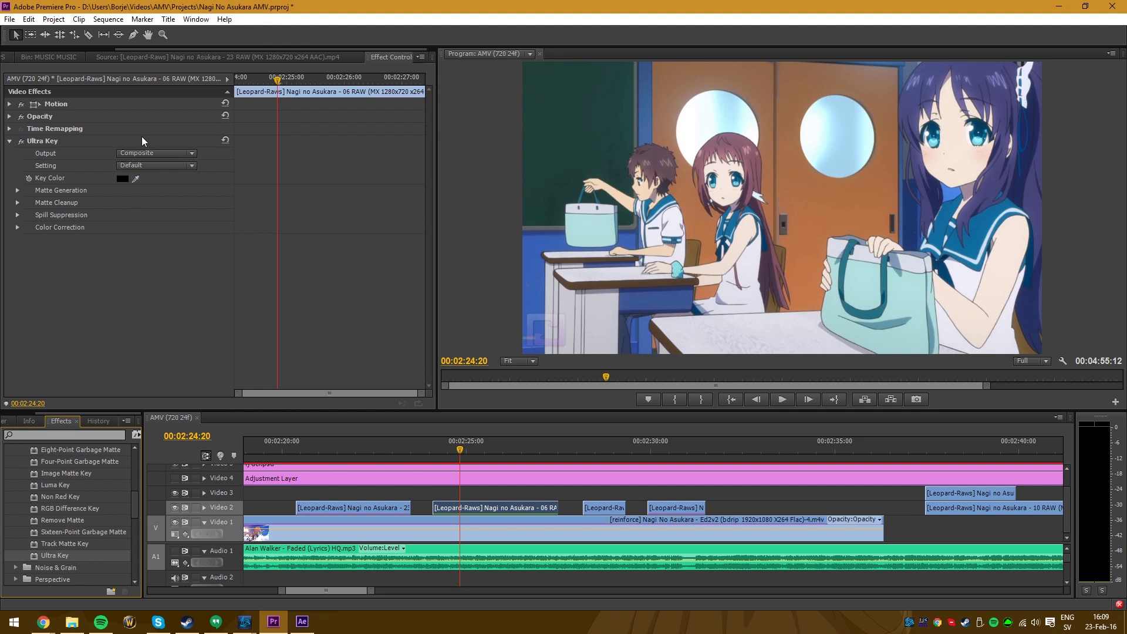
{"action": "left_click", "coordinate": [154, 165]}
{"action": "left_click", "coordinate": [137, 161]}
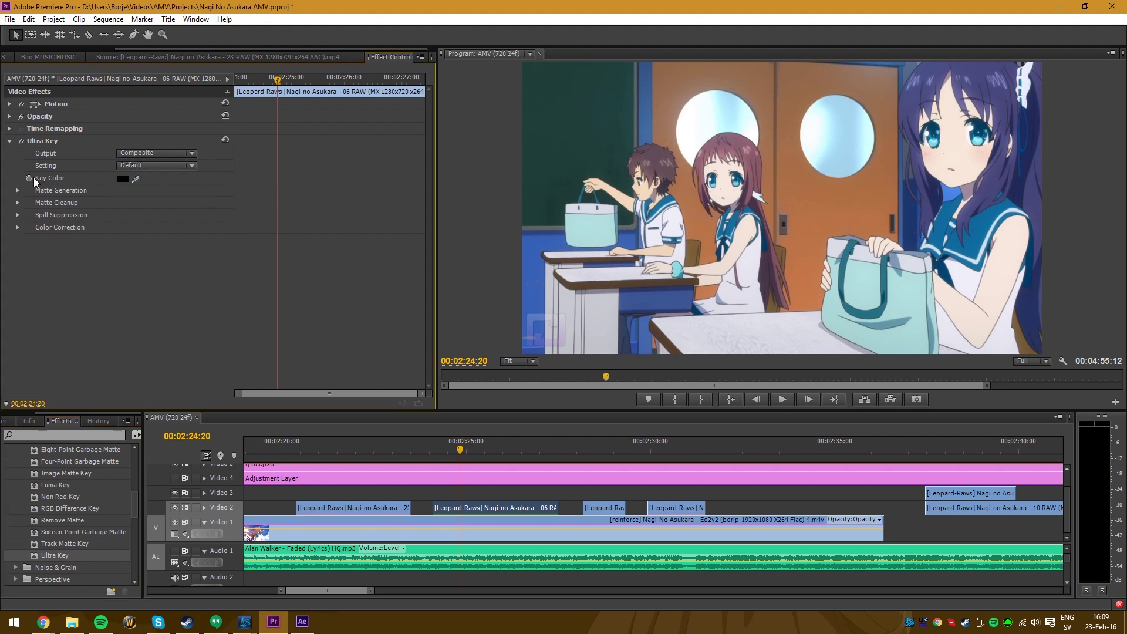
{"action": "left_click_drag", "start_coordinate": [136, 178], "coordinate": [798, 191]}
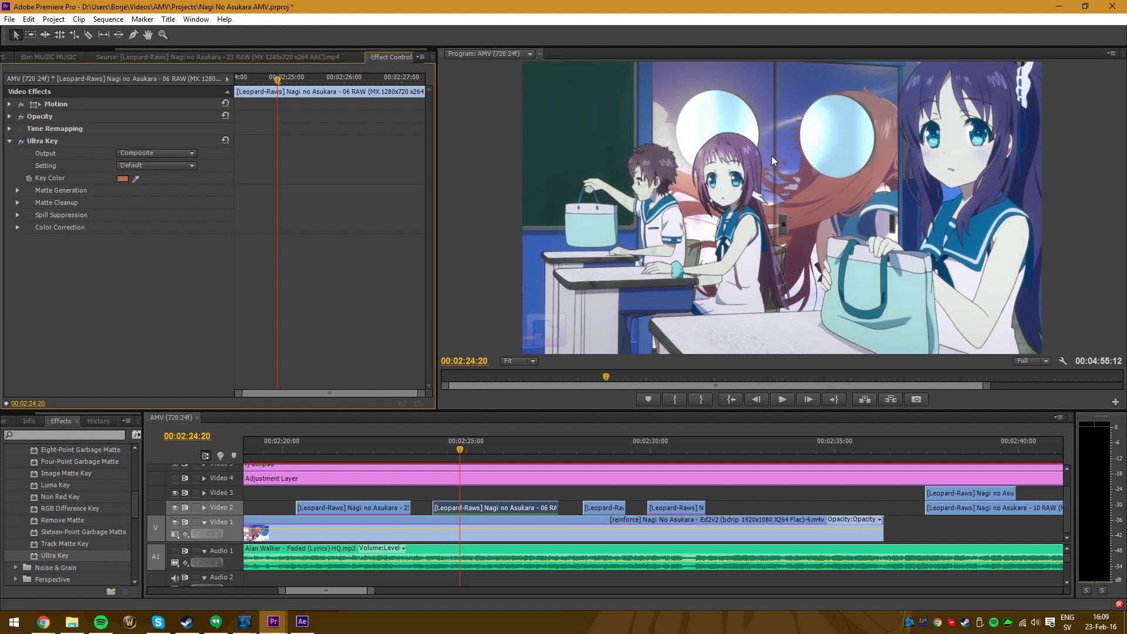
Toggle the Ultra Key off and on to compare, leaving it enabled.
{"action": "left_click", "coordinate": [22, 139]}
{"action": "left_click", "coordinate": [23, 139]}
{"action": "left_click", "coordinate": [23, 139]}
{"action": "left_click", "coordinate": [22, 140]}
{"action": "left_click", "coordinate": [22, 139]}
Set Output to Alpha Channel and bring Transparency and Highlight to 23.
{"action": "left_click", "coordinate": [139, 152]}
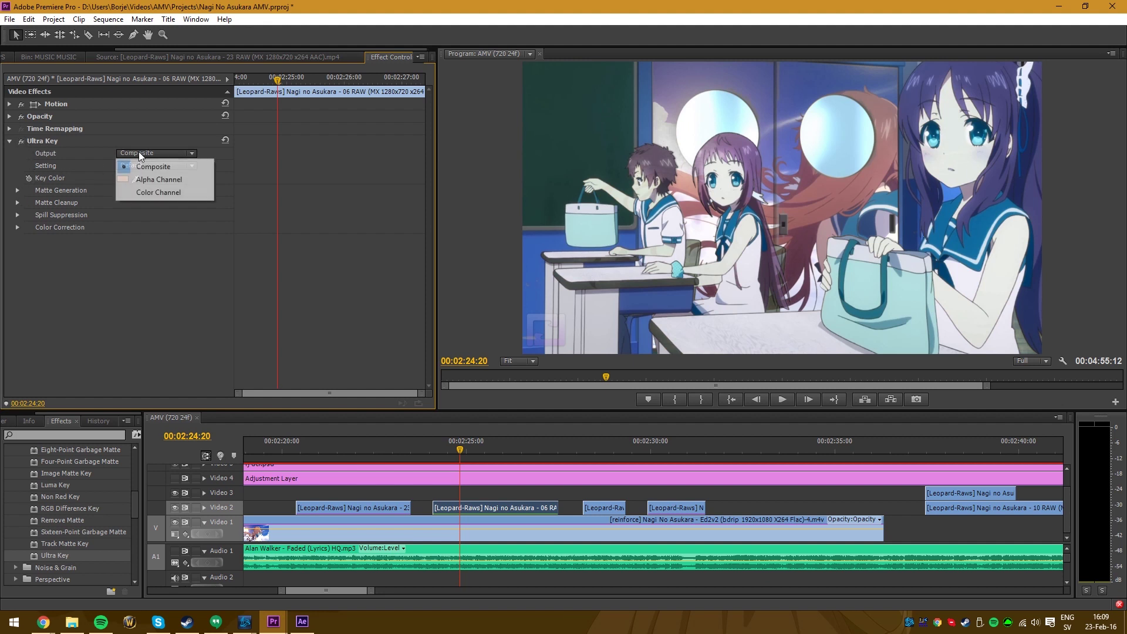
{"action": "left_click", "coordinate": [158, 182]}
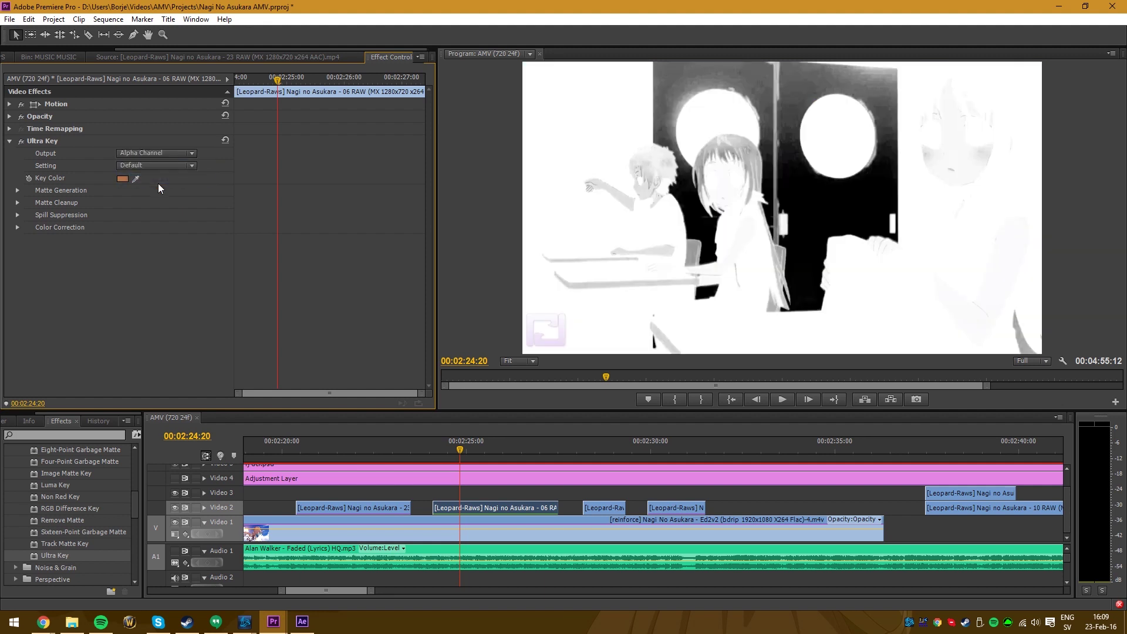
{"action": "left_click", "coordinate": [17, 190]}
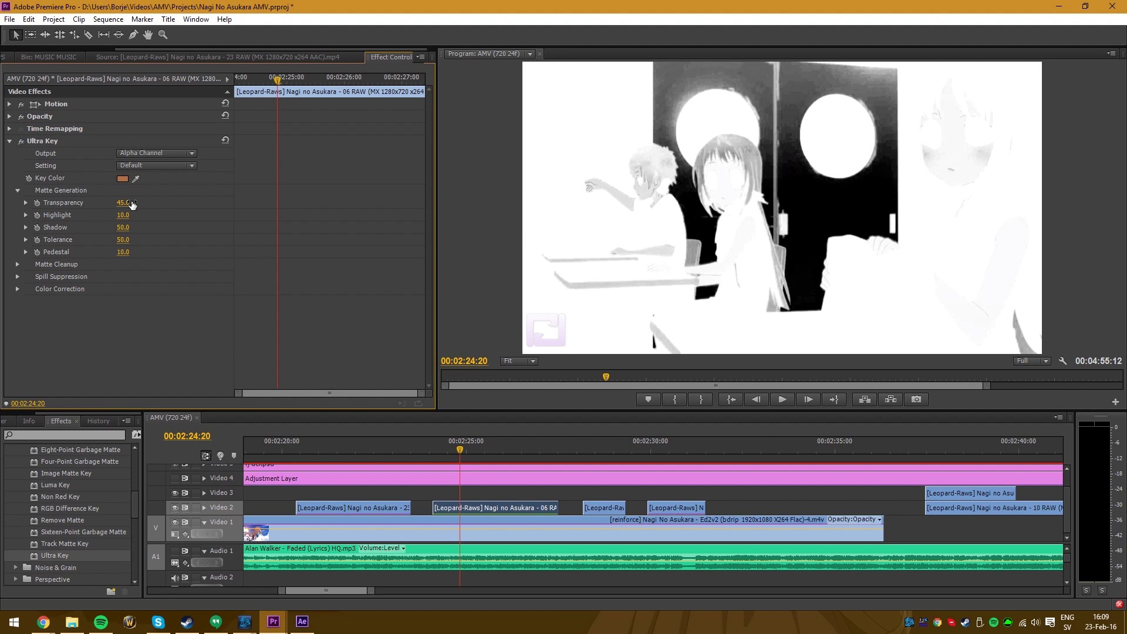
{"action": "left_click", "coordinate": [147, 153]}
{"action": "left_click", "coordinate": [138, 166]}
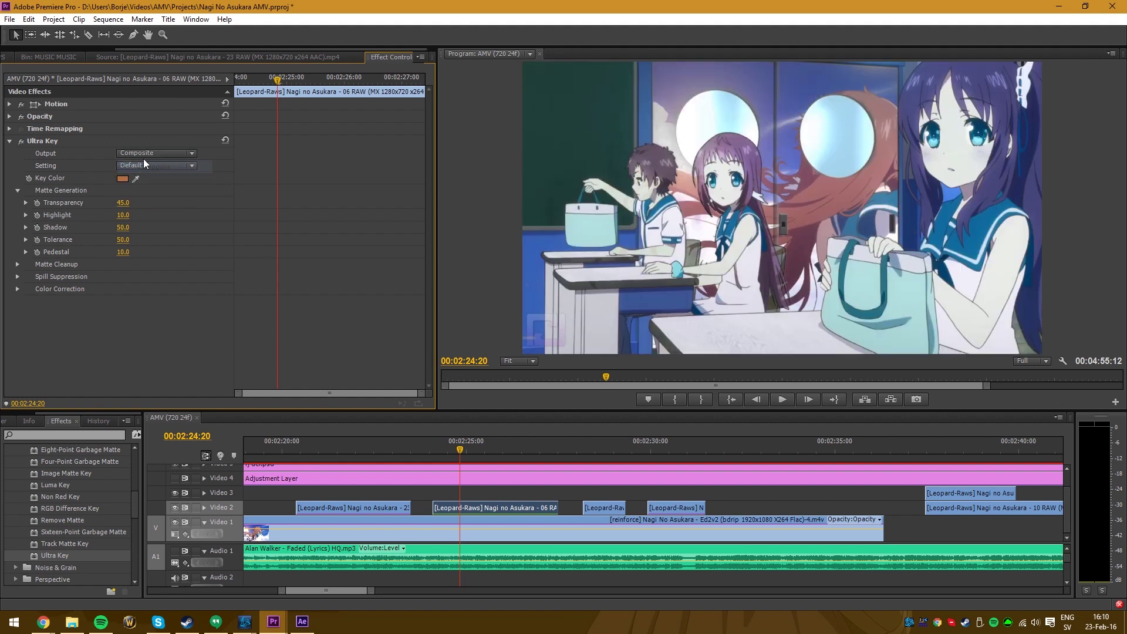
{"action": "left_click", "coordinate": [146, 153]}
{"action": "left_click", "coordinate": [158, 179]}
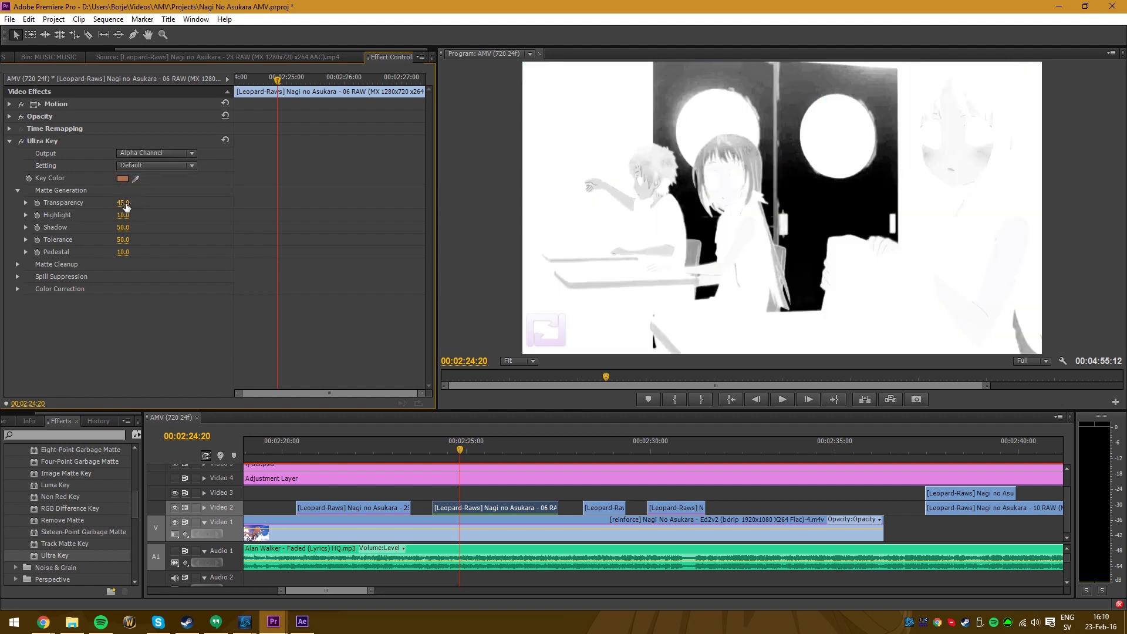
{"action": "left_click", "coordinate": [18, 264]}
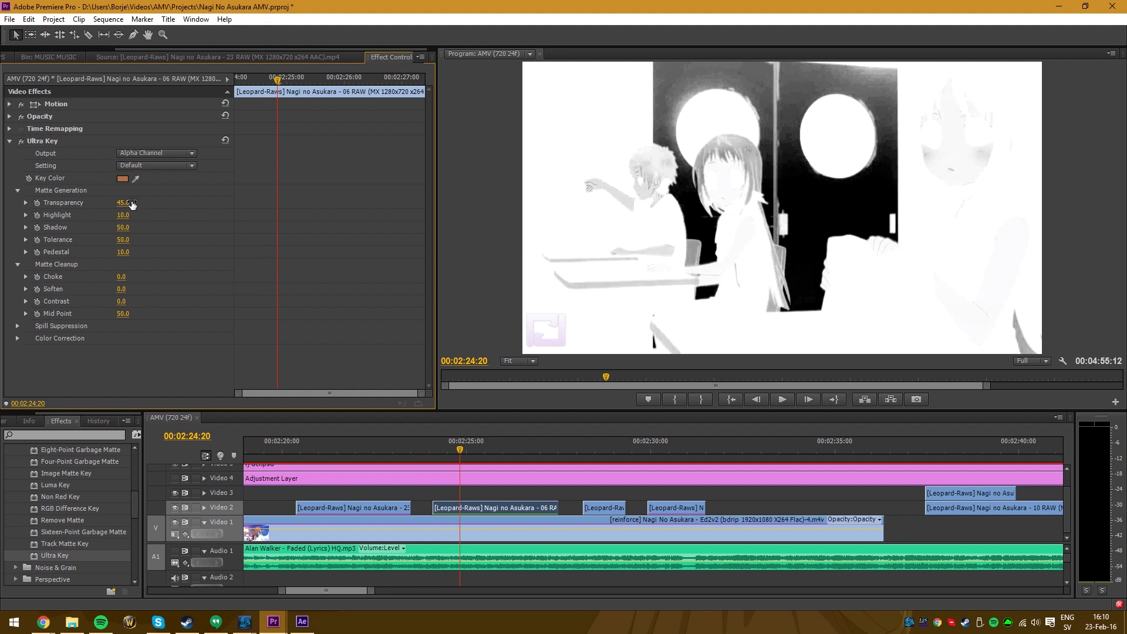
{"action": "left_click_drag", "start_coordinate": [123, 203], "coordinate": [109, 202]}
{"action": "left_click_drag", "start_coordinate": [123, 215], "coordinate": [141, 214]}
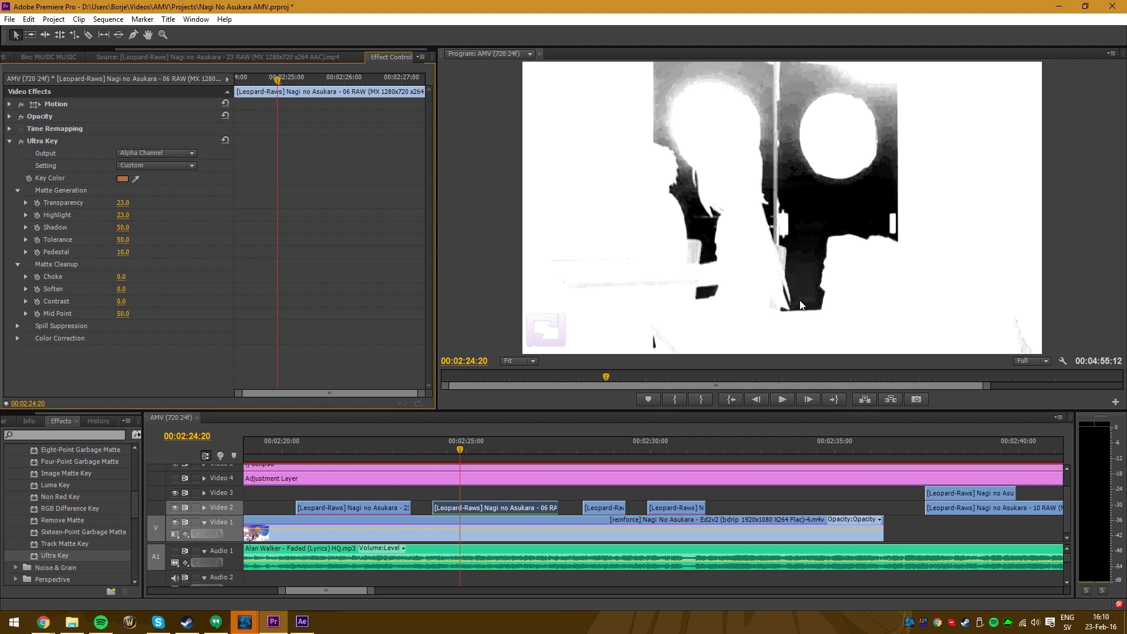
Set Matte Generation Highlight to 0, Shadow to 0 and Tolerance to 77.
{"action": "left_click", "coordinate": [122, 215]}
{"action": "type", "text": "0"}
{"action": "key", "text": "Return"}
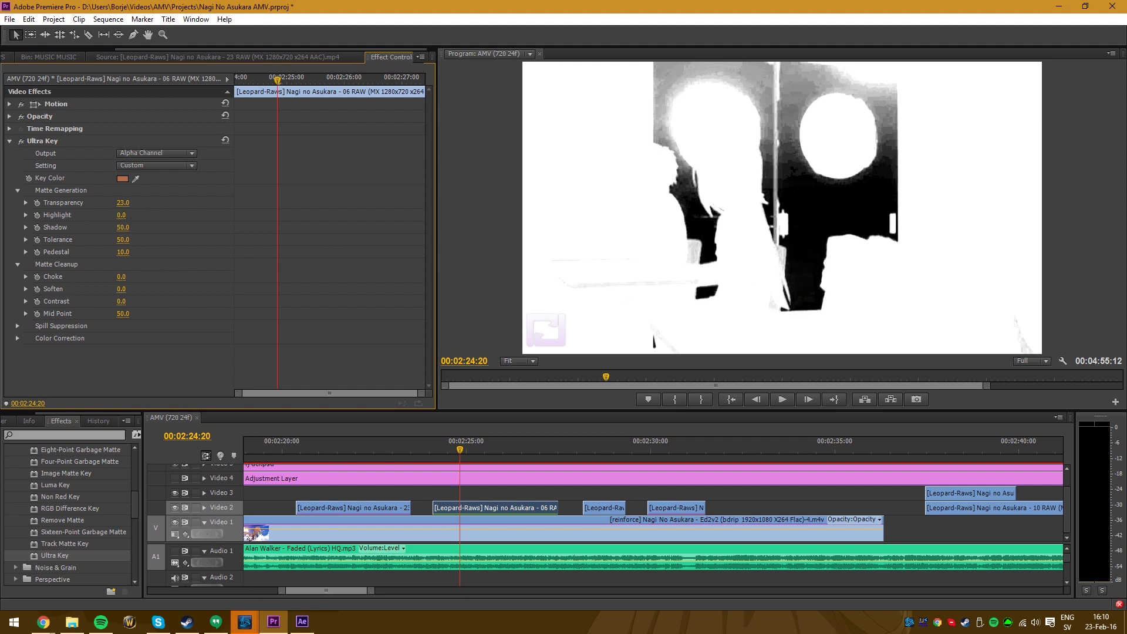
{"action": "key", "text": "Tab"}
{"action": "type", "text": "95"}
{"action": "key", "text": "Return"}
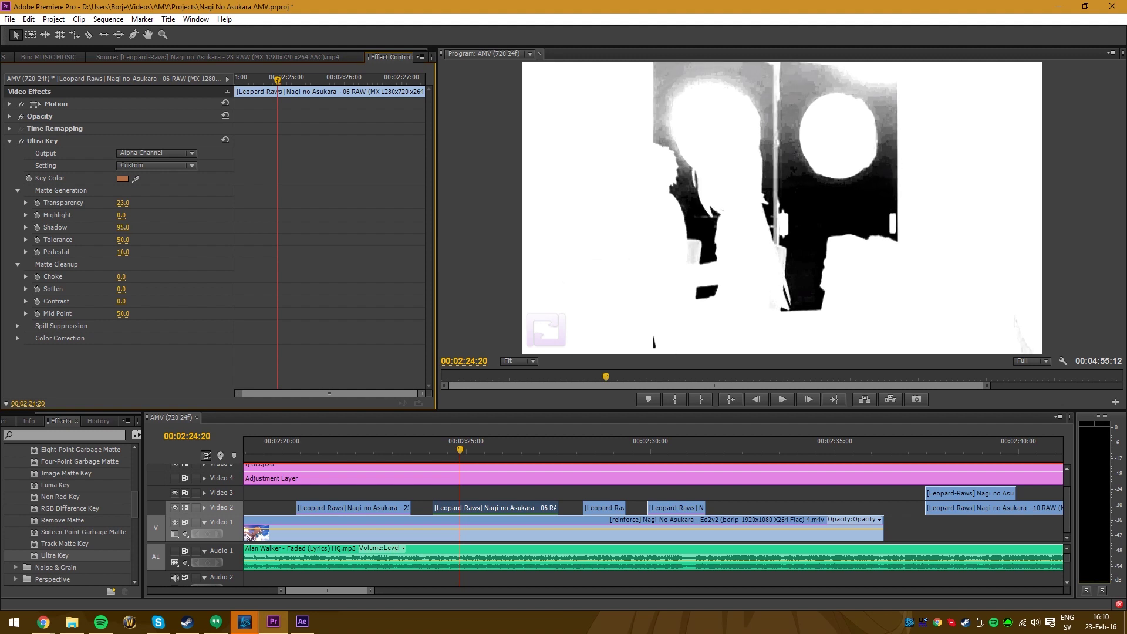
{"action": "type", "text": "0"}
{"action": "key", "text": "Return"}
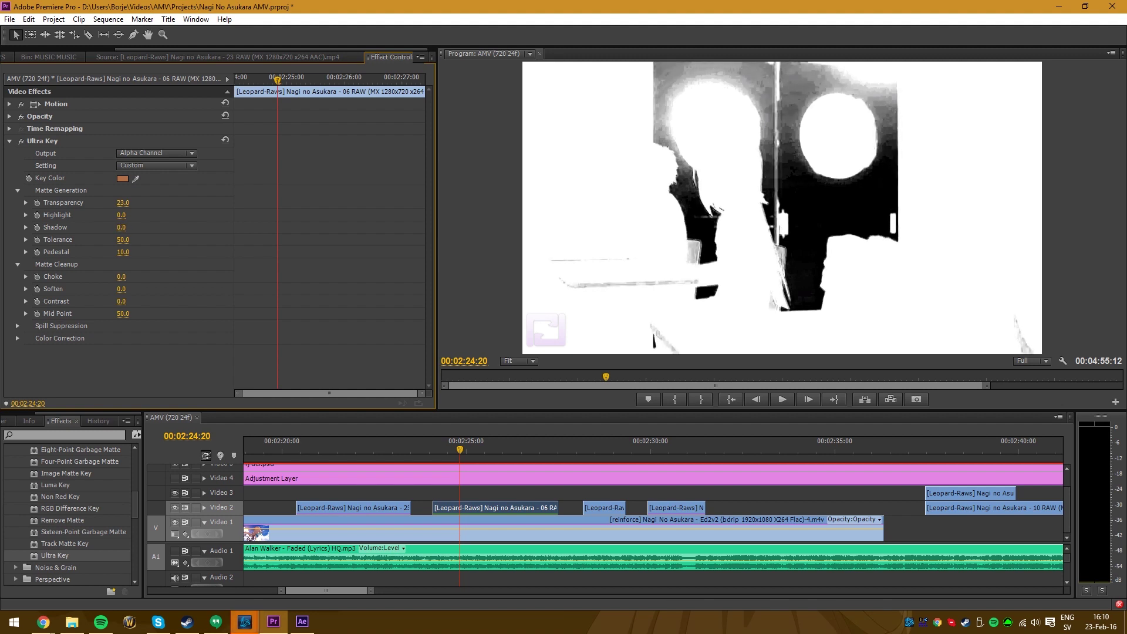
{"action": "key", "text": "Tab"}
{"action": "type", "text": "88"}
{"action": "key", "text": "Return"}
{"action": "type", "text": "77"}
{"action": "key", "text": "Return"}
Set Pedestal to 52, try adjusting Choke, and expand Spill Suppression.
{"action": "key", "text": "Tab"}
{"action": "type", "text": "0"}
{"action": "key", "text": "Return"}
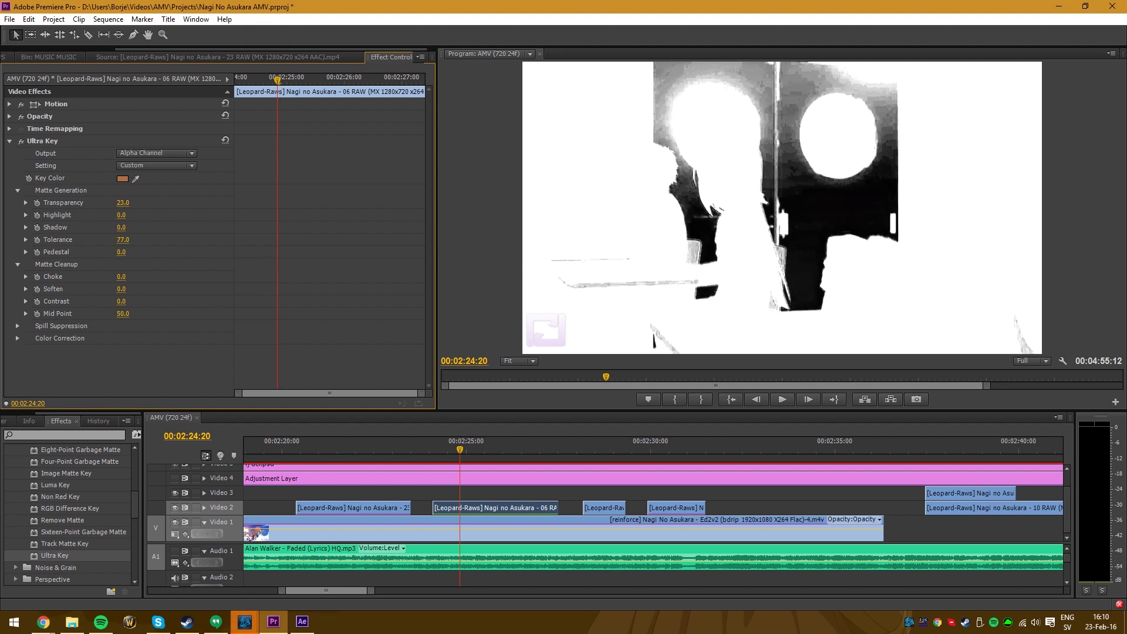
{"action": "type", "text": "98"}
{"action": "key", "text": "Return"}
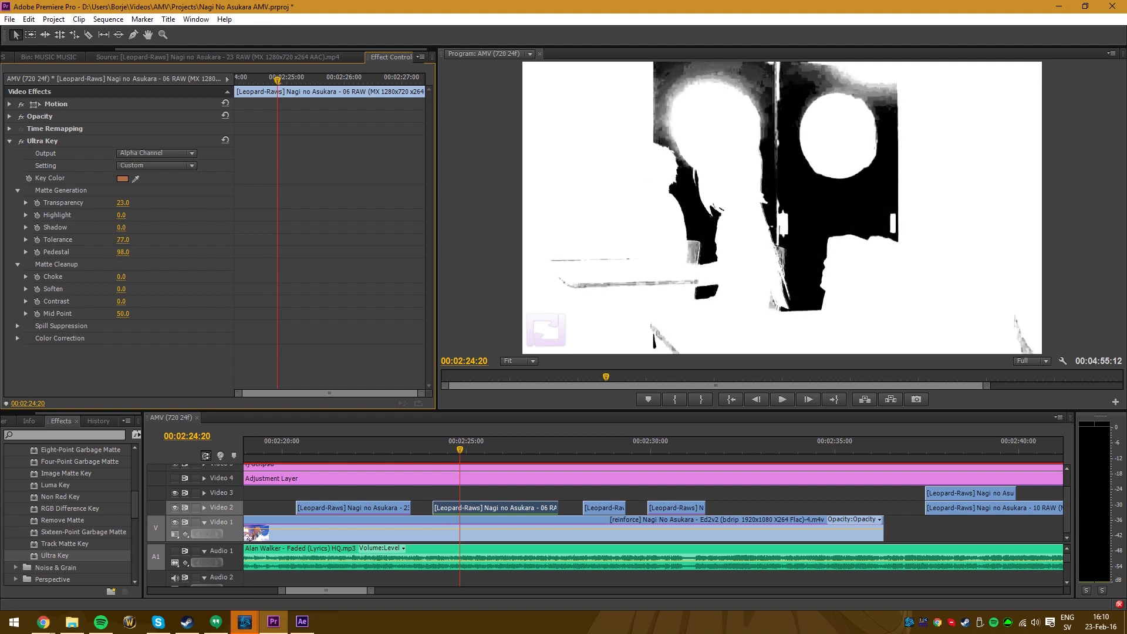
{"action": "type", "text": "52"}
{"action": "key", "text": "Return"}
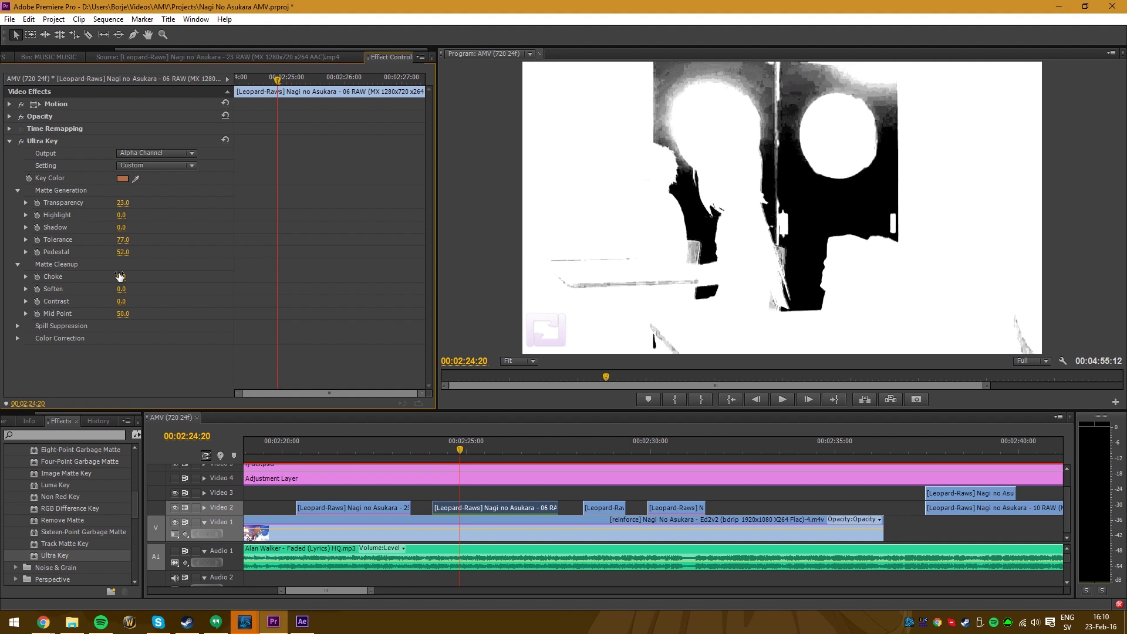
{"action": "mouse_move", "coordinate": [119, 277]}
{"action": "left_mouse_down"}
{"action": "mouse_move", "coordinate": [142, 295]}
{"action": "mouse_move", "coordinate": [115, 284]}
{"action": "left_mouse_up"}
{"action": "left_click", "coordinate": [14, 327]}
Set spill Desaturate to 31 and switch Output back to the composited colour image.
{"action": "scroll", "coordinate": [181, 344], "scroll_direction": "down", "scroll_amount": 1}
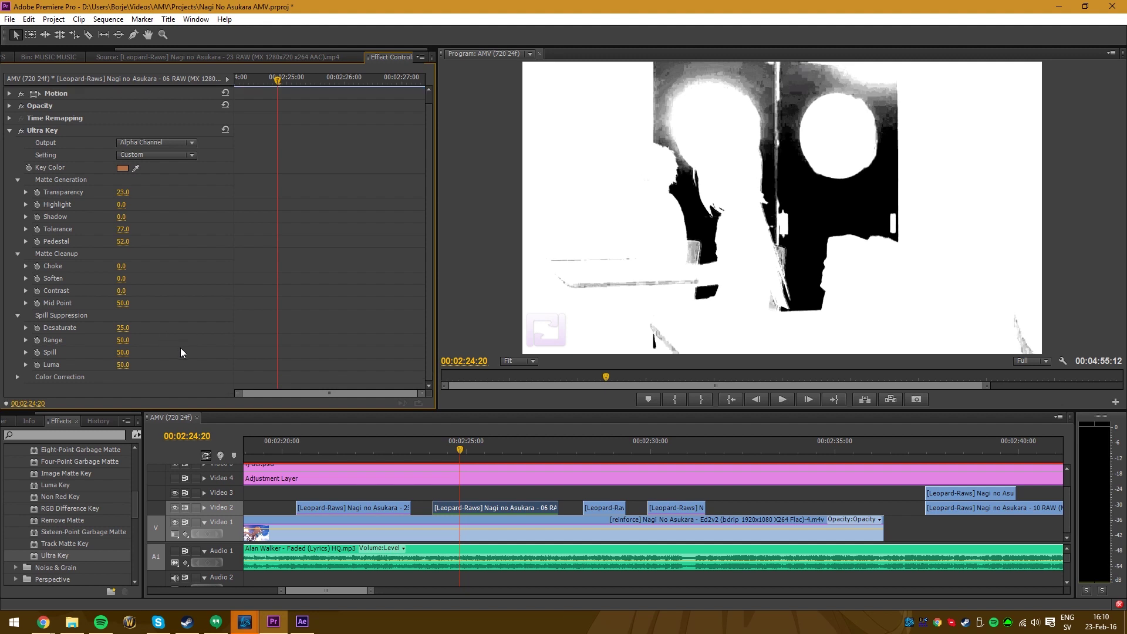
{"action": "left_click_drag", "start_coordinate": [125, 323], "coordinate": [173, 322]}
{"action": "left_click", "coordinate": [158, 155]}
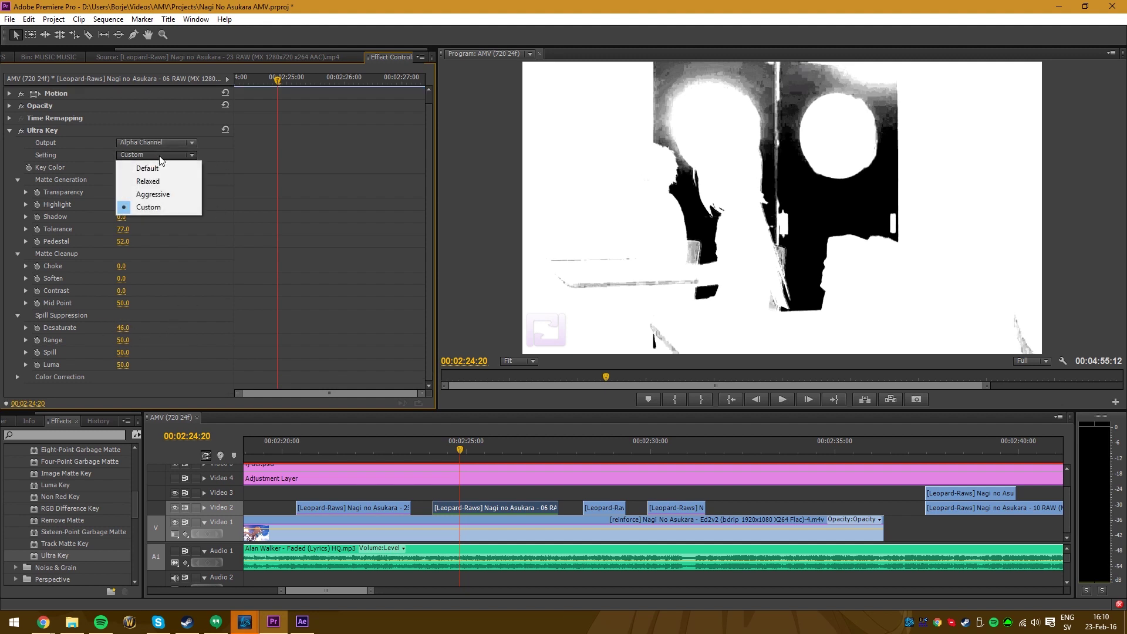
{"action": "left_click", "coordinate": [159, 139]}
{"action": "left_click", "coordinate": [158, 141]}
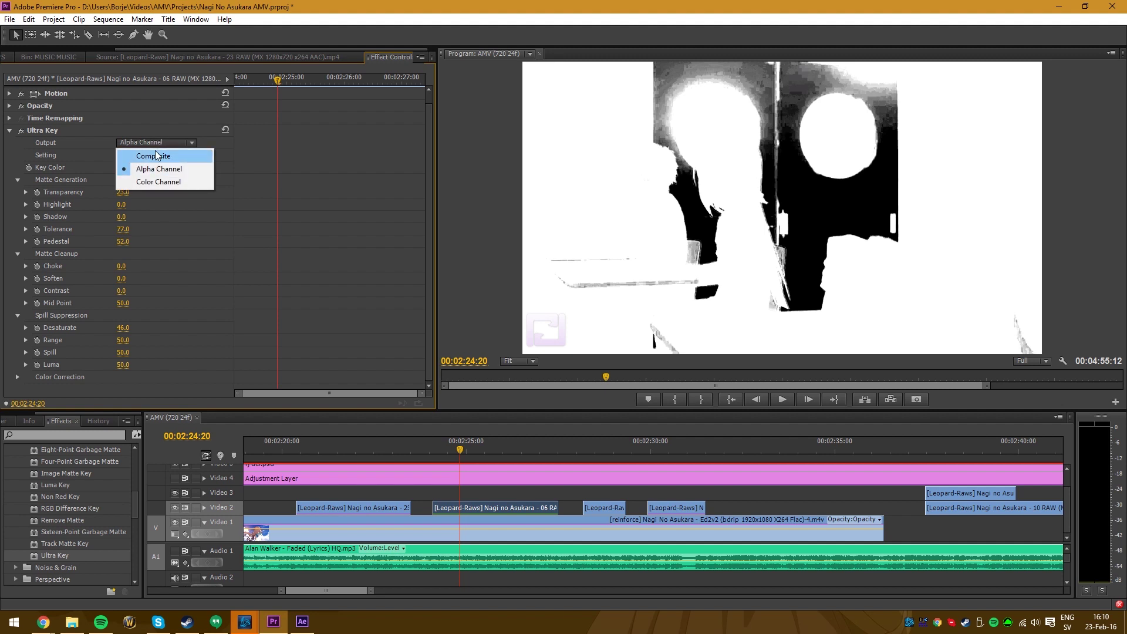
{"action": "left_click", "coordinate": [156, 155]}
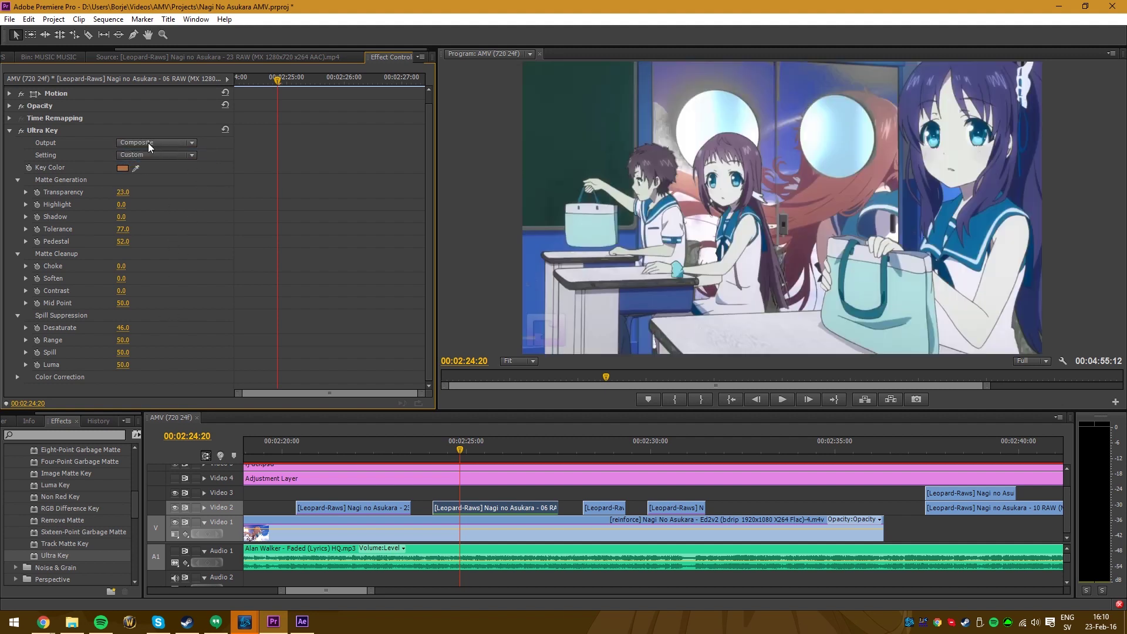
{"action": "left_click", "coordinate": [148, 143]}
{"action": "left_click", "coordinate": [149, 167]}
{"action": "left_click", "coordinate": [150, 142]}
{"action": "left_click", "coordinate": [149, 153]}
{"action": "mouse_move", "coordinate": [123, 327]}
{"action": "left_mouse_down"}
{"action": "mouse_move", "coordinate": [170, 328]}
{"action": "mouse_move", "coordinate": [94, 328]}
{"action": "mouse_move", "coordinate": [152, 339]}
{"action": "mouse_move", "coordinate": [120, 340]}
{"action": "left_mouse_up"}
Lower Range, set Mid Point 55, Pedestal 85 and Luma 45, then view 00:02:25:06.
{"action": "left_click_drag", "start_coordinate": [122, 340], "coordinate": [153, 328]}
{"action": "left_click_drag", "start_coordinate": [125, 304], "coordinate": [138, 291]}
{"action": "left_click_drag", "start_coordinate": [124, 242], "coordinate": [150, 241]}
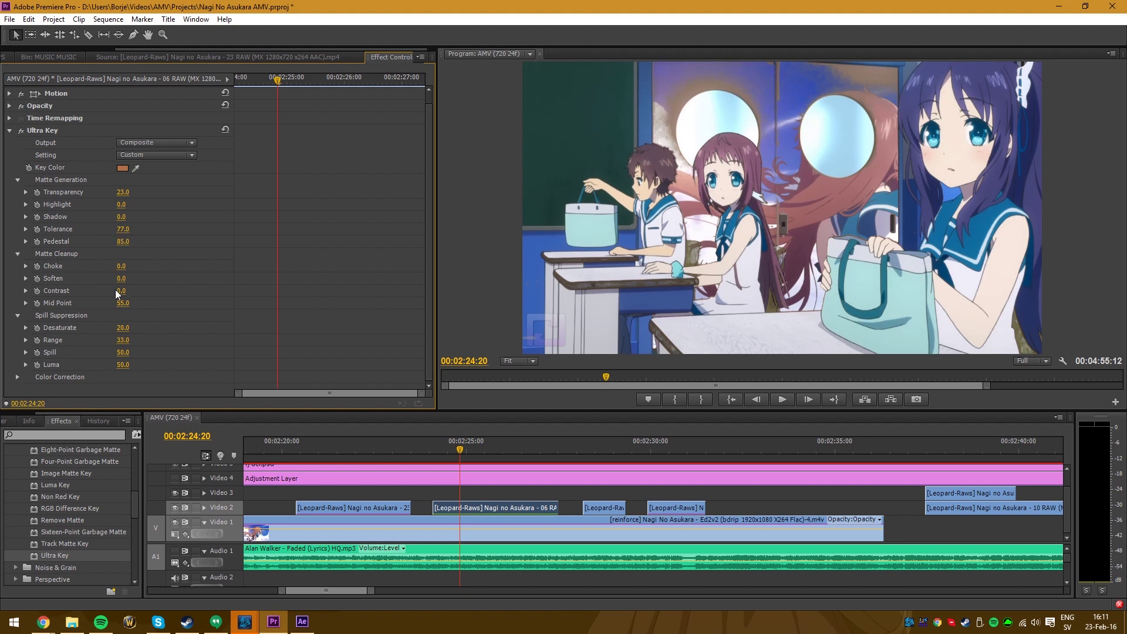
{"action": "left_click_drag", "start_coordinate": [122, 367], "coordinate": [134, 366]}
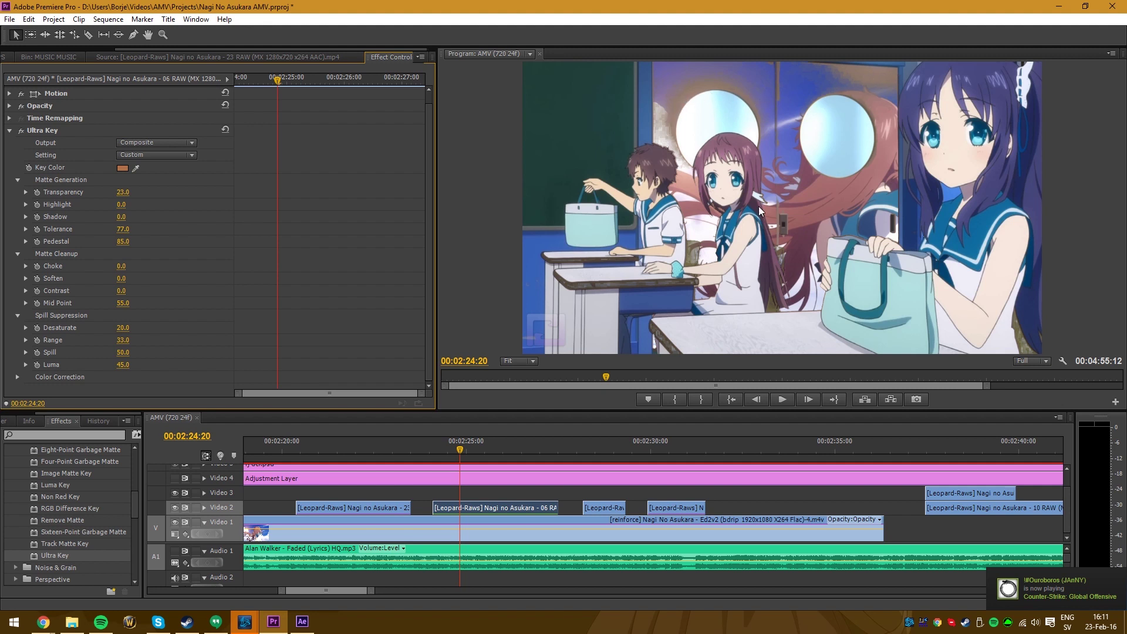
{"action": "mouse_move", "coordinate": [457, 447]}
{"action": "left_mouse_down"}
{"action": "mouse_move", "coordinate": [514, 456]}
{"action": "mouse_move", "coordinate": [476, 451]}
{"action": "left_mouse_up"}
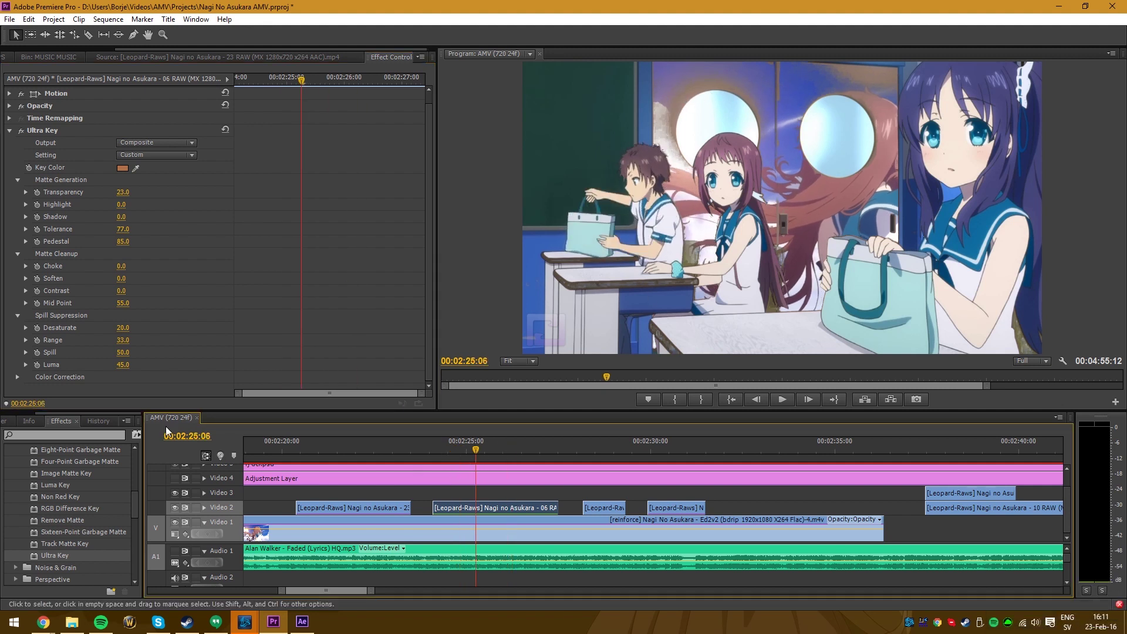
Compare the Ultra Key's Alpha Channel matte with its Composite output on the 06 clip.
{"action": "scroll", "coordinate": [145, 356], "scroll_direction": "down", "scroll_amount": 3}
{"action": "scroll", "coordinate": [43, 182], "scroll_direction": "up", "scroll_amount": 4}
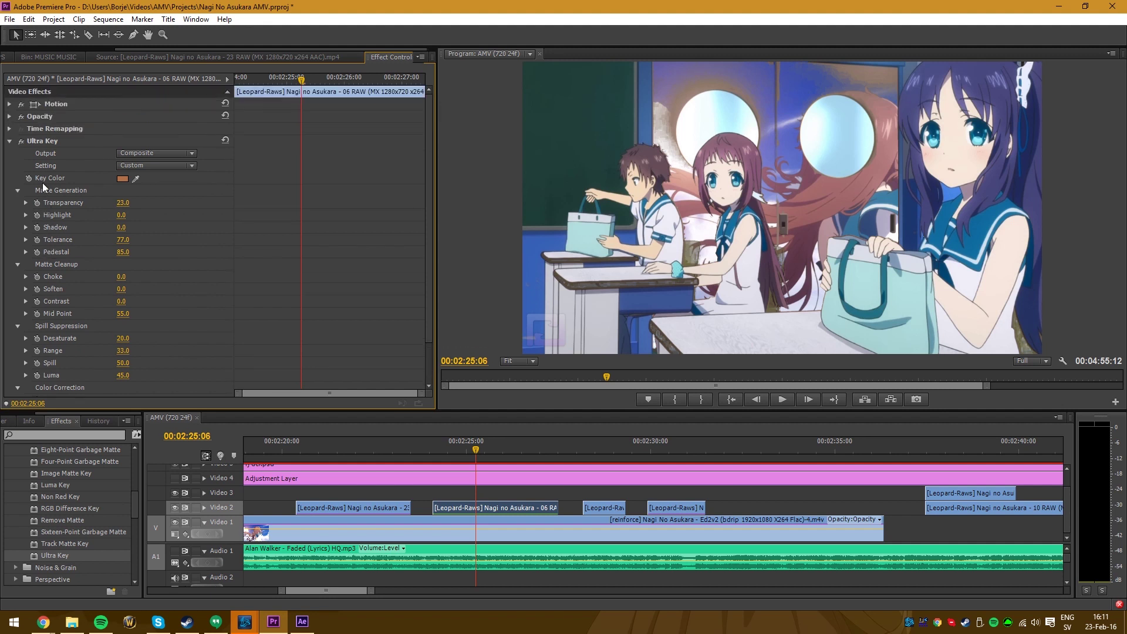
{"action": "left_click", "coordinate": [42, 142]}
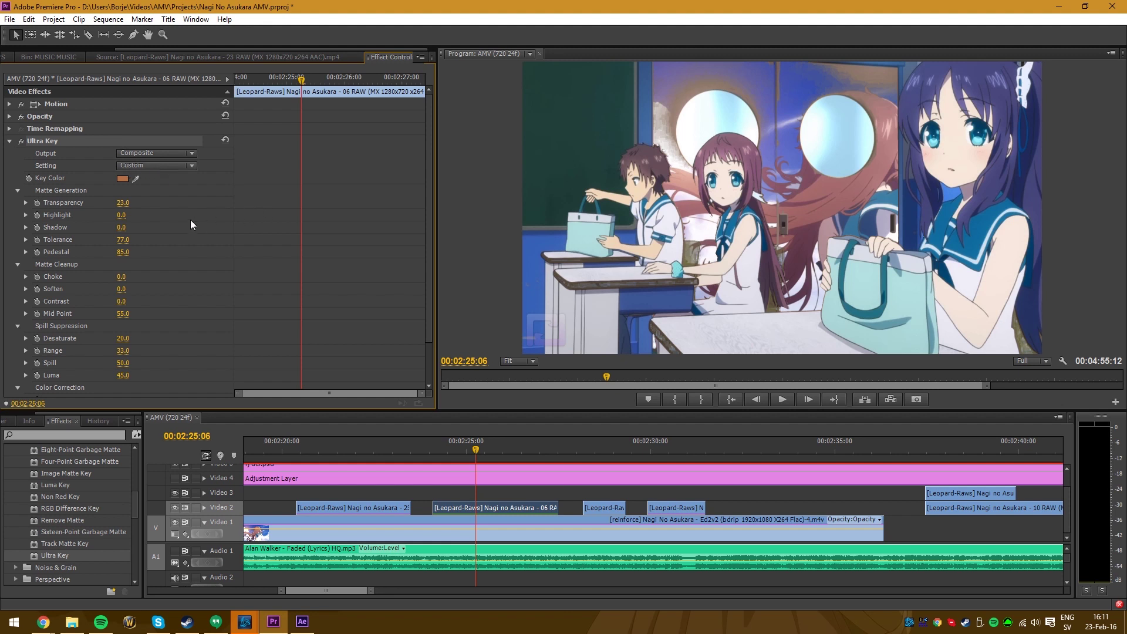
{"action": "left_click", "coordinate": [139, 154]}
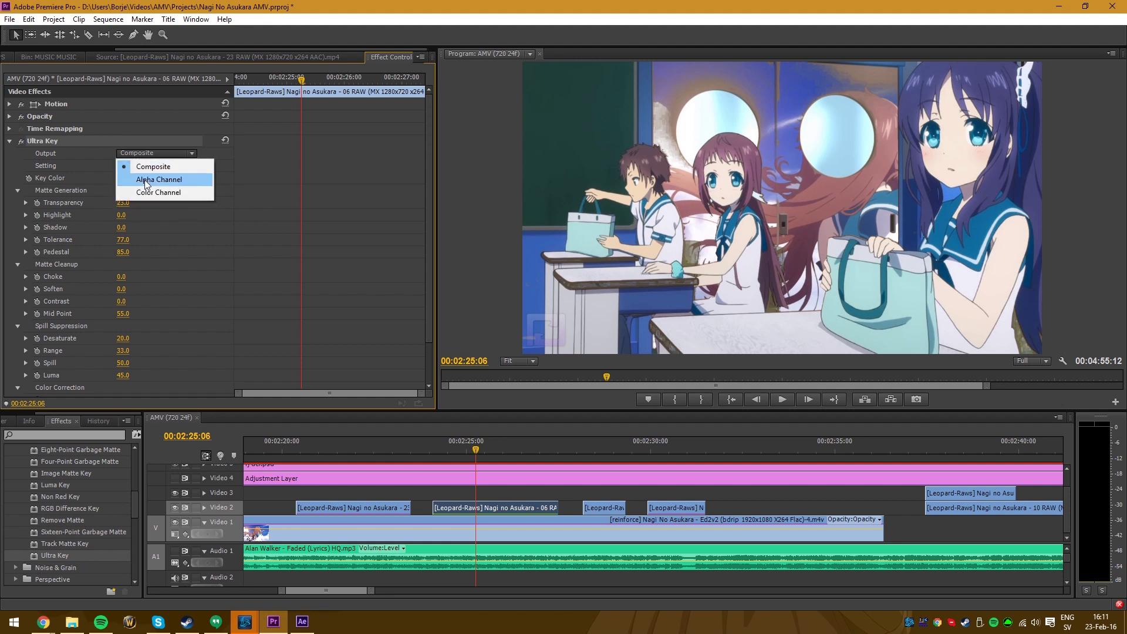
{"action": "left_click", "coordinate": [145, 179]}
{"action": "left_click", "coordinate": [146, 153]}
{"action": "left_click", "coordinate": [152, 167]}
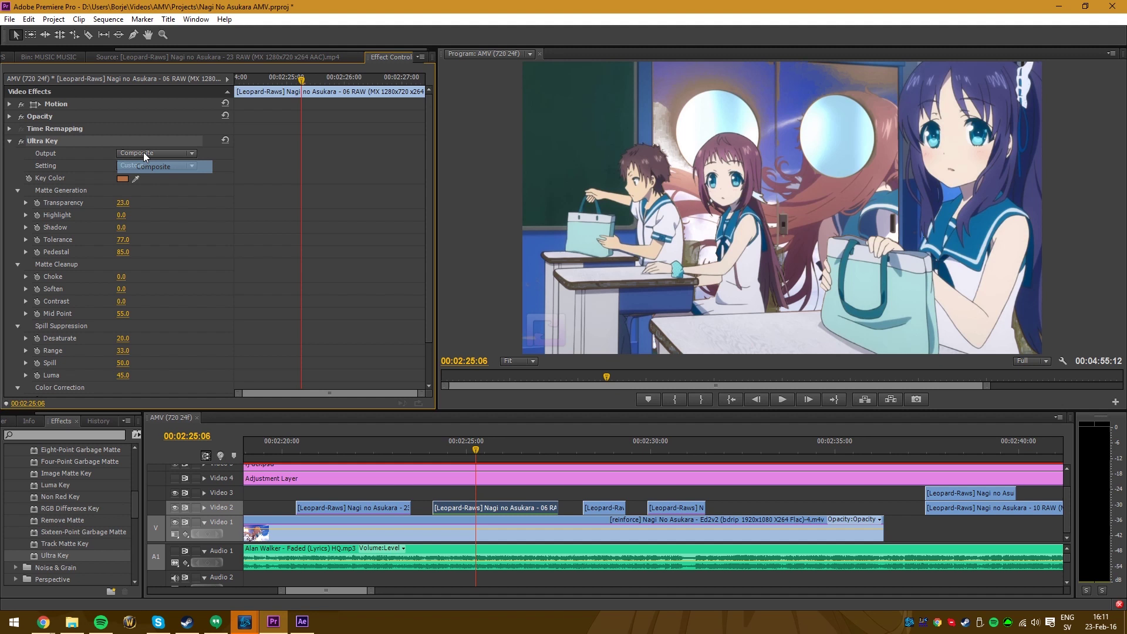
{"action": "left_click", "coordinate": [143, 152]}
{"action": "left_click", "coordinate": [145, 179]}
{"action": "left_click", "coordinate": [150, 154]}
{"action": "left_click", "coordinate": [149, 167]}
Toggle the Ultra Key off and on, then delete it from the clip.
{"action": "left_click", "coordinate": [22, 142]}
{"action": "left_click", "coordinate": [22, 142]}
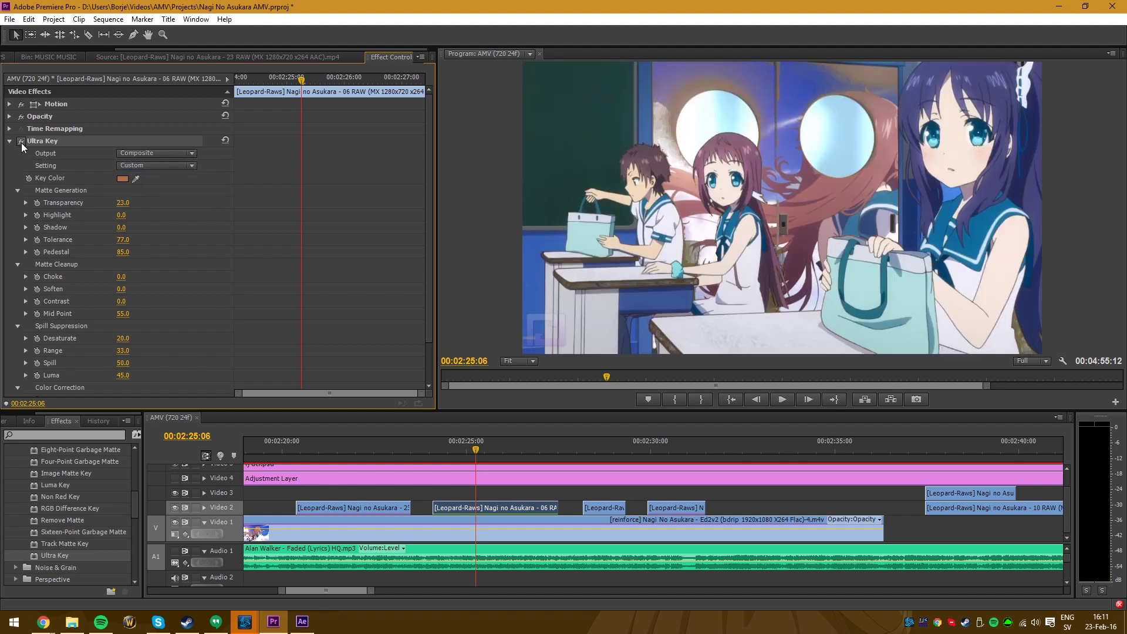
{"action": "left_click", "coordinate": [22, 142]}
{"action": "left_click", "coordinate": [21, 142]}
{"action": "left_click", "coordinate": [12, 142]}
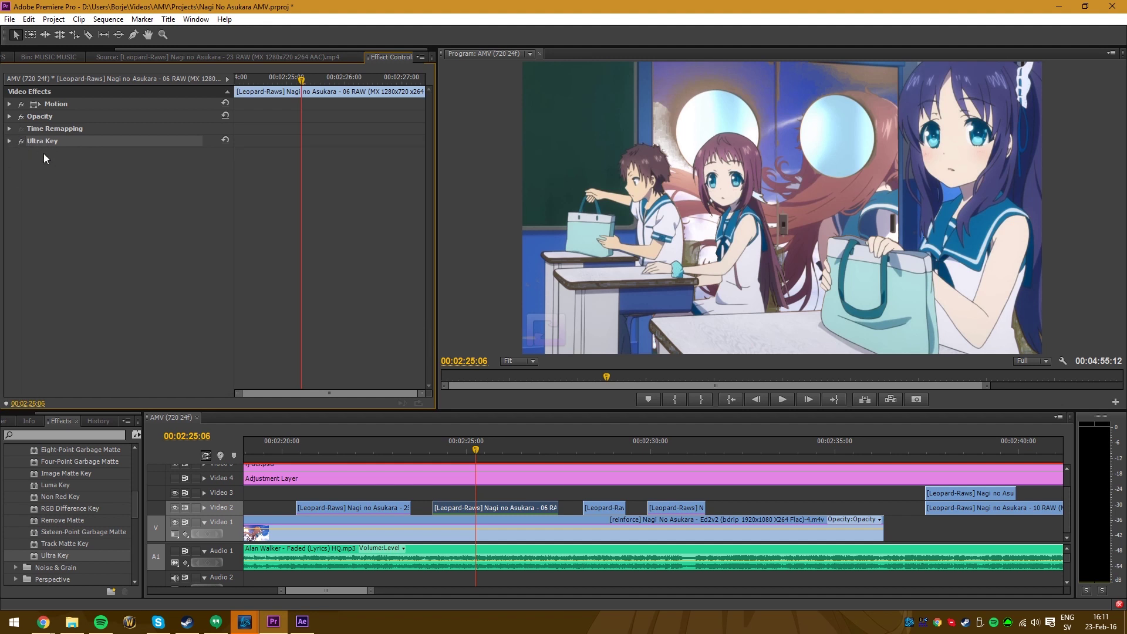
{"action": "key", "text": "Delete"}
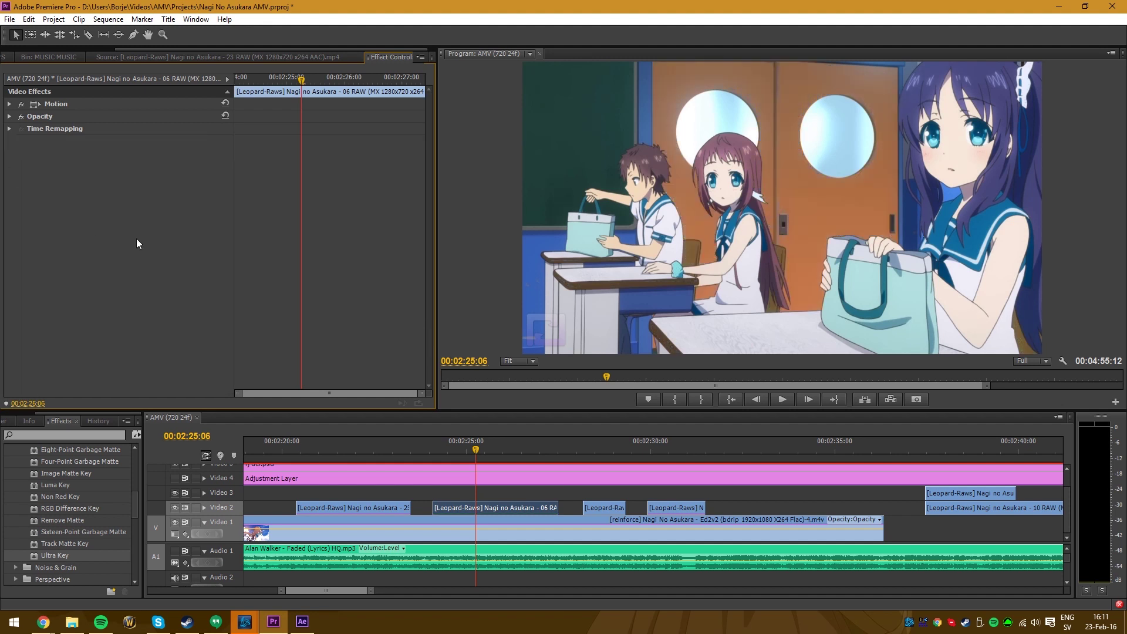
Add a second Luma Key to the Nagi no Asukara 23 clip at 00:02:22:01.
{"action": "left_click", "coordinate": [357, 452]}
{"action": "left_click", "coordinate": [361, 513]}
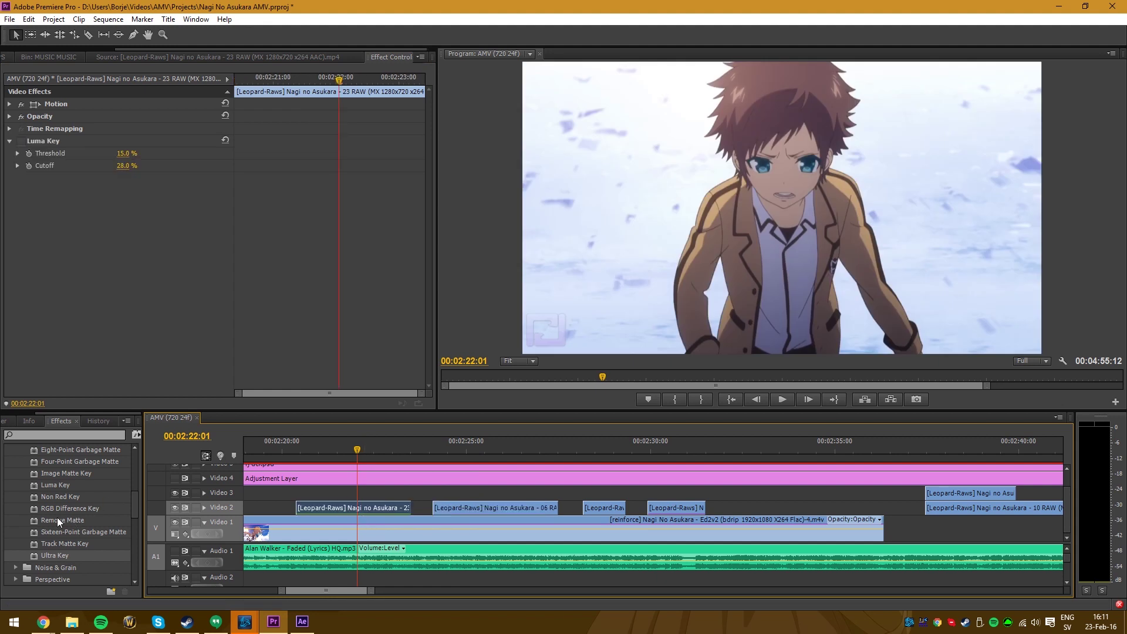
{"action": "scroll", "coordinate": [58, 516], "scroll_direction": "up", "scroll_amount": 2}
{"action": "left_click", "coordinate": [49, 152]}
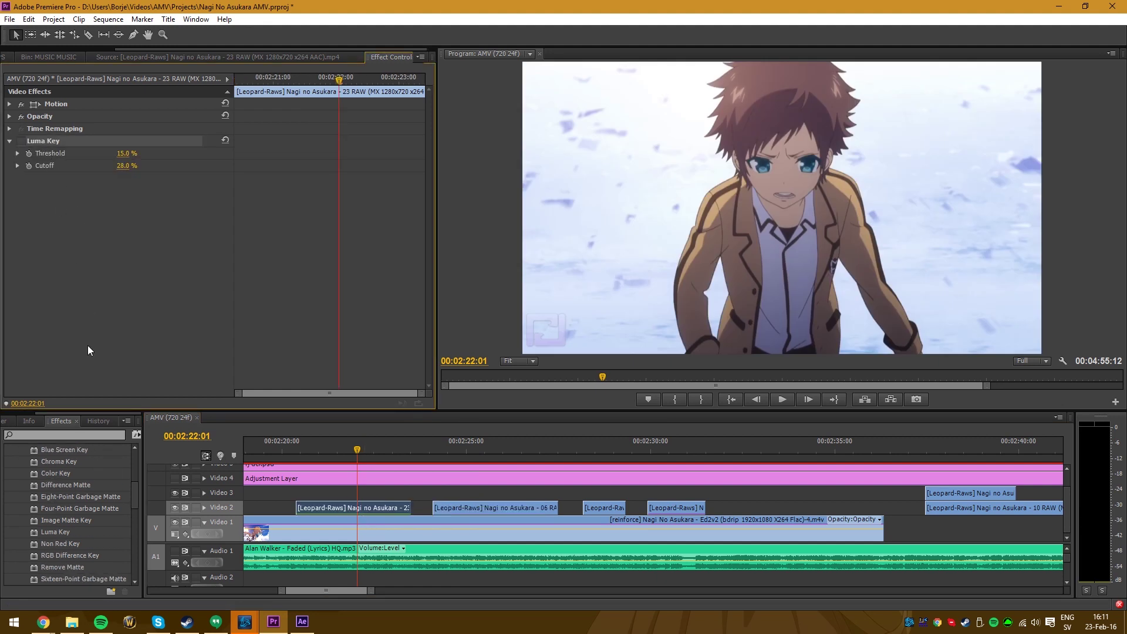
{"action": "scroll", "coordinate": [77, 524], "scroll_direction": "down", "scroll_amount": 2}
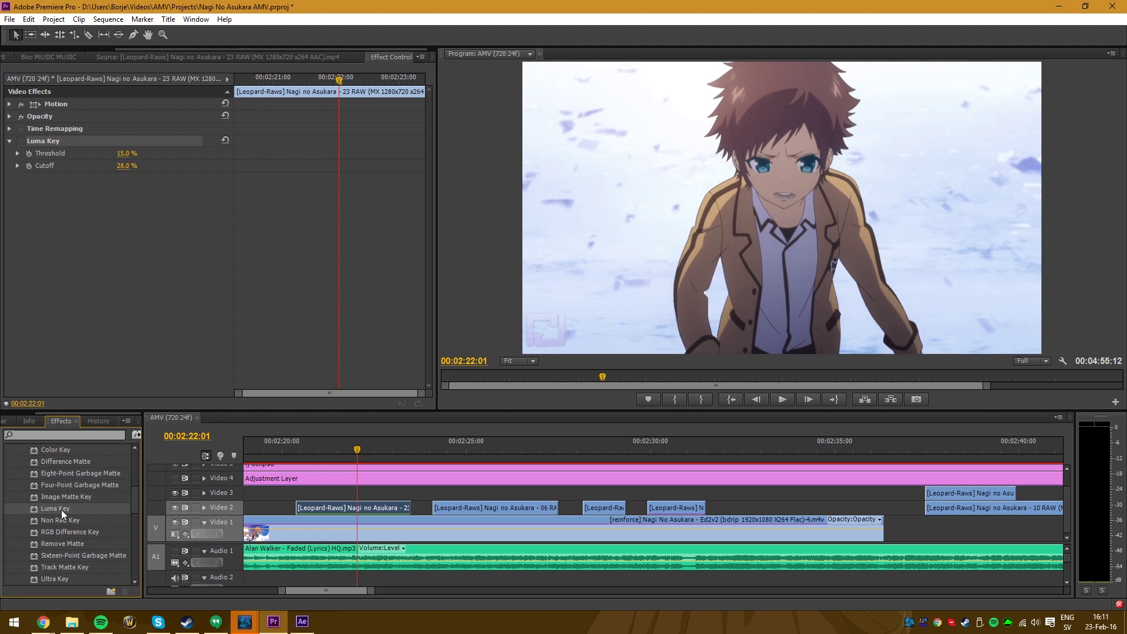
{"action": "scroll", "coordinate": [29, 459], "scroll_direction": "up", "scroll_amount": 2}
{"action": "scroll", "coordinate": [59, 531], "scroll_direction": "down", "scroll_amount": 2}
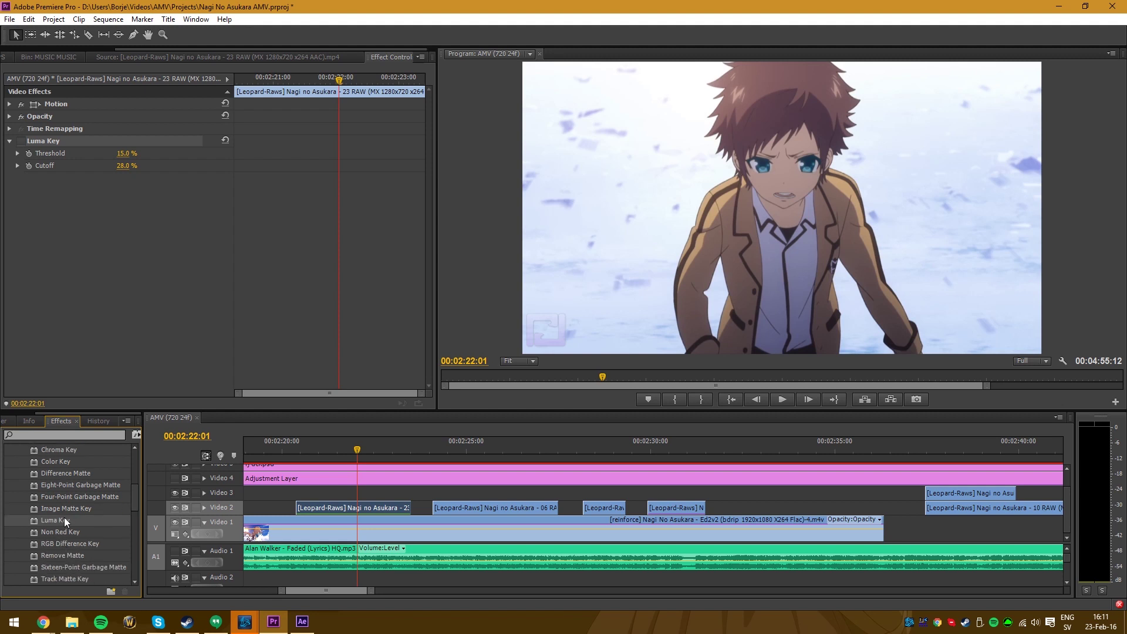
{"action": "left_click_drag", "start_coordinate": [64, 520], "coordinate": [121, 179]}
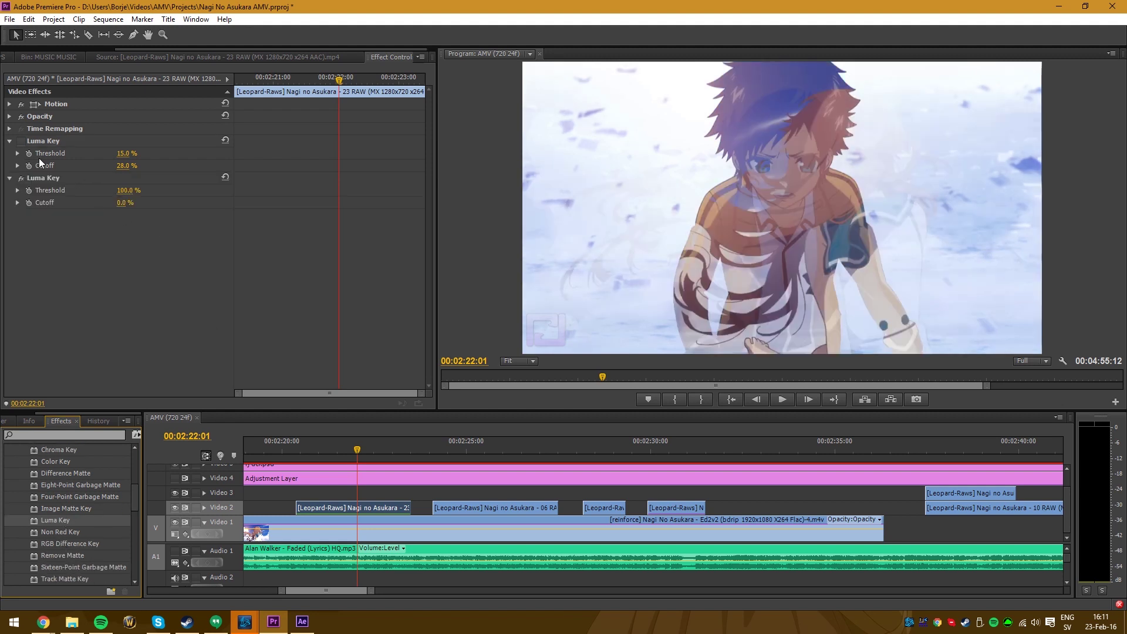
Set the second Luma Key's Threshold to 6% and Cutoff to 34%.
{"action": "left_click", "coordinate": [45, 143]}
{"action": "left_click", "coordinate": [161, 228]}
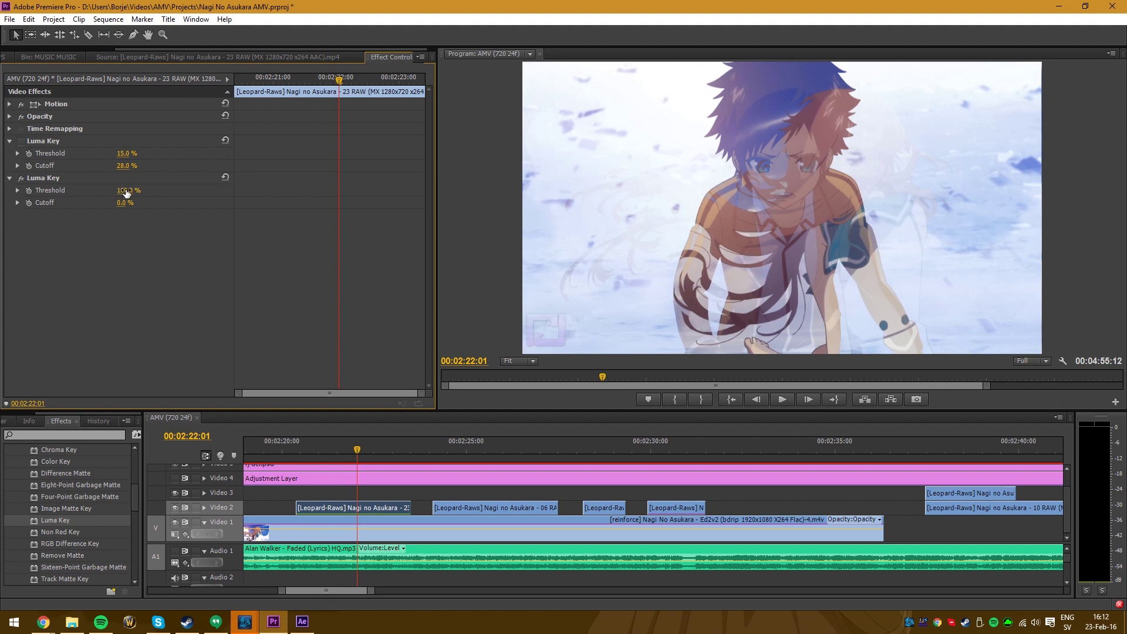
{"action": "mouse_move", "coordinate": [127, 193]}
{"action": "left_mouse_down"}
{"action": "mouse_move", "coordinate": [92, 192]}
{"action": "mouse_move", "coordinate": [116, 190]}
{"action": "left_mouse_up"}
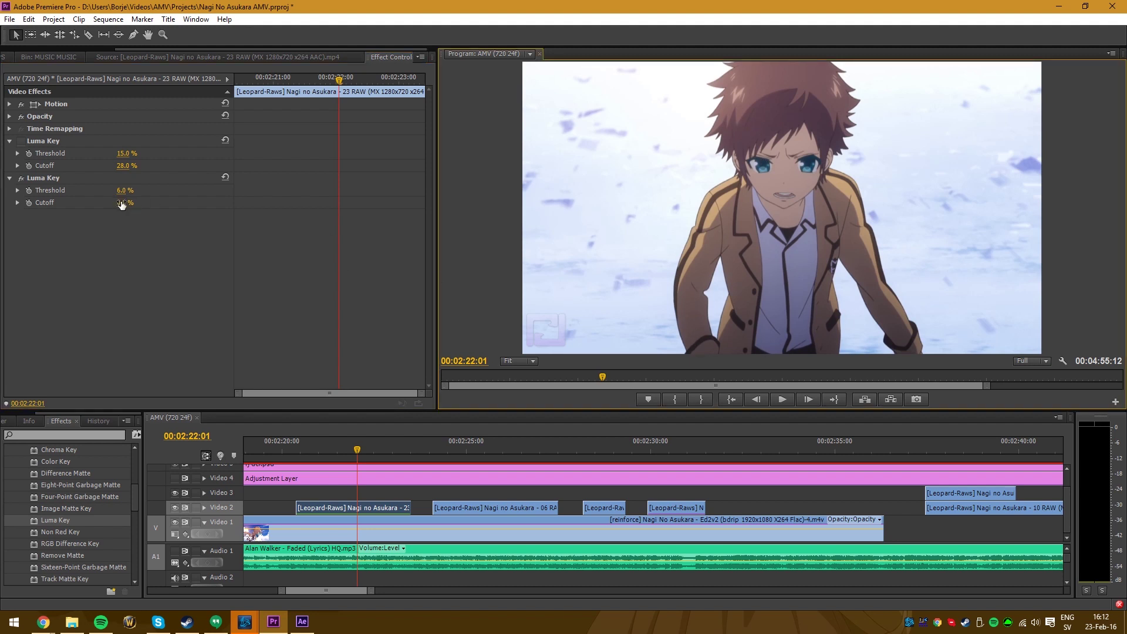
{"action": "mouse_move", "coordinate": [121, 203]}
{"action": "left_mouse_down"}
{"action": "mouse_move", "coordinate": [190, 203]}
{"action": "mouse_move", "coordinate": [128, 203]}
{"action": "left_mouse_up"}
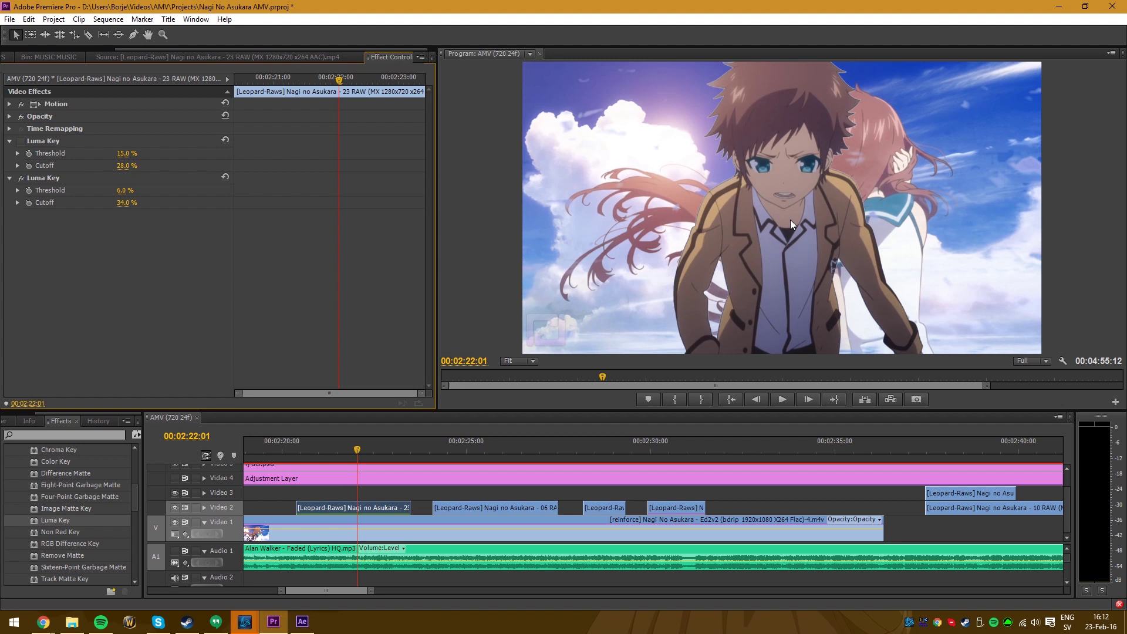
Change the second Luma Key's Threshold to 15%.
{"action": "mouse_move", "coordinate": [352, 451]}
{"action": "left_mouse_down"}
{"action": "mouse_move", "coordinate": [319, 453]}
{"action": "mouse_move", "coordinate": [353, 460]}
{"action": "left_mouse_up"}
{"action": "left_click", "coordinate": [125, 190]}
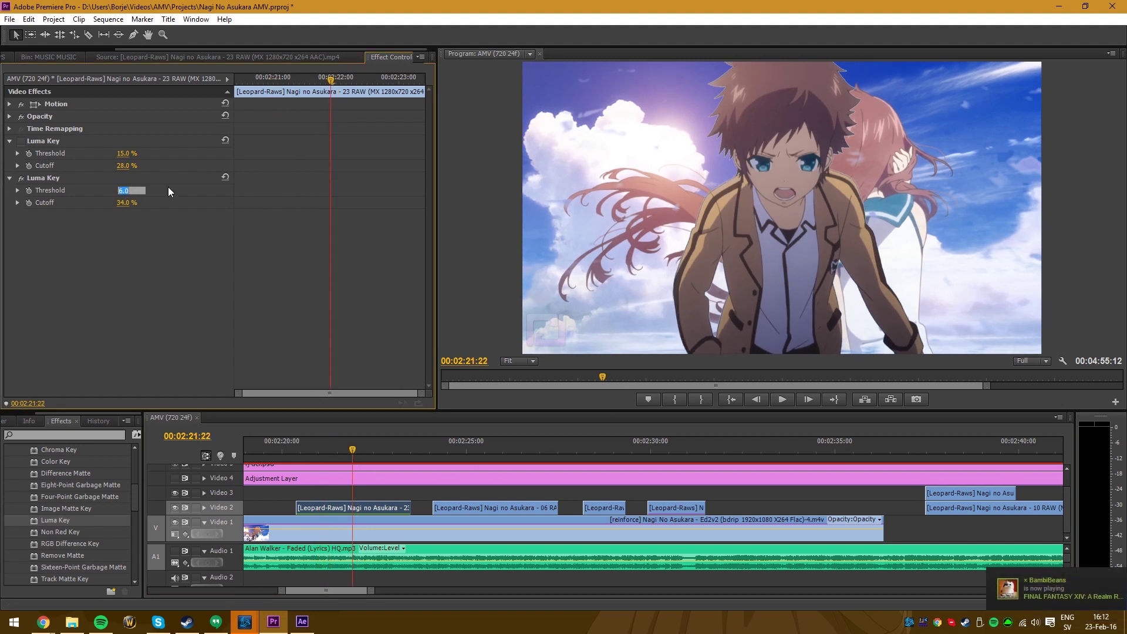
{"action": "type", "text": "15"}
{"action": "key", "text": "Return"}
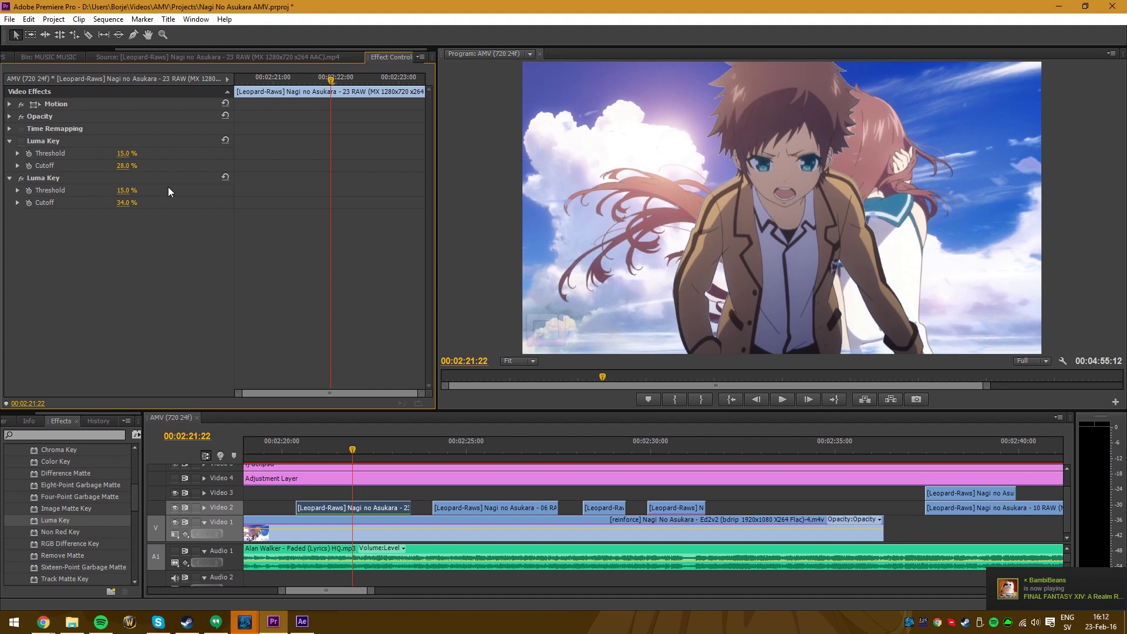
Play back the shot with the second Luma Key off and the first Luma Key on.
{"action": "left_click_drag", "start_coordinate": [408, 462], "coordinate": [292, 464]}
{"action": "key", "text": "space"}
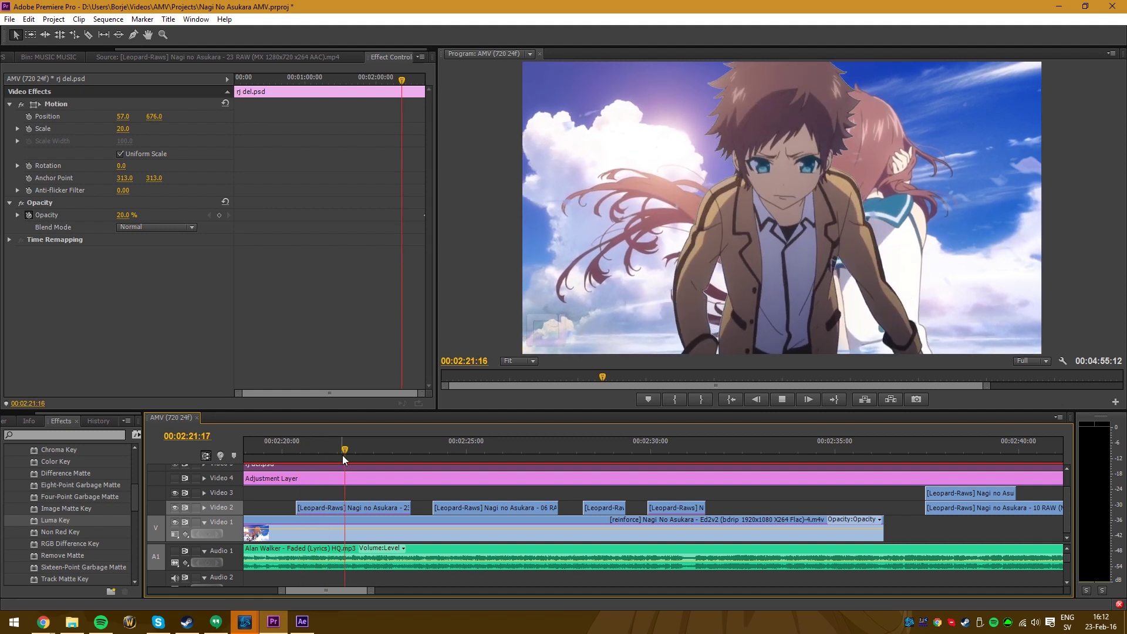
{"action": "key", "text": "space"}
{"action": "left_click", "coordinate": [382, 507]}
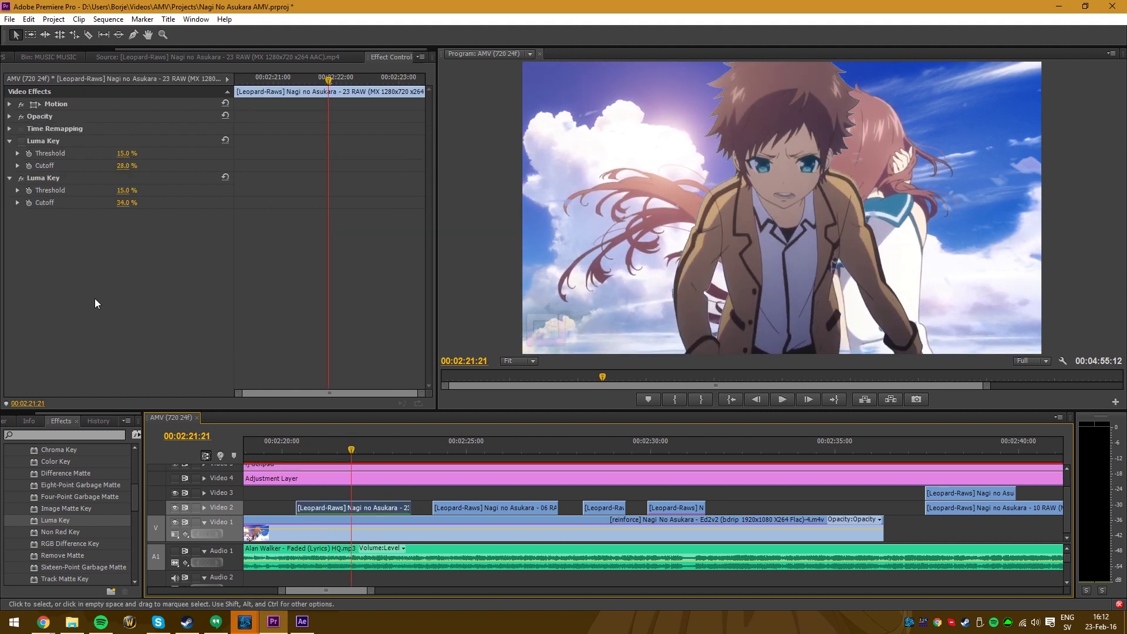
{"action": "left_click", "coordinate": [22, 179]}
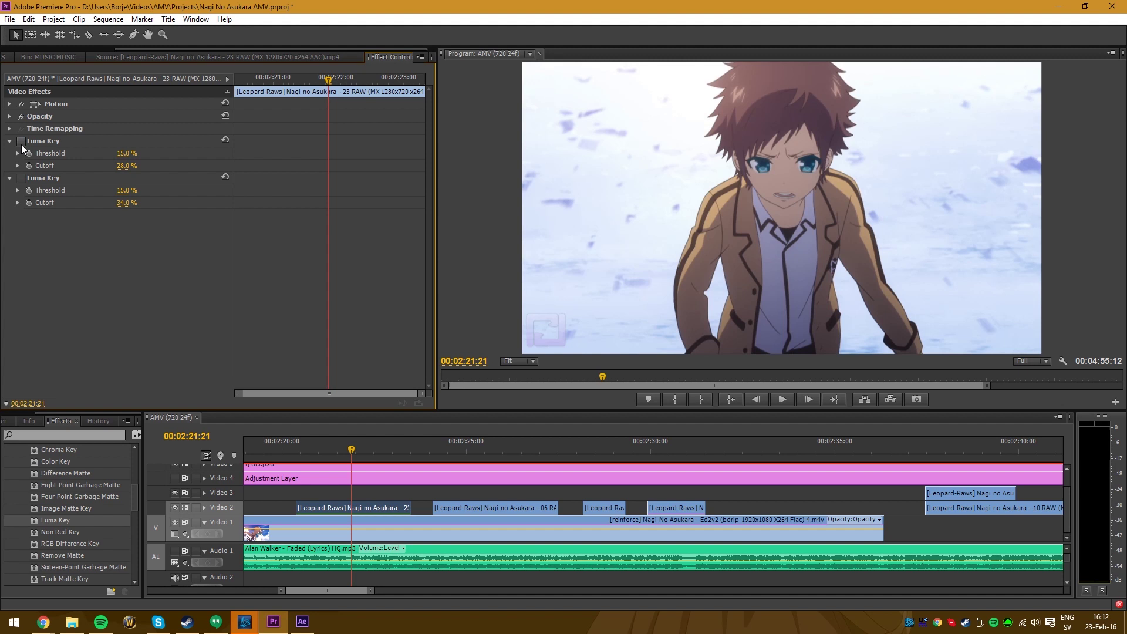
{"action": "left_click", "coordinate": [21, 144]}
{"action": "key", "text": "space"}
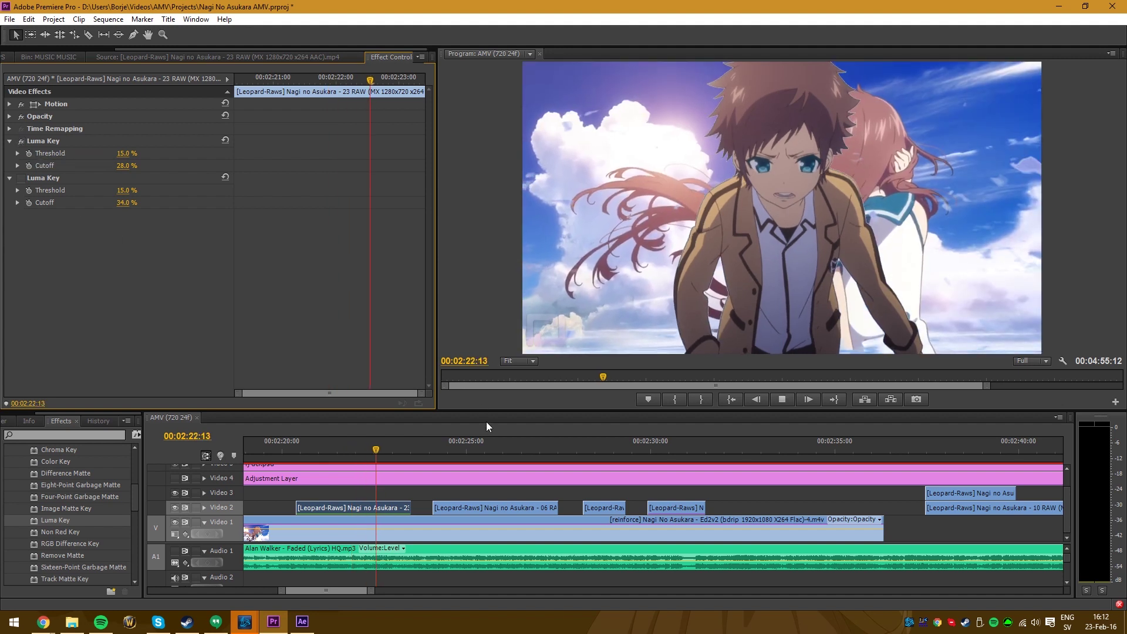
{"action": "left_click", "coordinate": [329, 465]}
Zoom the timeline out and move the 01 RAW clip onto Video 2.
{"action": "left_click", "coordinate": [305, 450]}
{"action": "left_click", "coordinate": [369, 507]}
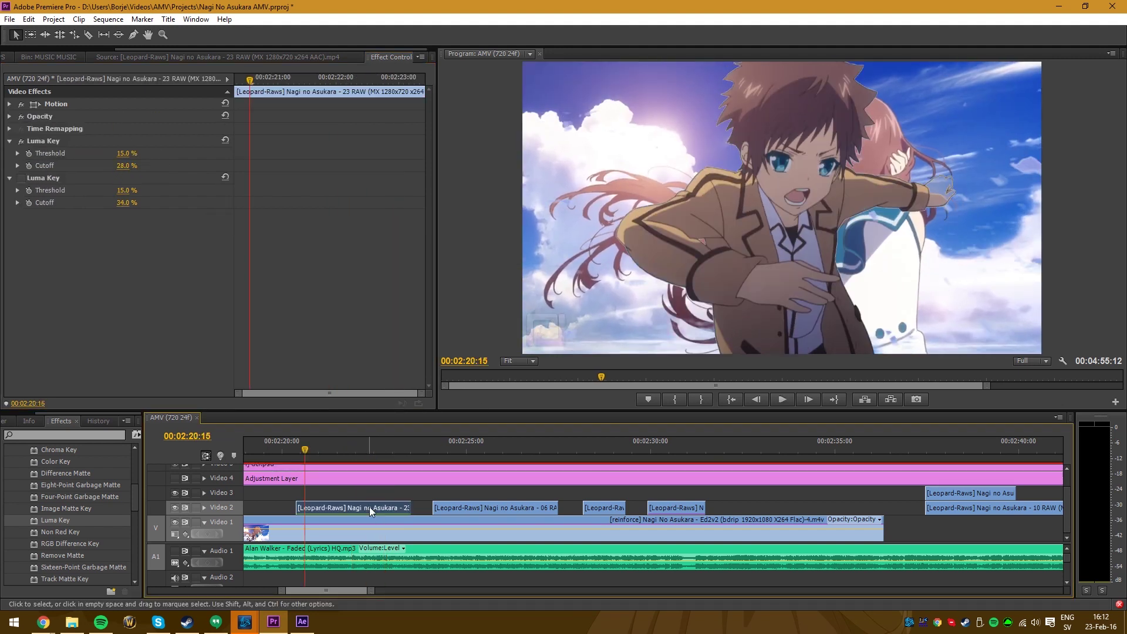
{"action": "left_click", "coordinate": [349, 452]}
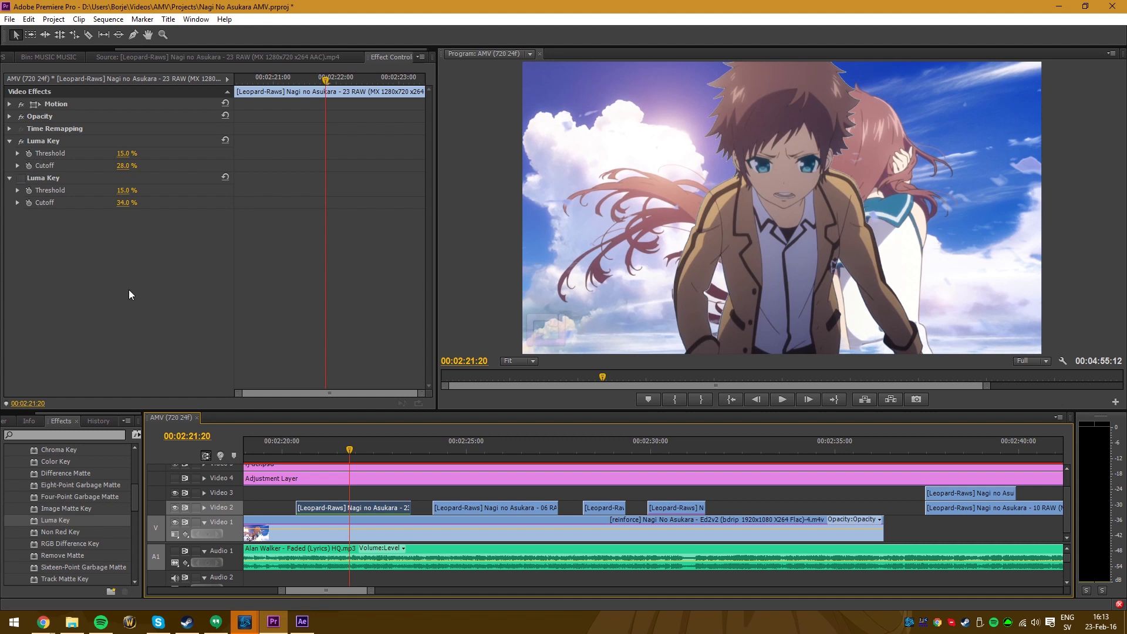
{"action": "key", "text": "minus"}
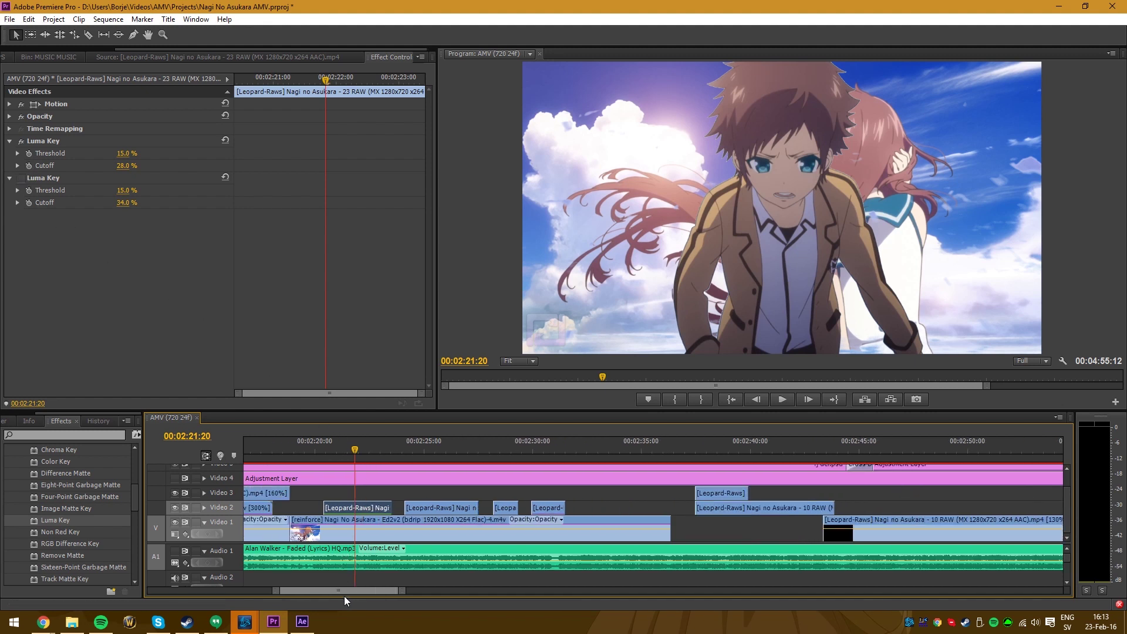
{"action": "left_click_drag", "start_coordinate": [344, 596], "coordinate": [323, 596]}
{"action": "key", "text": "minus"}
{"action": "left_click_drag", "start_coordinate": [643, 492], "coordinate": [539, 498]}
{"action": "key", "text": "minus"}
Select the Ed1 clip on Video 2 and scrub through it to 00:02:14:06.
{"action": "scroll", "coordinate": [546, 486], "scroll_direction": "up", "scroll_amount": 3}
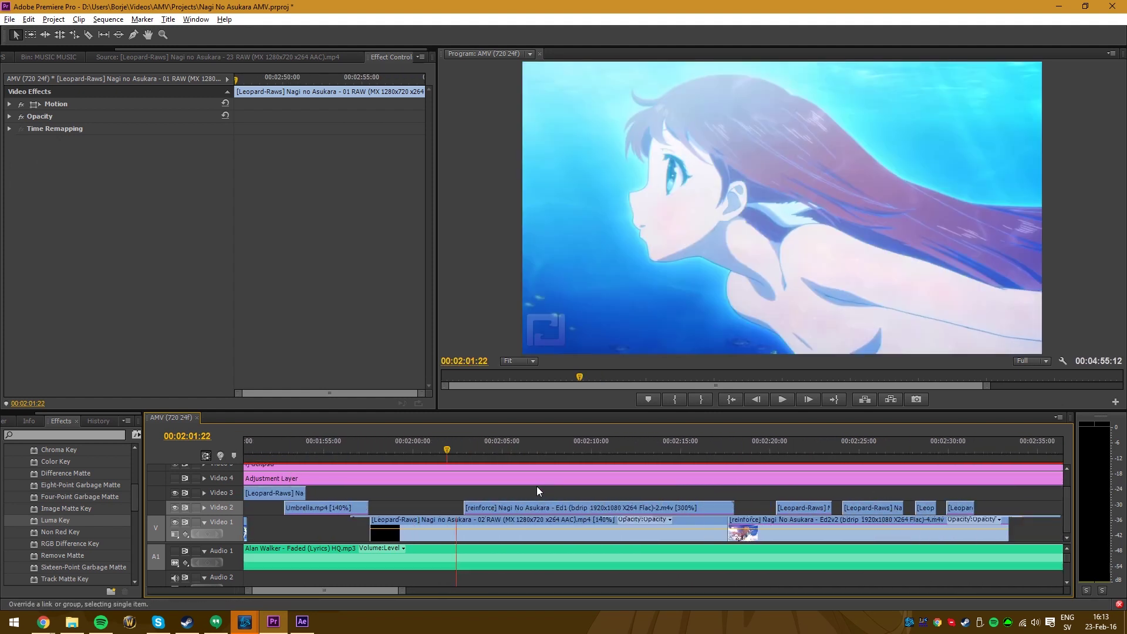
{"action": "left_click", "coordinate": [454, 449]}
{"action": "left_click", "coordinate": [454, 449]}
{"action": "left_click", "coordinate": [503, 509]}
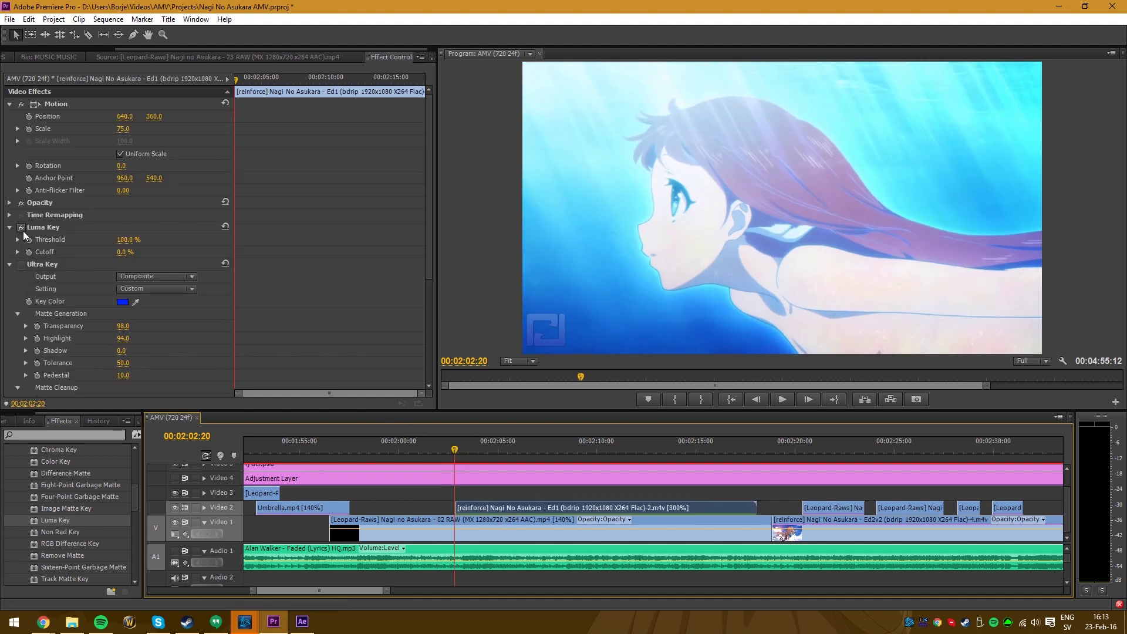
{"action": "left_click", "coordinate": [576, 450]}
{"action": "left_click_drag", "start_coordinate": [576, 451], "coordinate": [624, 460]}
{"action": "left_click", "coordinate": [655, 453]}
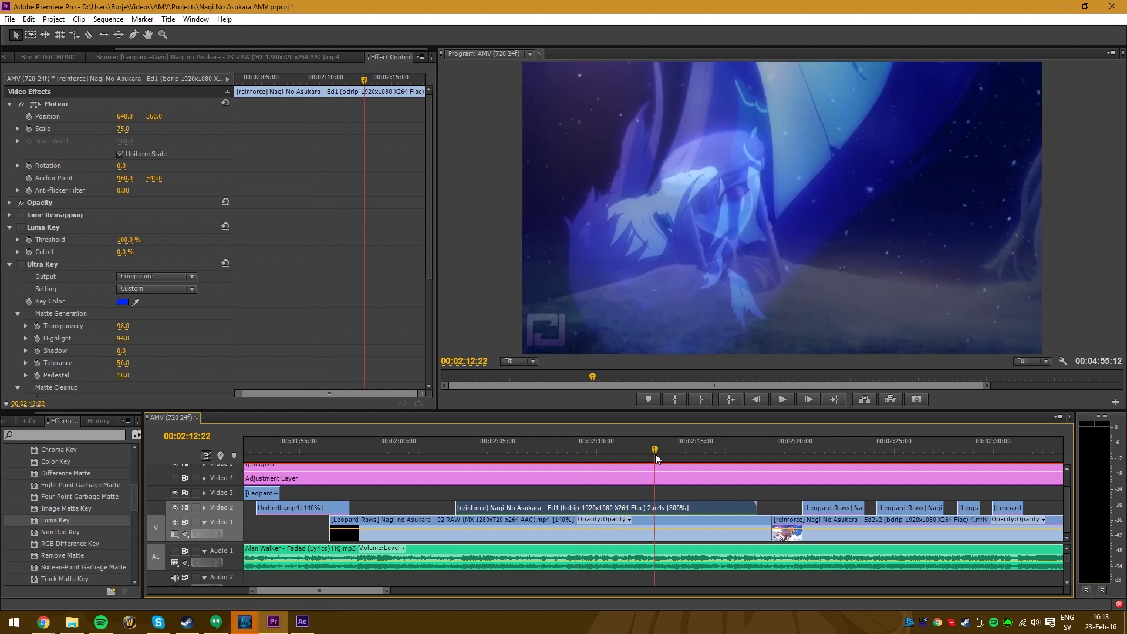
{"action": "left_click", "coordinate": [681, 452]}
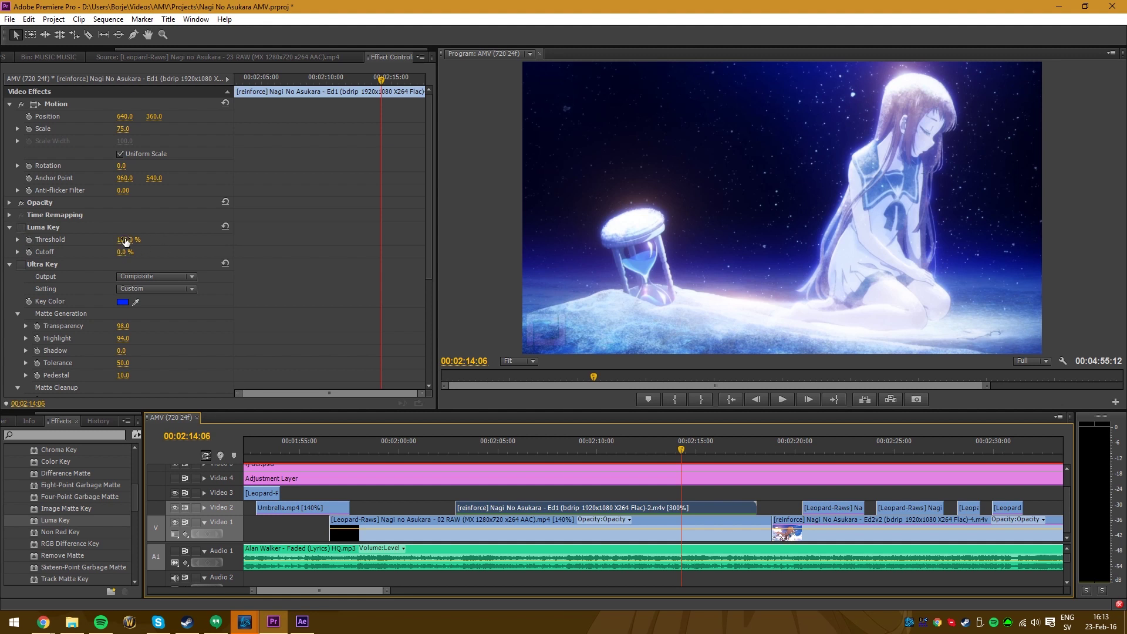
Turn on the Ed1 clip's Luma Key, replay its section, and stop at 00:02:03:22.
{"action": "left_click", "coordinate": [21, 227]}
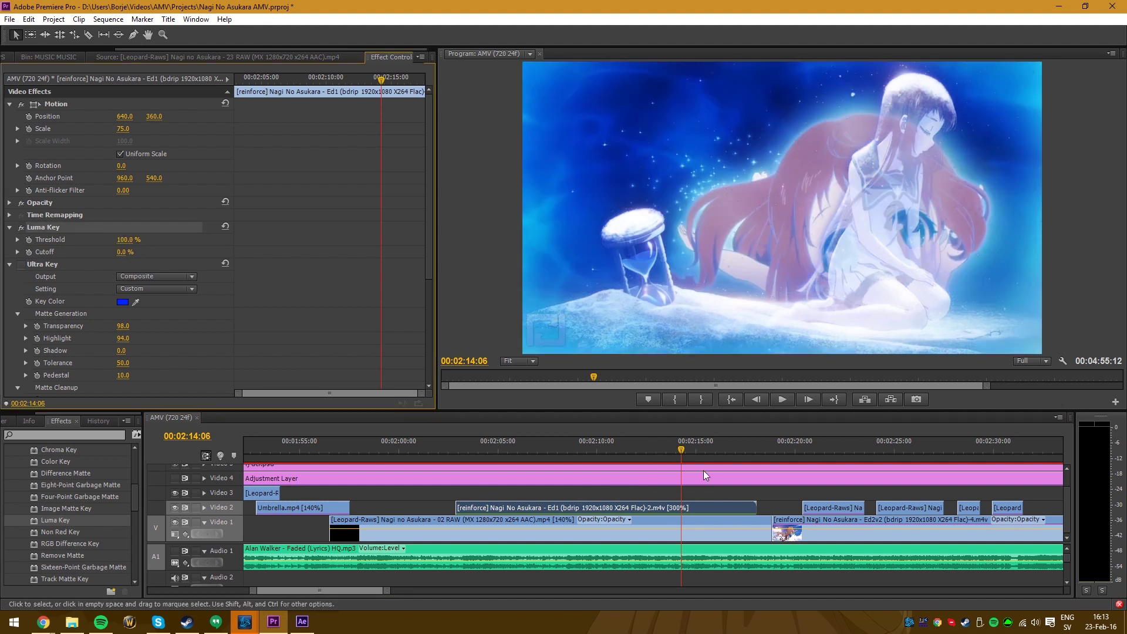
{"action": "left_click_drag", "start_coordinate": [648, 451], "coordinate": [613, 453]}
{"action": "key", "text": "space"}
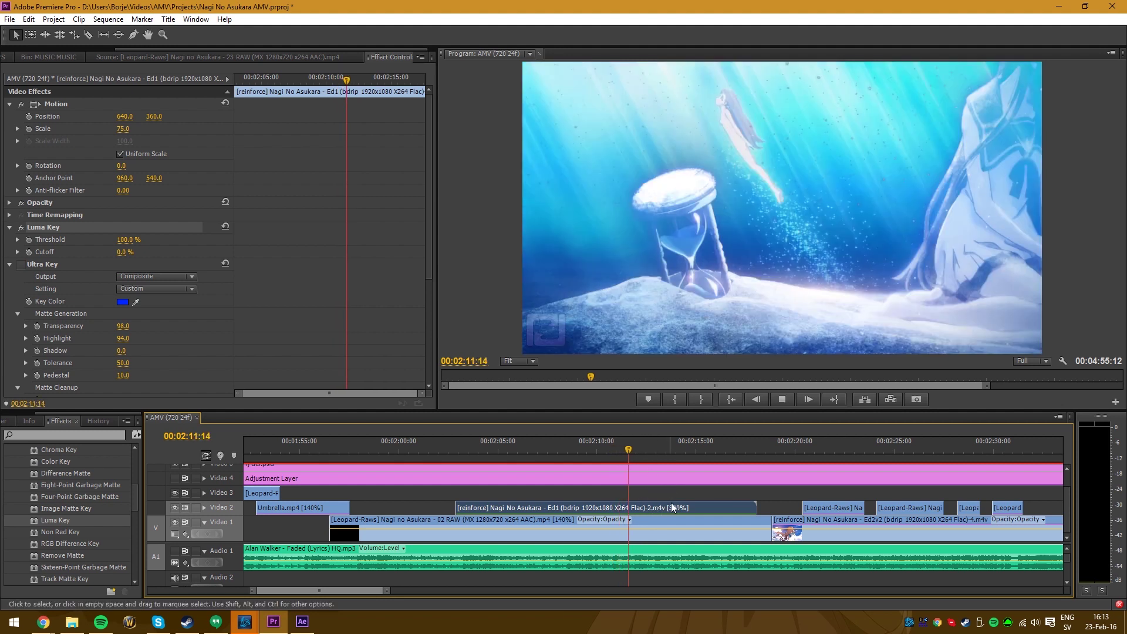
{"action": "left_click", "coordinate": [596, 450]}
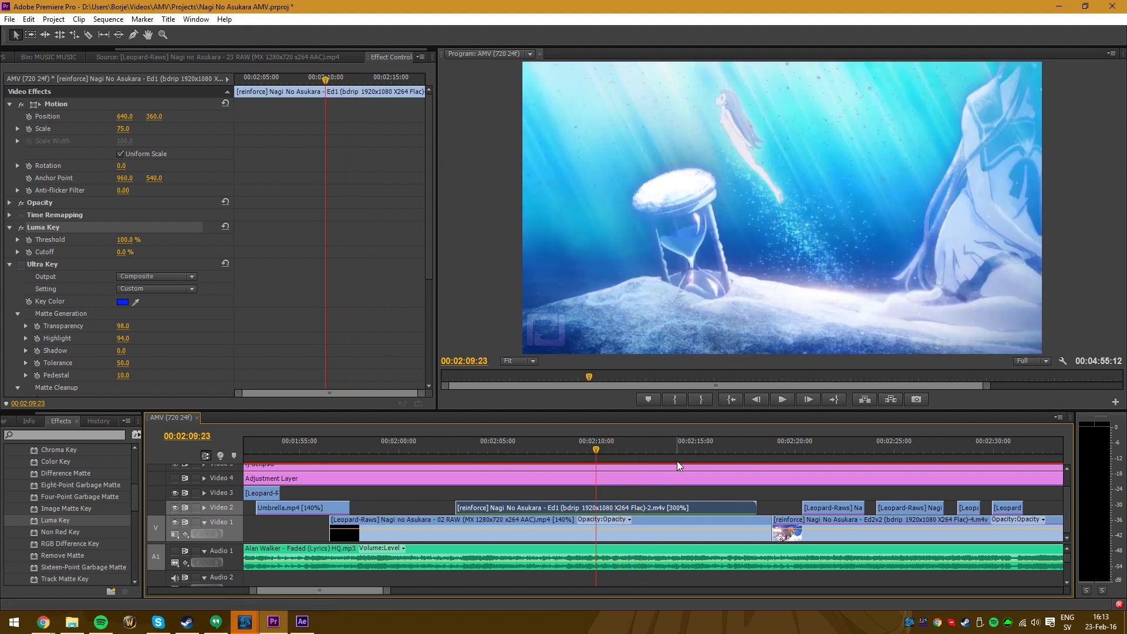
{"action": "key", "text": "space"}
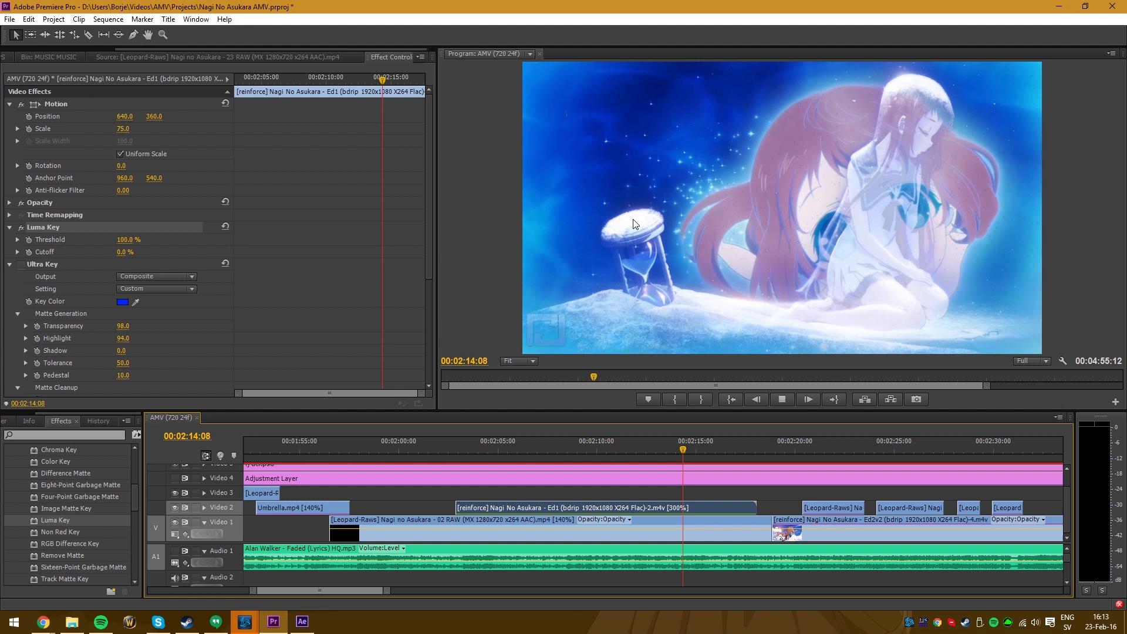
{"action": "left_click", "coordinate": [476, 450]}
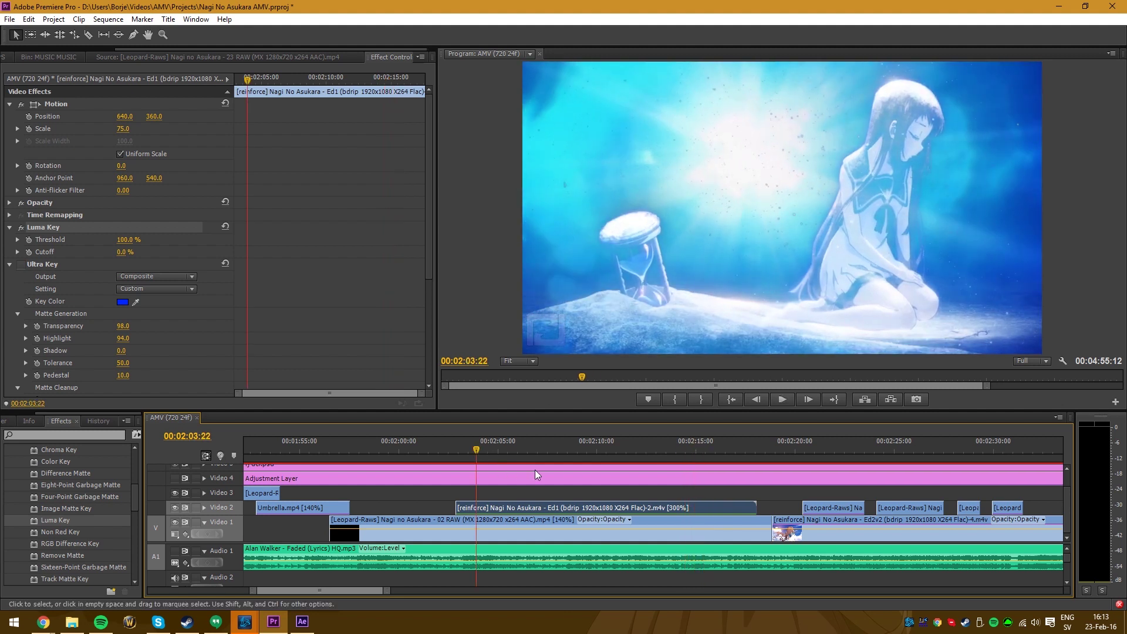
{"action": "scroll", "coordinate": [534, 469], "scroll_direction": "down", "scroll_amount": 4}
Play the sequence to 00:02:09:09, then move ahead to 00:02:30:09.
{"action": "key", "text": "alt+space"}
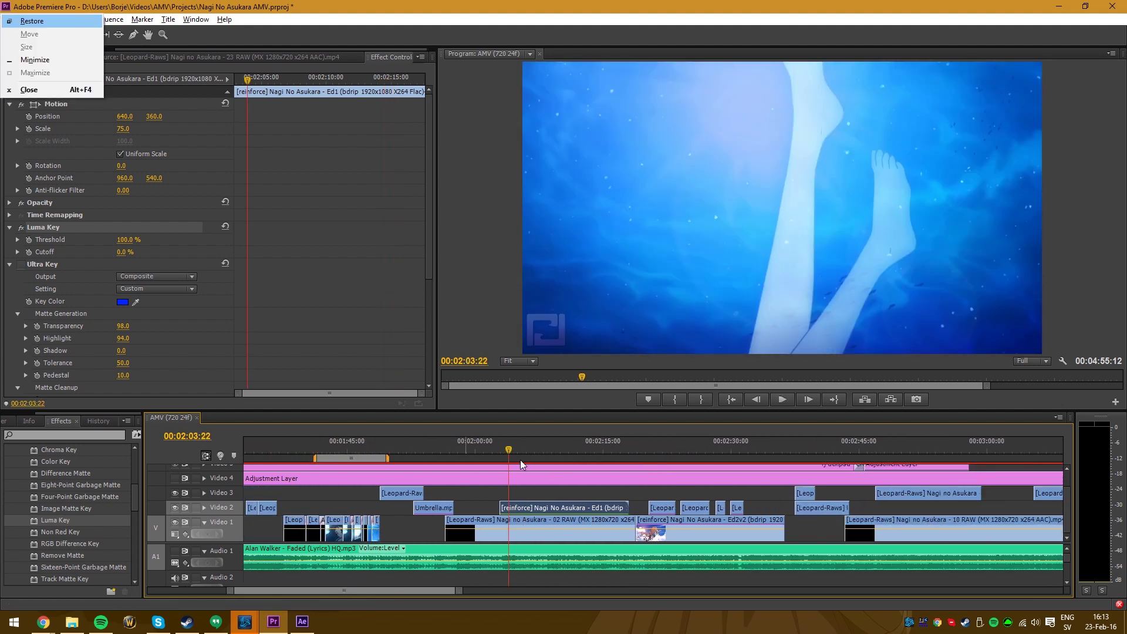
{"action": "key", "text": "Escape"}
{"action": "key", "text": "space"}
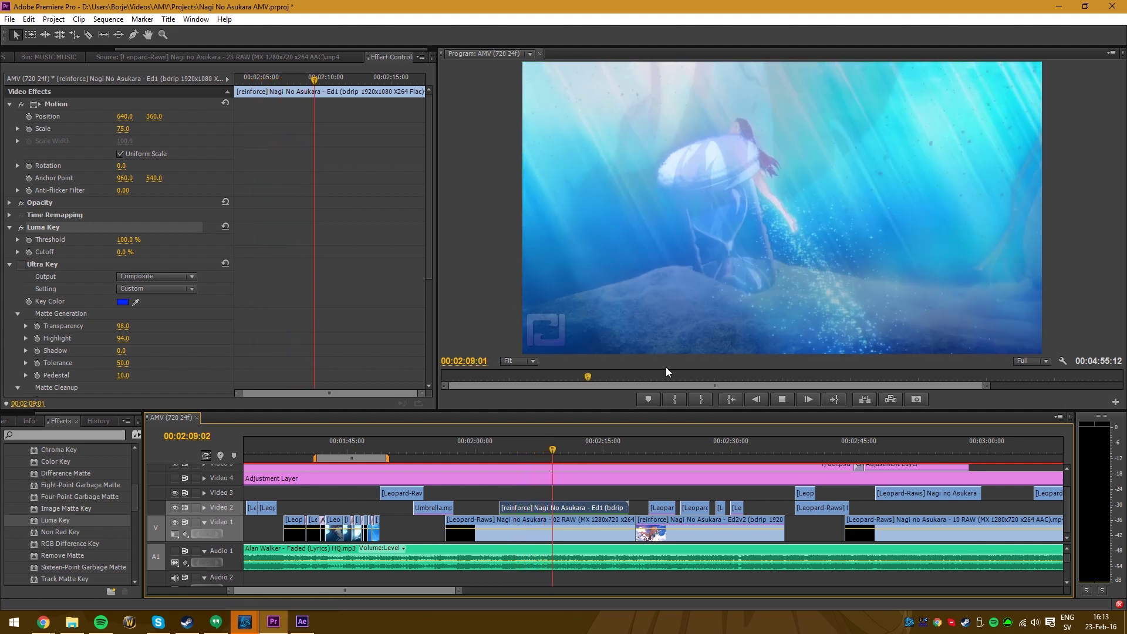
{"action": "key", "text": "space"}
{"action": "key", "text": "space"}
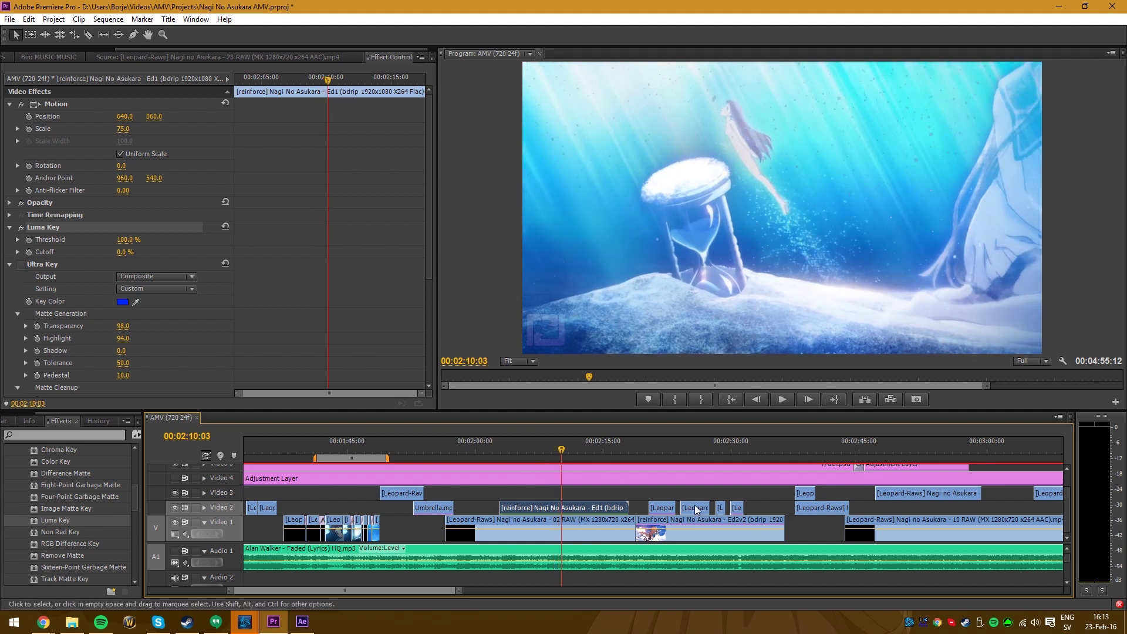
{"action": "scroll", "coordinate": [663, 499], "scroll_direction": "up", "scroll_amount": 3}
{"action": "left_click", "coordinate": [597, 452]}
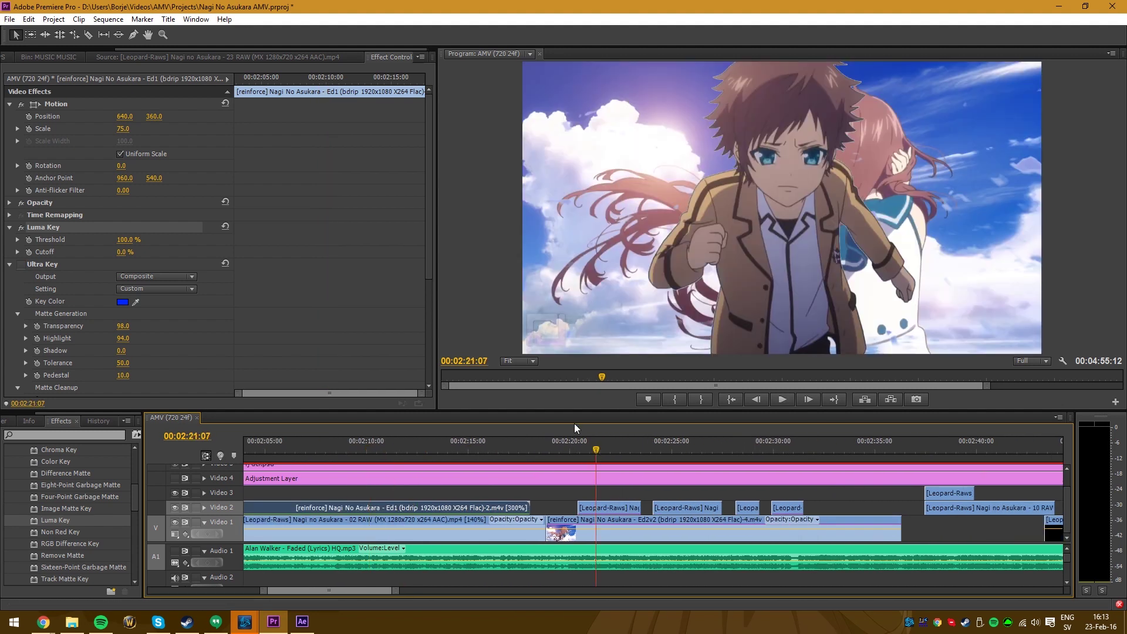
{"action": "scroll", "coordinate": [631, 464], "scroll_direction": "up", "scroll_amount": 1}
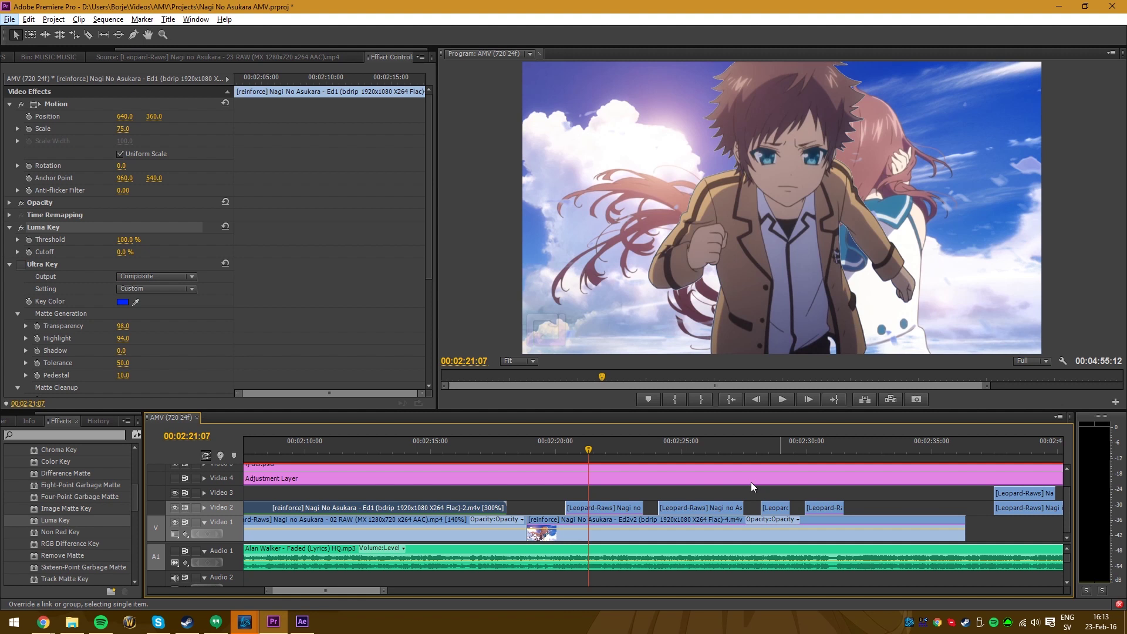
{"action": "left_click", "coordinate": [737, 459]}
{"action": "scroll", "coordinate": [763, 476], "scroll_direction": "down", "scroll_amount": 1}
{"action": "left_click", "coordinate": [765, 451]}
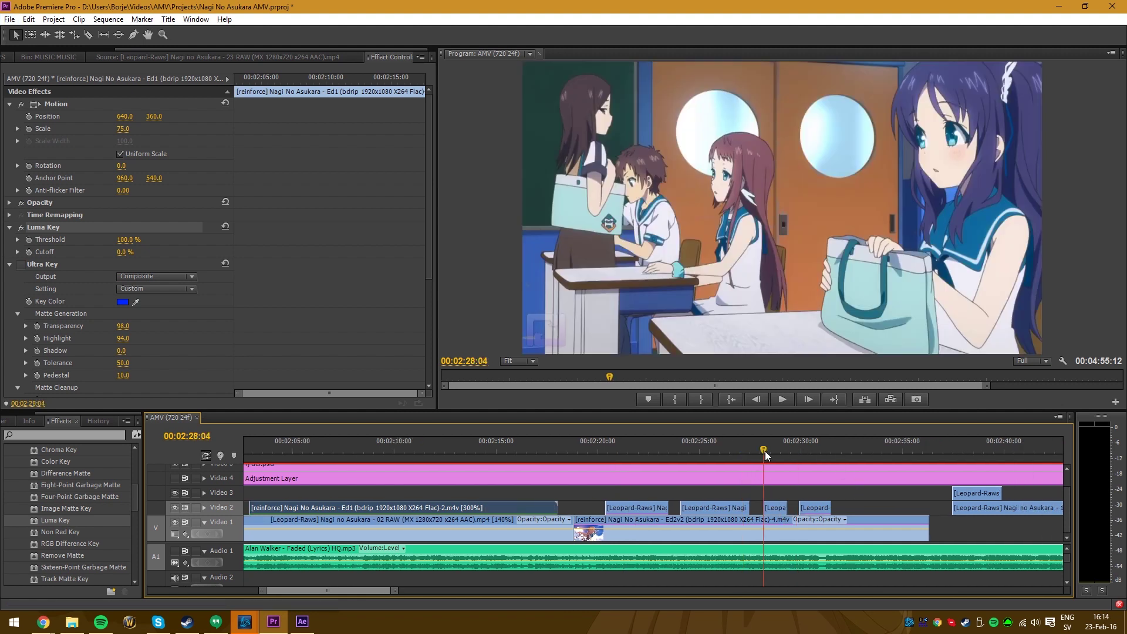
{"action": "left_click", "coordinate": [776, 453]}
{"action": "left_click", "coordinate": [809, 452]}
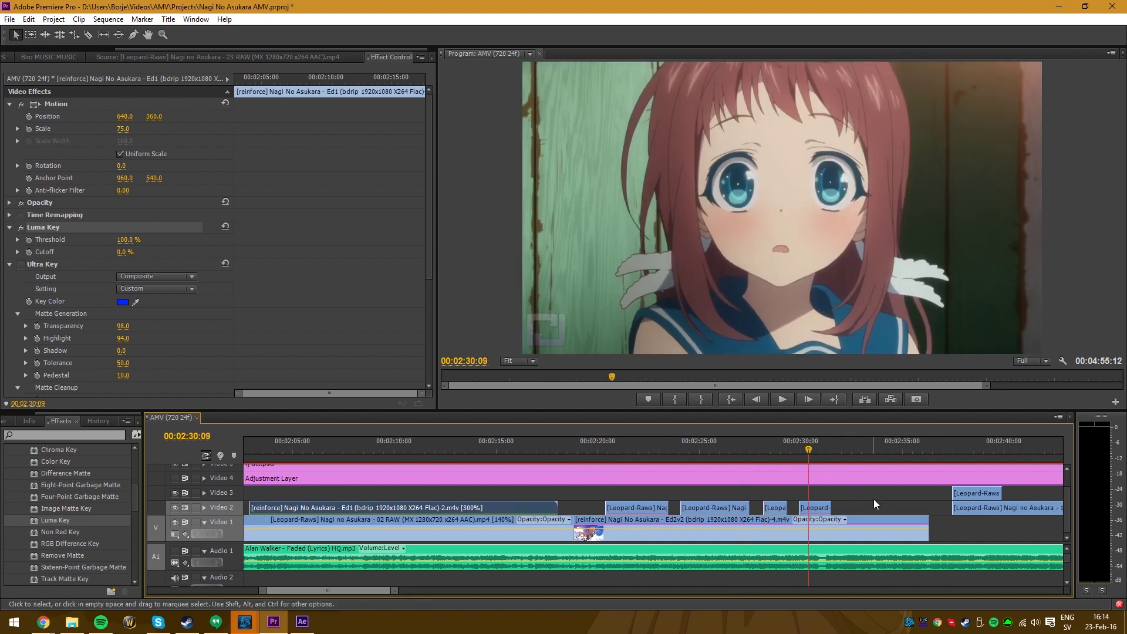
Replace the selected Video 1 and Video 2 clips with a linked After Effects composition.
{"action": "left_click_drag", "start_coordinate": [874, 504], "coordinate": [636, 519]}
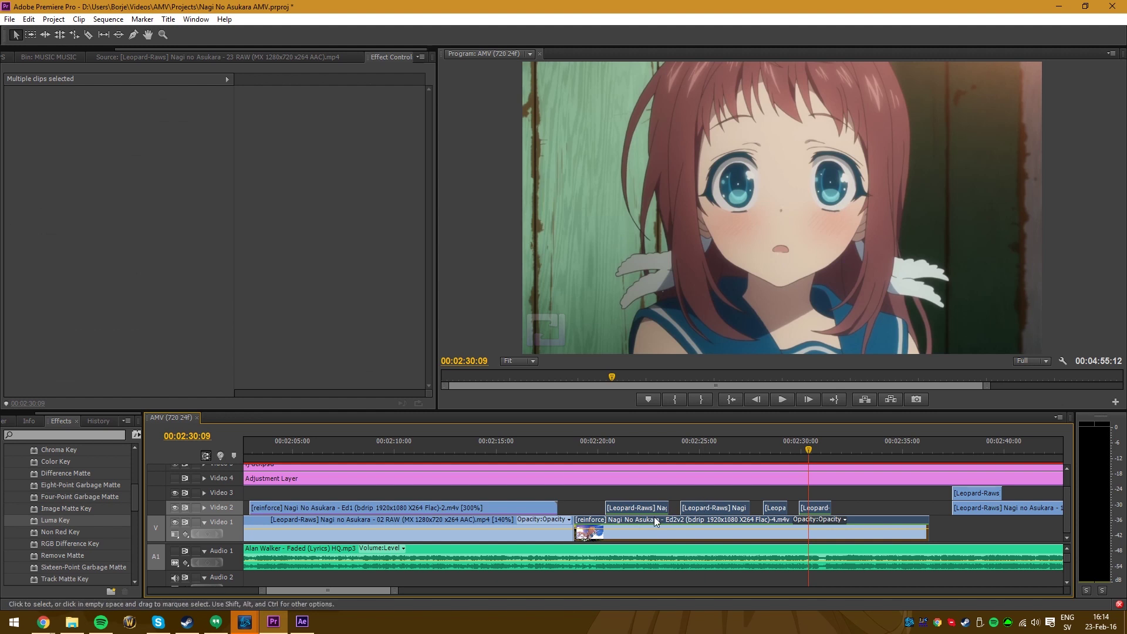
{"action": "right_click", "coordinate": [651, 519]}
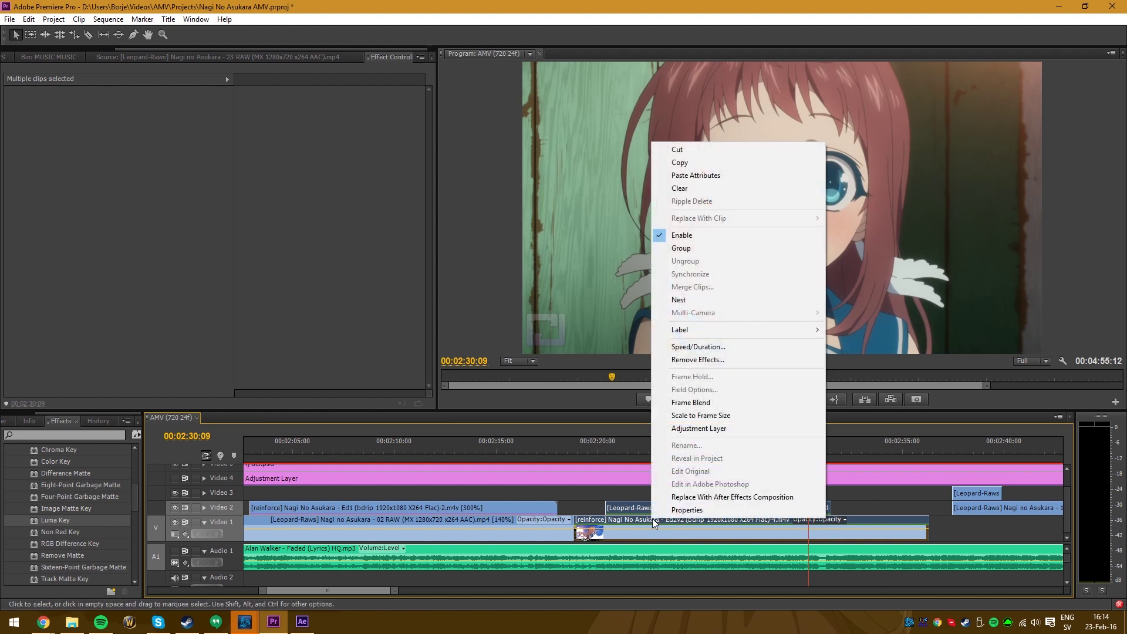
{"action": "left_click", "coordinate": [718, 499]}
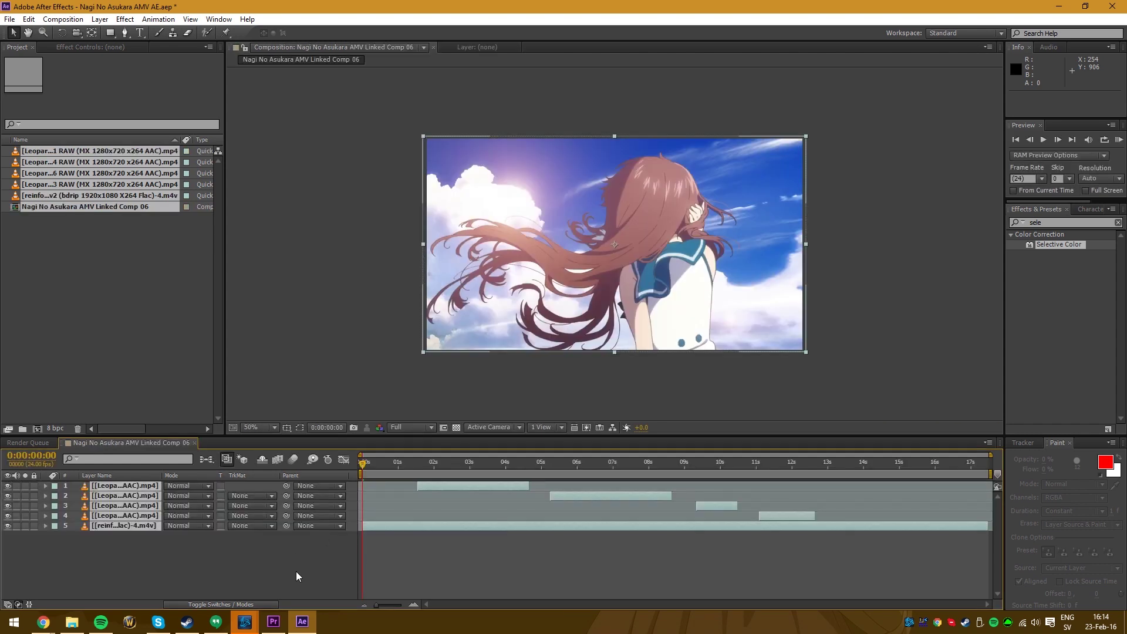
Move the composition's current time to 0:00:06:11 to show the classroom shot.
{"action": "left_click", "coordinate": [330, 570]}
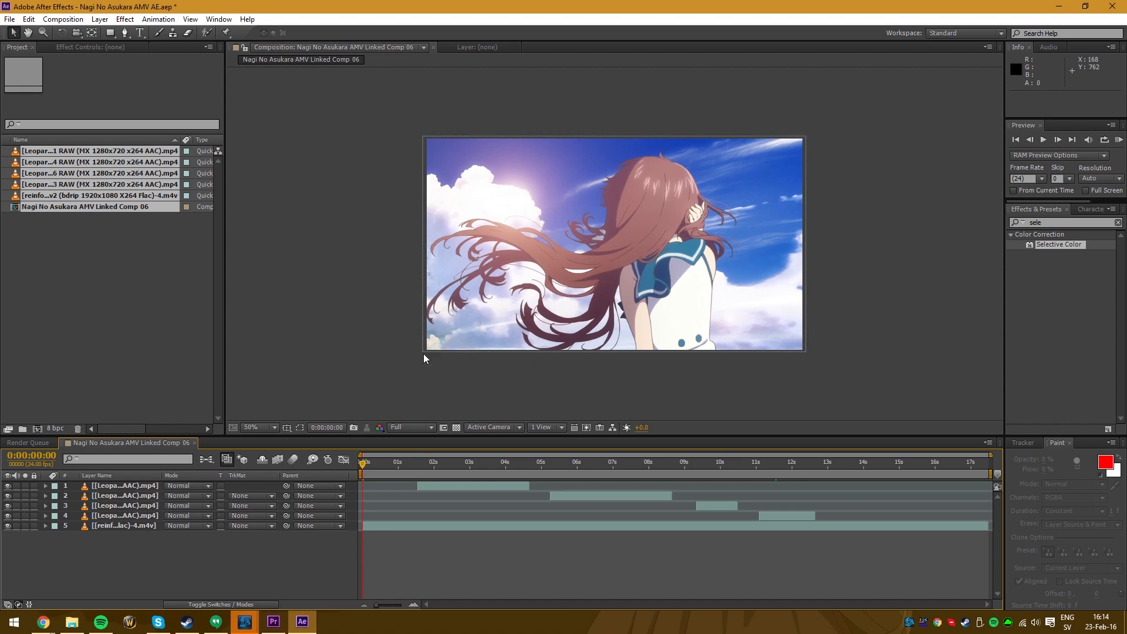
{"action": "left_click", "coordinate": [436, 465]}
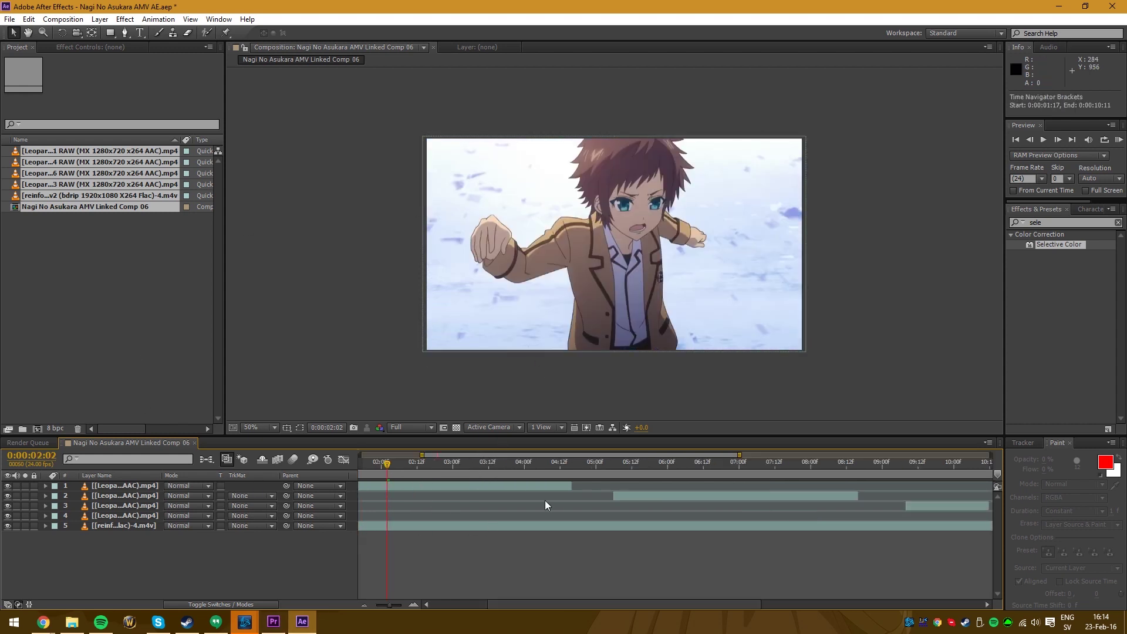
{"action": "left_click", "coordinate": [594, 465]}
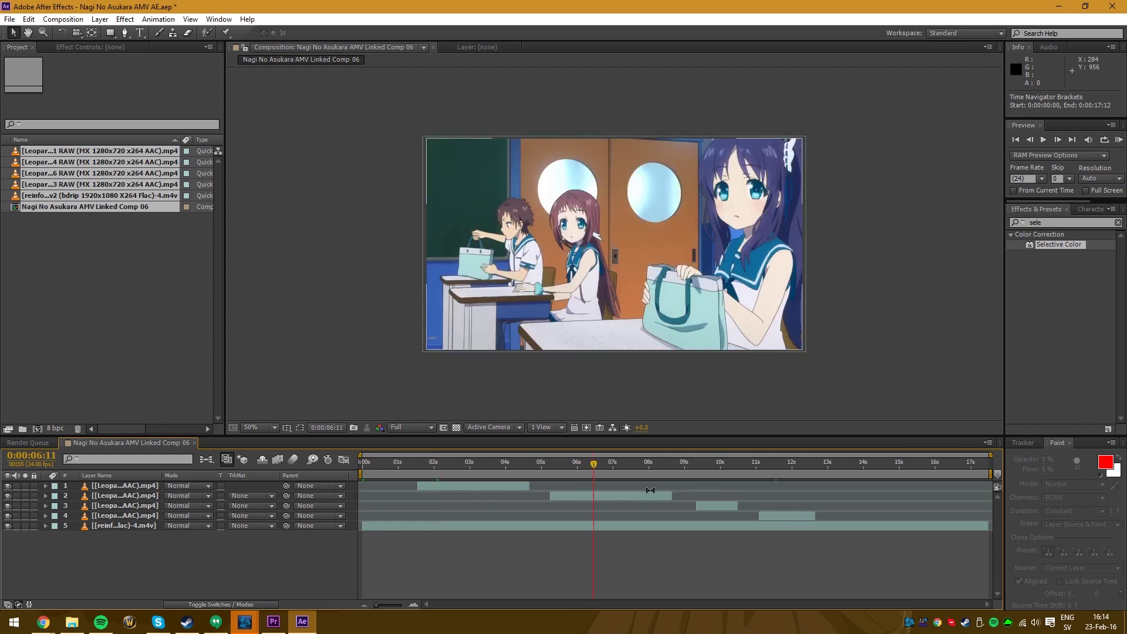
{"action": "scroll", "coordinate": [587, 494], "scroll_direction": "up", "scroll_amount": 2}
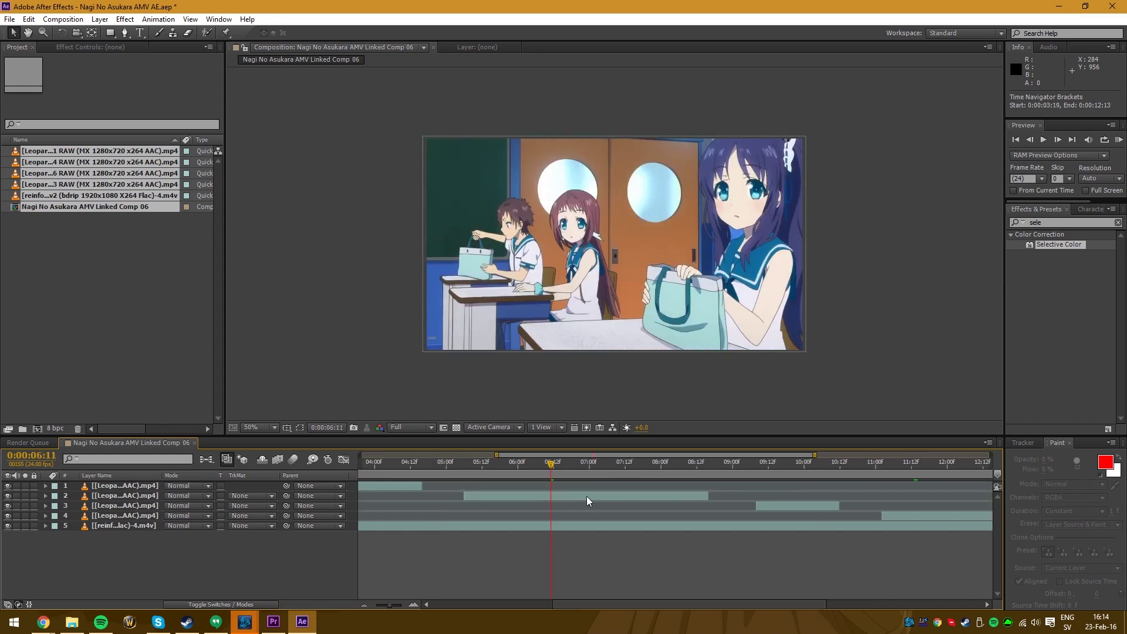
{"action": "left_click", "coordinate": [176, 314]}
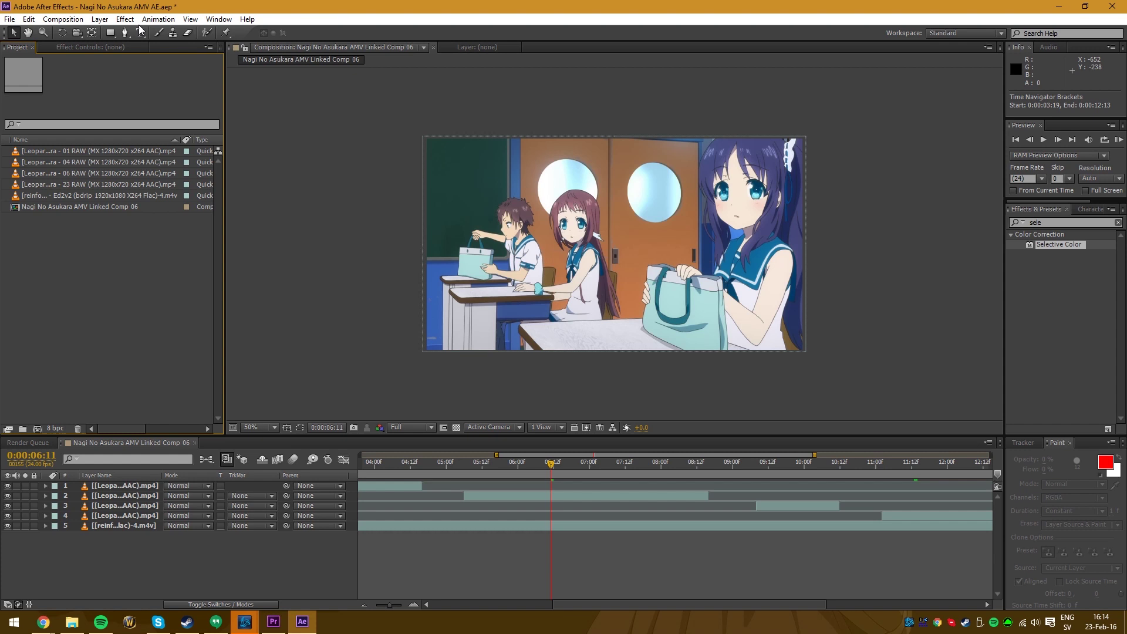
Hide layers 1, 3 and 4, leaving layer 2 selected.
{"action": "left_click", "coordinate": [248, 587]}
{"action": "left_click", "coordinate": [543, 497]}
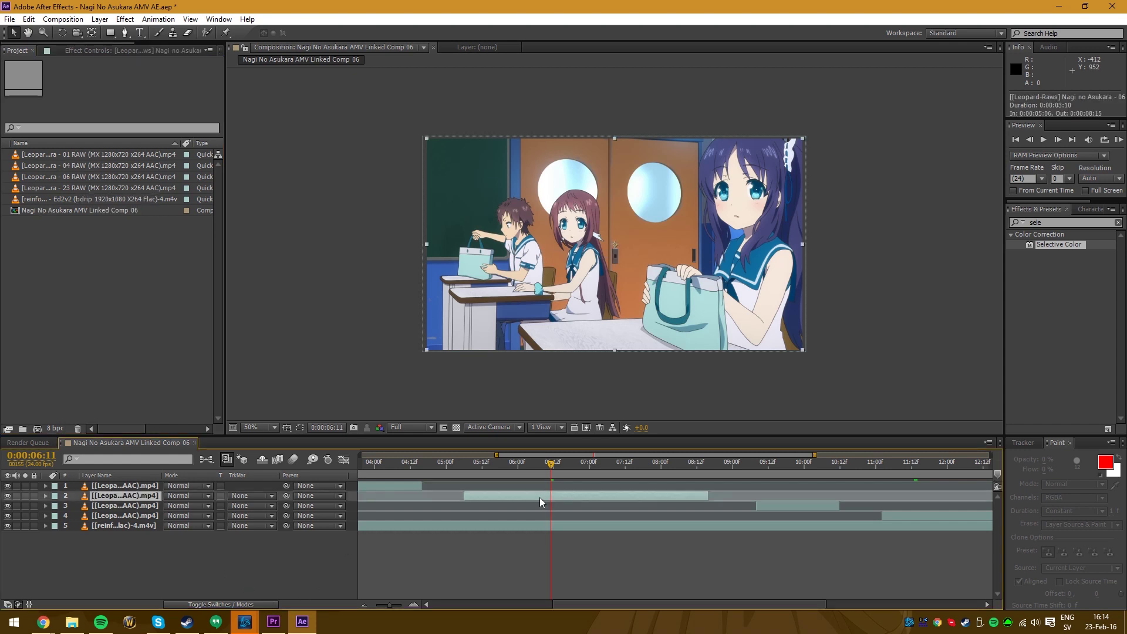
{"action": "left_click", "coordinate": [8, 486]}
{"action": "left_click", "coordinate": [10, 515]}
{"action": "left_click", "coordinate": [511, 499]}
Apply Keylight (1.2) to the classroom layer and sample the orange door as Screen Colour.
{"action": "left_click", "coordinate": [125, 20]}
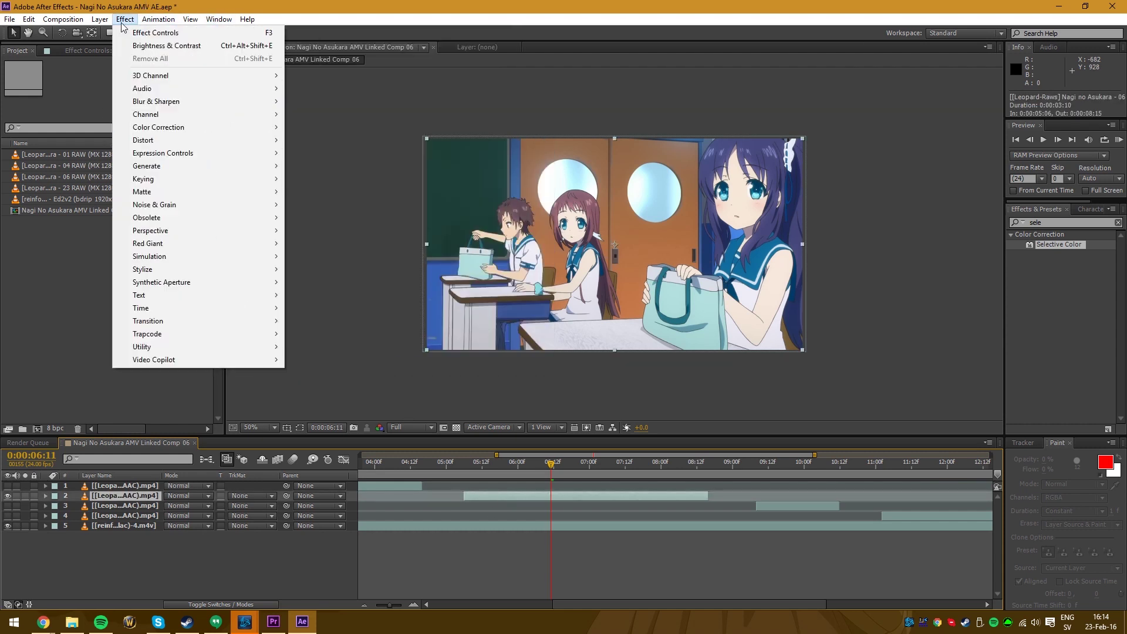
{"action": "mouse_move", "coordinate": [198, 239]}
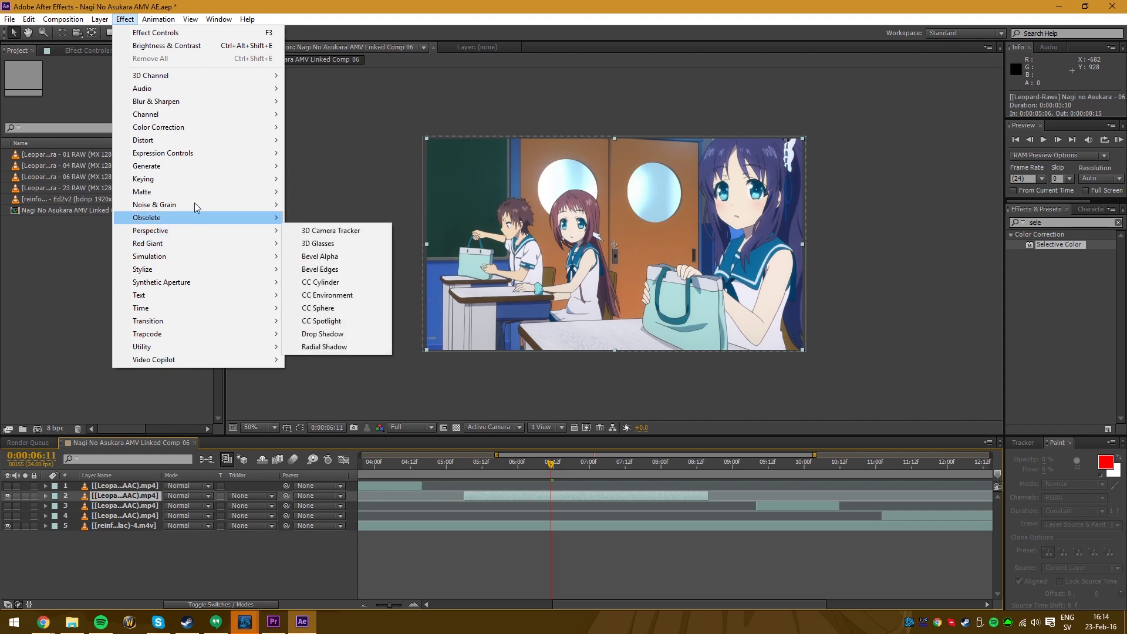
{"action": "mouse_move", "coordinate": [192, 179]}
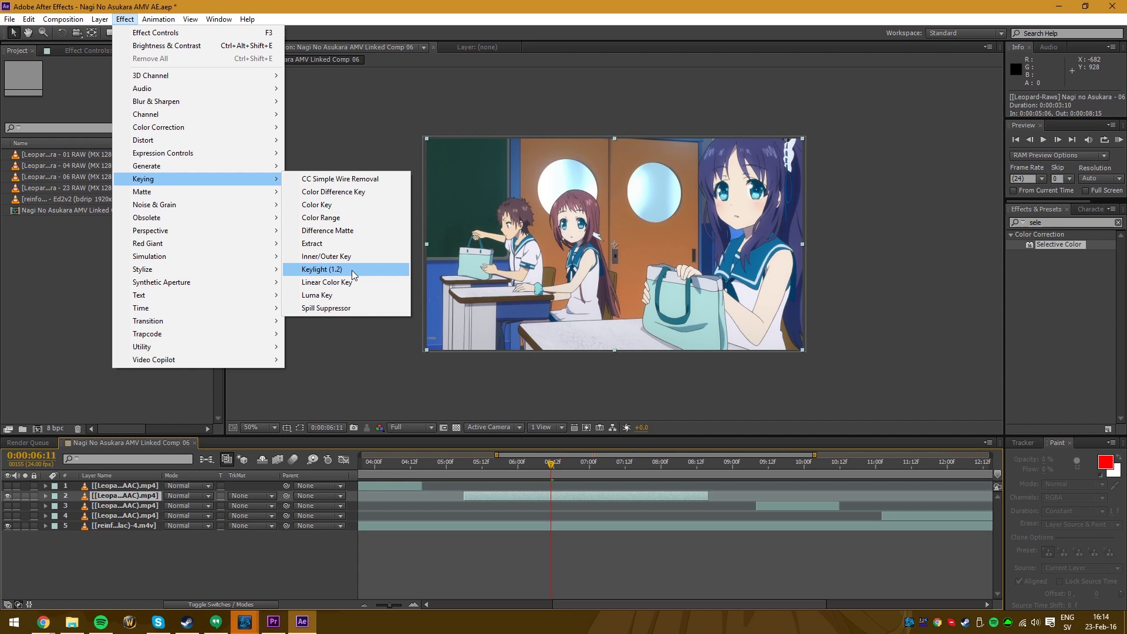
{"action": "left_click", "coordinate": [322, 270]}
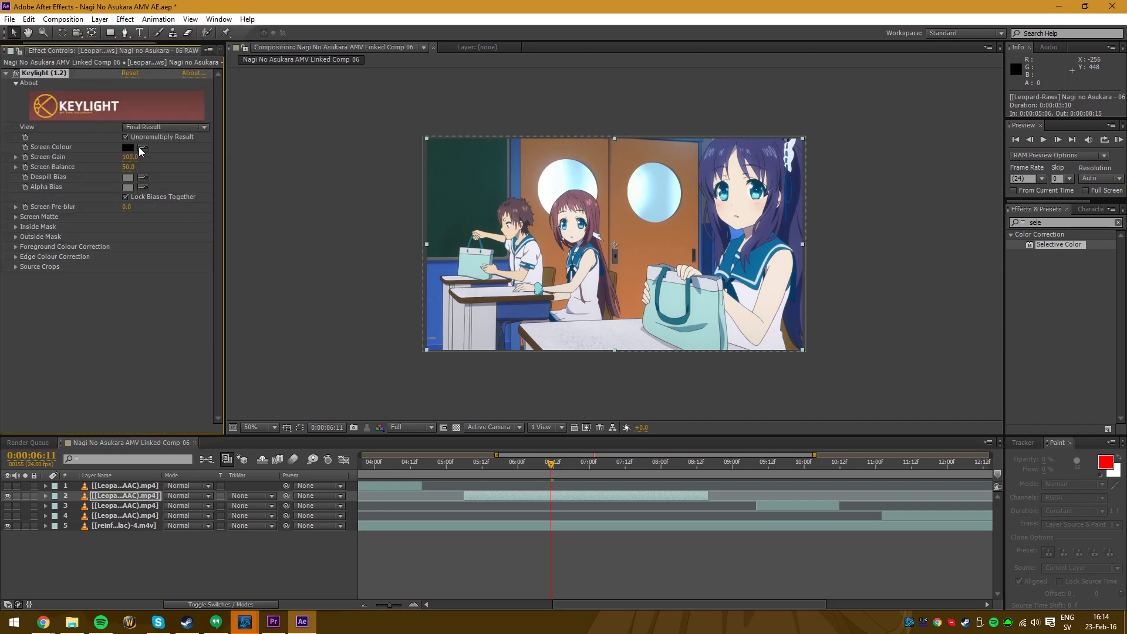
{"action": "key", "text": "slash"}
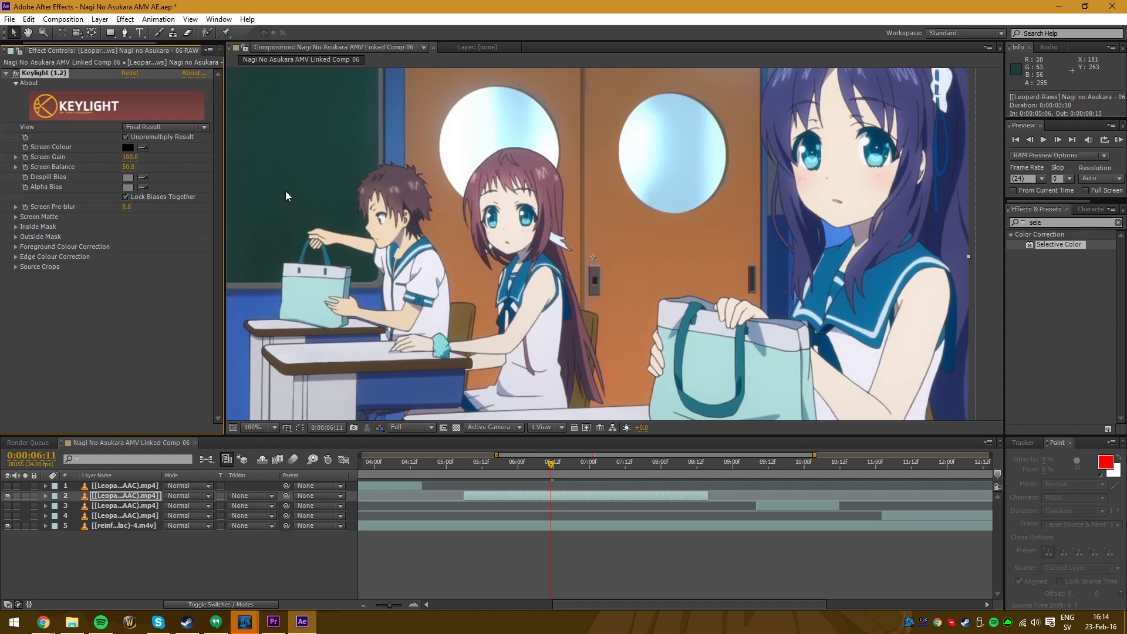
{"action": "left_click", "coordinate": [142, 148]}
{"action": "left_click", "coordinate": [623, 262]}
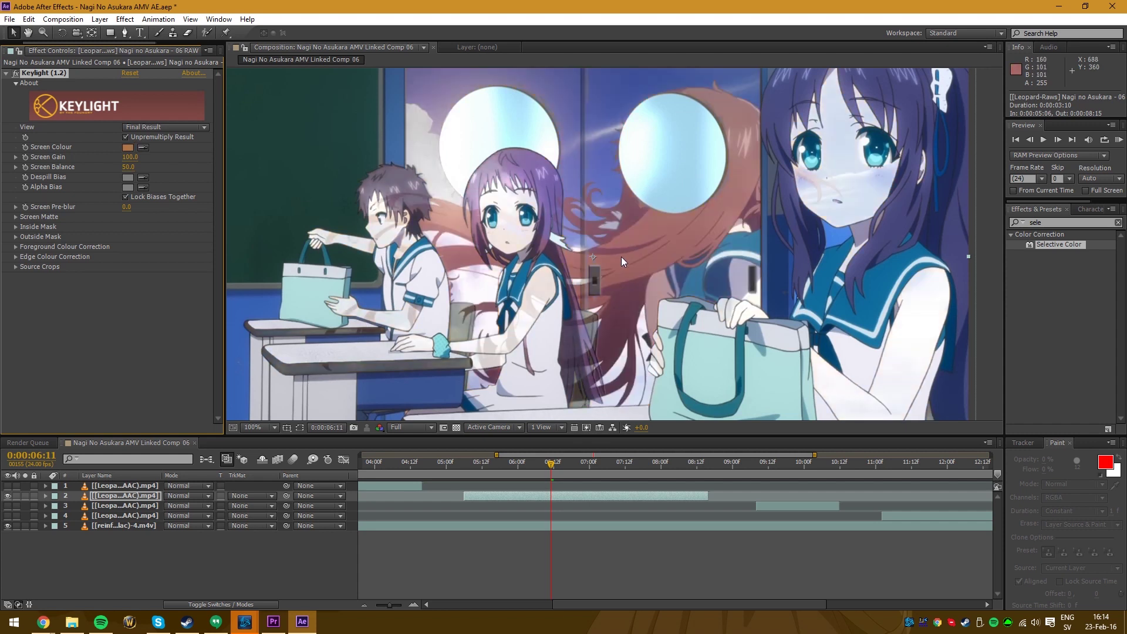
Turn off Keylight's Unpremultiply Result after comparing both states.
{"action": "scroll", "coordinate": [623, 262], "scroll_direction": "down", "scroll_amount": 2}
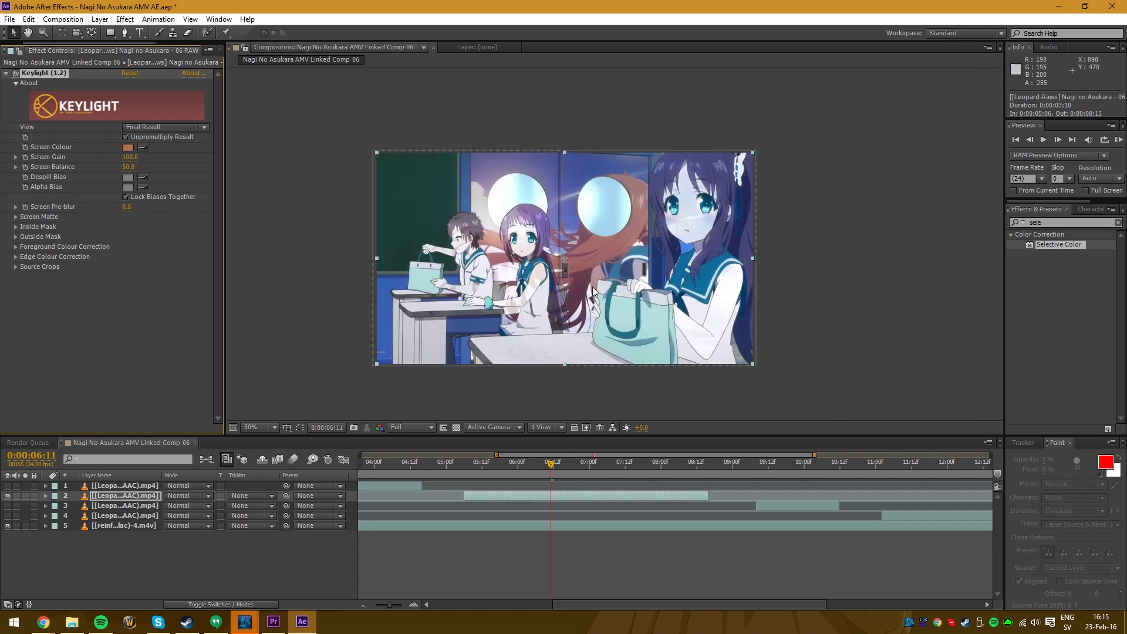
{"action": "scroll", "coordinate": [717, 256], "scroll_direction": "up", "scroll_amount": 2}
{"action": "scroll", "coordinate": [644, 228], "scroll_direction": "down", "scroll_amount": 2}
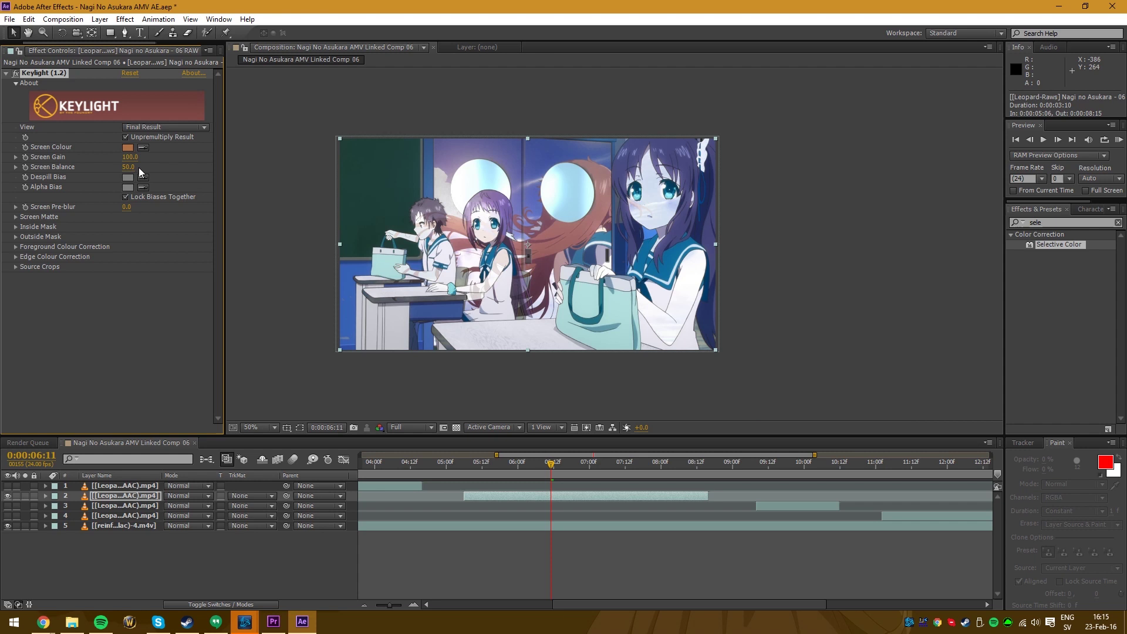
{"action": "left_click", "coordinate": [157, 138]}
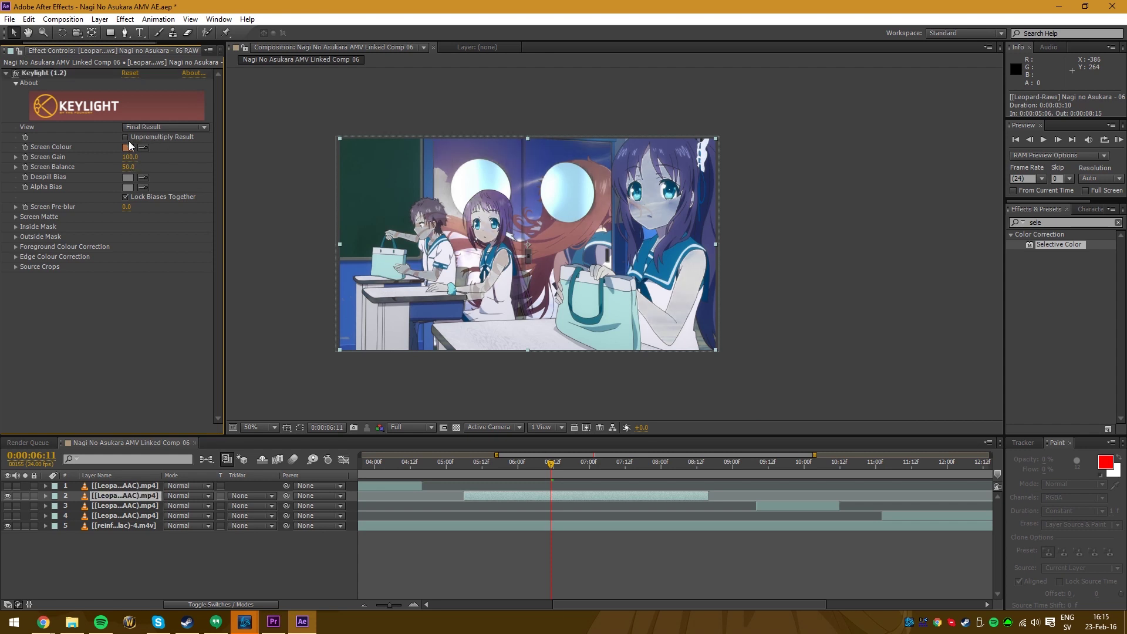
{"action": "left_click", "coordinate": [147, 138]}
{"action": "left_click", "coordinate": [148, 138]}
{"action": "left_click", "coordinate": [164, 127]}
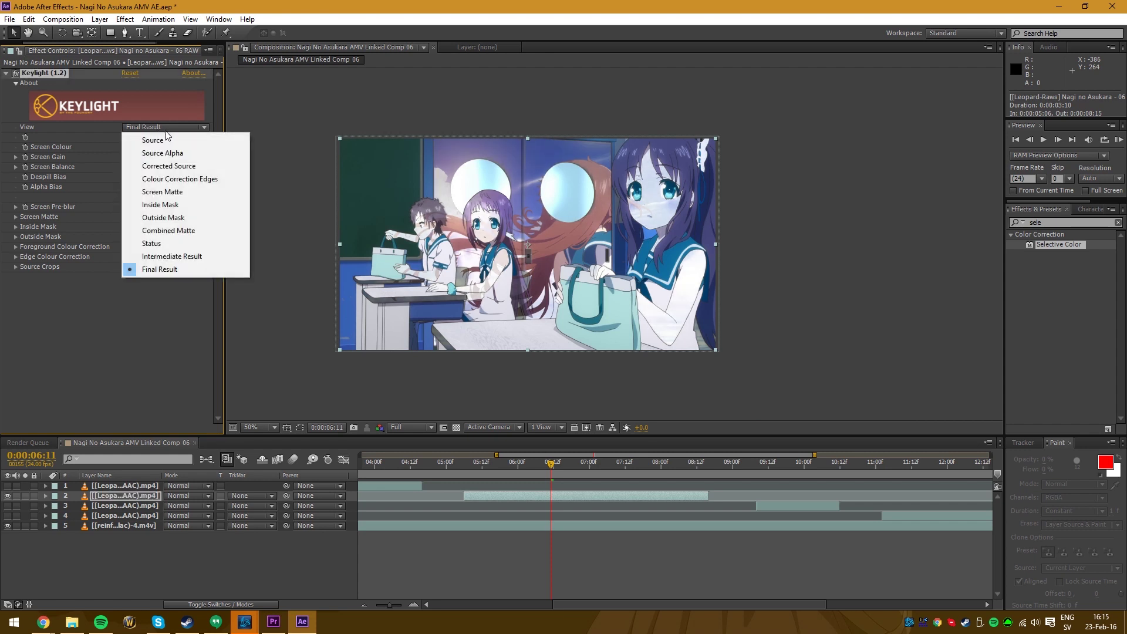
Switch Keylight to Screen Matte view and fit the whole frame in the viewer.
{"action": "left_click", "coordinate": [172, 193]}
{"action": "scroll", "coordinate": [432, 219], "scroll_direction": "up", "scroll_amount": 1}
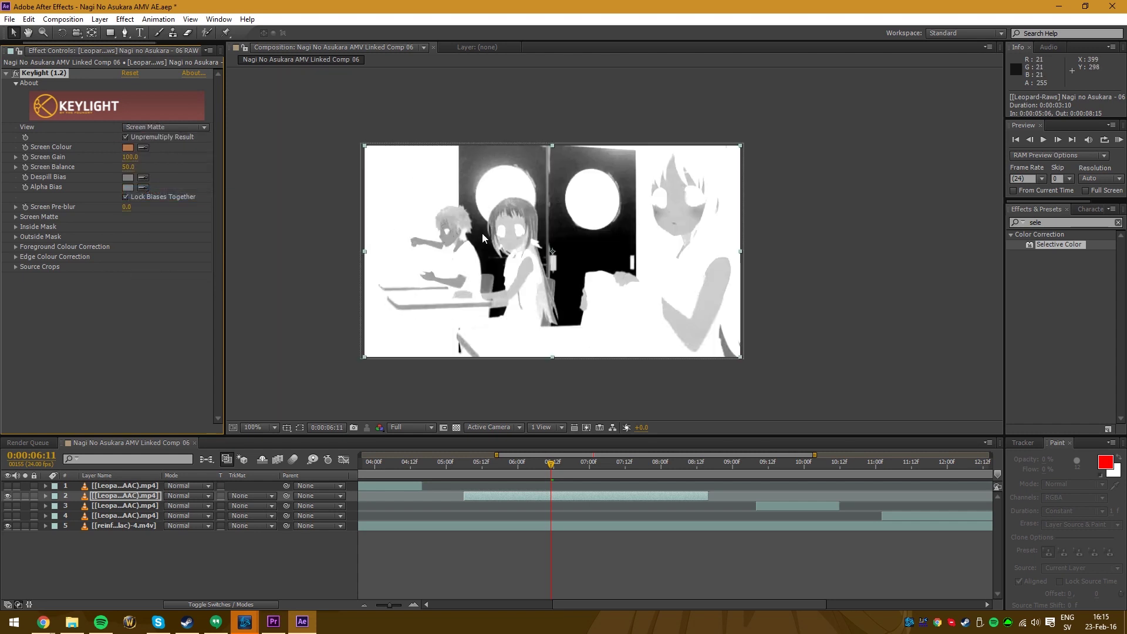
{"action": "left_click", "coordinate": [258, 427]}
{"action": "left_click", "coordinate": [252, 214]}
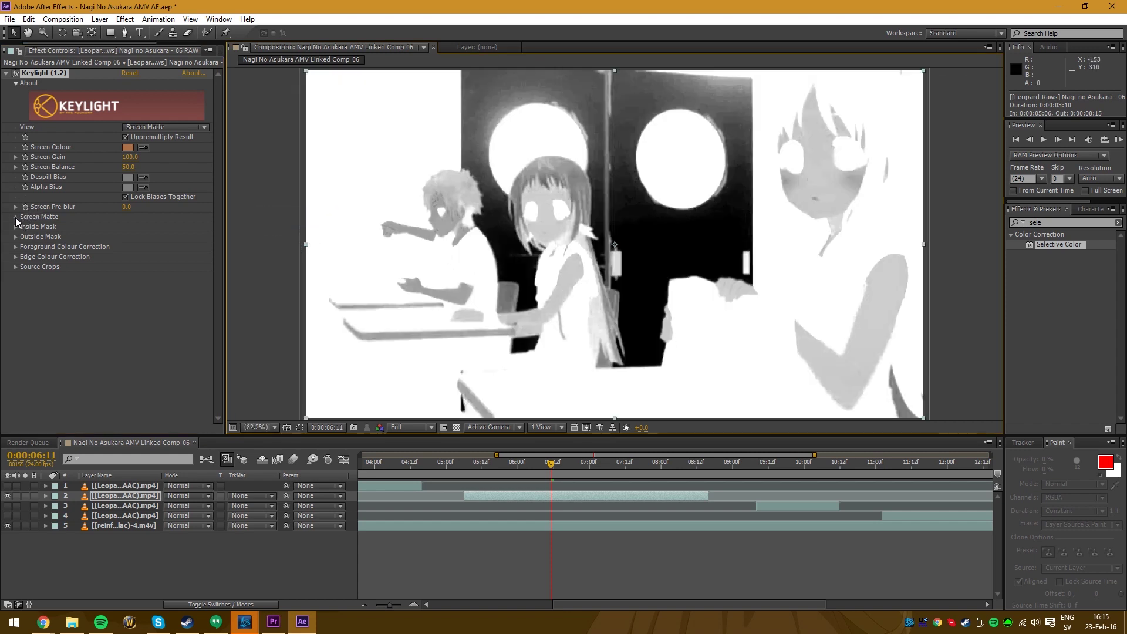
Raise Screen Matte Clip Black, set Screen Softness to 5, and adjust Screen Gain to 106.
{"action": "left_click", "coordinate": [16, 217]}
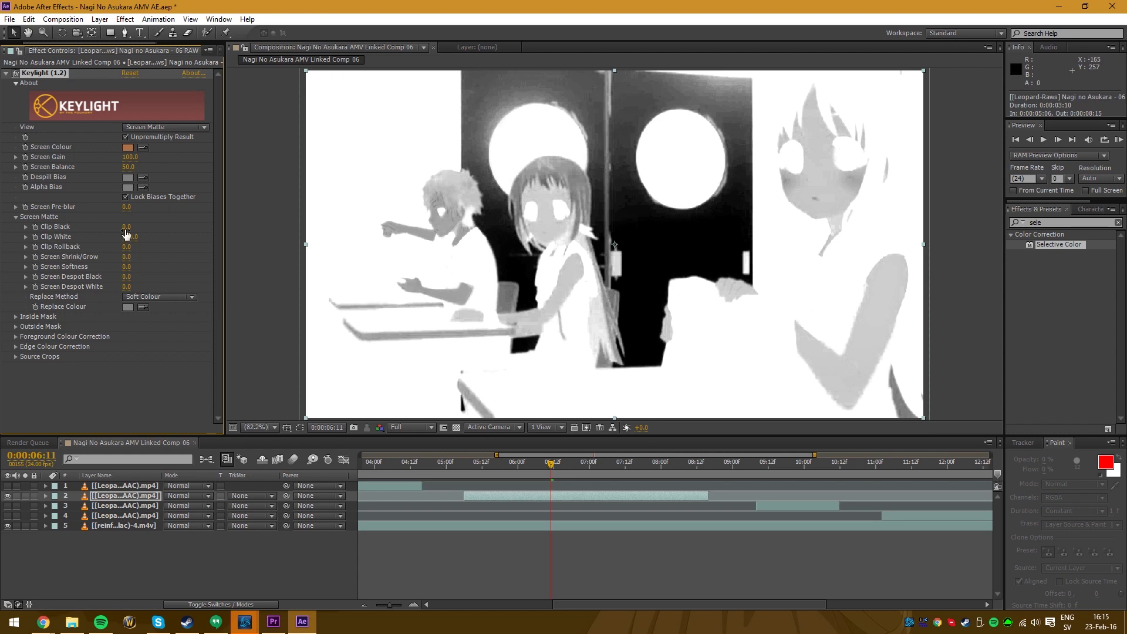
{"action": "mouse_move", "coordinate": [126, 226]}
{"action": "left_mouse_down"}
{"action": "mouse_move", "coordinate": [142, 226]}
{"action": "mouse_move", "coordinate": [100, 237]}
{"action": "mouse_move", "coordinate": [140, 227]}
{"action": "mouse_move", "coordinate": [130, 227]}
{"action": "left_mouse_up"}
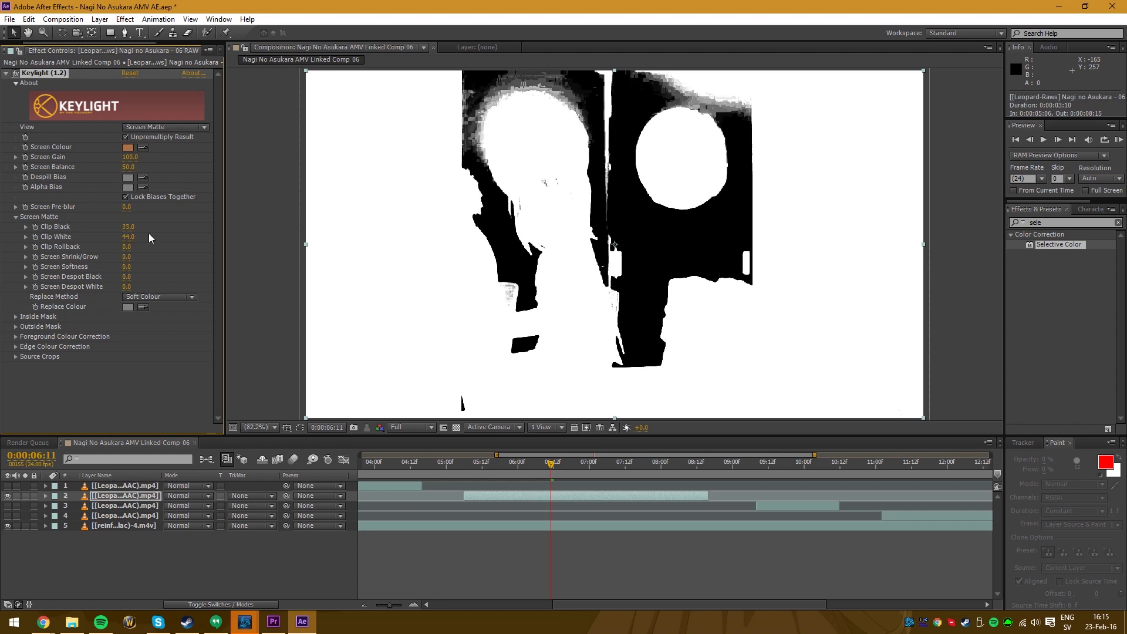
{"action": "left_click", "coordinate": [127, 268]}
{"action": "type", "text": "5"}
{"action": "key", "text": "Return"}
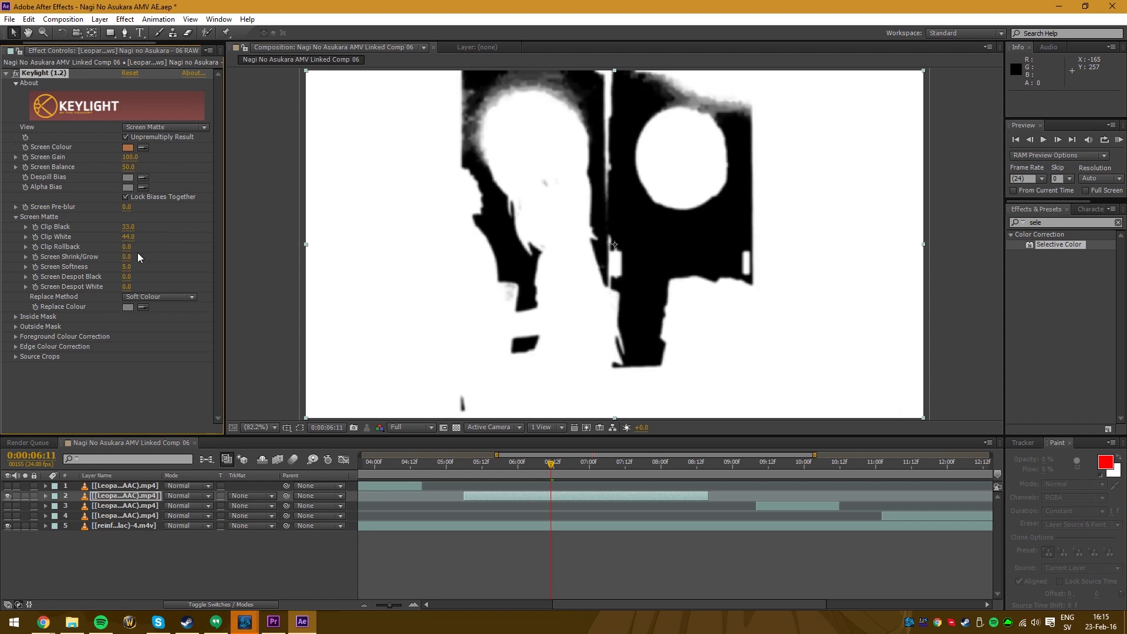
{"action": "mouse_move", "coordinate": [130, 157]}
{"action": "left_mouse_down"}
{"action": "mouse_move", "coordinate": [146, 157]}
{"action": "mouse_move", "coordinate": [114, 163]}
{"action": "left_mouse_up"}
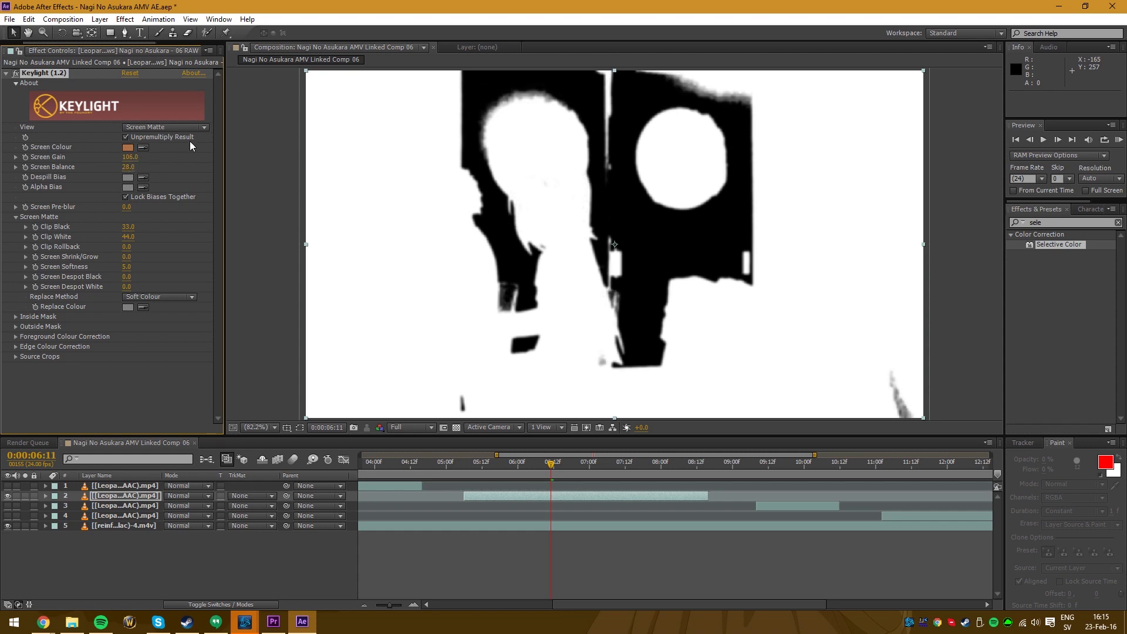
Switch Keylight View to Final Result and enable Foreground Colour Correction.
{"action": "left_click", "coordinate": [160, 128]}
{"action": "left_click", "coordinate": [160, 268]}
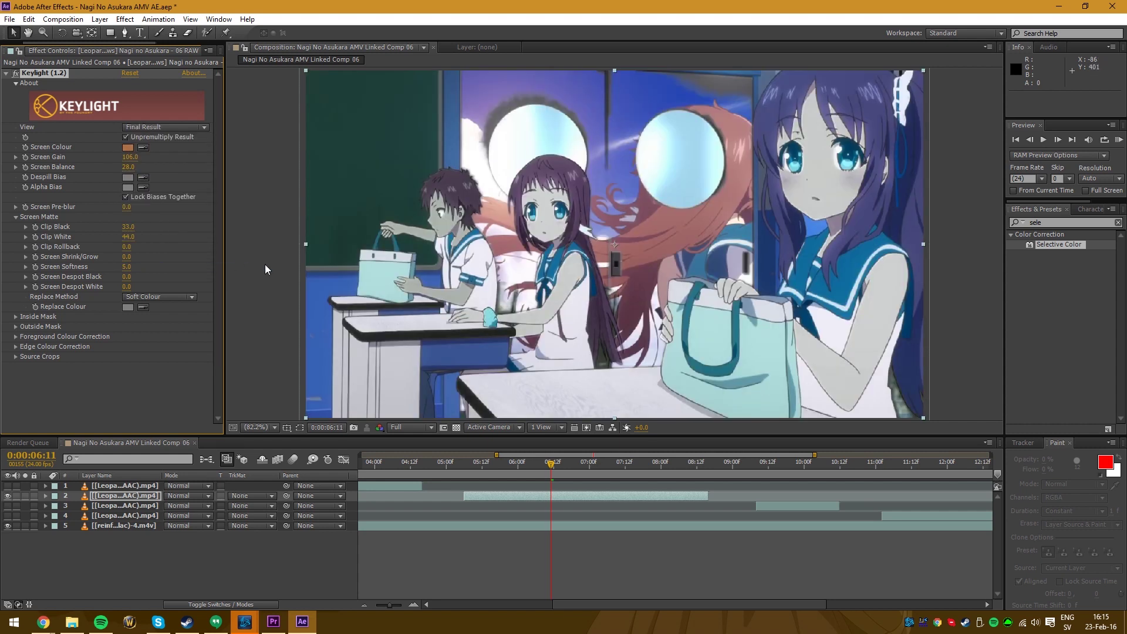
{"action": "left_click", "coordinate": [16, 347]}
{"action": "scroll", "coordinate": [52, 372], "scroll_direction": "down", "scroll_amount": 1}
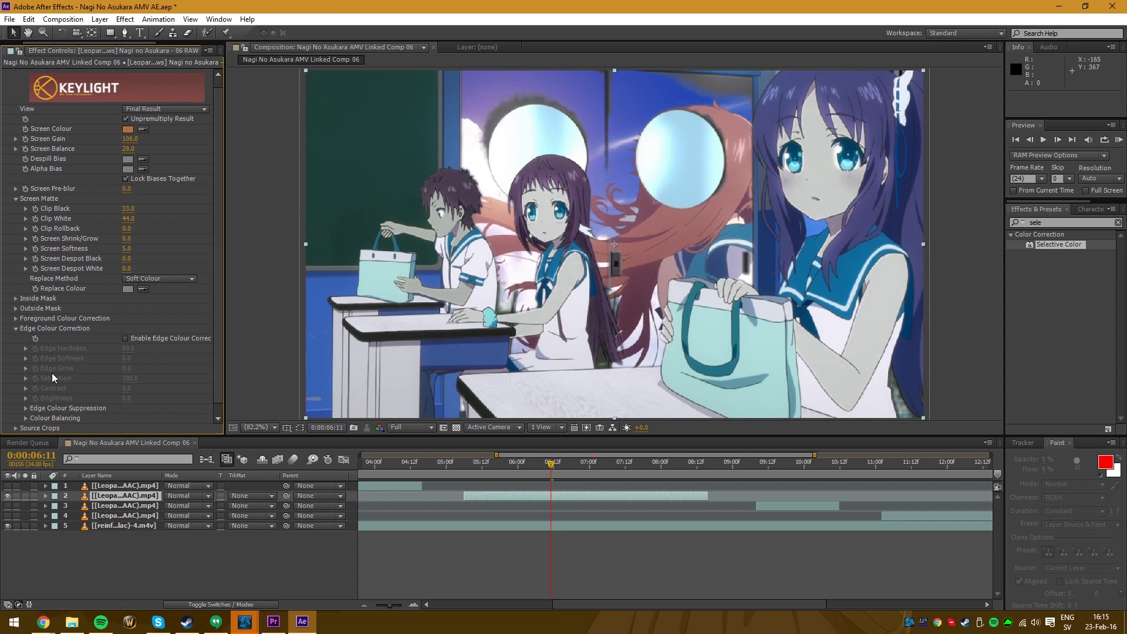
{"action": "left_click", "coordinate": [16, 329]}
{"action": "left_click", "coordinate": [17, 337]}
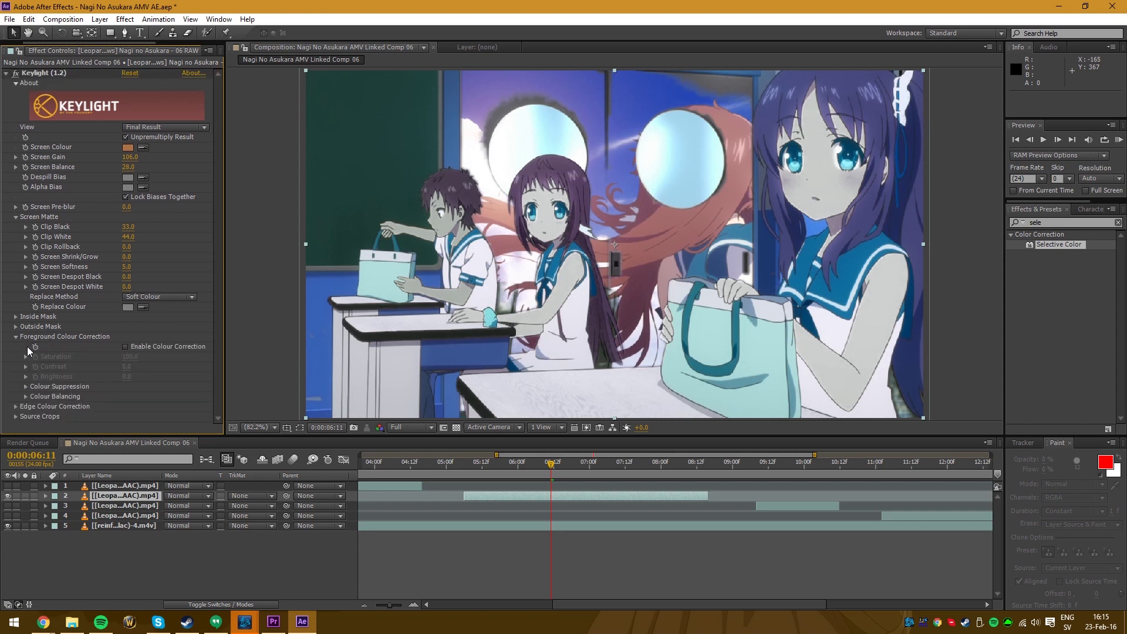
{"action": "left_click", "coordinate": [126, 346]}
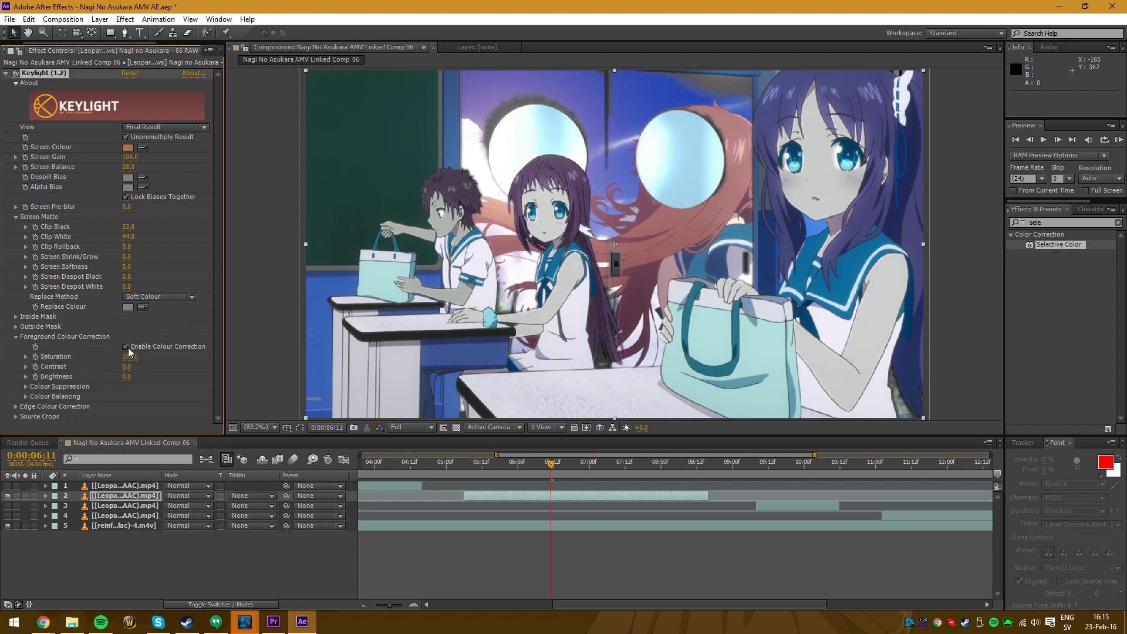
Reveal the suppression and colour balance options and raise foreground Saturation from 42 to 71.
{"action": "left_click", "coordinate": [26, 388]}
{"action": "scroll", "coordinate": [94, 407], "scroll_direction": "down", "scroll_amount": 1}
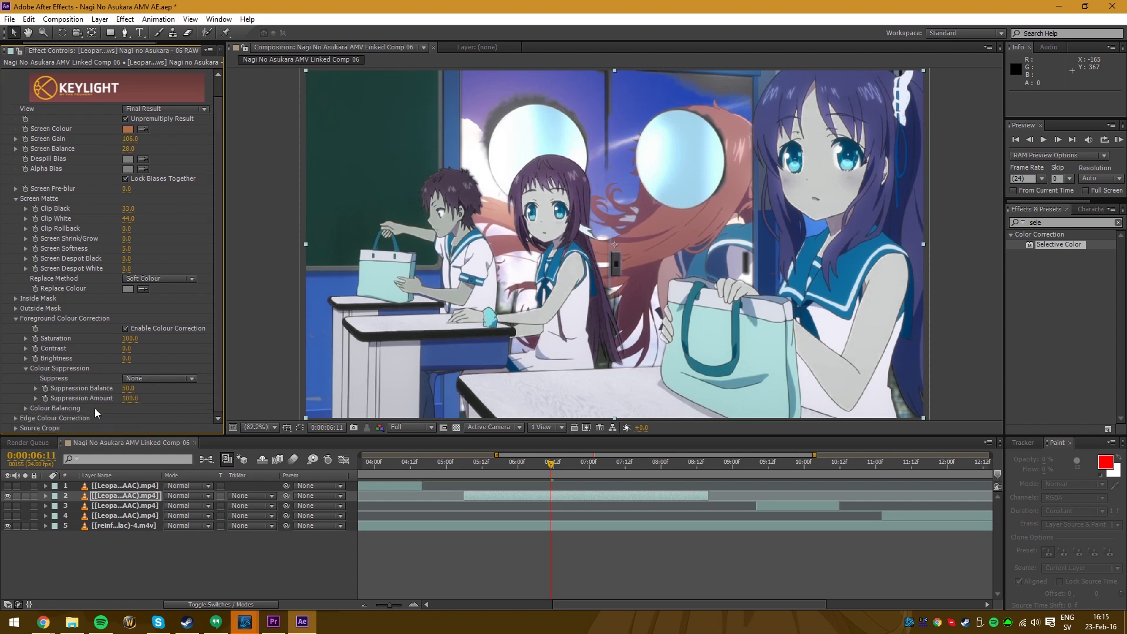
{"action": "left_click", "coordinate": [26, 408]}
{"action": "scroll", "coordinate": [74, 412], "scroll_direction": "down", "scroll_amount": 2}
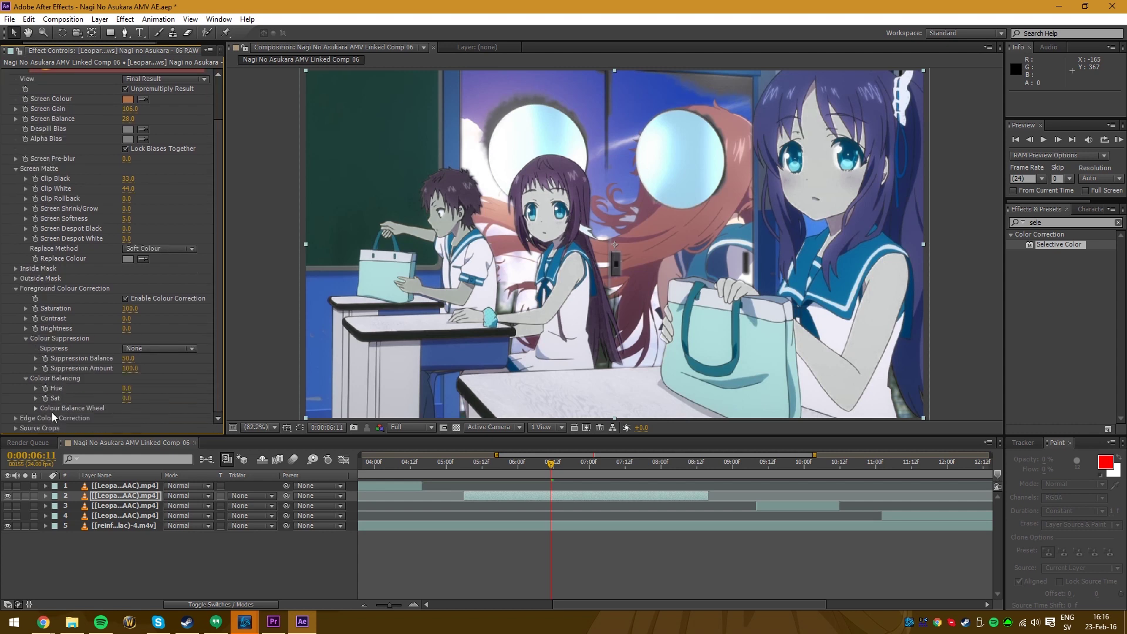
{"action": "left_click_drag", "start_coordinate": [135, 310], "coordinate": [124, 309]}
{"action": "left_click", "coordinate": [35, 408]}
{"action": "scroll", "coordinate": [94, 400], "scroll_direction": "down", "scroll_amount": 2}
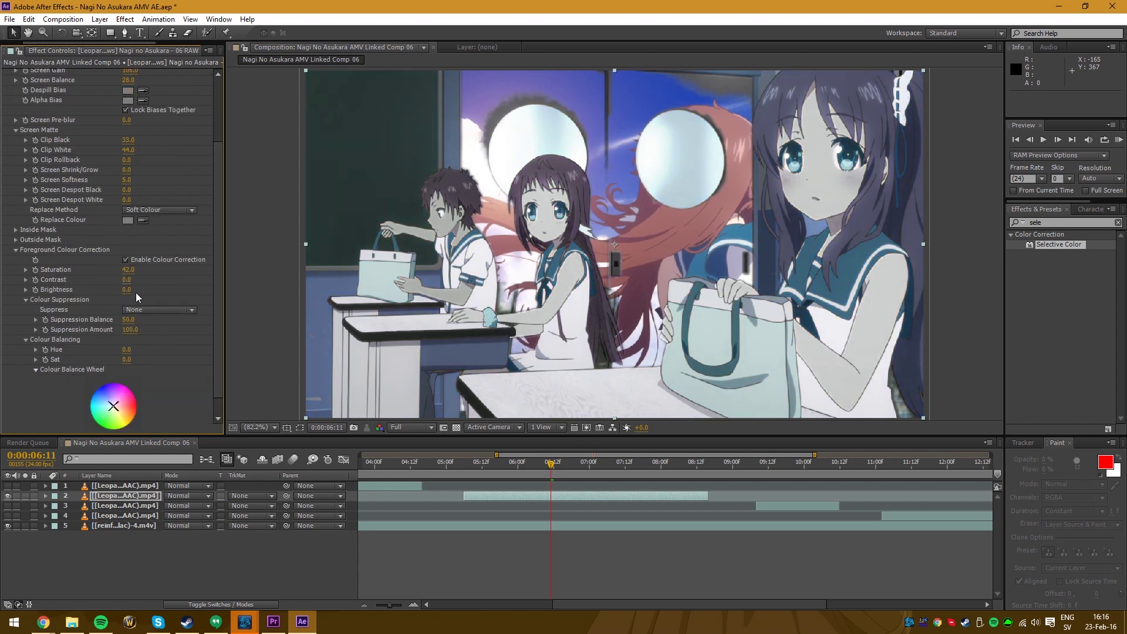
{"action": "left_click_drag", "start_coordinate": [128, 270], "coordinate": [183, 270]}
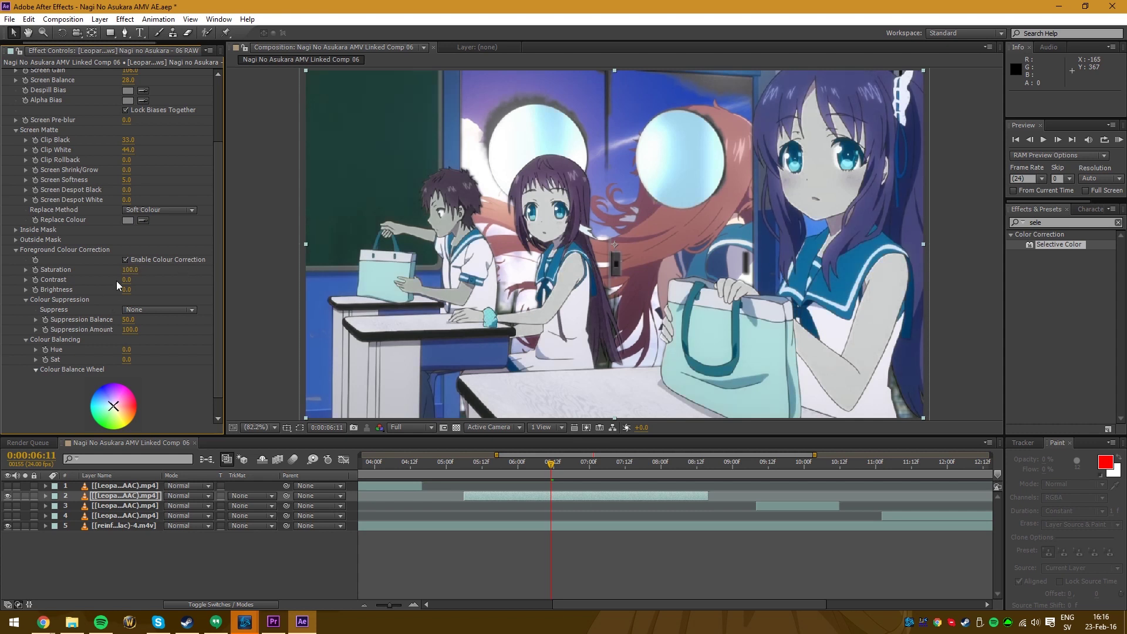
Try suppressing Blue with suppression balance 0, then turn colour suppression back off.
{"action": "left_click", "coordinate": [155, 310]}
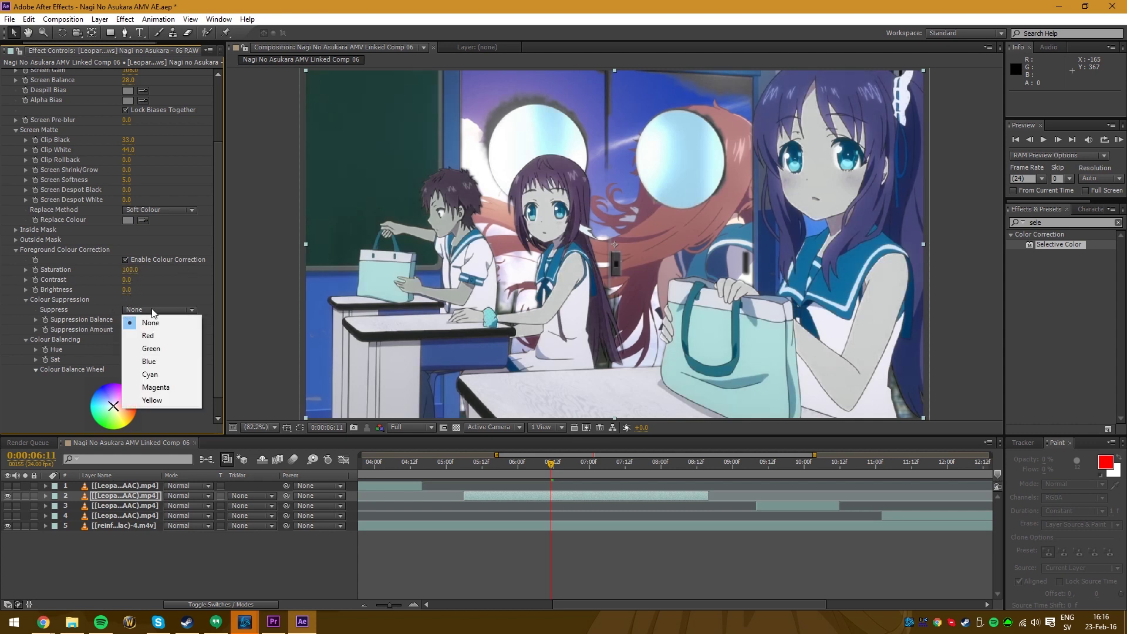
{"action": "left_click", "coordinate": [160, 362]}
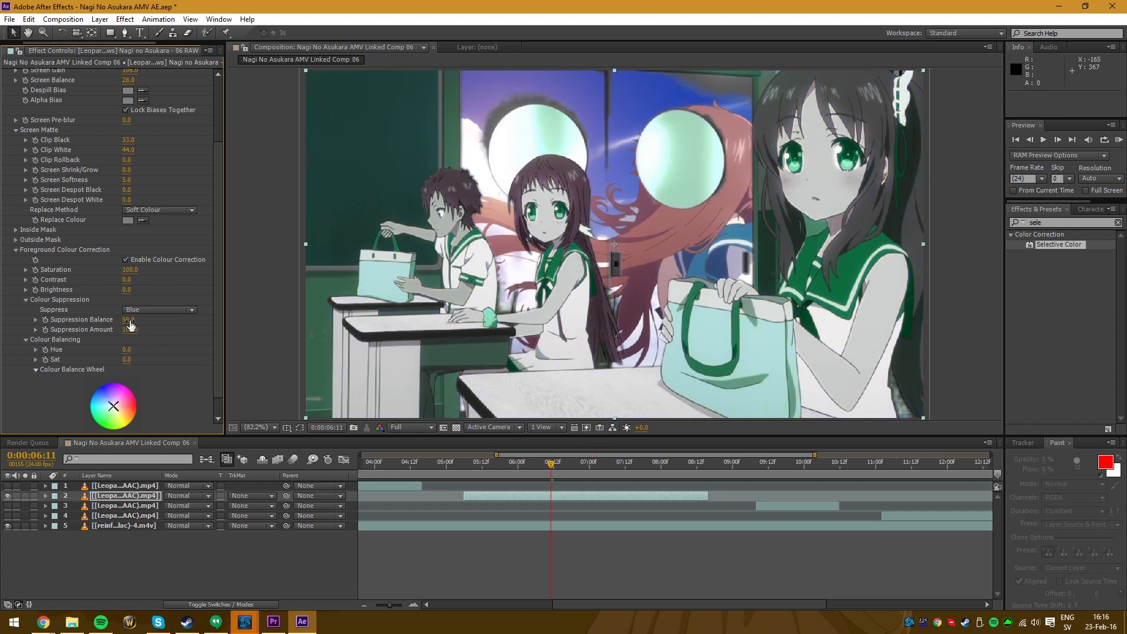
{"action": "left_click_drag", "start_coordinate": [128, 319], "coordinate": [90, 320]}
{"action": "left_click", "coordinate": [157, 310]}
{"action": "left_click", "coordinate": [152, 323]}
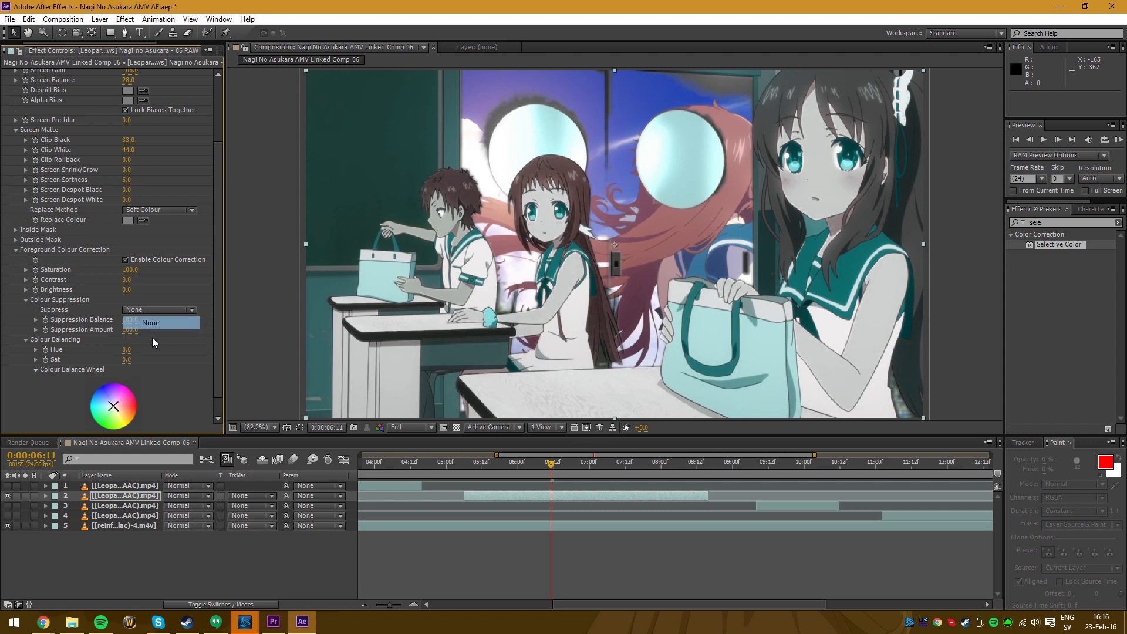
Shift the Colour Balance Wheel hue slightly and reduce its saturation.
{"action": "mouse_move", "coordinate": [118, 393]}
{"action": "left_mouse_down"}
{"action": "mouse_move", "coordinate": [125, 361]}
{"action": "mouse_move", "coordinate": [114, 405]}
{"action": "left_mouse_up"}
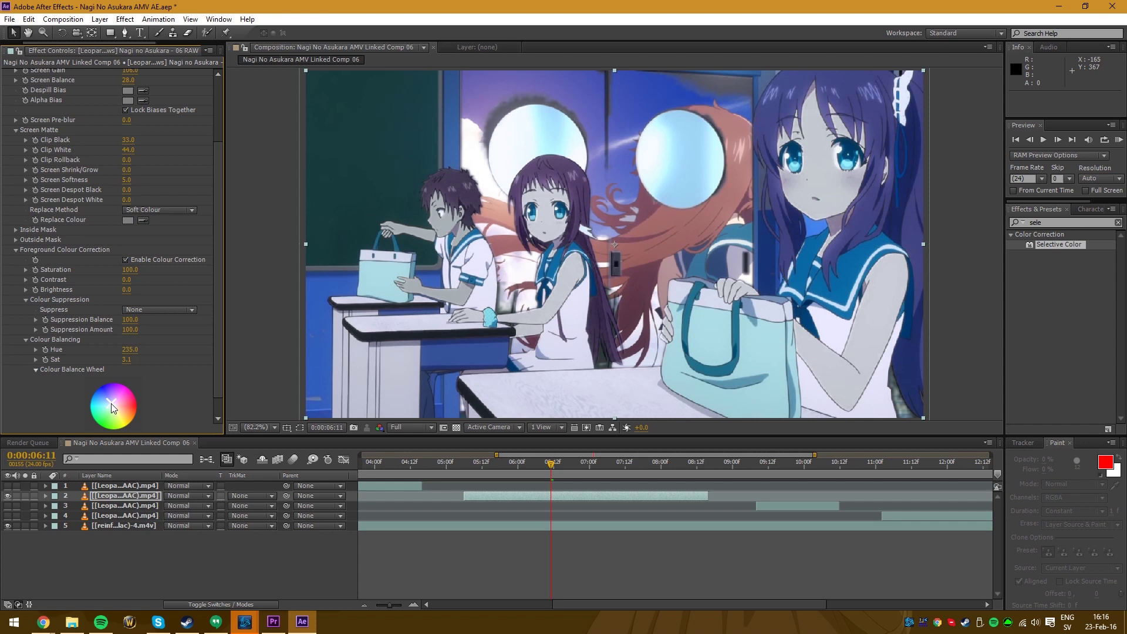
{"action": "left_click", "coordinate": [111, 405]}
{"action": "left_click_drag", "start_coordinate": [117, 404], "coordinate": [113, 406]}
Keep Soft Colour as Keylight's Replace Method.
{"action": "left_click", "coordinate": [16, 250]}
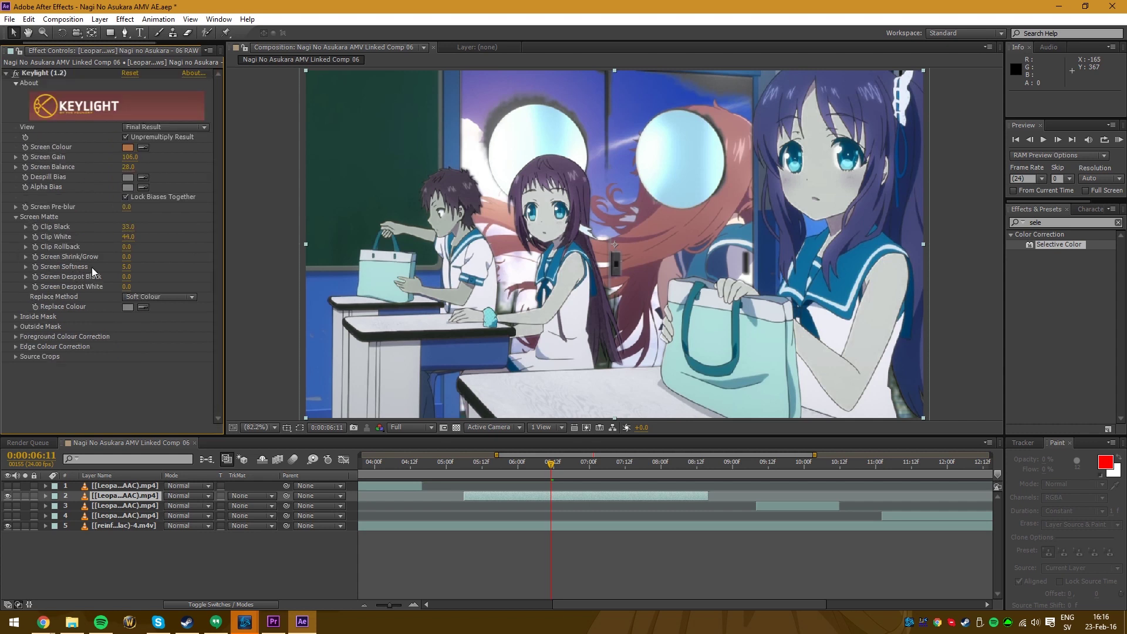
{"action": "left_click", "coordinate": [158, 296]}
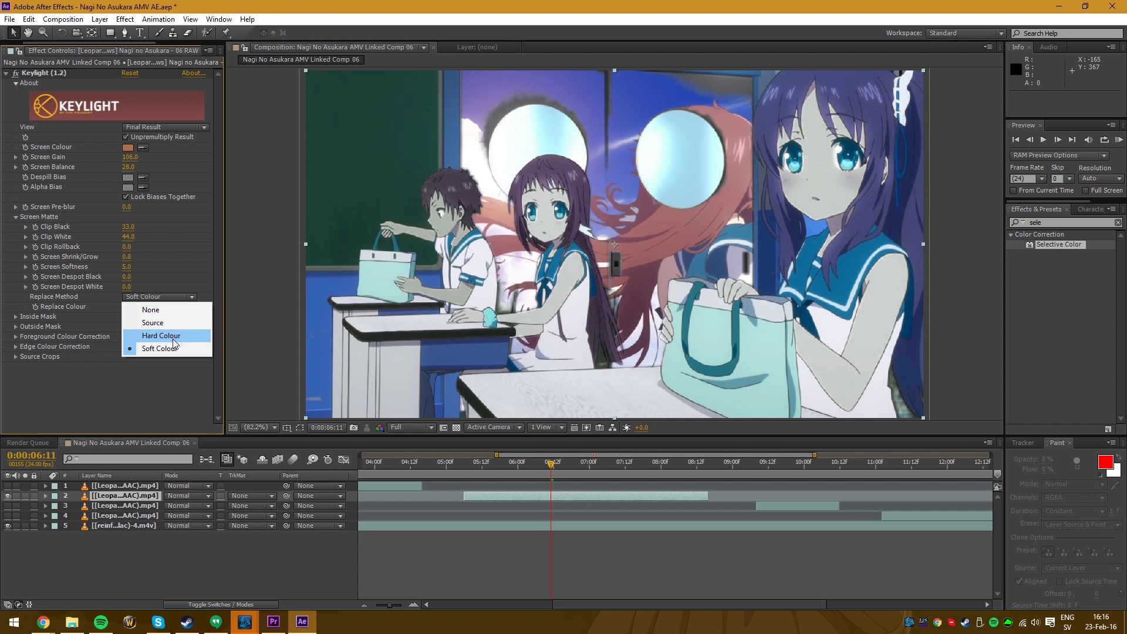
{"action": "left_click", "coordinate": [160, 288]}
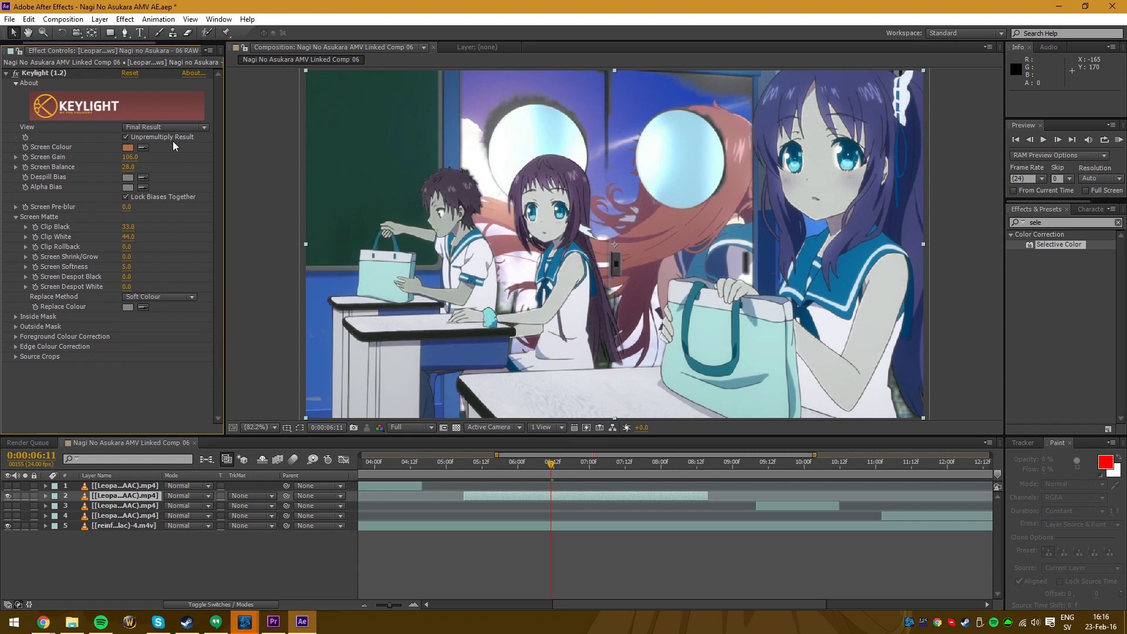
Review the Inside Mask, Outside Mask and colour correction groups, then select the Keylight effect.
{"action": "left_click", "coordinate": [15, 317]}
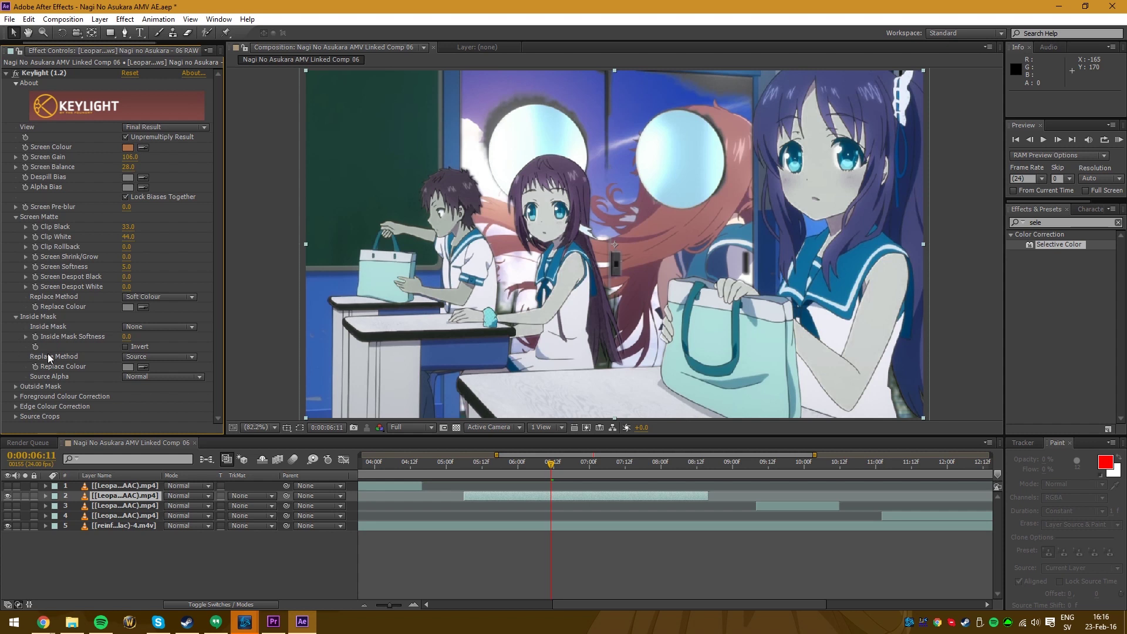
{"action": "left_click", "coordinate": [16, 386]}
{"action": "scroll", "coordinate": [31, 339], "scroll_direction": "down", "scroll_amount": 1}
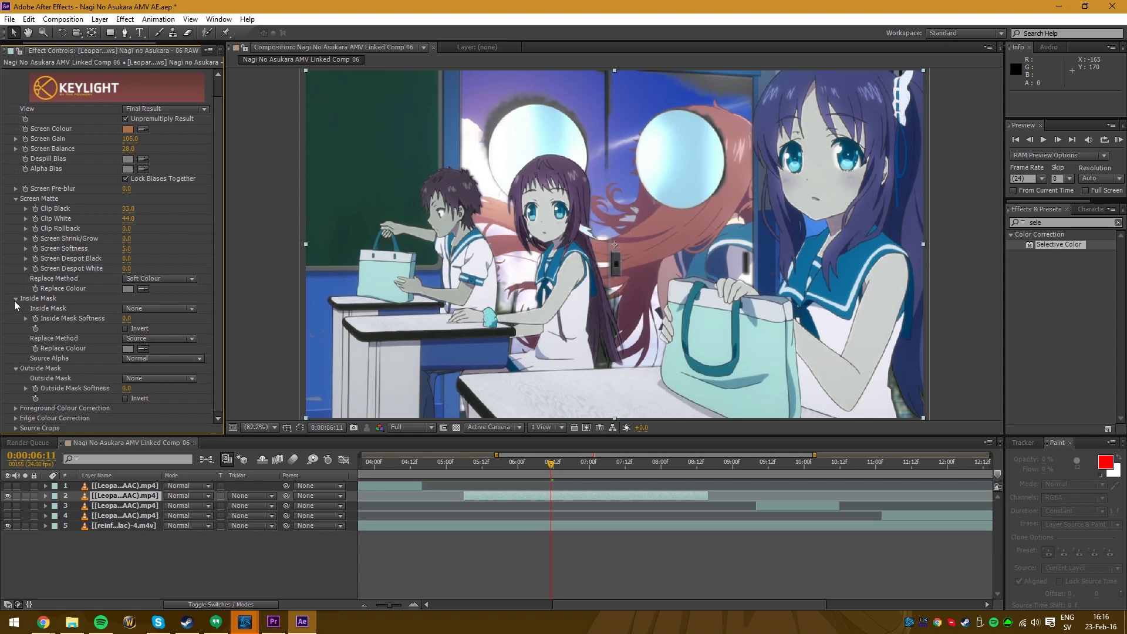
{"action": "left_click", "coordinate": [14, 301]}
{"action": "left_click", "coordinate": [15, 328]}
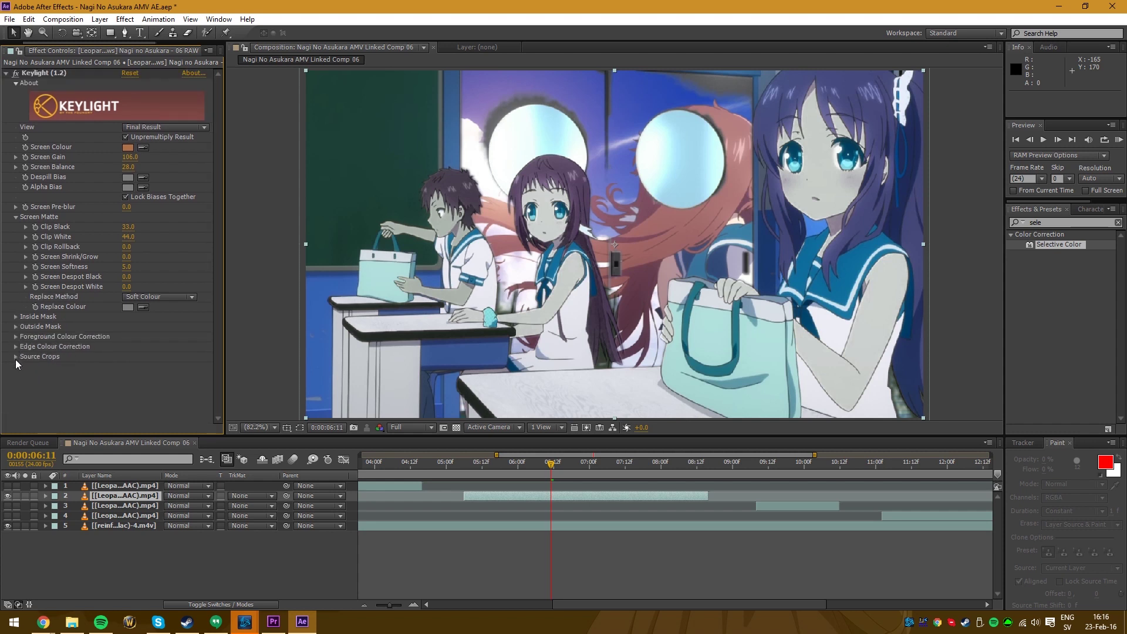
{"action": "left_click", "coordinate": [16, 347]}
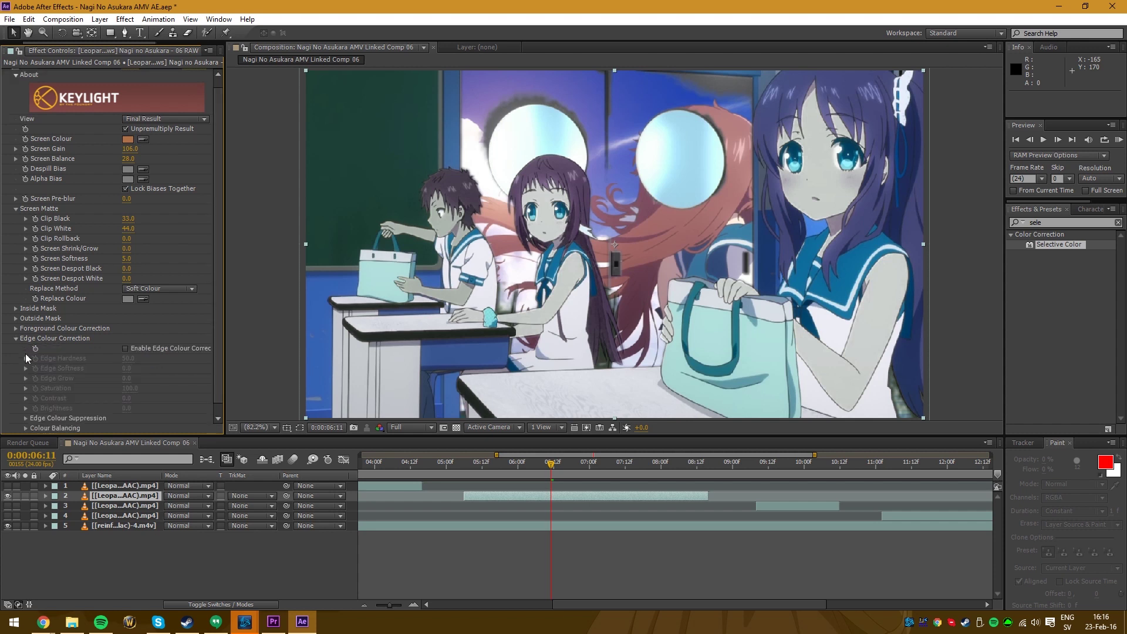
{"action": "left_click", "coordinate": [15, 339]}
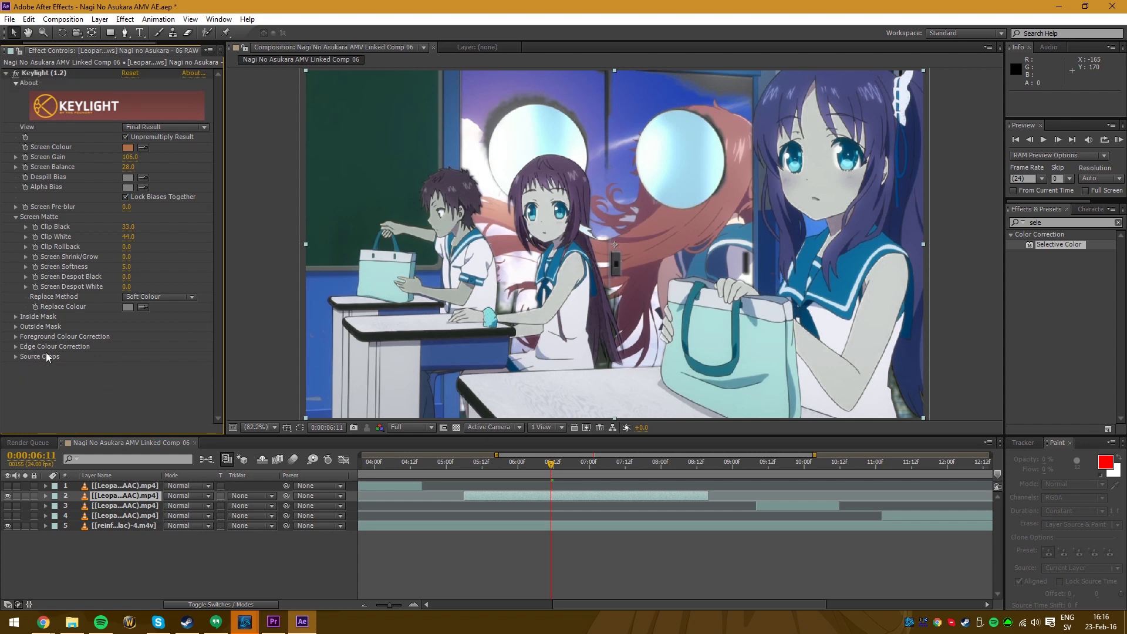
{"action": "left_click", "coordinate": [15, 338]}
{"action": "left_click", "coordinate": [16, 250]}
{"action": "left_click", "coordinate": [61, 88]}
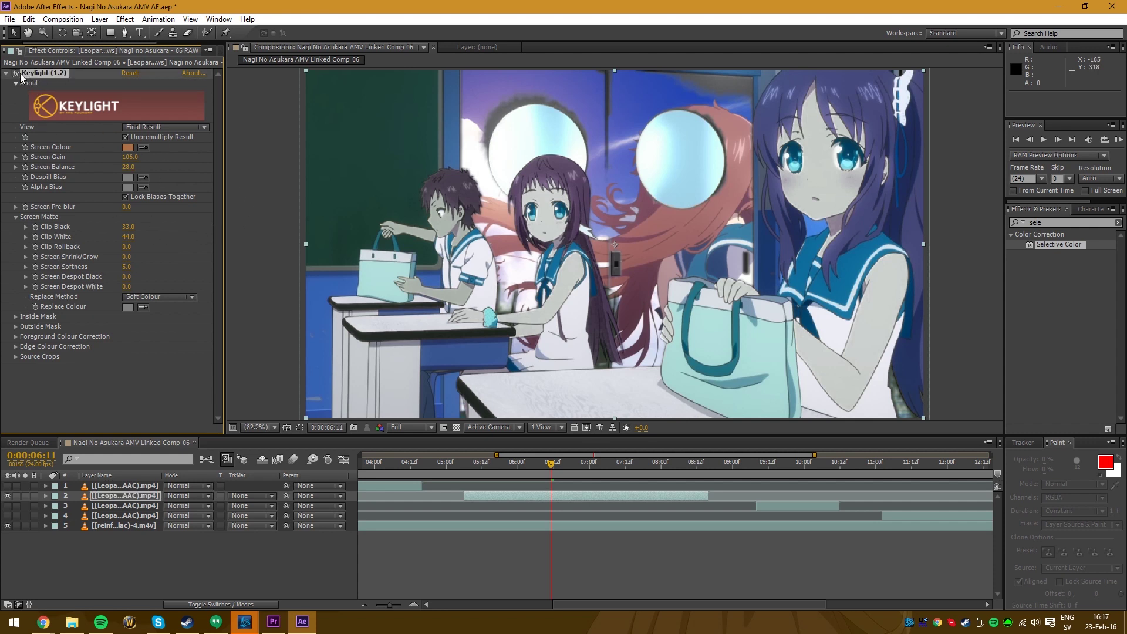
Delete Keylight and apply Selective Color from the Effects panel search 'sel'.
{"action": "key", "text": "Delete"}
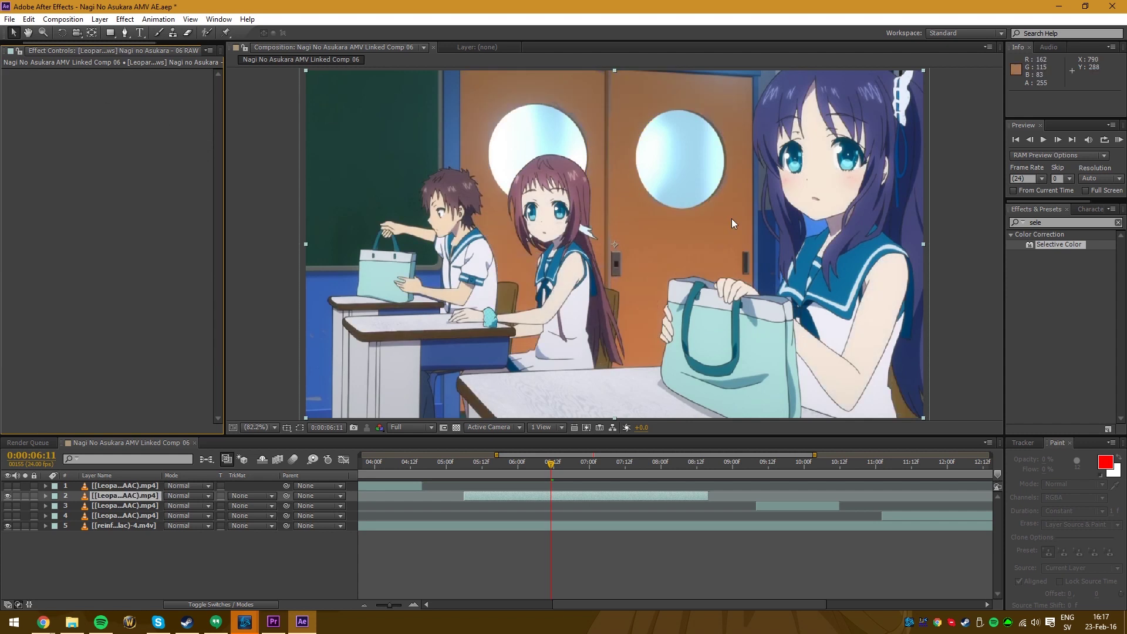
{"action": "left_click", "coordinate": [1037, 251]}
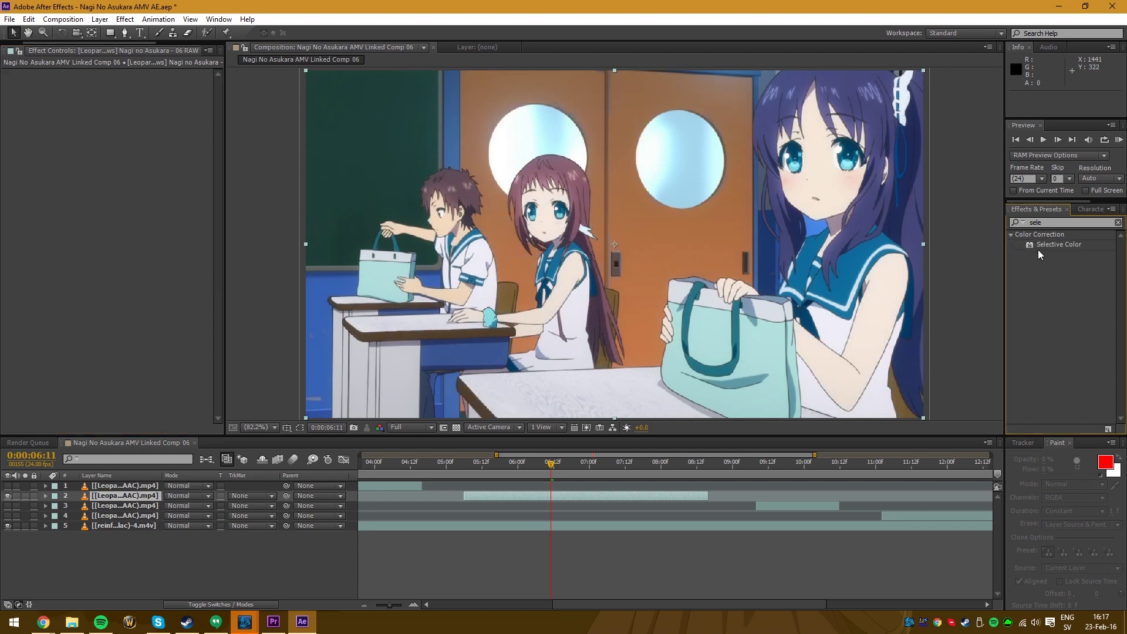
{"action": "left_click", "coordinate": [1056, 226]}
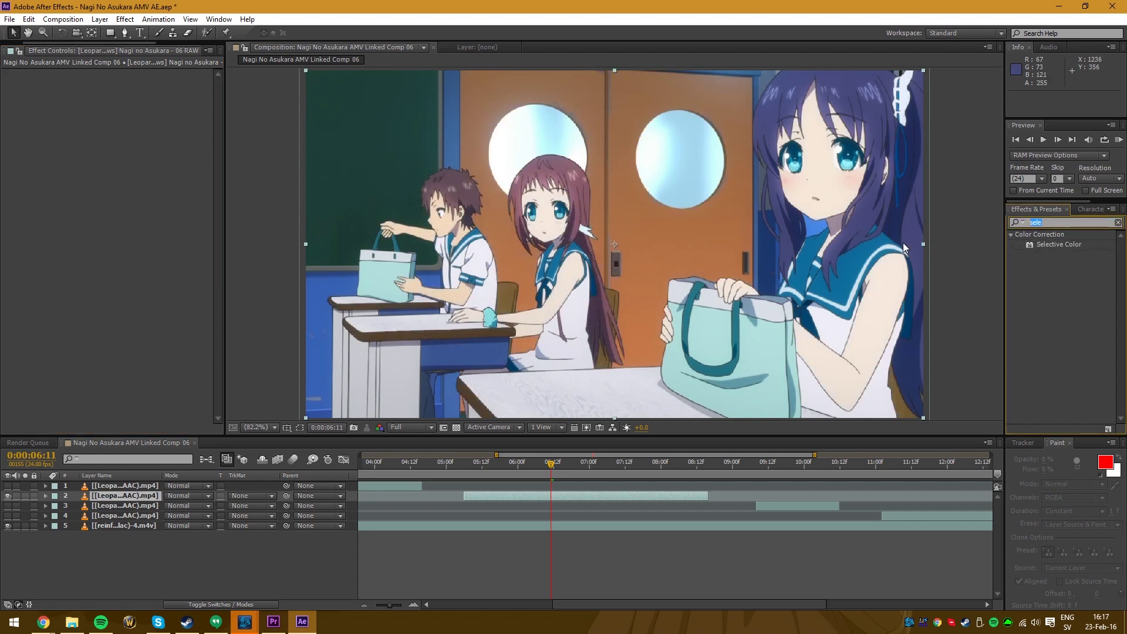
{"action": "type", "text": "sel"}
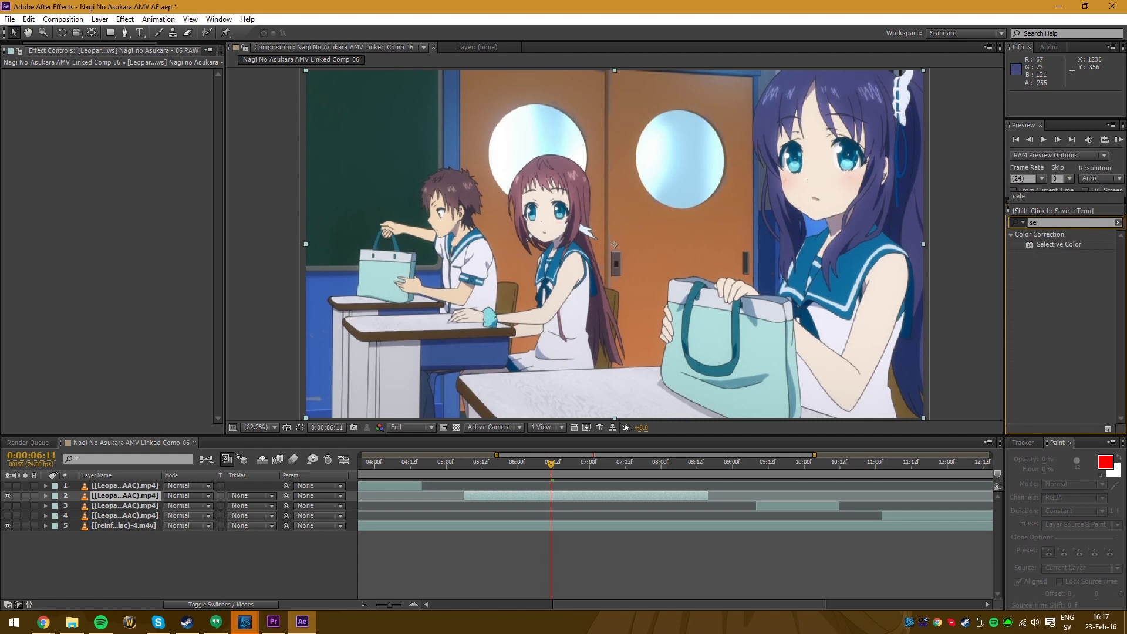
{"action": "left_click_drag", "start_coordinate": [1058, 243], "coordinate": [83, 116]}
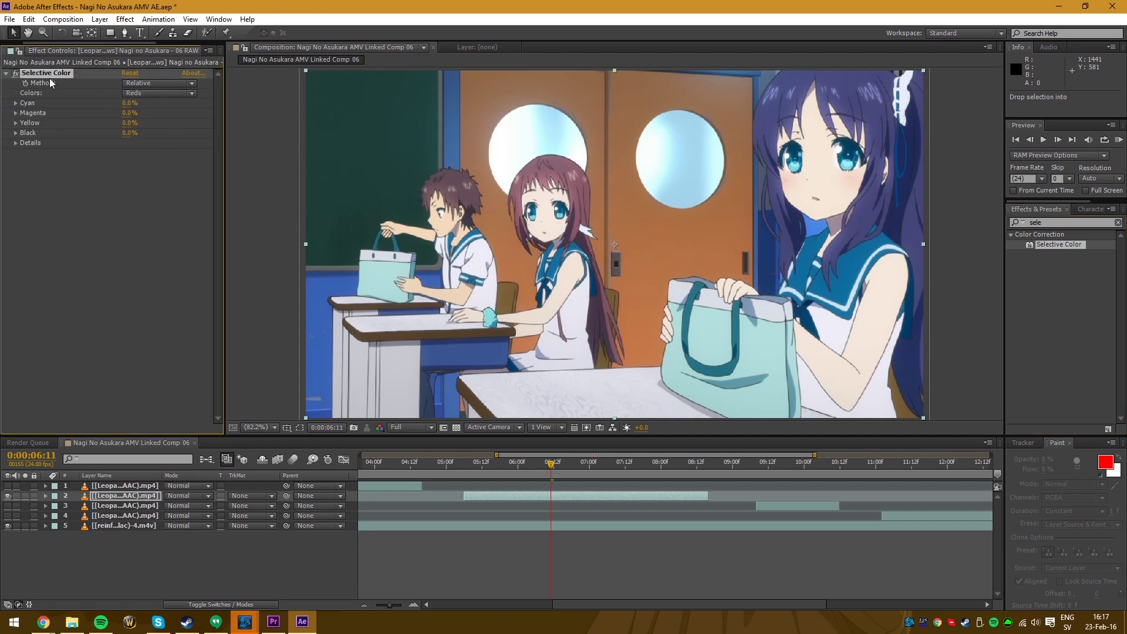
Keep Reds as the colour range, reduce Cyan and reset Magenta to 0.
{"action": "left_click", "coordinate": [152, 94]}
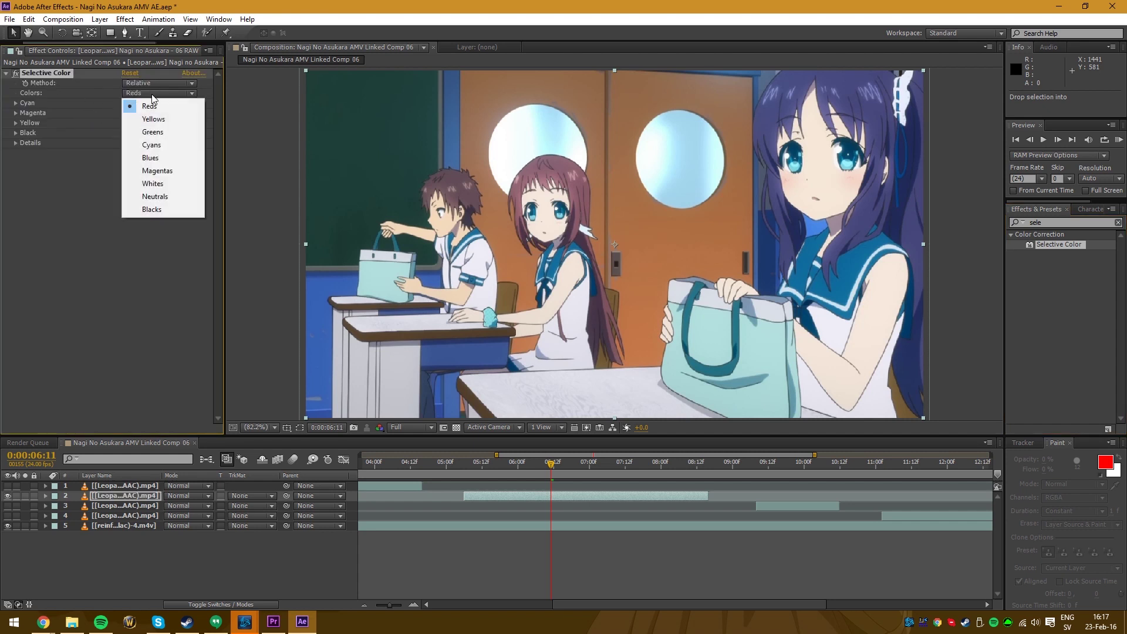
{"action": "left_click", "coordinate": [188, 107]}
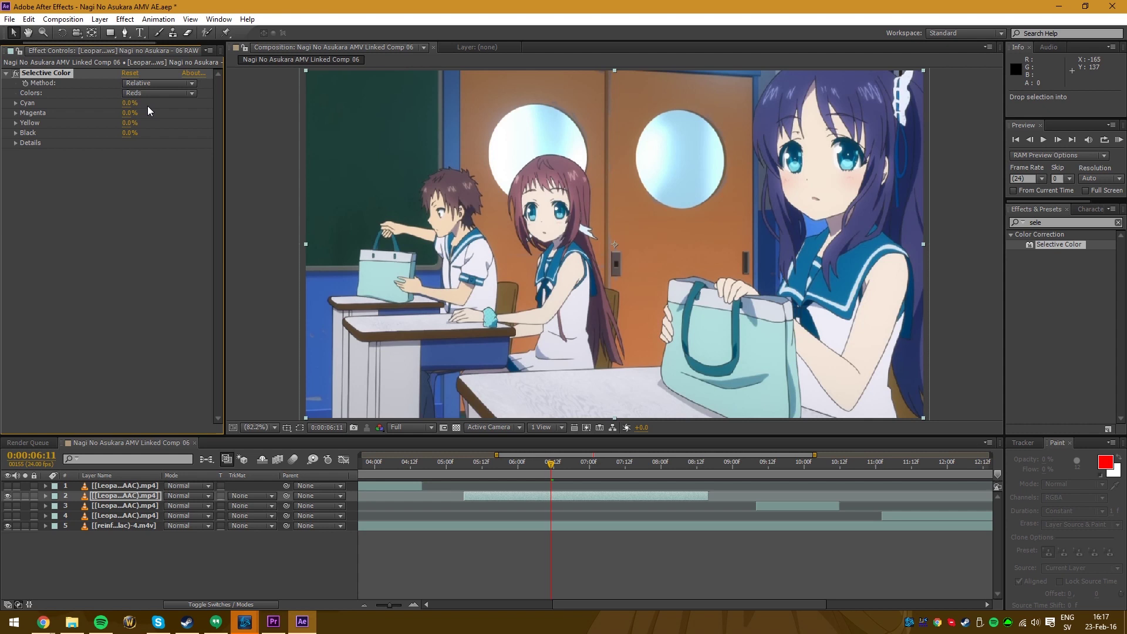
{"action": "mouse_move", "coordinate": [128, 105]}
{"action": "left_mouse_down"}
{"action": "mouse_move", "coordinate": [73, 100]}
{"action": "mouse_move", "coordinate": [131, 111]}
{"action": "mouse_move", "coordinate": [120, 100]}
{"action": "mouse_move", "coordinate": [133, 113]}
{"action": "mouse_move", "coordinate": [118, 113]}
{"action": "left_mouse_up"}
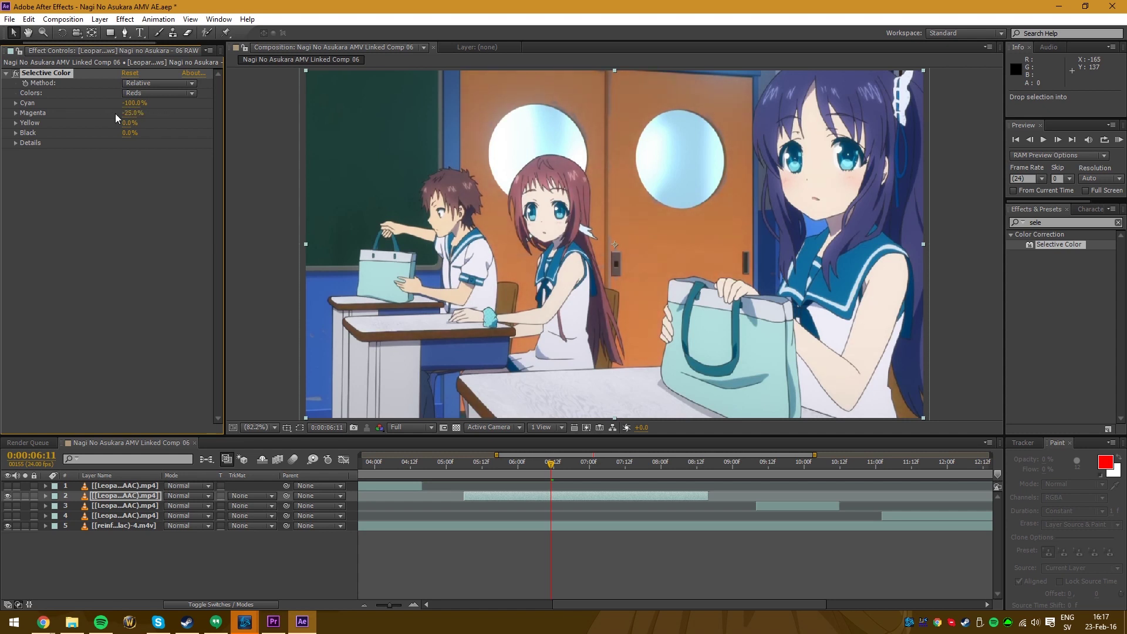
{"action": "left_click", "coordinate": [132, 113]}
{"action": "type", "text": "0"}
{"action": "key", "text": "Return"}
Raise Yellow for the reds and set their Black amount back to 0%.
{"action": "left_click_drag", "start_coordinate": [130, 123], "coordinate": [216, 126]}
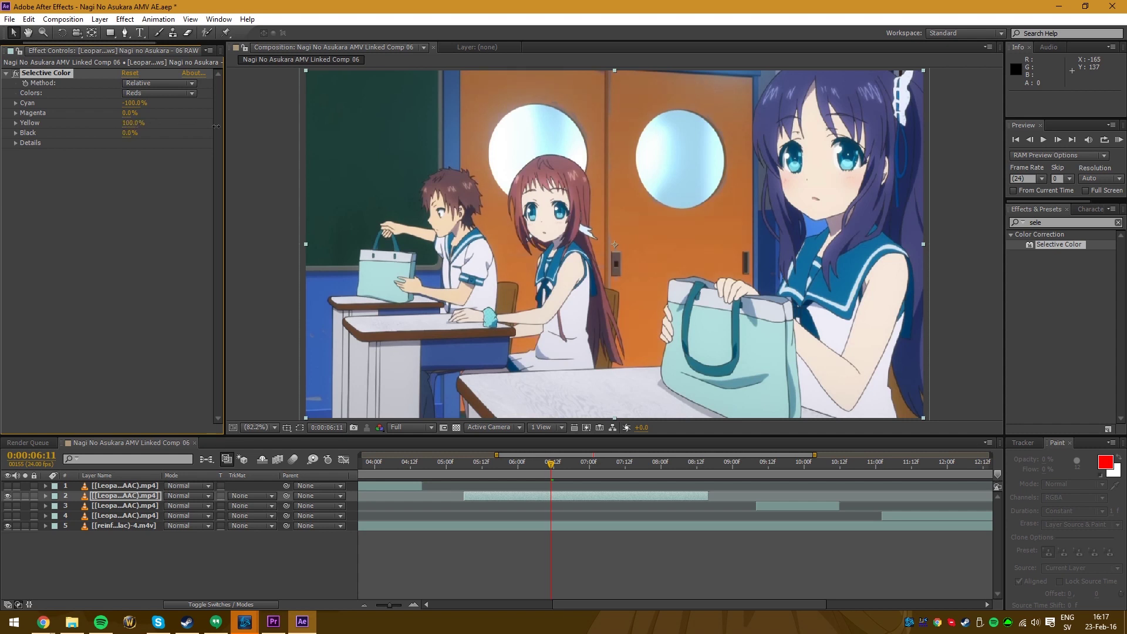
{"action": "mouse_move", "coordinate": [130, 133]}
{"action": "left_mouse_down"}
{"action": "mouse_move", "coordinate": [180, 127]}
{"action": "mouse_move", "coordinate": [129, 134]}
{"action": "left_mouse_up"}
{"action": "left_click", "coordinate": [133, 133]}
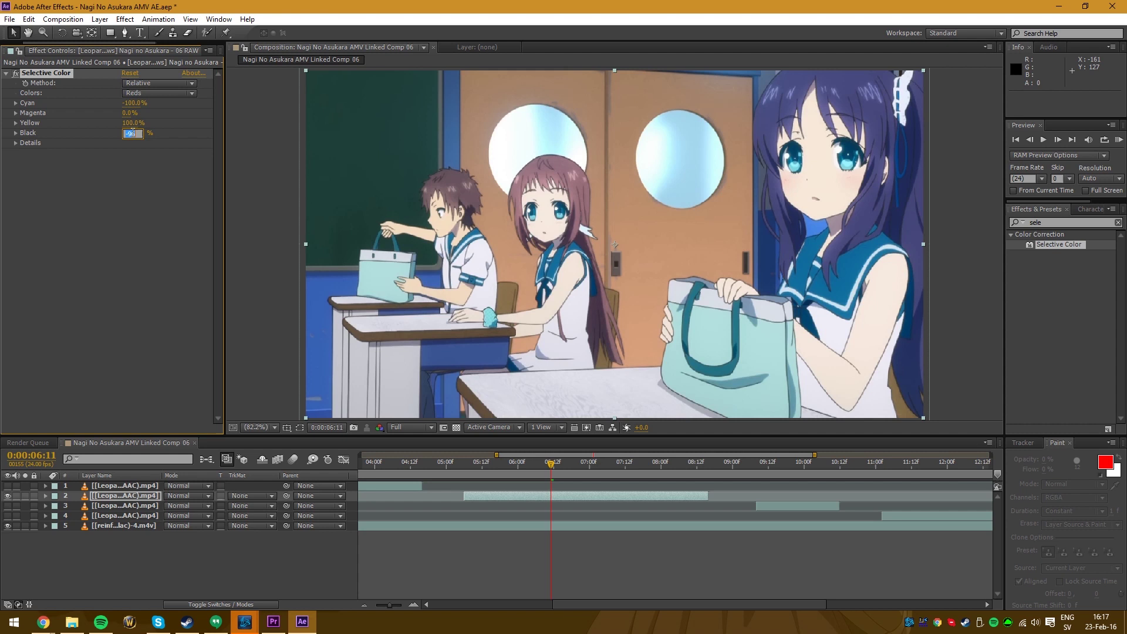
{"action": "type", "text": "0"}
{"action": "key", "text": "Return"}
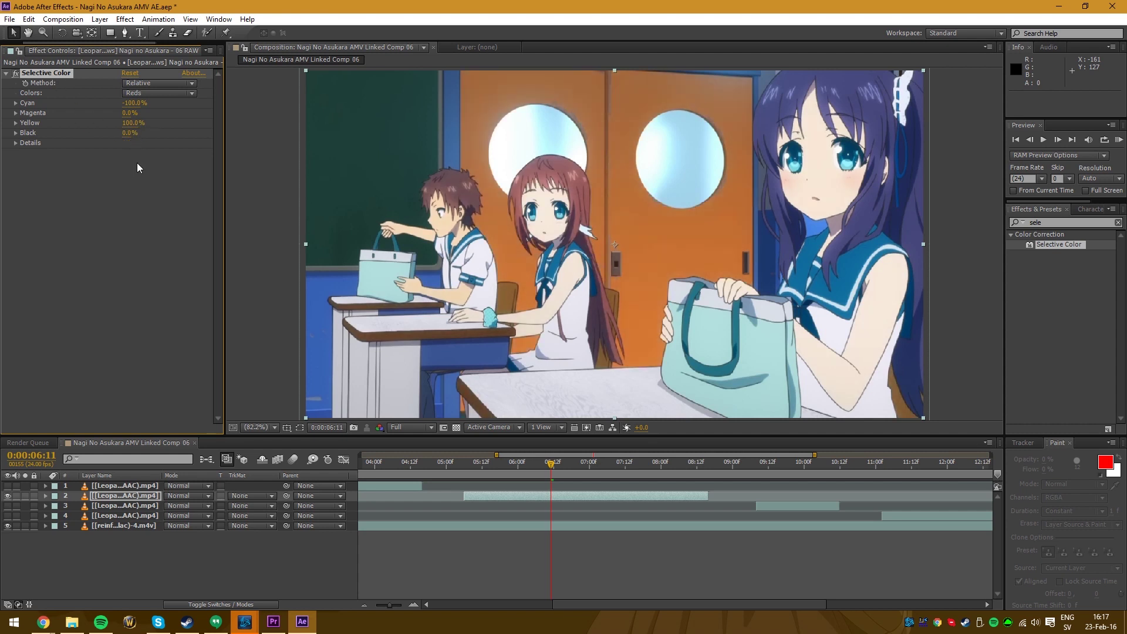
Duplicate Selective Color into Selective Color 2 with the same Reds settings, undoing extra copies.
{"action": "key", "text": "ctrl+d"}
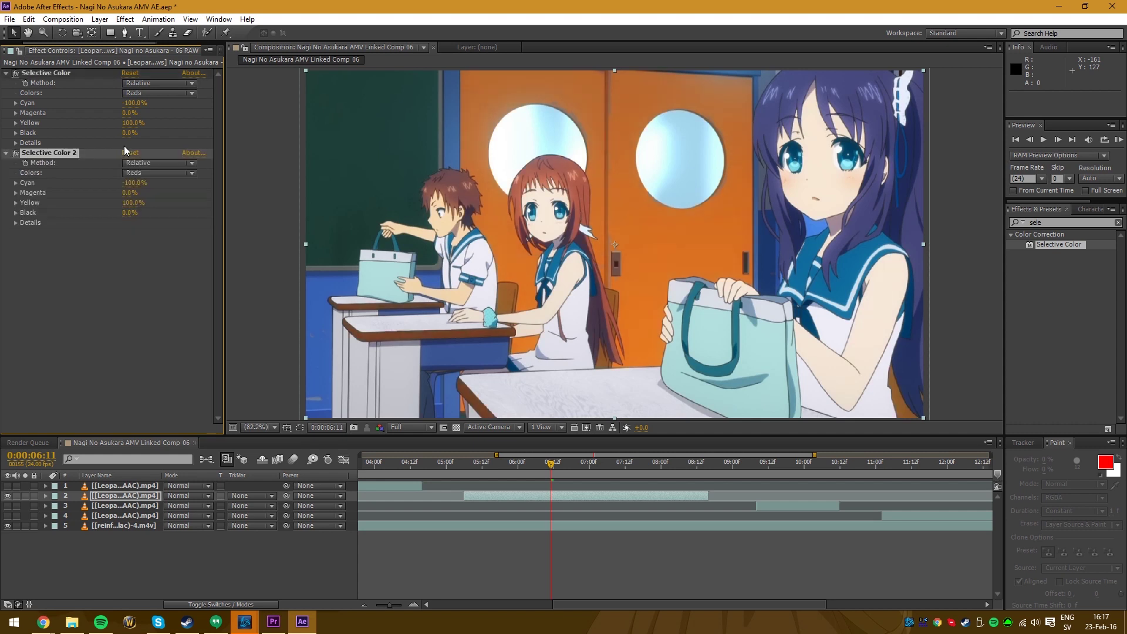
{"action": "key", "text": "ctrl+d"}
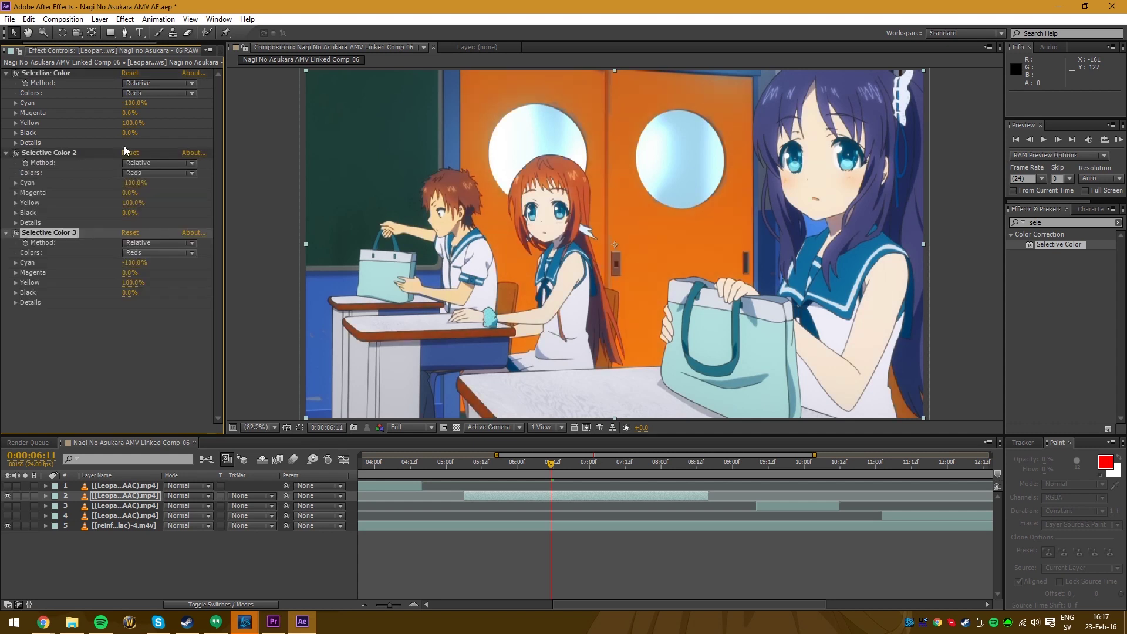
{"action": "key", "text": "ctrl+d"}
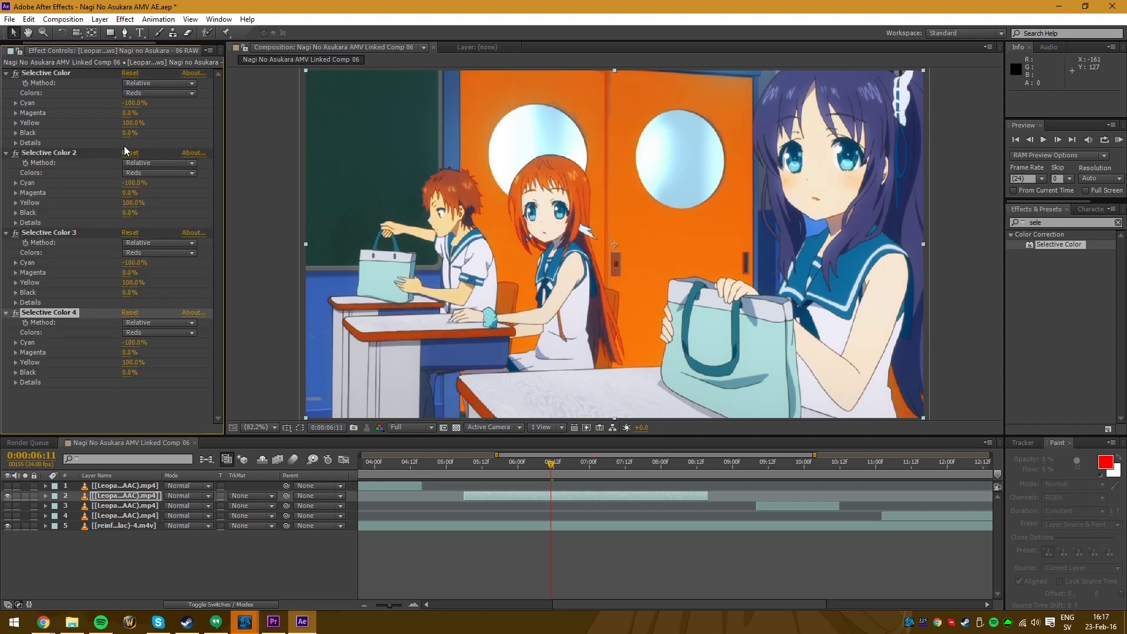
{"action": "key", "text": "ctrl+z"}
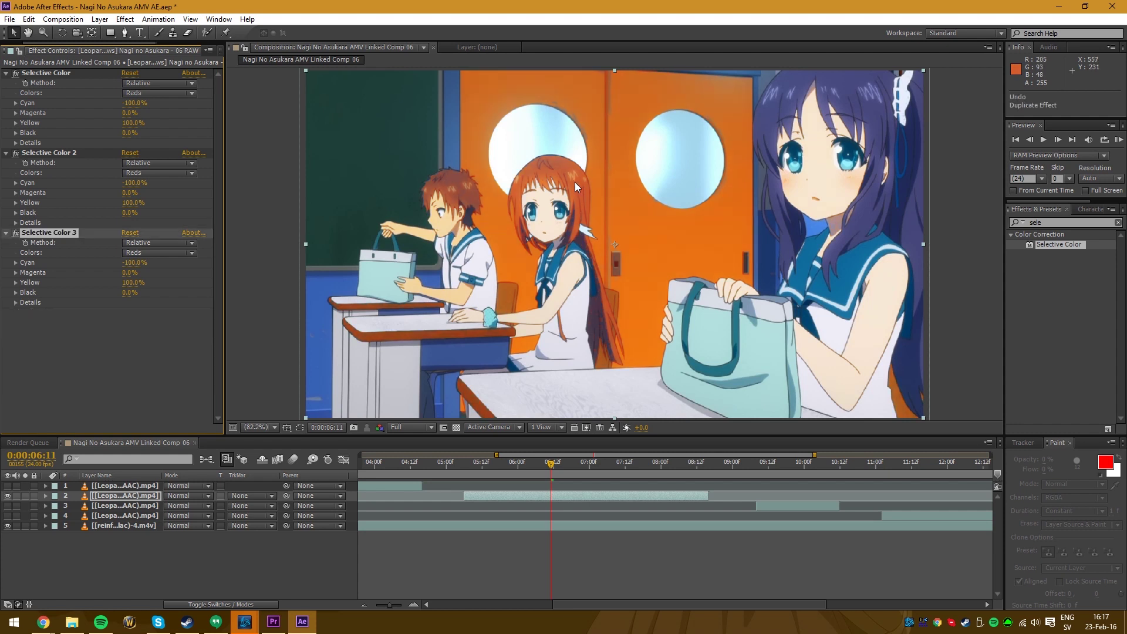
{"action": "key", "text": "ctrl+z"}
{"action": "left_click", "coordinate": [167, 192]}
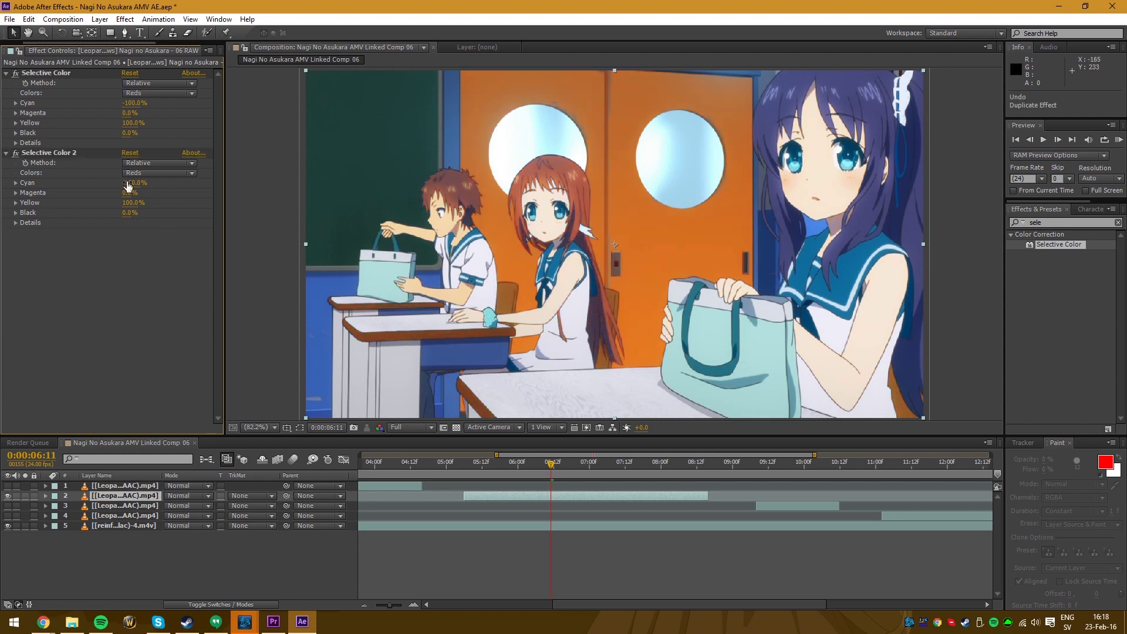
{"action": "left_click", "coordinate": [149, 171]}
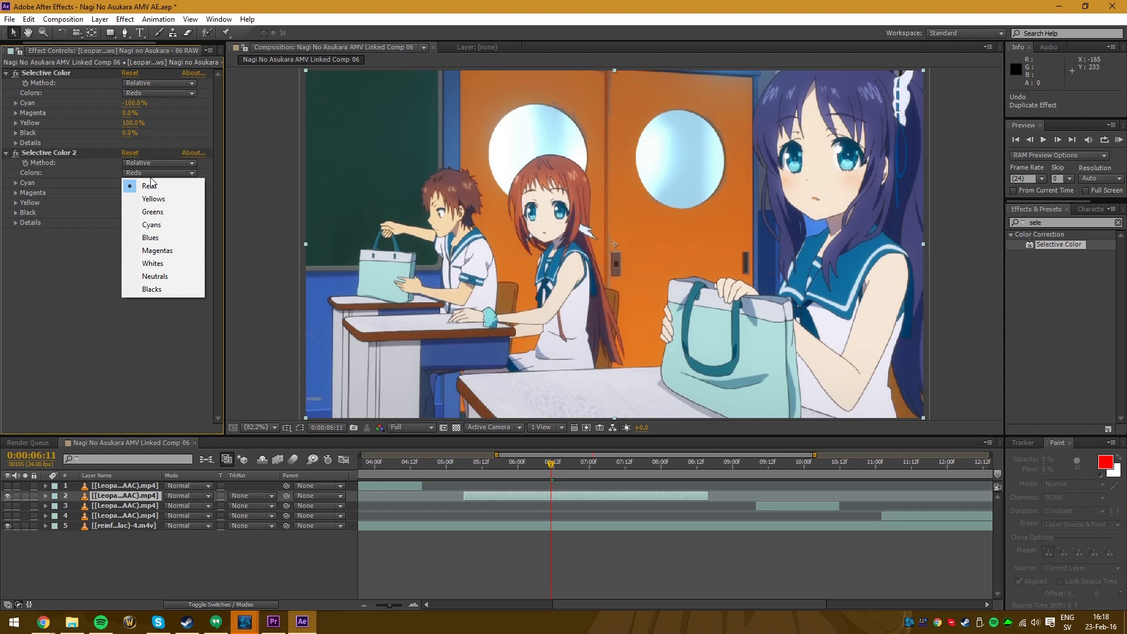
{"action": "left_click", "coordinate": [76, 273]}
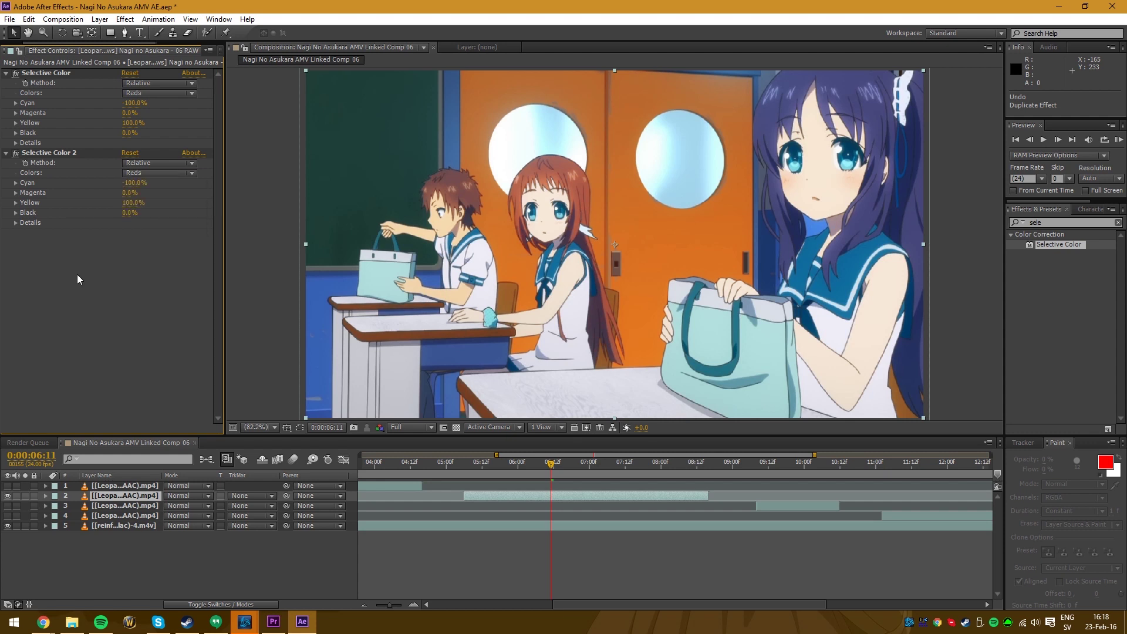
Try a third copy targeting Yellows with Cyan, Magenta and Black changes, then delete it.
{"action": "left_click", "coordinate": [49, 152]}
{"action": "key", "text": "ctrl+d"}
{"action": "left_click", "coordinate": [164, 252]}
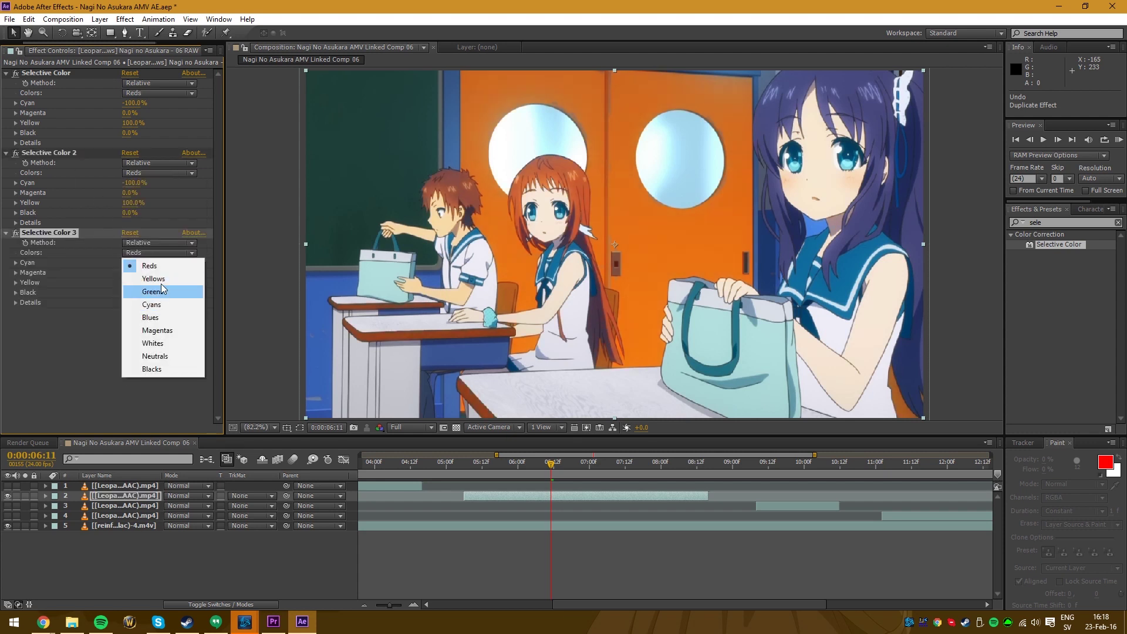
{"action": "left_click", "coordinate": [153, 279]}
{"action": "left_click_drag", "start_coordinate": [130, 262], "coordinate": [217, 267]}
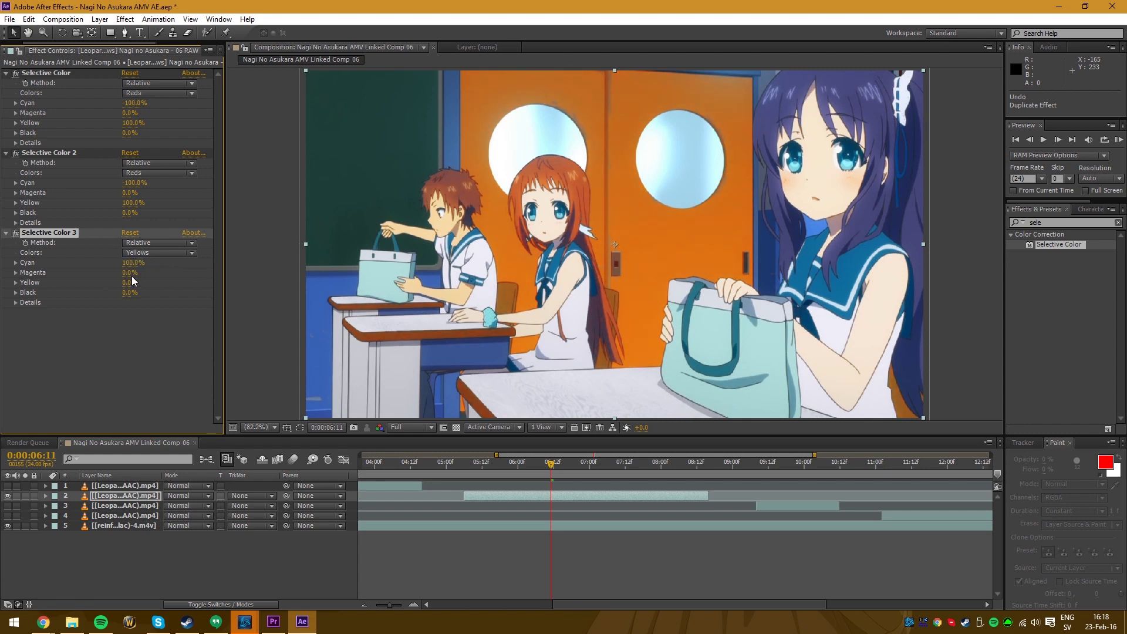
{"action": "left_click_drag", "start_coordinate": [131, 273], "coordinate": [315, 294]}
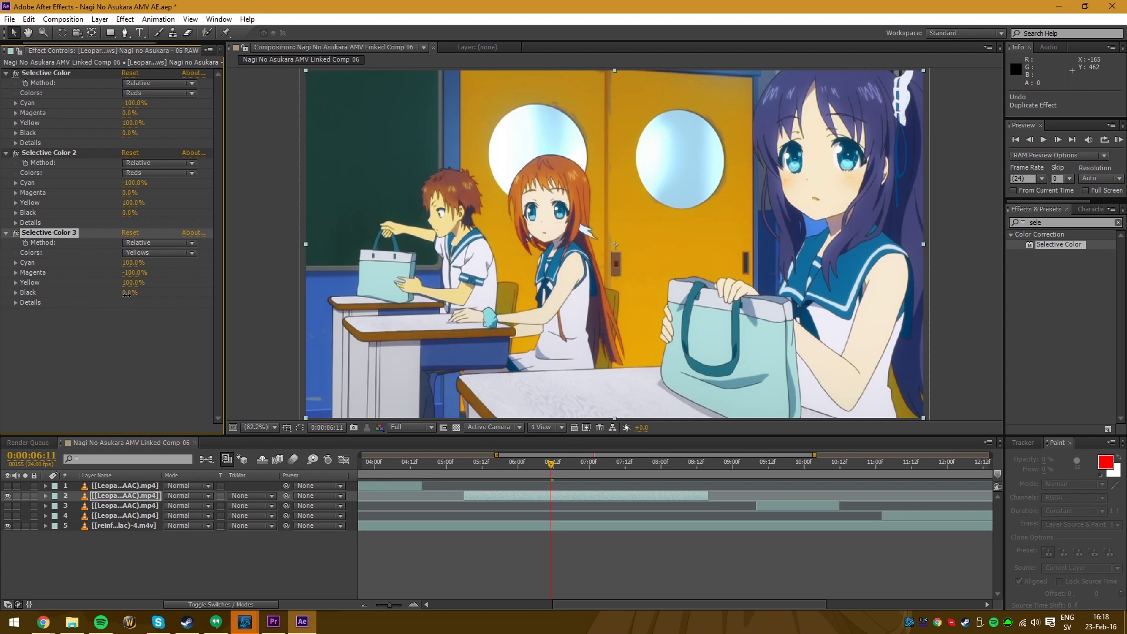
{"action": "left_click_drag", "start_coordinate": [127, 293], "coordinate": [213, 312]}
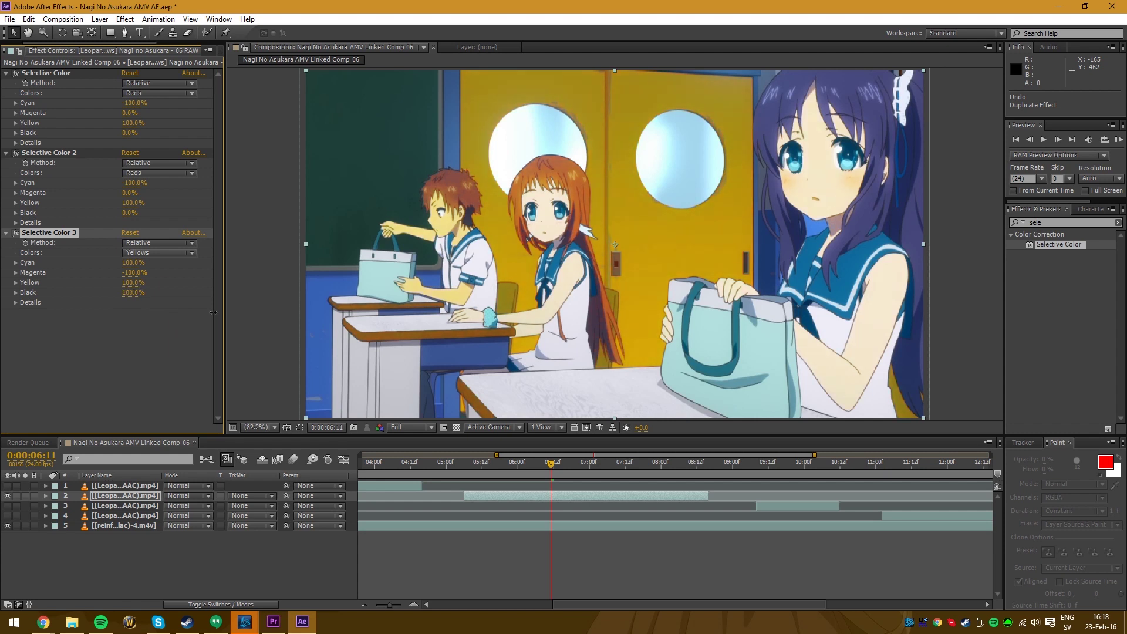
{"action": "key", "text": "Delete"}
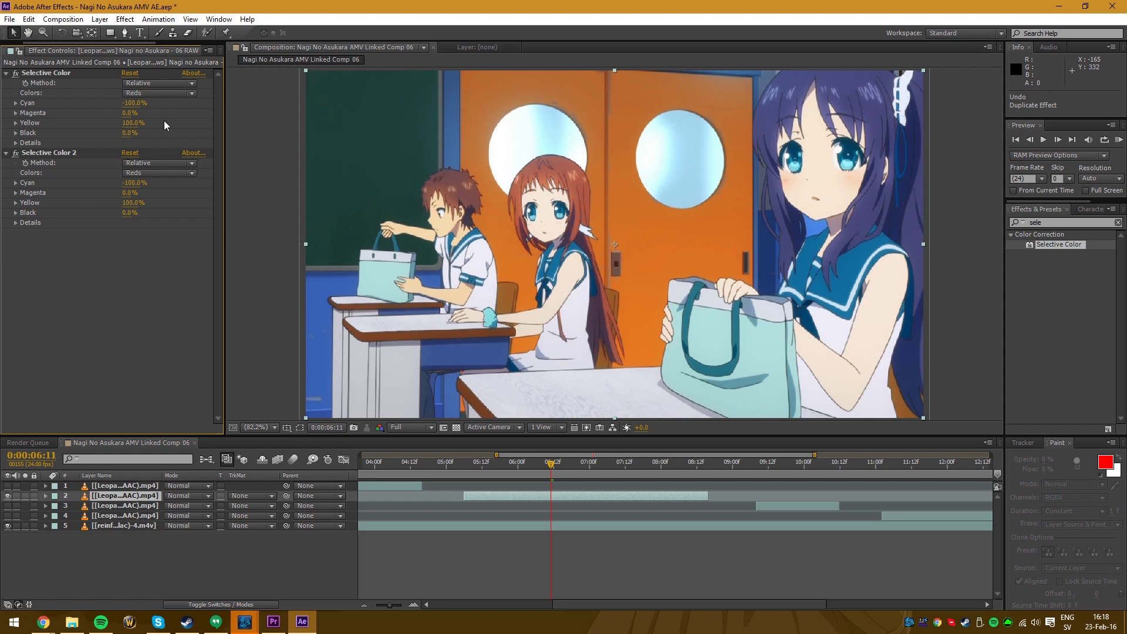
Apply Keylight (1.2) and sample the orange door as the Screen Colour.
{"action": "left_click", "coordinate": [125, 19]}
{"action": "mouse_move", "coordinate": [214, 179]}
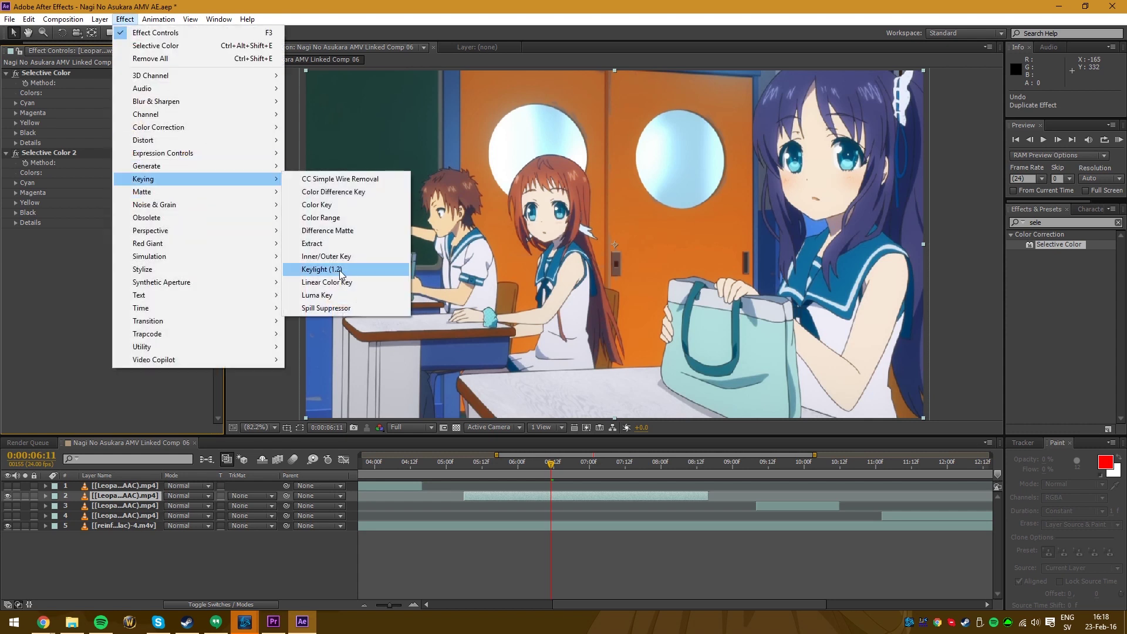
{"action": "left_click", "coordinate": [321, 269]}
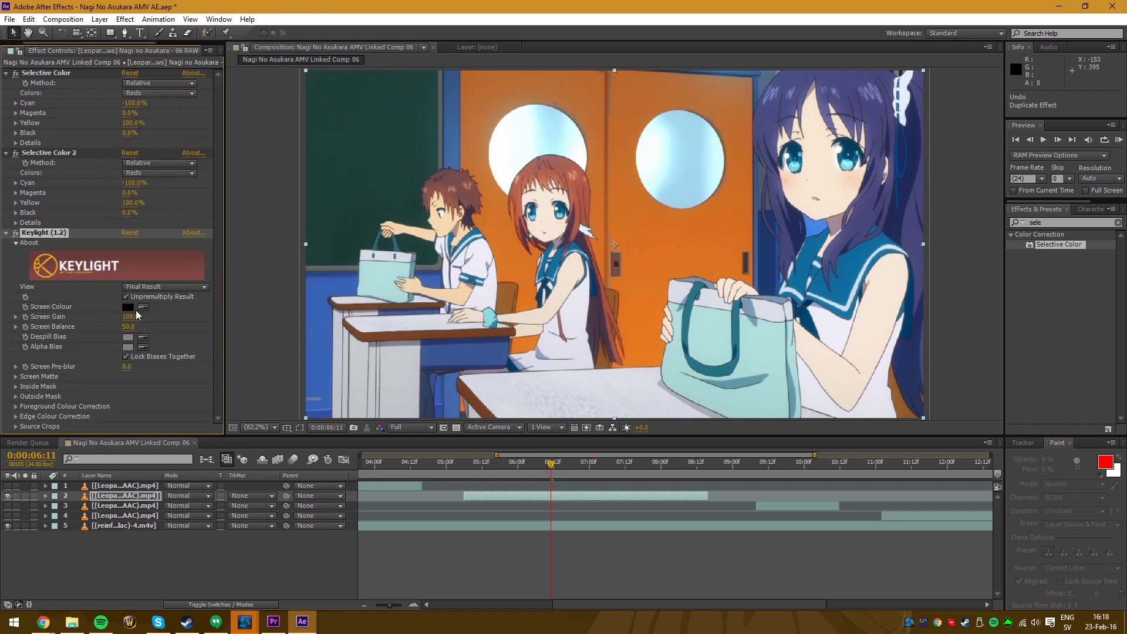
{"action": "left_click", "coordinate": [641, 213]}
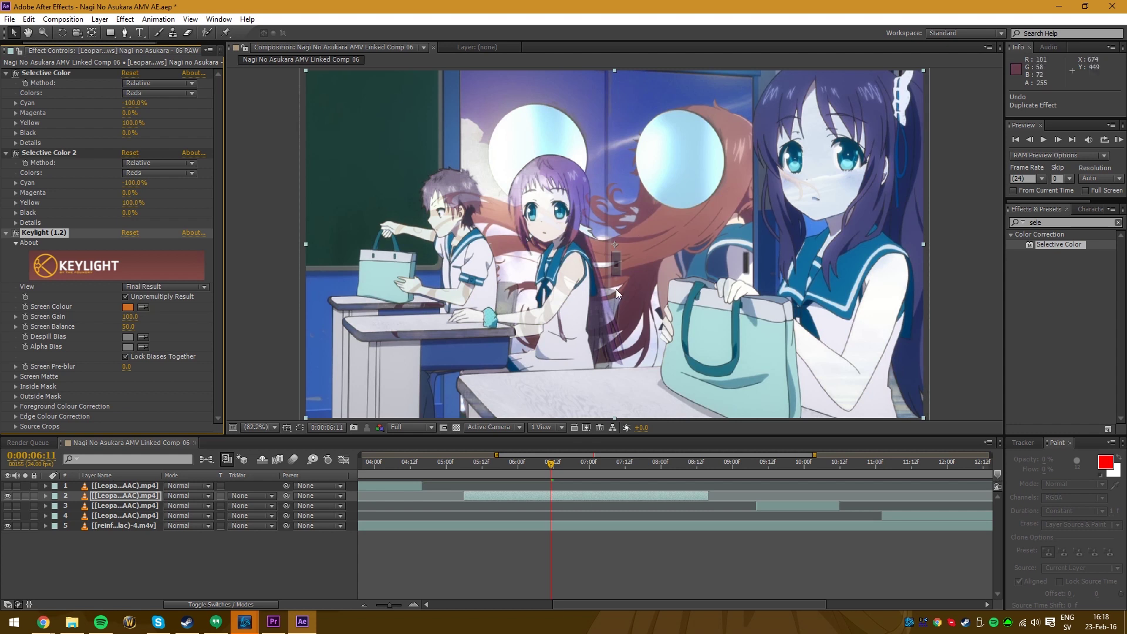
Tune the Screen Matte clipping levels, then return View to Final Result.
{"action": "left_click", "coordinate": [202, 286]}
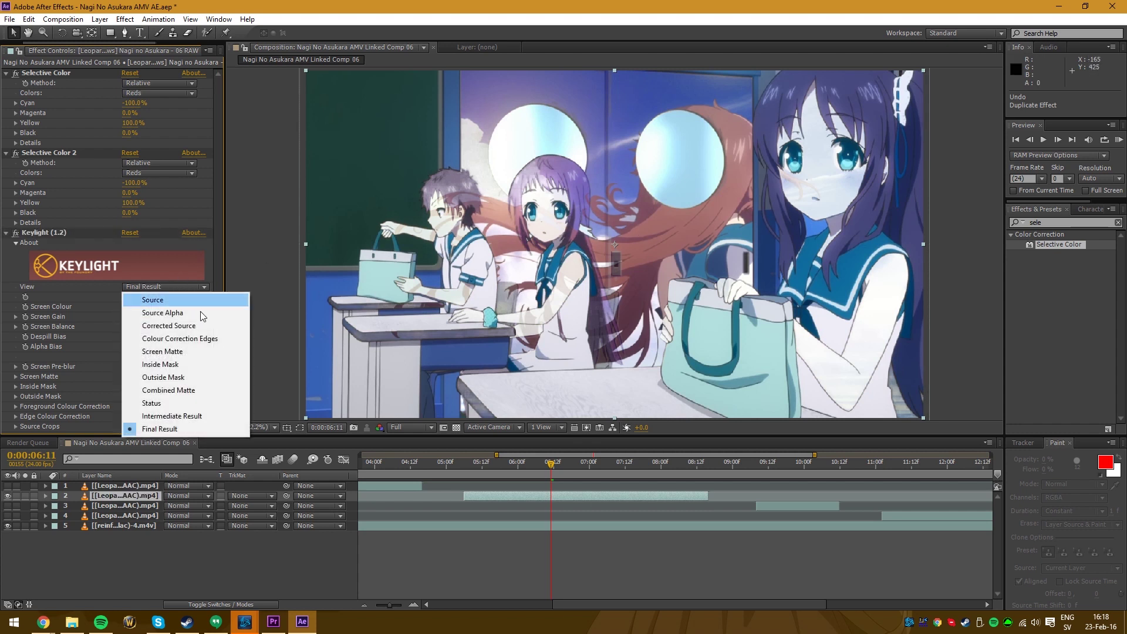
{"action": "left_click", "coordinate": [179, 351]}
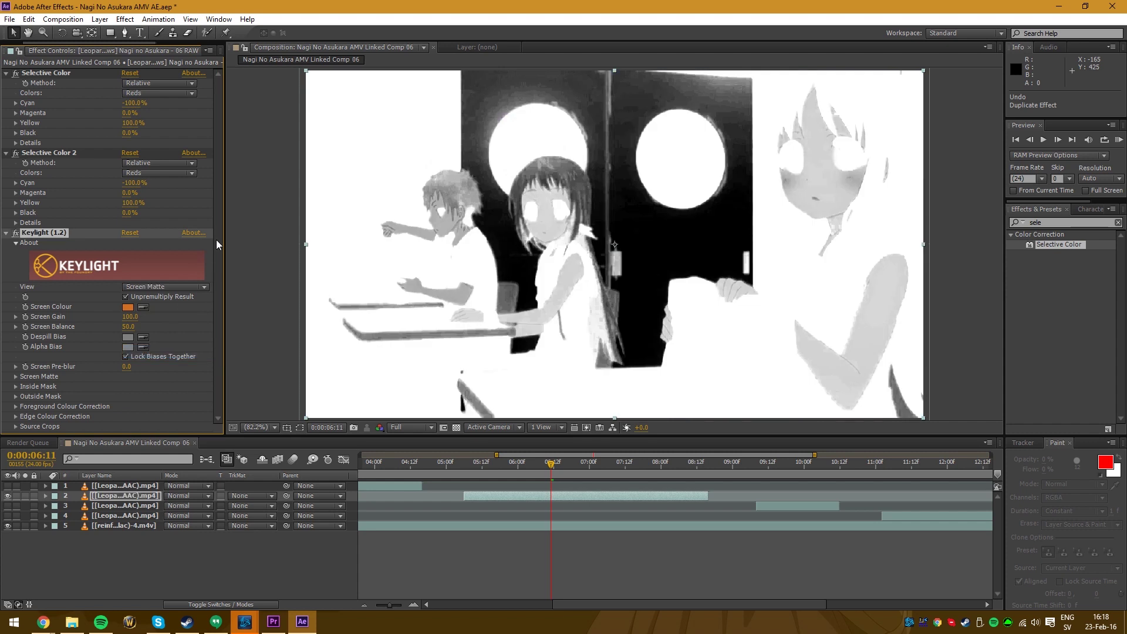
{"action": "left_click", "coordinate": [17, 377]}
{"action": "scroll", "coordinate": [148, 340], "scroll_direction": "down", "scroll_amount": 3}
{"action": "left_click", "coordinate": [127, 298]}
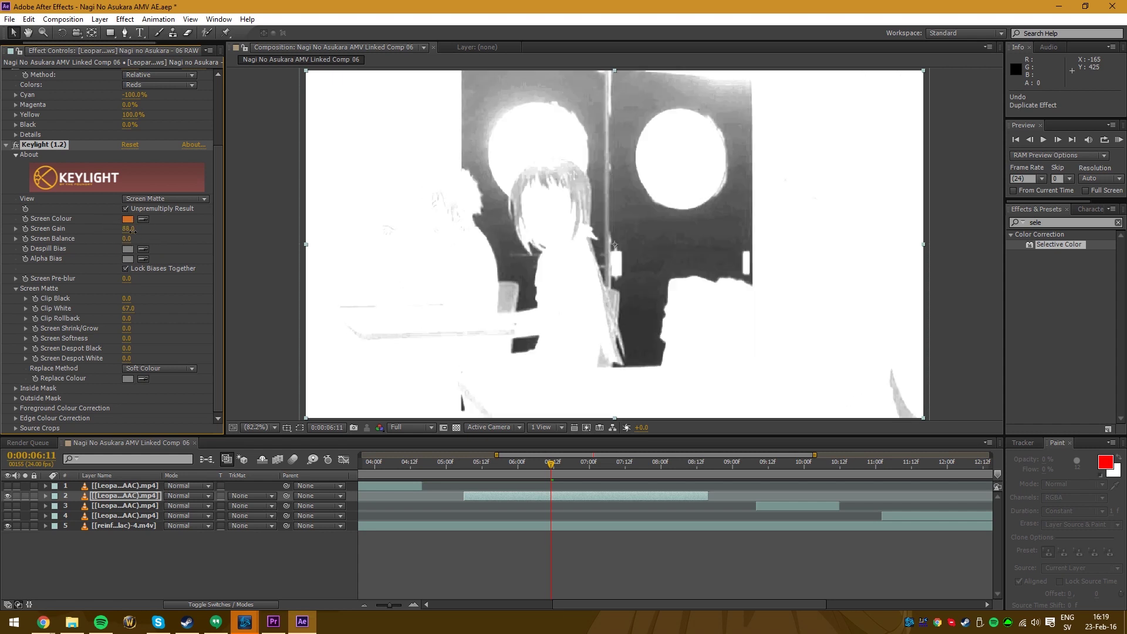
{"action": "left_click", "coordinate": [165, 198]}
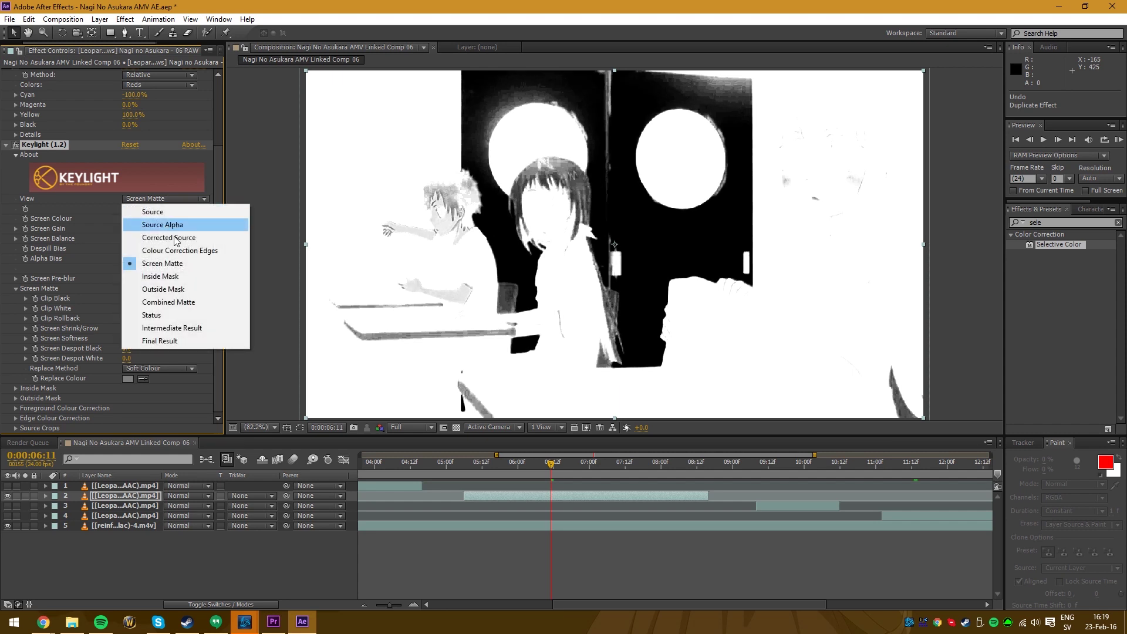
{"action": "left_click", "coordinate": [159, 341]}
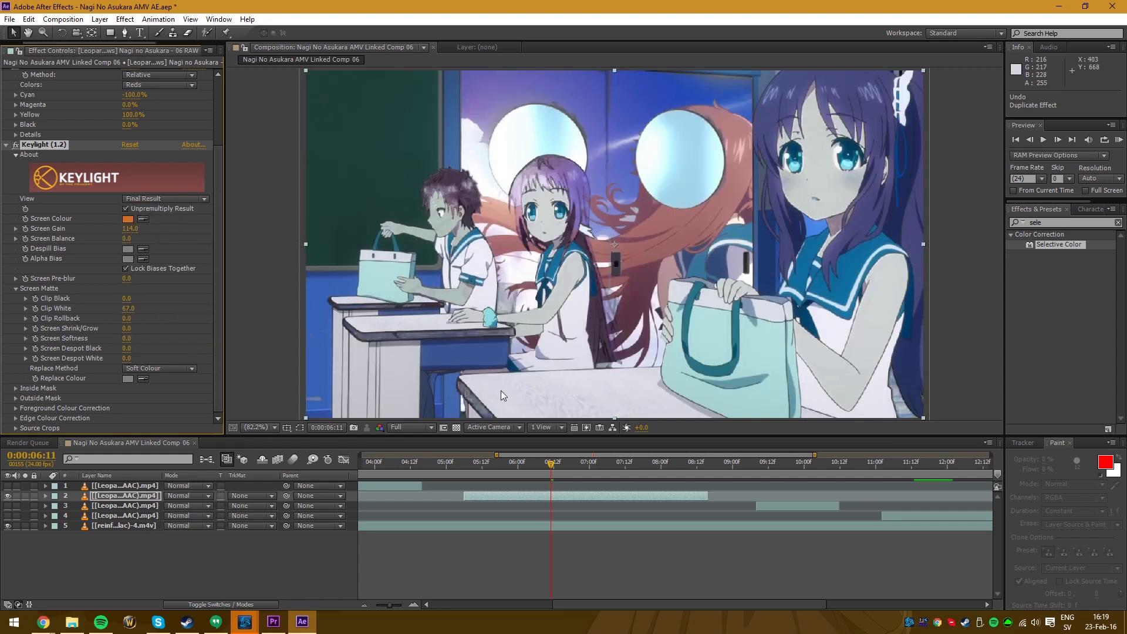
{"action": "left_click", "coordinate": [6, 145]}
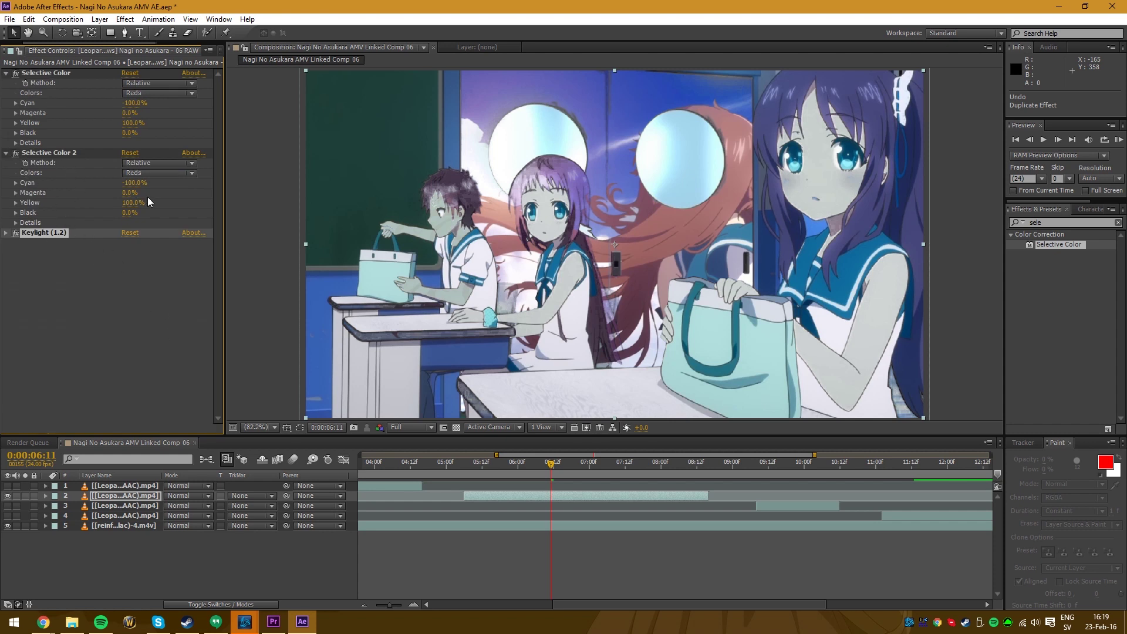
Select and show layer 3 (04 RAW) and fit the whole comp in the viewer.
{"action": "key", "text": ";"}
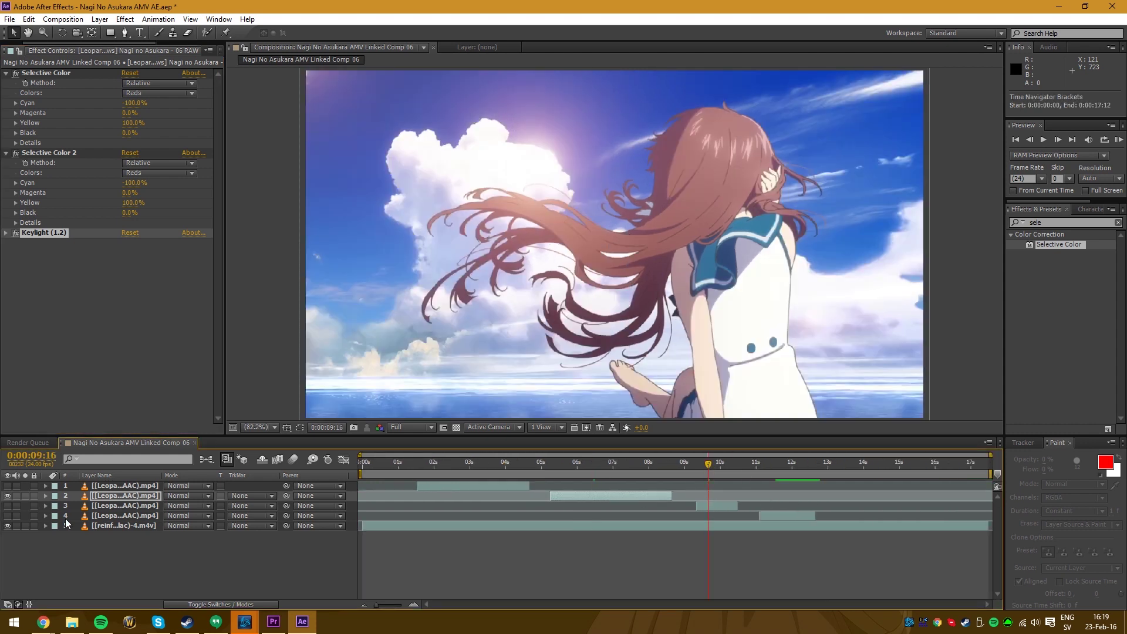
{"action": "left_click", "coordinate": [5, 506]}
{"action": "left_click", "coordinate": [8, 506]}
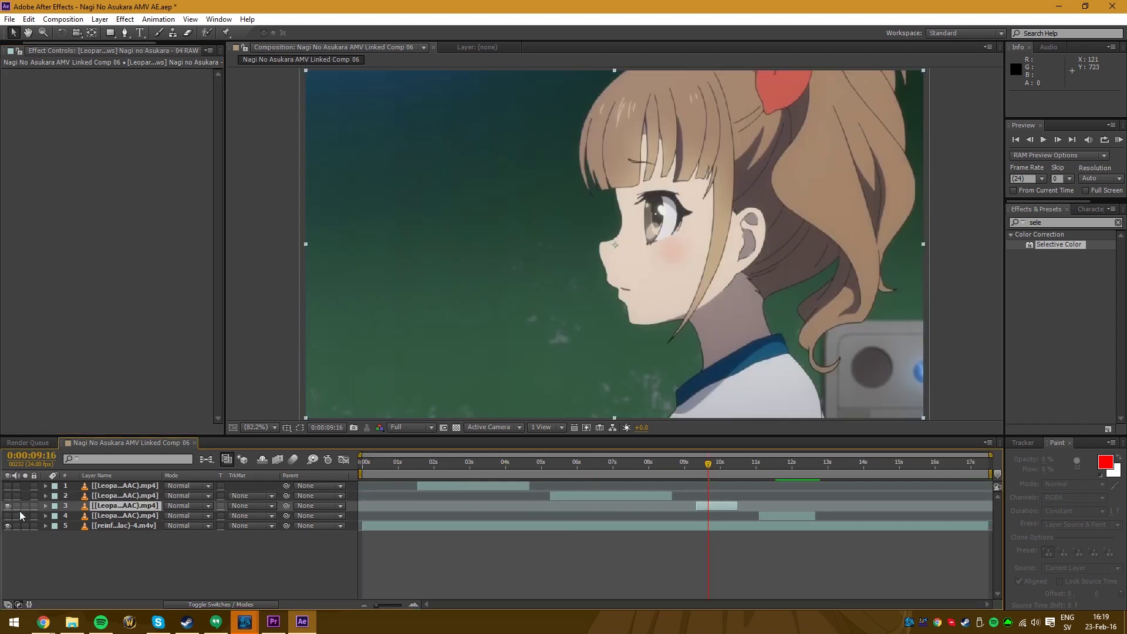
{"action": "scroll", "coordinate": [619, 300], "scroll_direction": "down", "scroll_amount": 2}
{"action": "scroll", "coordinate": [437, 379], "scroll_direction": "up", "scroll_amount": 2}
{"action": "left_click", "coordinate": [246, 427]}
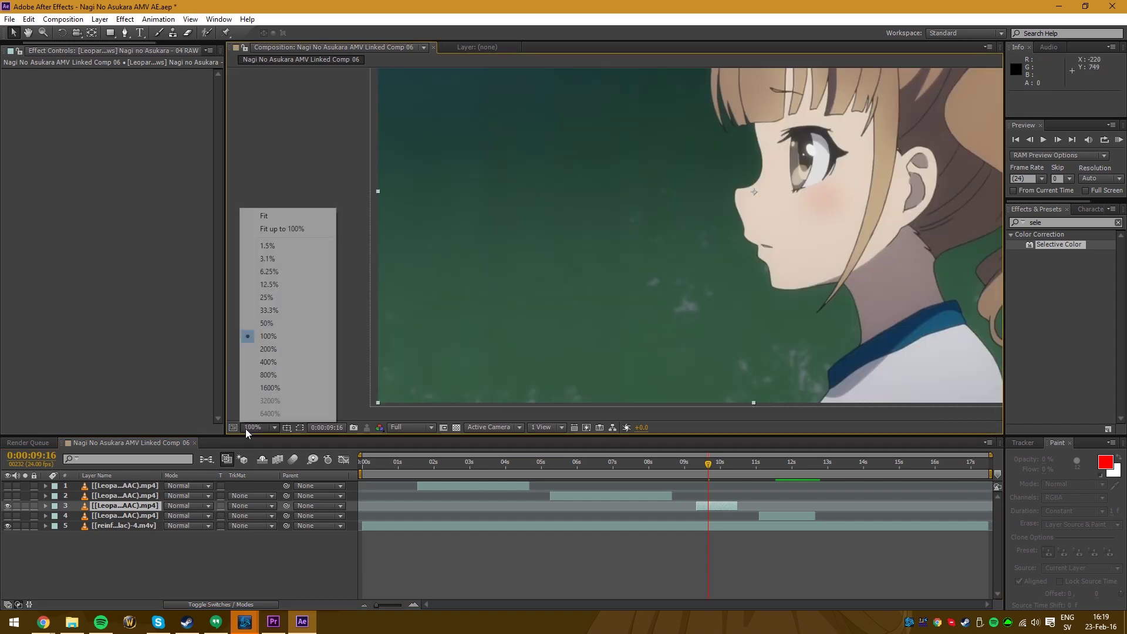
{"action": "left_click", "coordinate": [268, 216]}
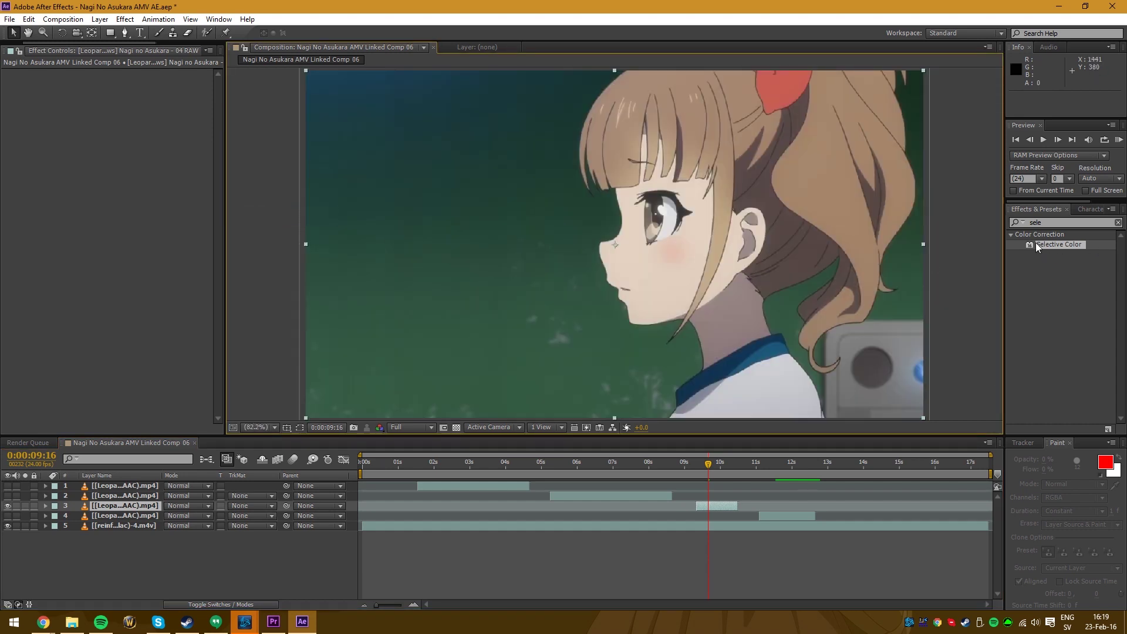
Apply Selective Color to layer 3 with Greens at Cyan 100%, Magenta -100%, Yellow 100%, Black 100%.
{"action": "left_click_drag", "start_coordinate": [1036, 244], "coordinate": [162, 190]}
{"action": "left_click_drag", "start_coordinate": [119, 134], "coordinate": [108, 118]}
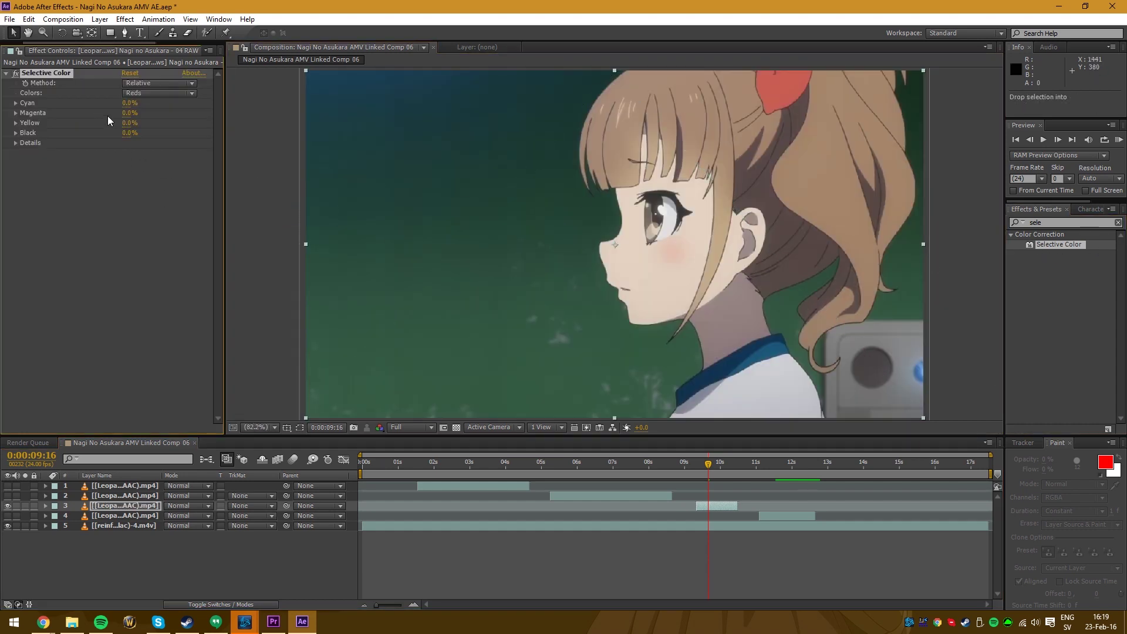
{"action": "left_click", "coordinate": [152, 91]}
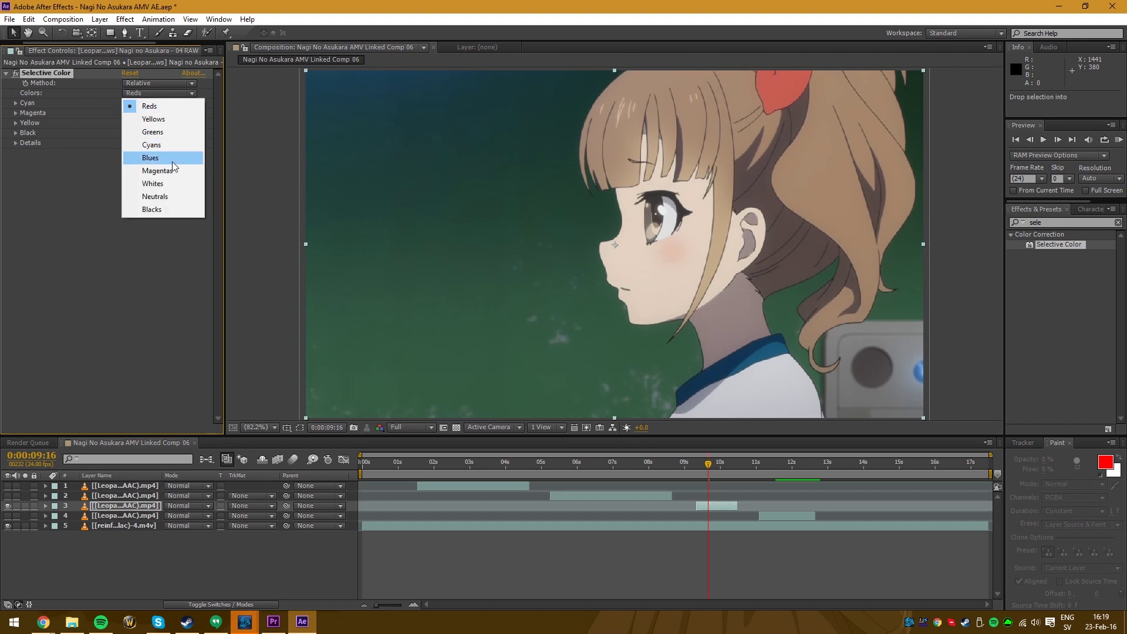
{"action": "left_click", "coordinate": [169, 130]}
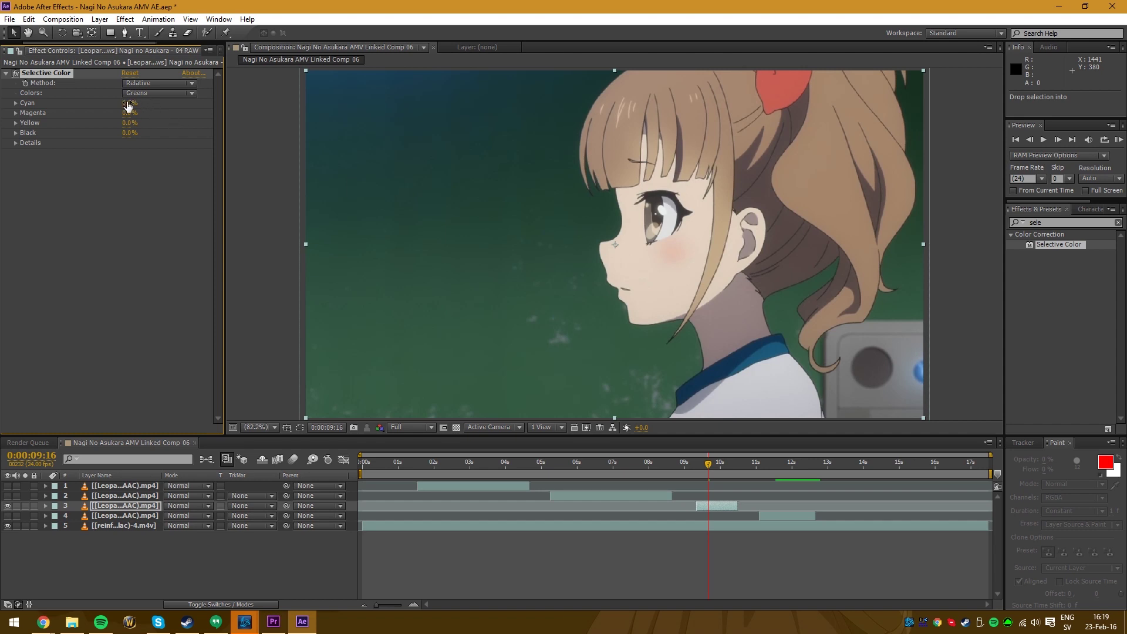
{"action": "left_click_drag", "start_coordinate": [128, 106], "coordinate": [18, 105]}
{"action": "left_click_drag", "start_coordinate": [128, 117], "coordinate": [242, 110]}
{"action": "left_click_drag", "start_coordinate": [130, 104], "coordinate": [322, 92]}
{"action": "left_click_drag", "start_coordinate": [141, 111], "coordinate": [24, 112]}
{"action": "left_click_drag", "start_coordinate": [138, 122], "coordinate": [206, 129]}
{"action": "left_click_drag", "start_coordinate": [126, 133], "coordinate": [375, 145]}
Duplicate the green Selective Color twice, then delete the third copy.
{"action": "left_click", "coordinate": [51, 76]}
{"action": "key", "text": "ctrl+d"}
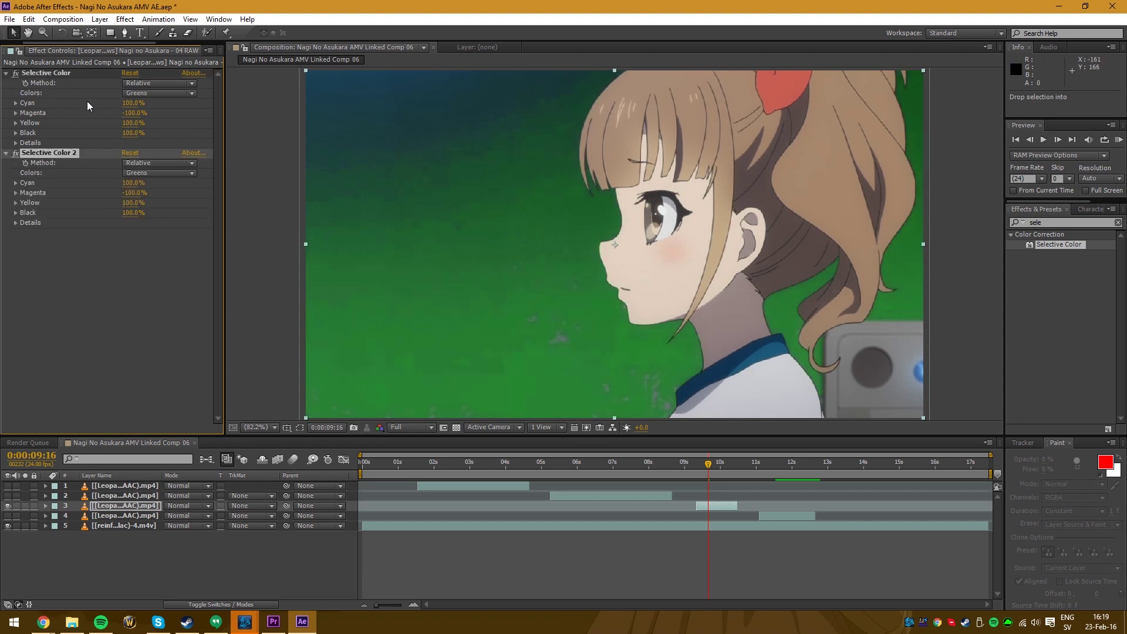
{"action": "key", "text": "ctrl+d"}
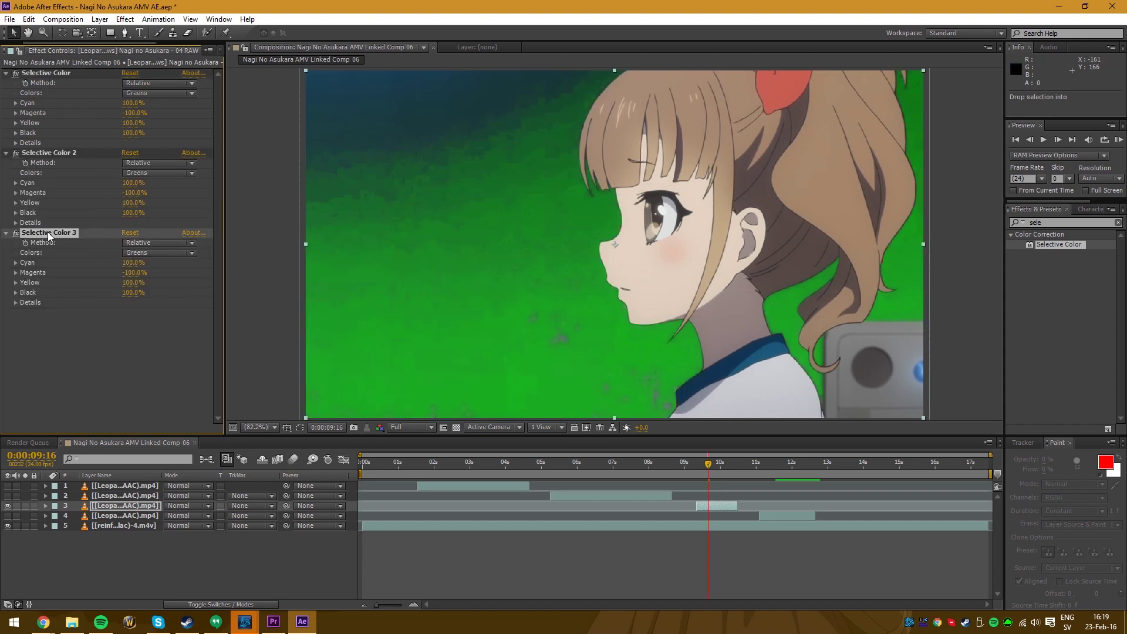
{"action": "key", "text": "Delete"}
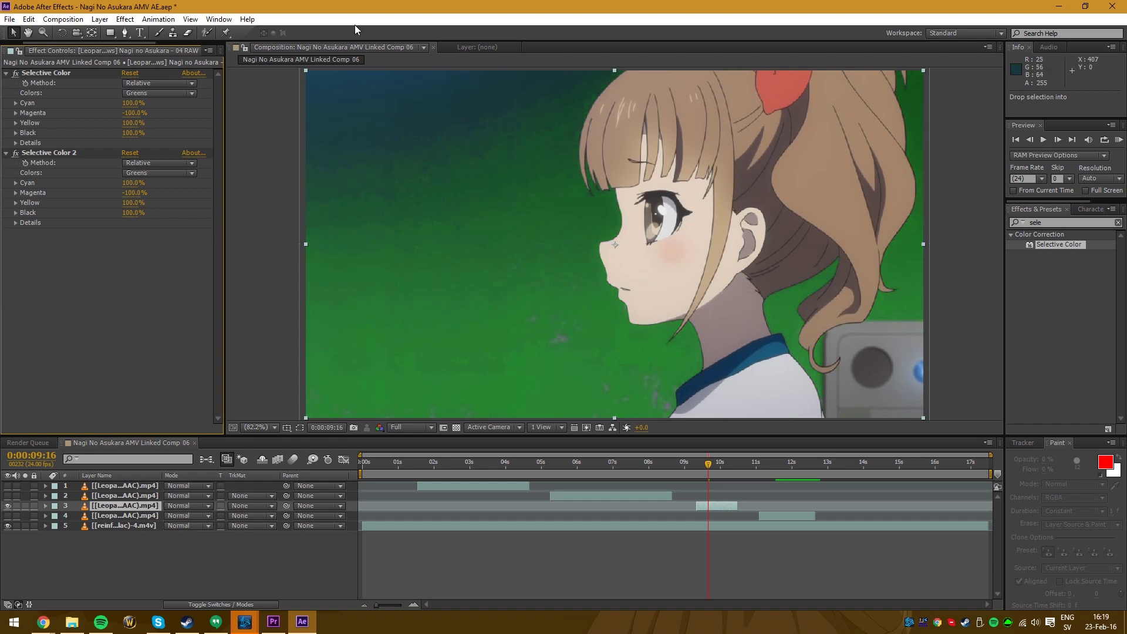
Apply Keylight (1.2) to the clip and set View to Screen Matte.
{"action": "left_click", "coordinate": [125, 19]}
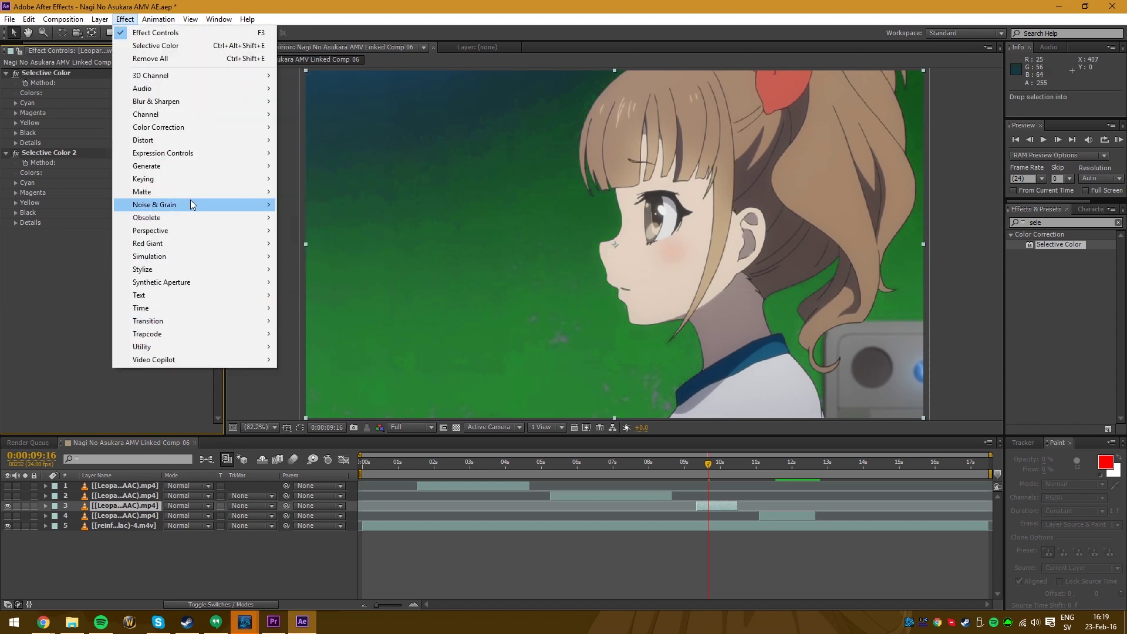
{"action": "mouse_move", "coordinate": [195, 180]}
{"action": "left_click", "coordinate": [315, 269]}
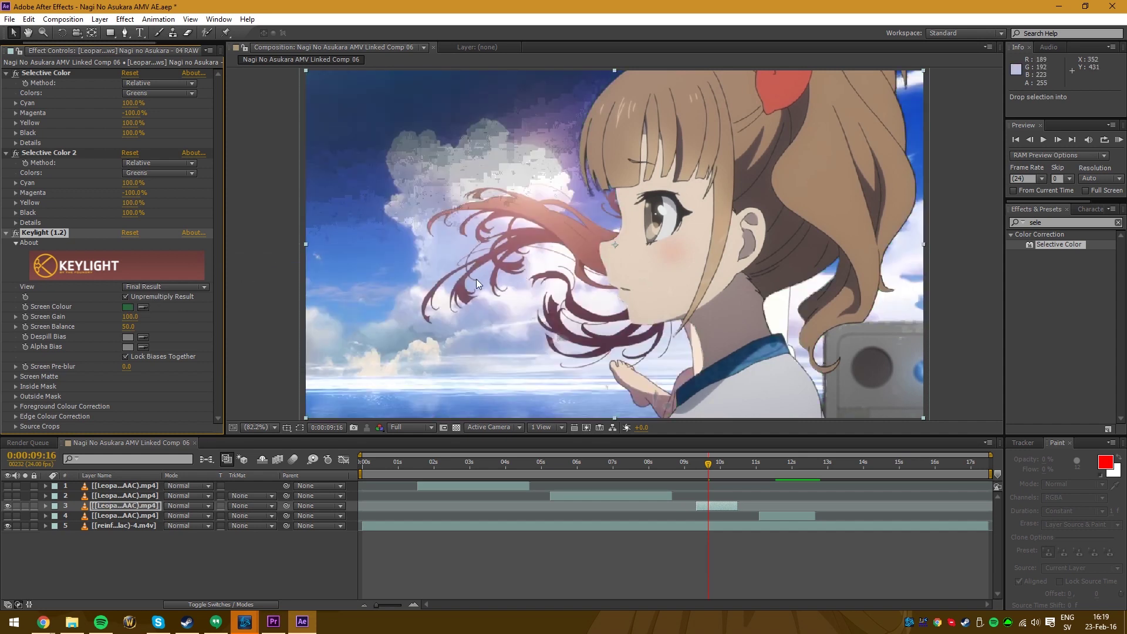
{"action": "left_click", "coordinate": [147, 287]}
{"action": "left_click", "coordinate": [170, 353]}
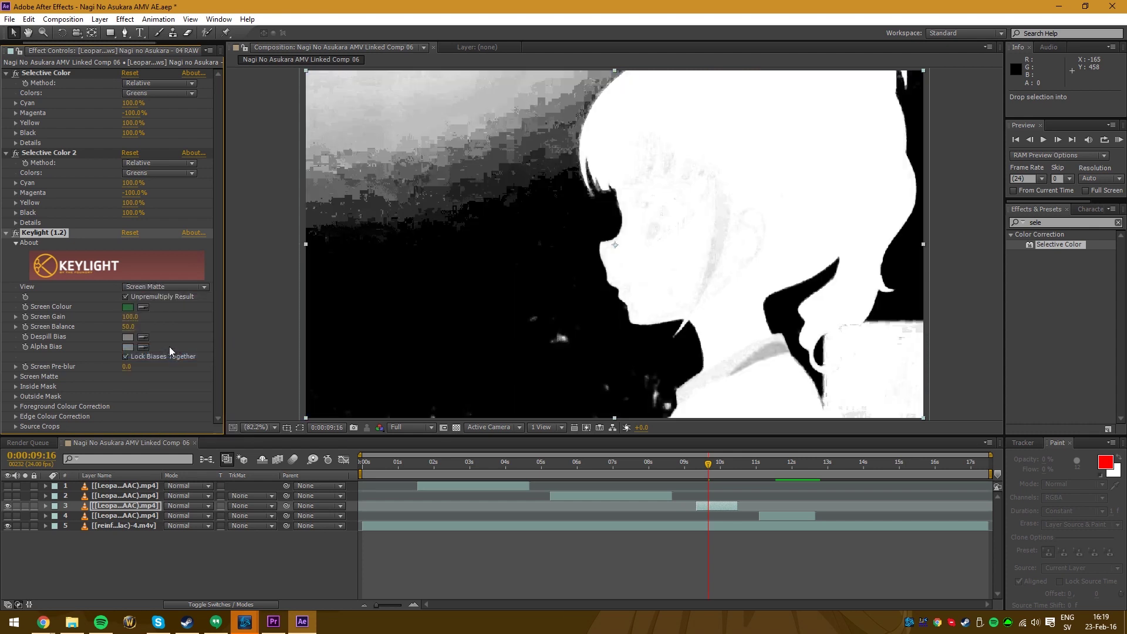
Set Clip Black 91 and Clip White 92, test Clip Rollback, and lower Screen Balance to 38.
{"action": "left_click", "coordinate": [17, 377]}
{"action": "scroll", "coordinate": [19, 376], "scroll_direction": "down", "scroll_amount": 3}
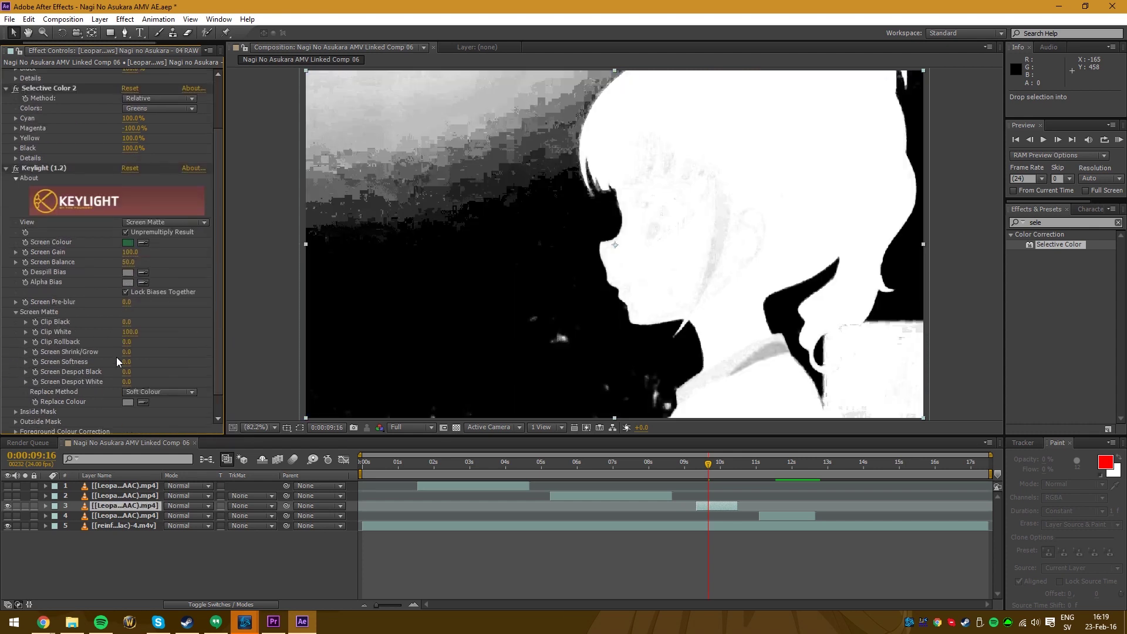
{"action": "mouse_move", "coordinate": [127, 298]}
{"action": "left_mouse_down"}
{"action": "mouse_move", "coordinate": [176, 294]}
{"action": "mouse_move", "coordinate": [127, 309]}
{"action": "left_mouse_up"}
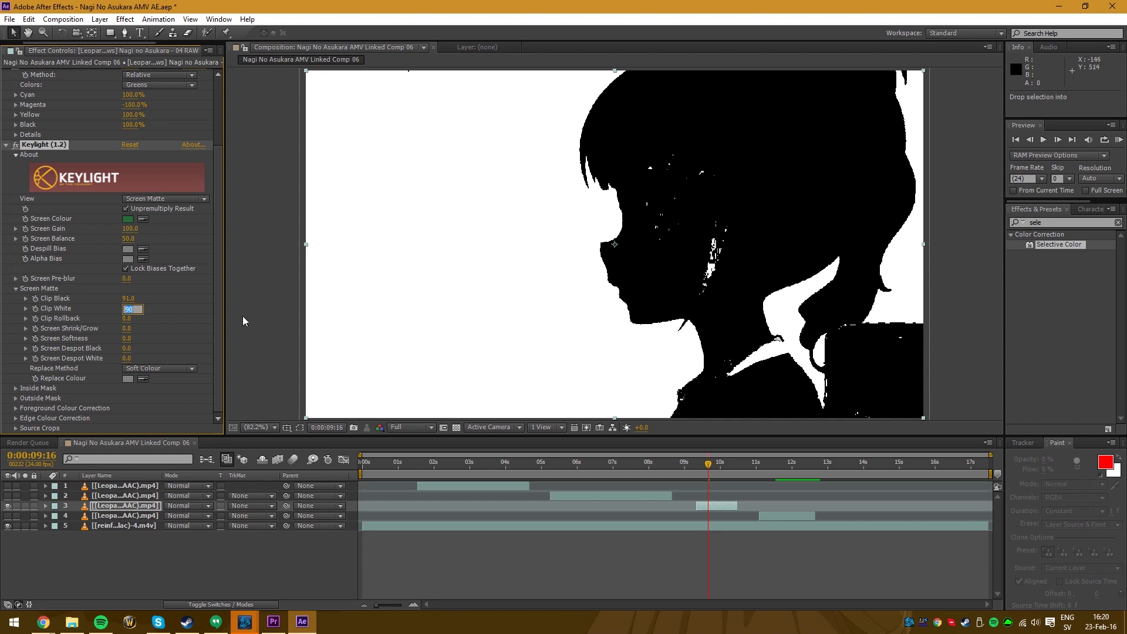
{"action": "type", "text": "92"}
{"action": "key", "text": "Return"}
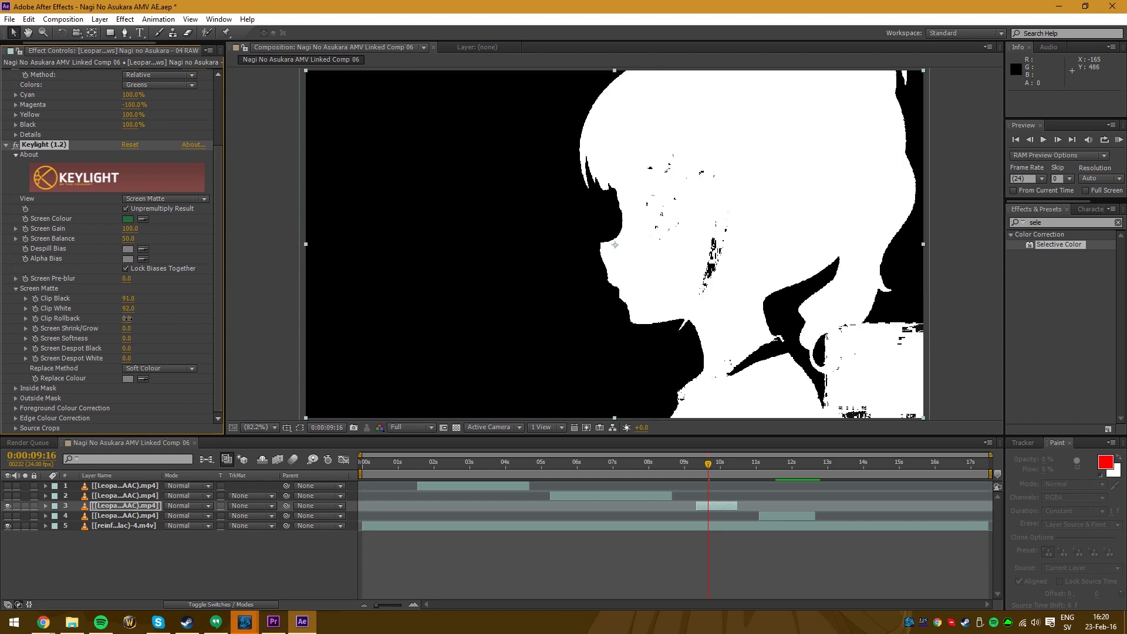
{"action": "left_click_drag", "start_coordinate": [129, 318], "coordinate": [118, 315]}
{"action": "left_click_drag", "start_coordinate": [126, 239], "coordinate": [118, 229]}
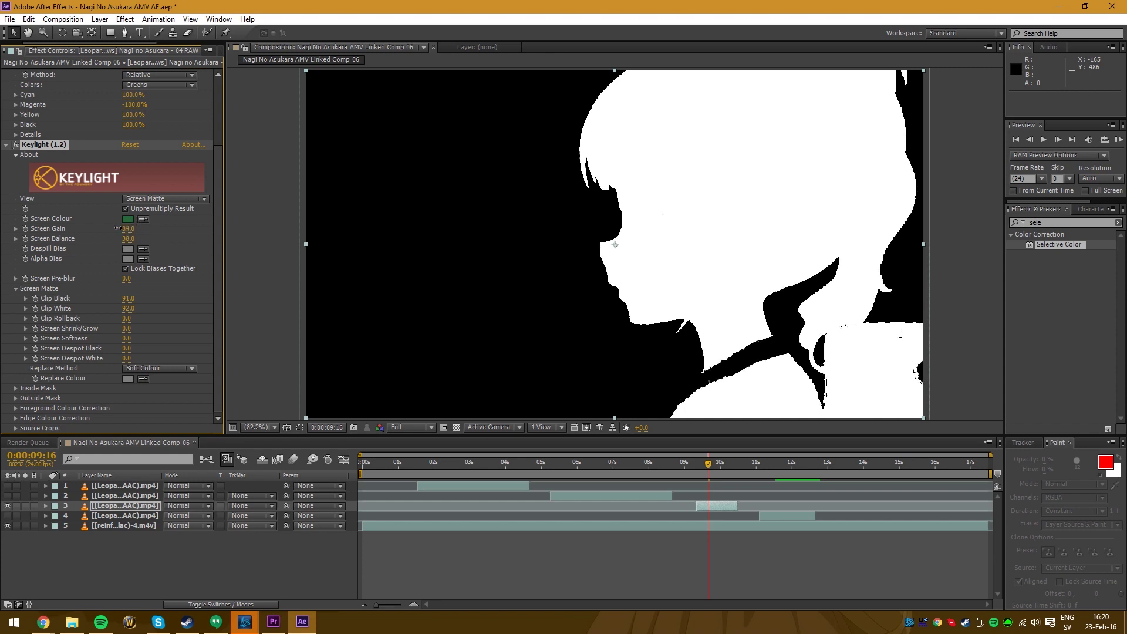
{"action": "left_click", "coordinate": [161, 199]}
Start the work area near 9 seconds and RAM-preview the final keyed shot.
{"action": "left_click", "coordinate": [160, 346]}
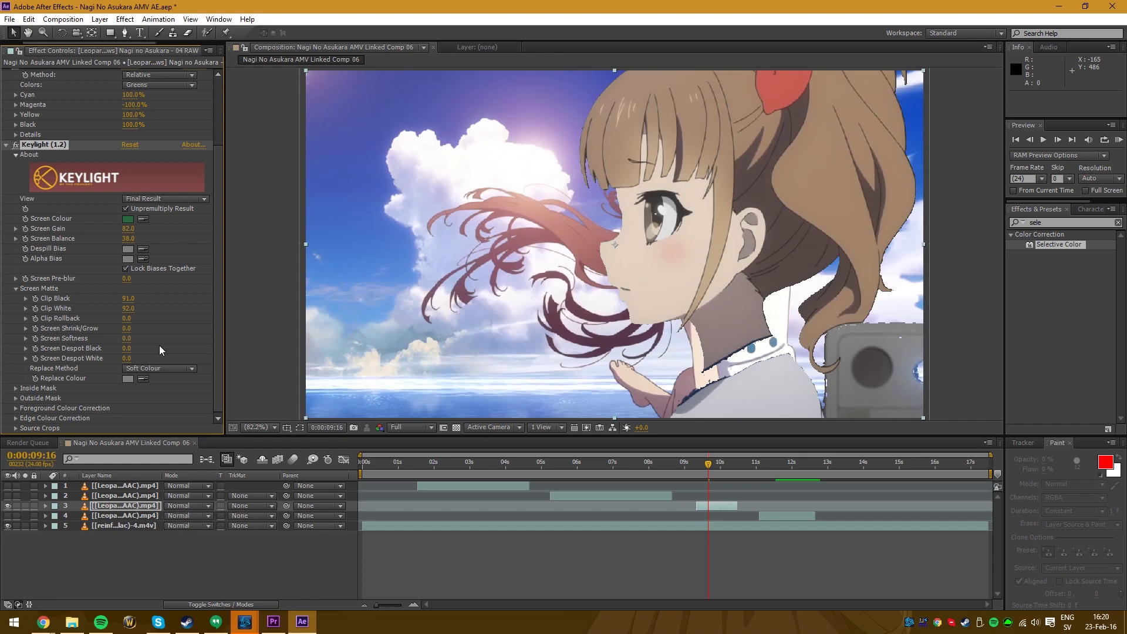
{"action": "left_click_drag", "start_coordinate": [703, 473], "coordinate": [697, 466]}
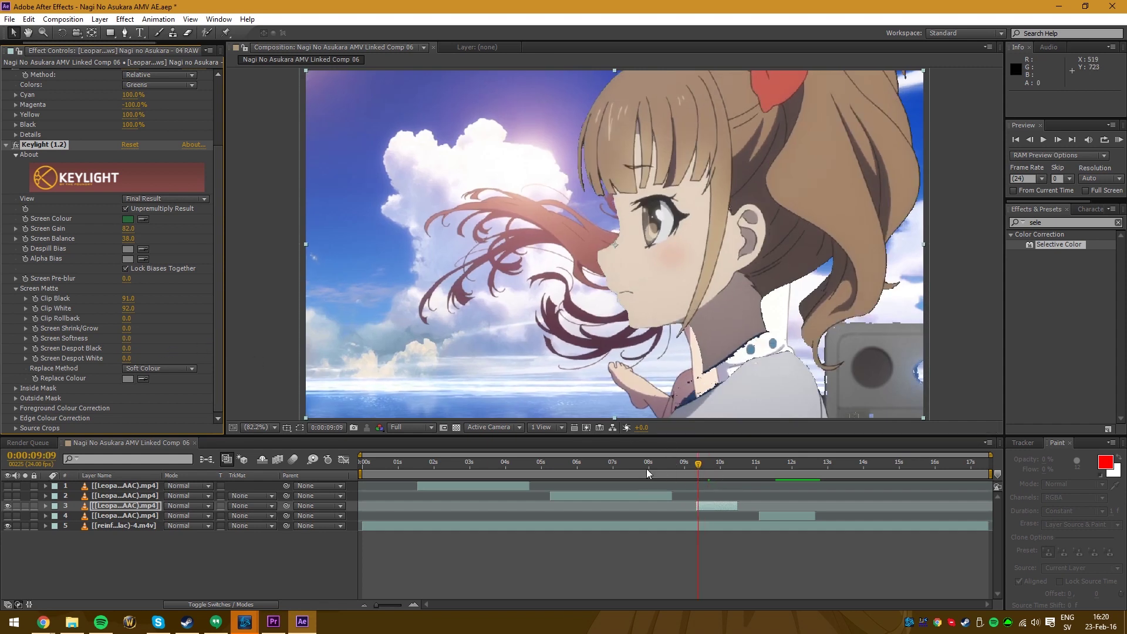
{"action": "left_click_drag", "start_coordinate": [364, 474], "coordinate": [691, 474]}
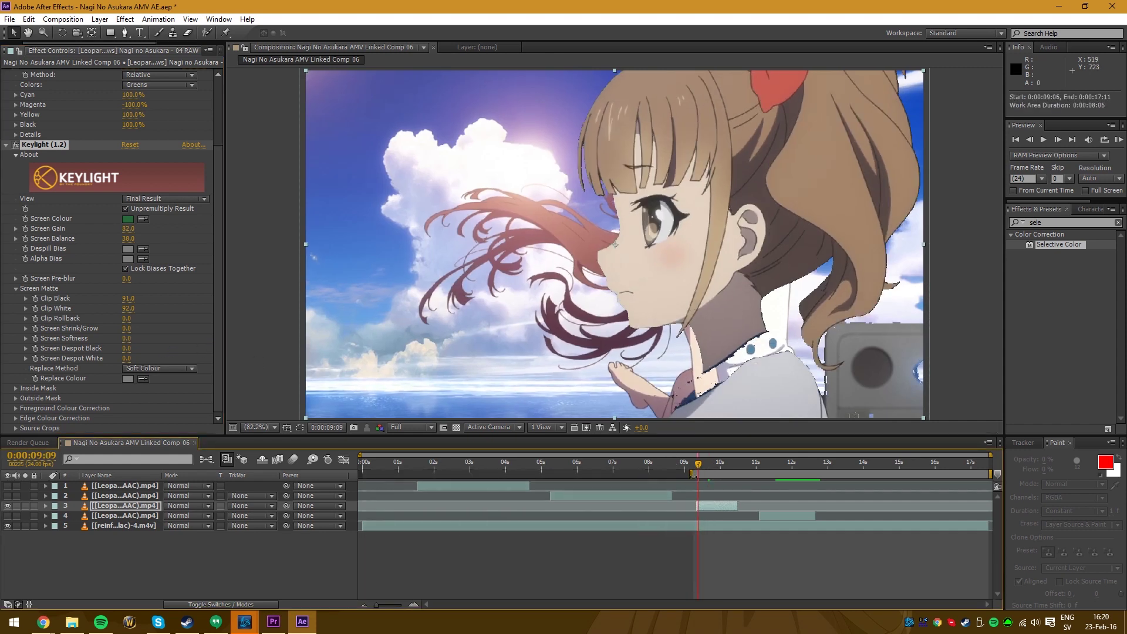
{"action": "key", "text": "KP_0"}
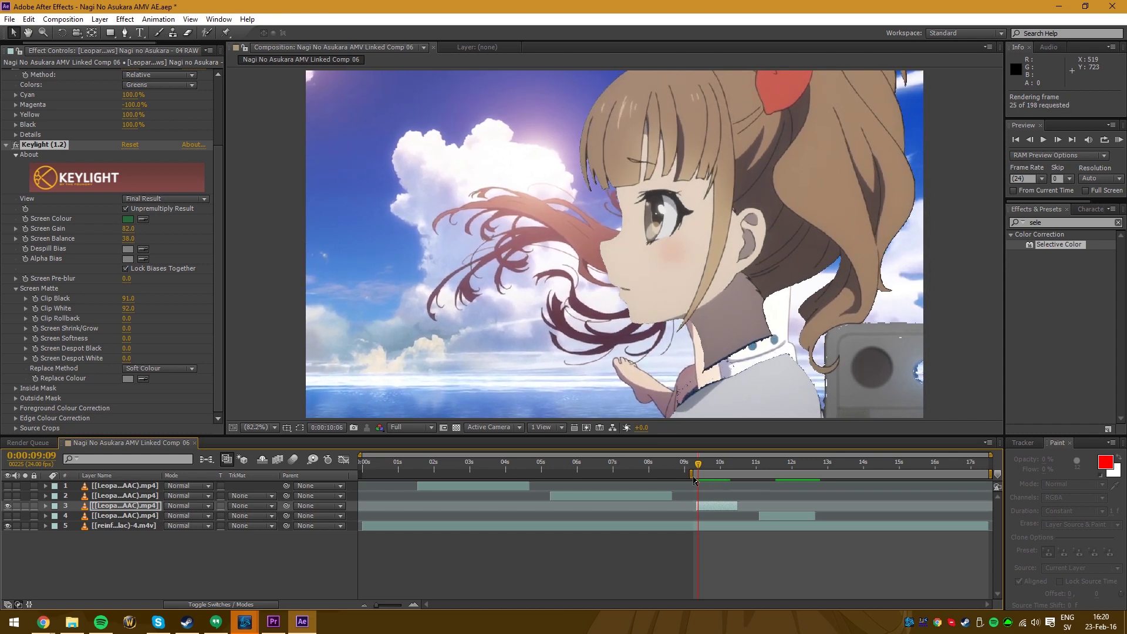
{"action": "left_click", "coordinate": [695, 480]}
{"action": "scroll", "coordinate": [745, 495], "scroll_direction": "up", "scroll_amount": 5}
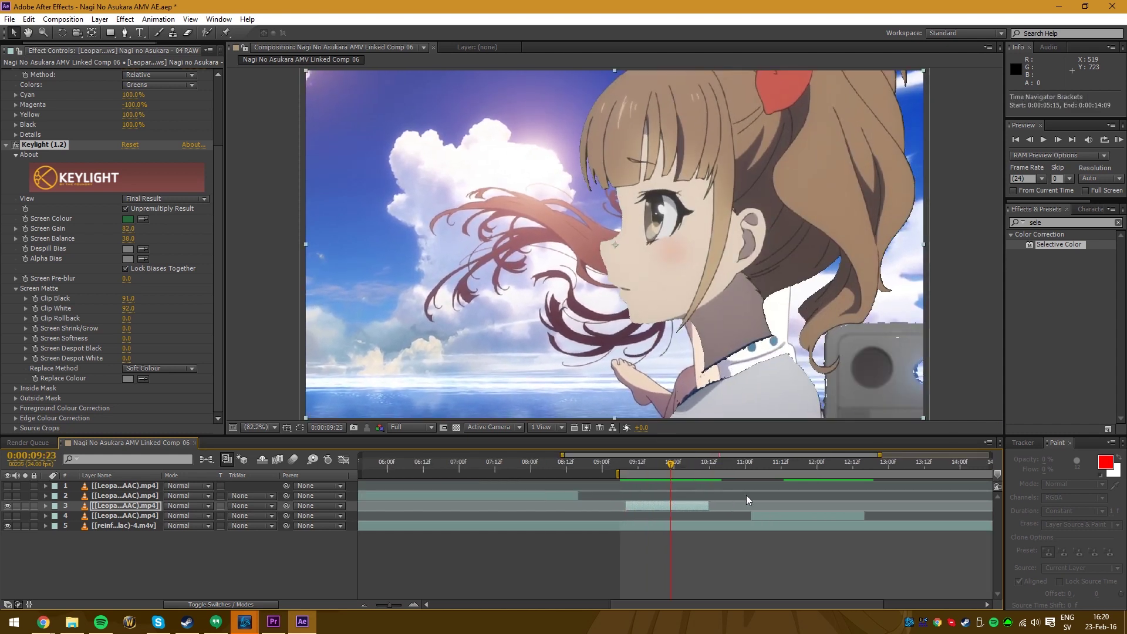
{"action": "left_click_drag", "start_coordinate": [601, 464], "coordinate": [578, 462]}
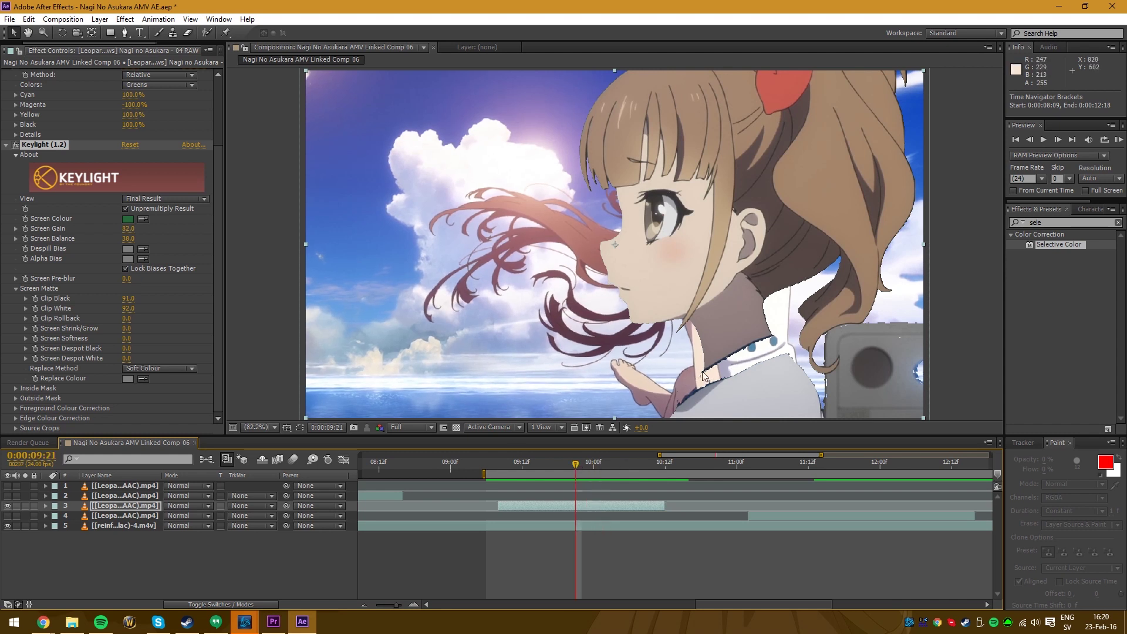
Check the source and screen matte views, testing Screen Shrink/Grow at 4.0 before resetting it to 0.
{"action": "left_click", "coordinate": [161, 198]}
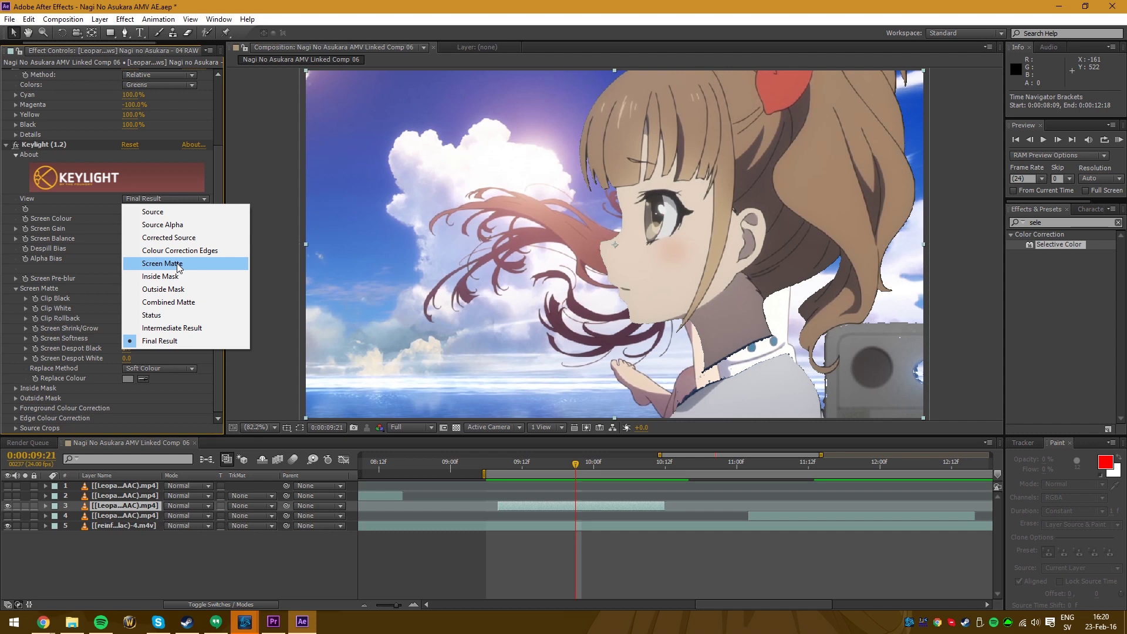
{"action": "left_click", "coordinate": [170, 212]}
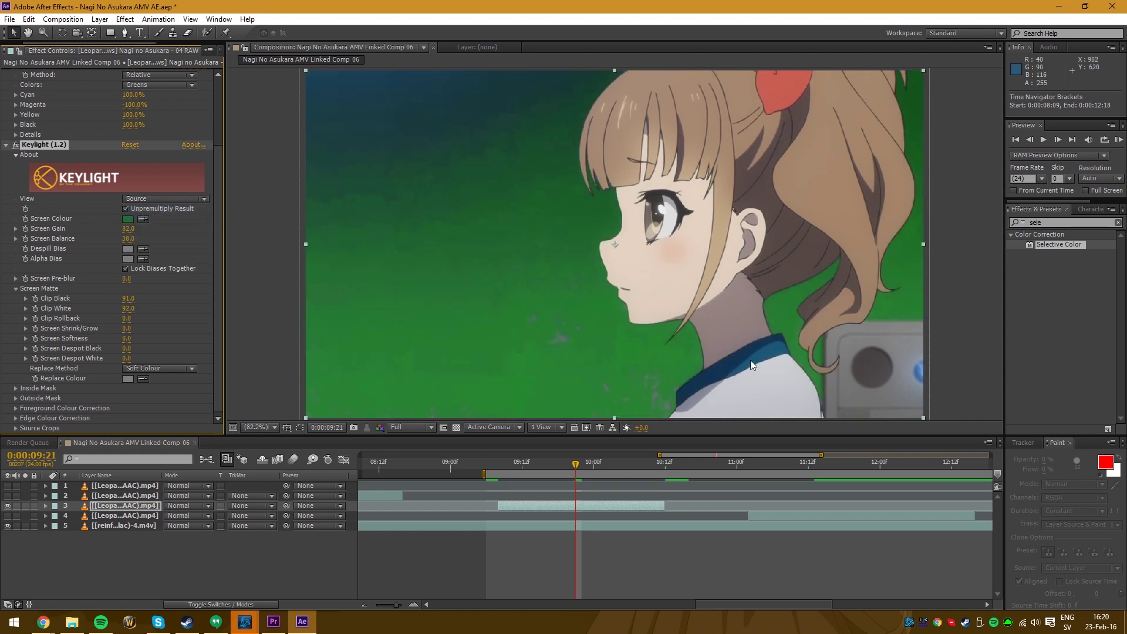
{"action": "left_click", "coordinate": [164, 199]}
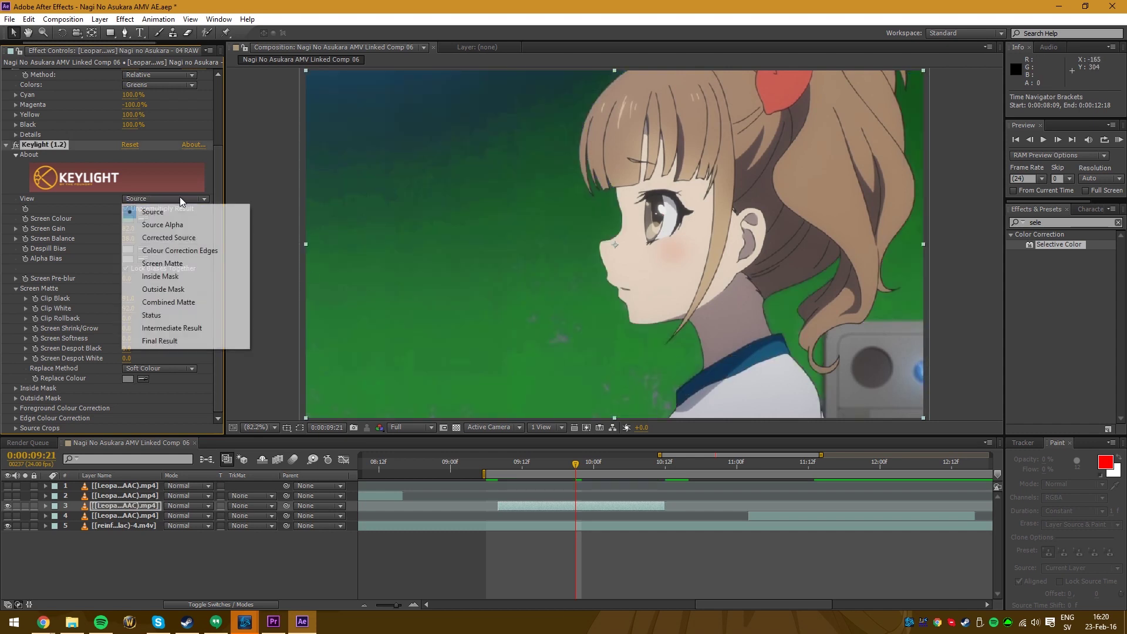
{"action": "left_click", "coordinate": [162, 263]}
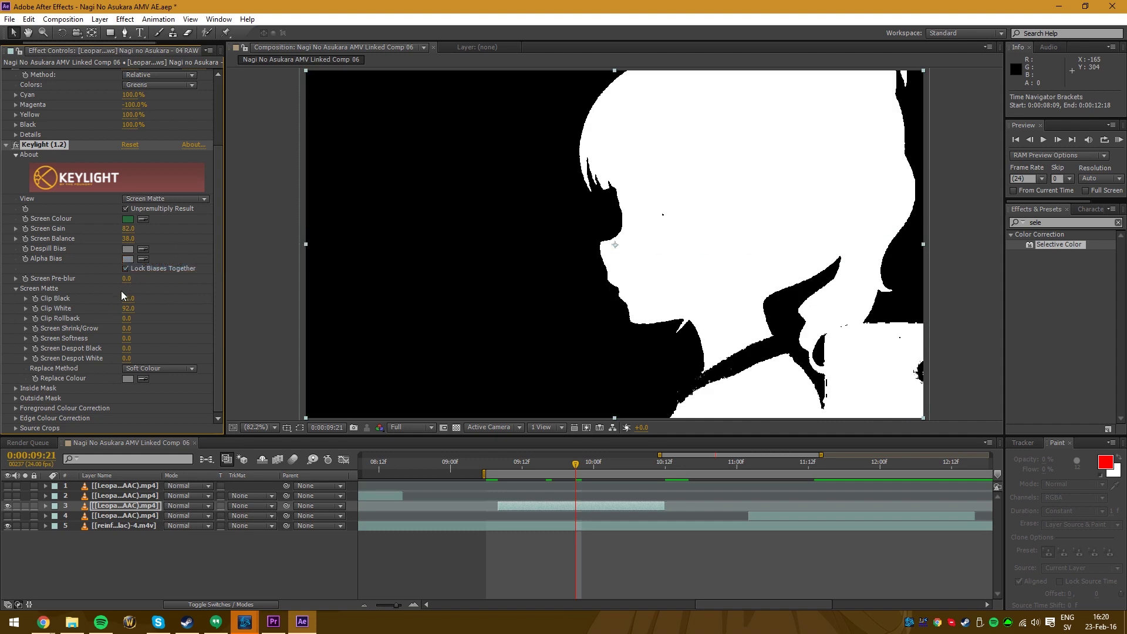
{"action": "left_click", "coordinate": [126, 329]}
{"action": "key", "text": "Return"}
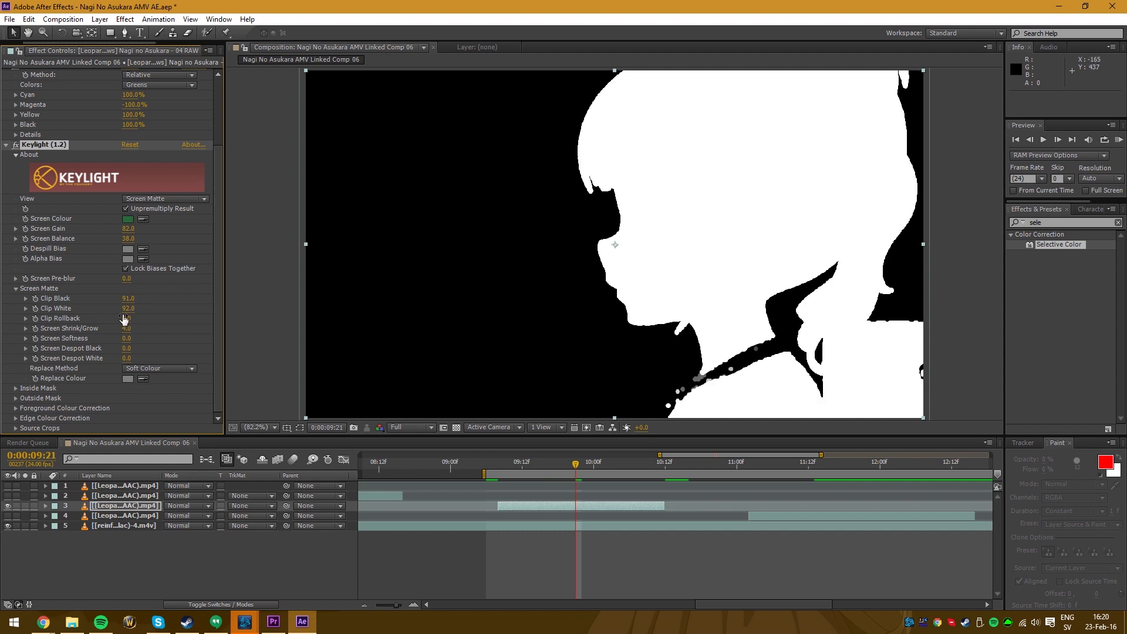
{"action": "left_click", "coordinate": [148, 198]}
{"action": "left_click", "coordinate": [174, 337]}
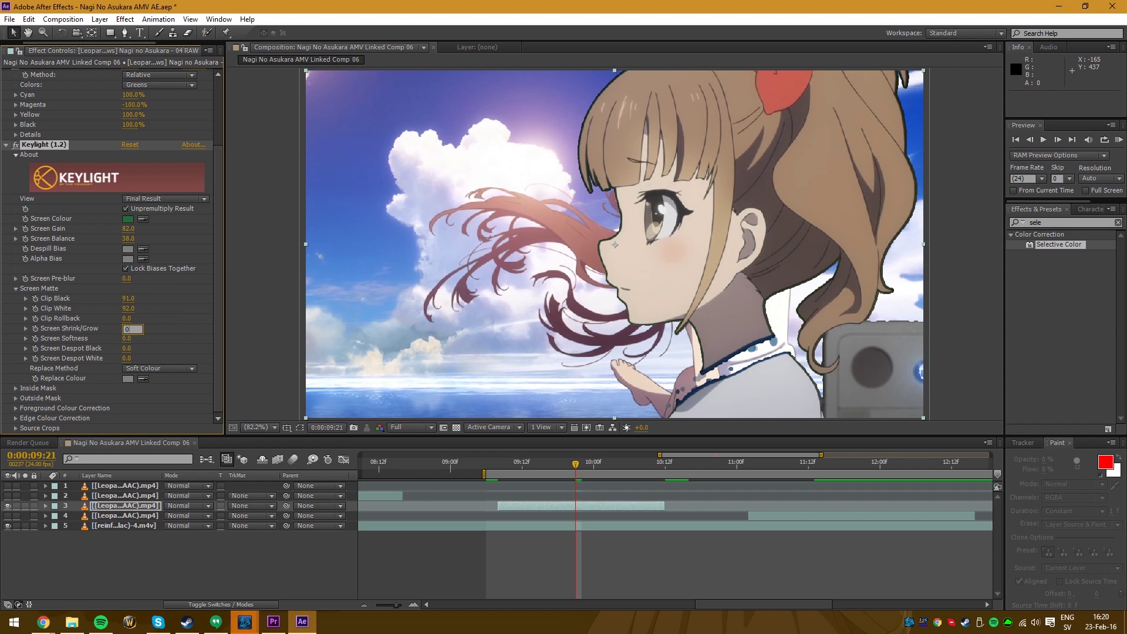
{"action": "key", "text": "Return"}
Set Screen Shrink/Grow to -1.0 and Screen Softness to 2.0, checking frames around 09:20.
{"action": "left_click", "coordinate": [125, 338]}
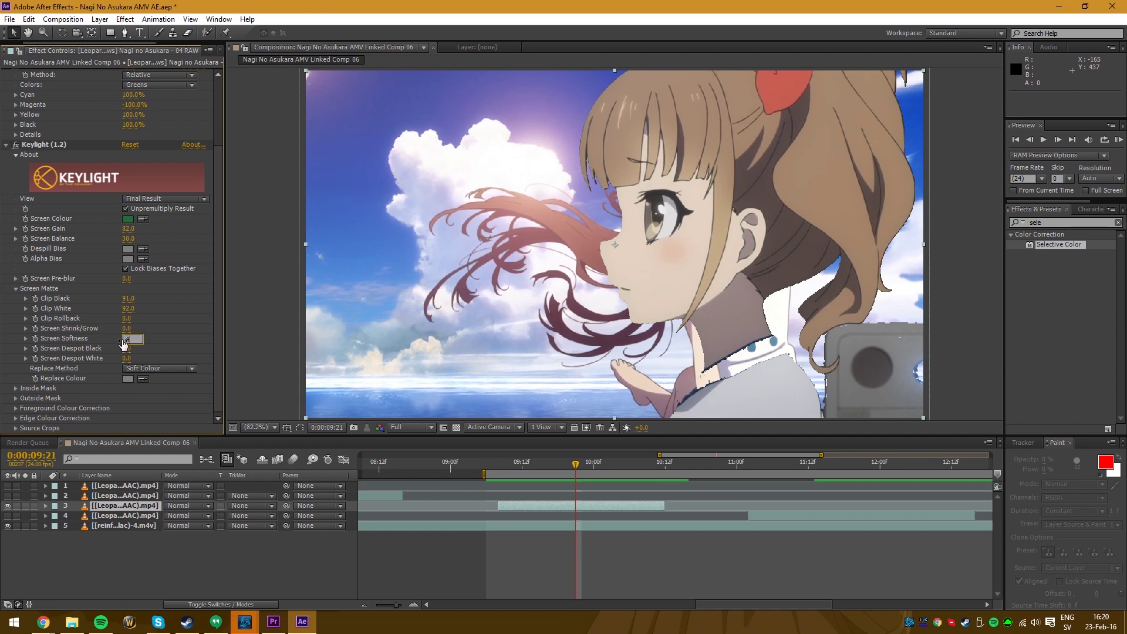
{"action": "type", "text": "4"}
{"action": "key", "text": "Return"}
{"action": "left_click", "coordinate": [127, 328]}
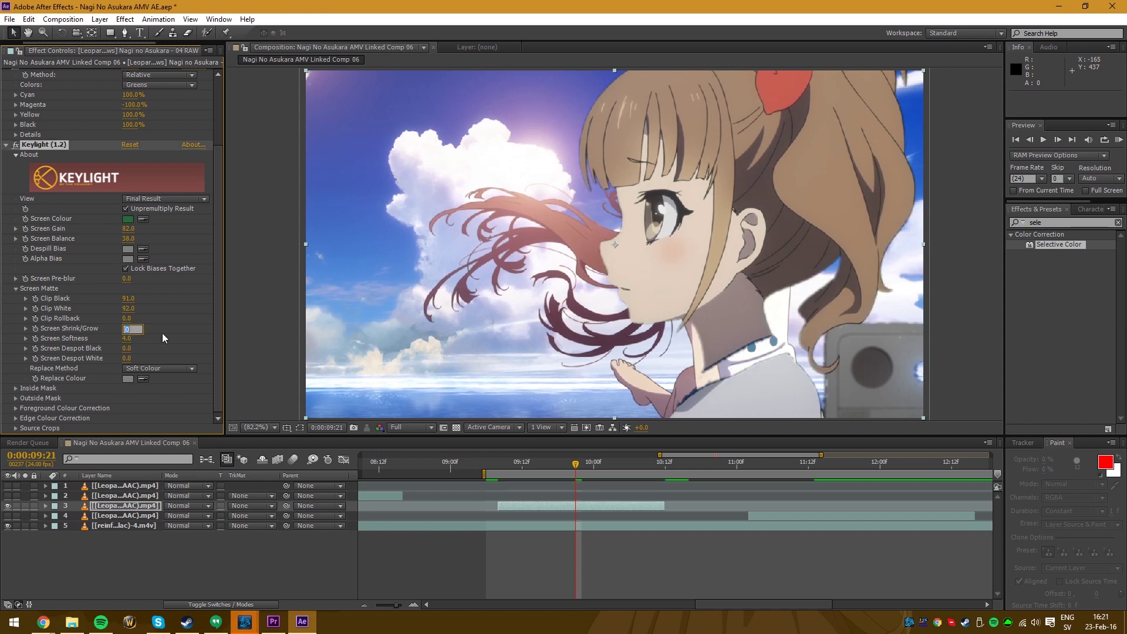
{"action": "type", "text": "-1"}
{"action": "key", "text": "Return"}
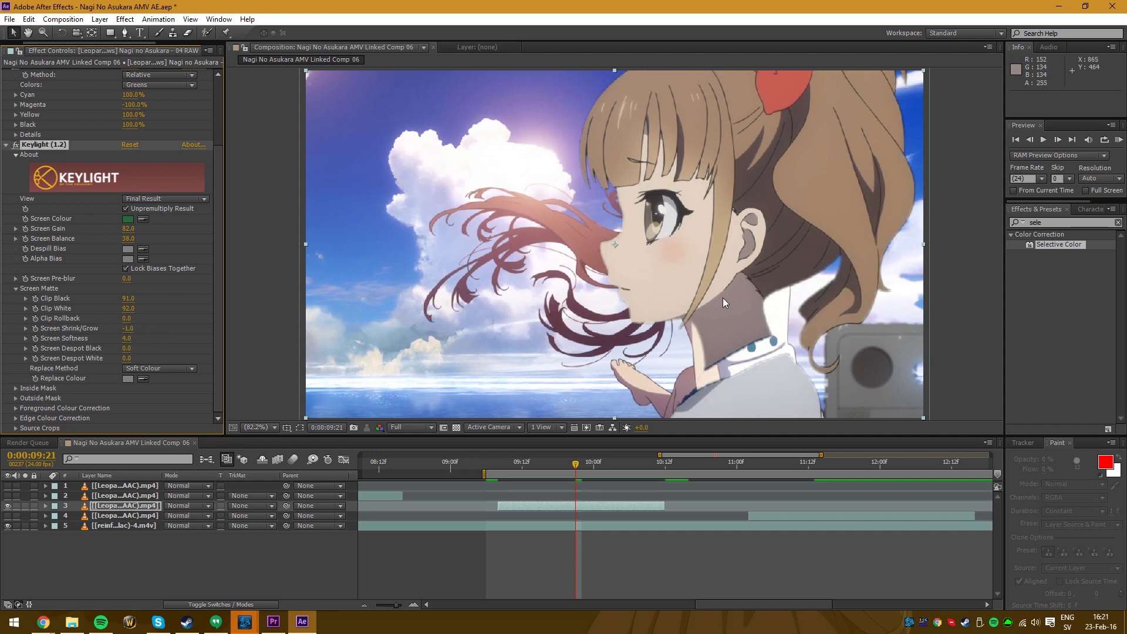
{"action": "left_click", "coordinate": [566, 464]}
{"action": "mouse_move", "coordinate": [566, 464]}
{"action": "left_mouse_down"}
{"action": "mouse_move", "coordinate": [529, 462]}
{"action": "mouse_move", "coordinate": [582, 460]}
{"action": "mouse_move", "coordinate": [570, 461]}
{"action": "left_mouse_up"}
{"action": "left_click", "coordinate": [126, 339]}
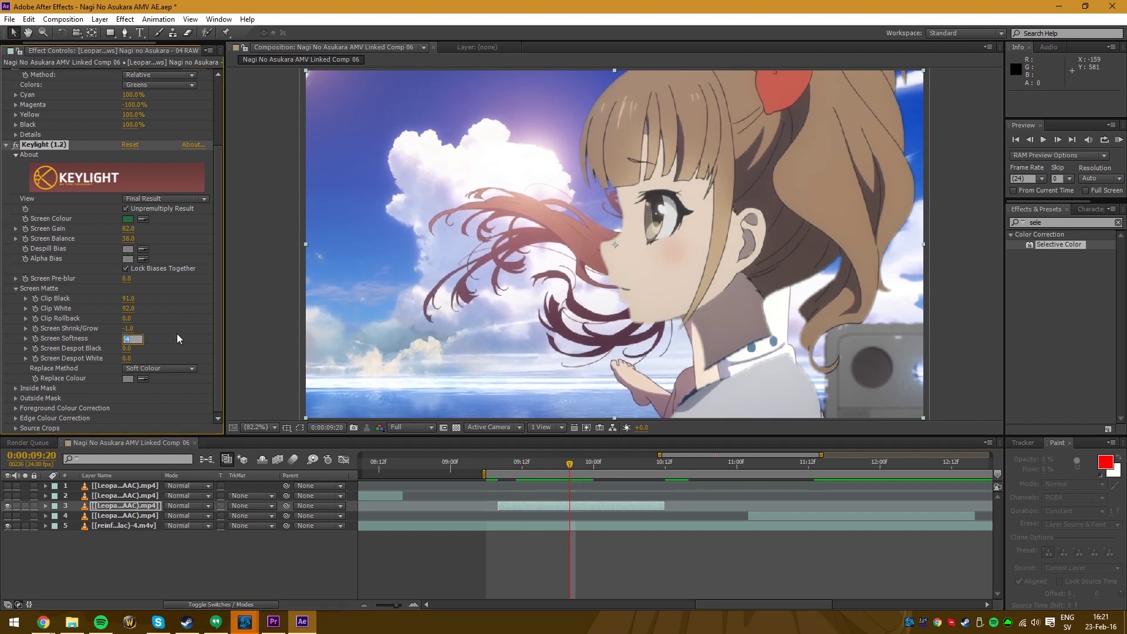
{"action": "type", "text": "2"}
{"action": "key", "text": "Return"}
Preview the refined key from about 09:10 and collapse the Keylight settings.
{"action": "left_click", "coordinate": [509, 464]}
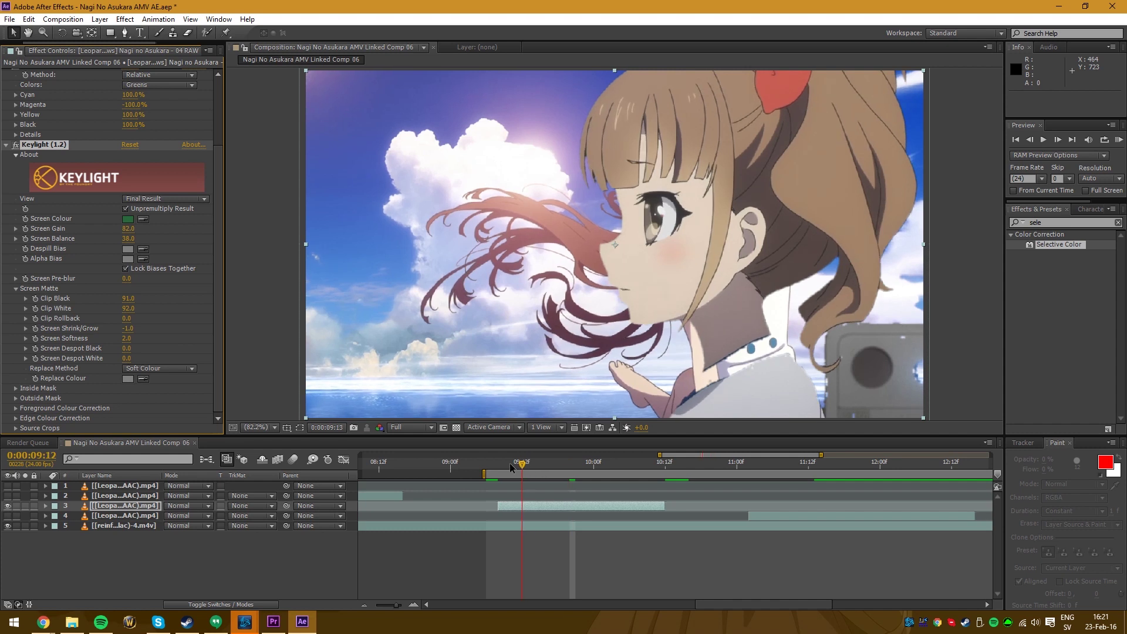
{"action": "mouse_move", "coordinate": [527, 464]}
{"action": "left_mouse_down"}
{"action": "mouse_move", "coordinate": [597, 460]}
{"action": "mouse_move", "coordinate": [540, 449]}
{"action": "mouse_move", "coordinate": [568, 456]}
{"action": "mouse_move", "coordinate": [540, 461]}
{"action": "left_mouse_up"}
{"action": "key", "text": "KP_0"}
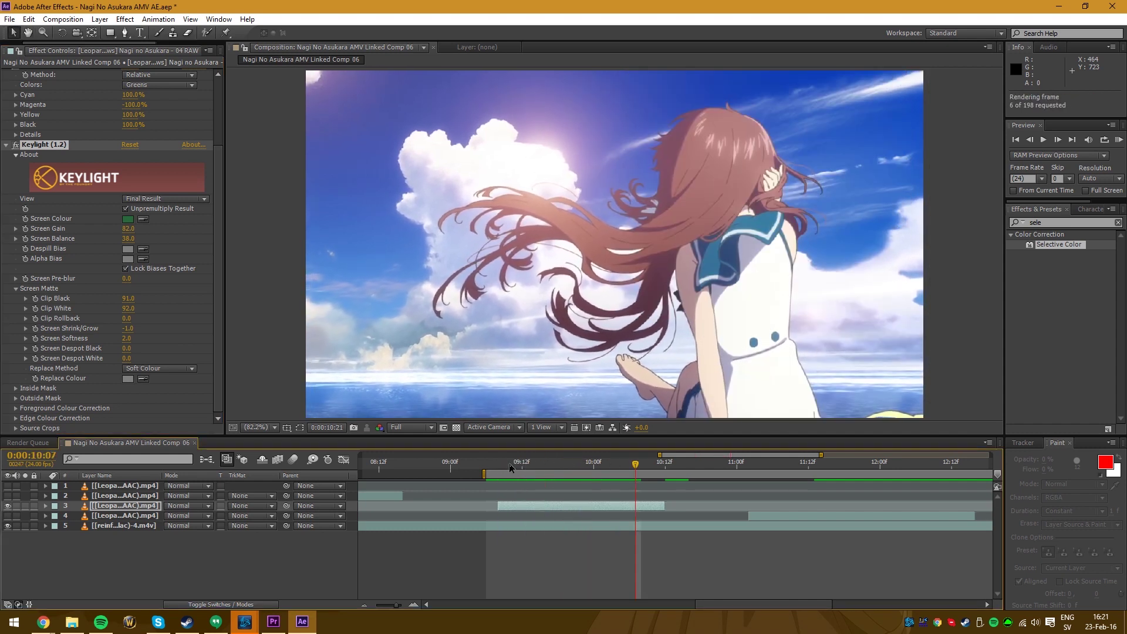
{"action": "key", "text": "KP_0"}
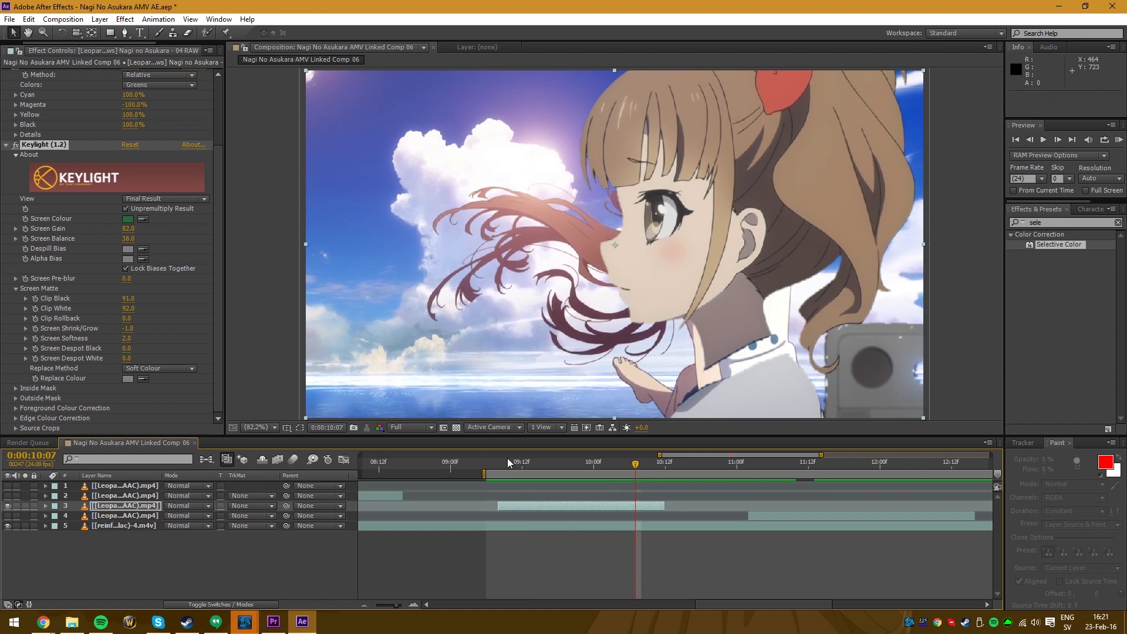
{"action": "left_click_drag", "start_coordinate": [497, 461], "coordinate": [552, 462]}
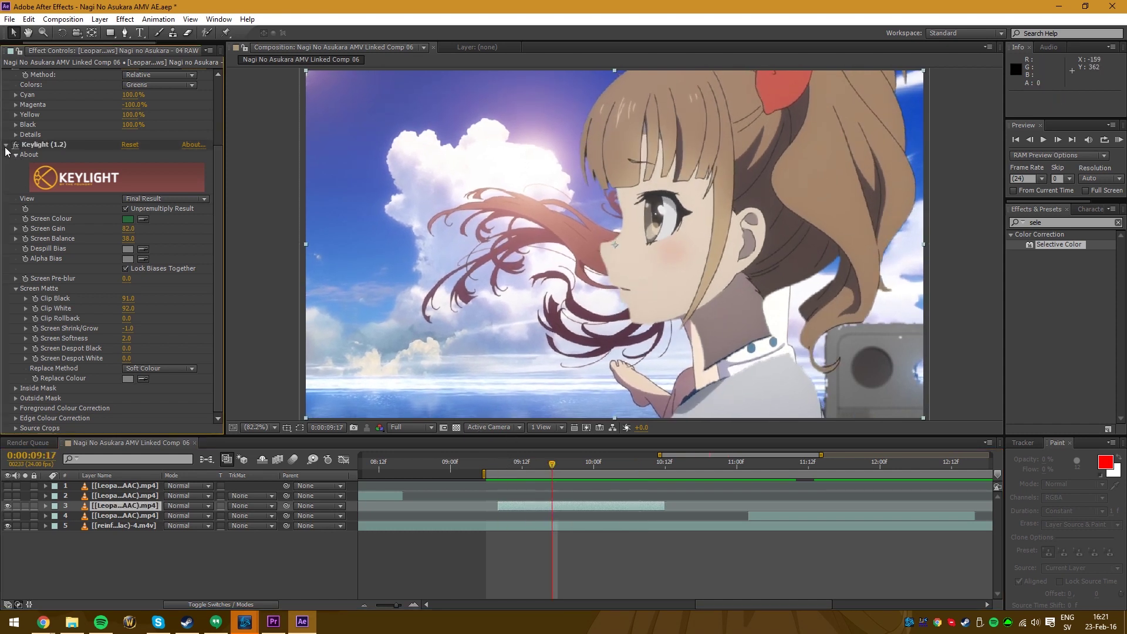
{"action": "left_click", "coordinate": [6, 147]}
{"action": "scroll", "coordinate": [715, 480], "scroll_direction": "down", "scroll_amount": 2}
{"action": "key", "text": "KP_0"}
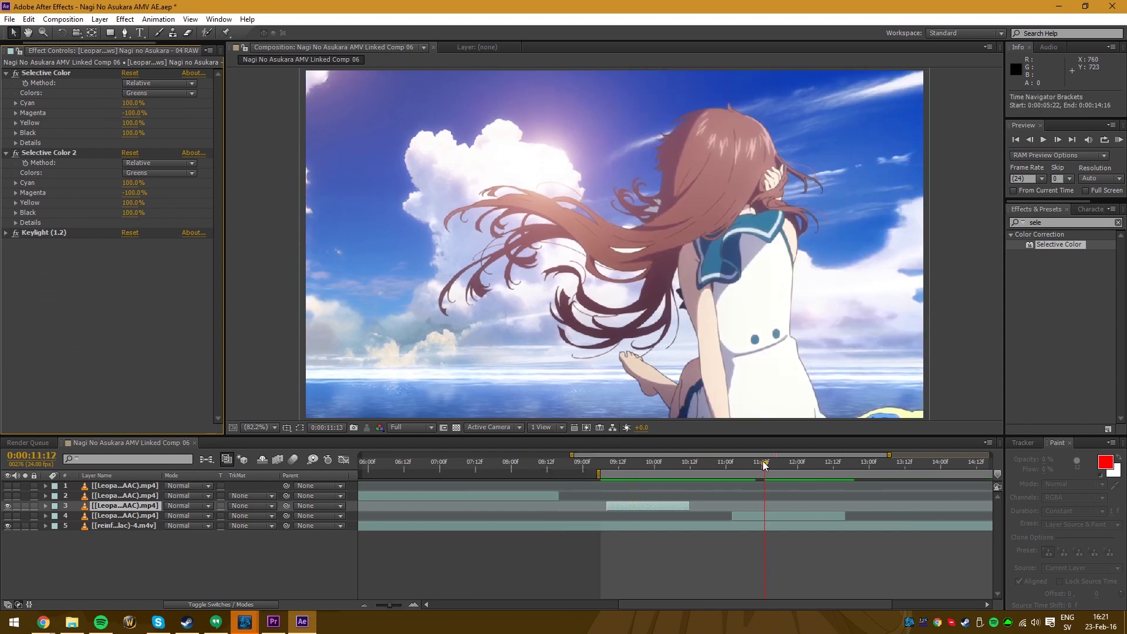
{"action": "key", "text": "KP_0"}
{"action": "scroll", "coordinate": [587, 490], "scroll_direction": "down", "scroll_amount": 3}
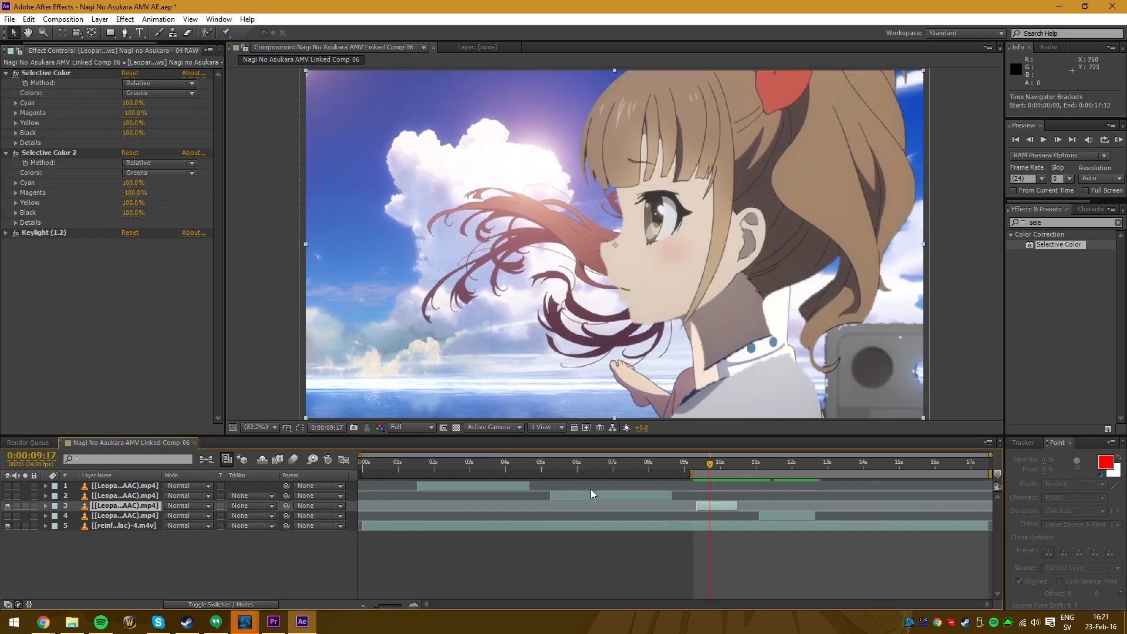
{"action": "left_click", "coordinate": [8, 505]}
{"action": "left_click", "coordinate": [8, 496]}
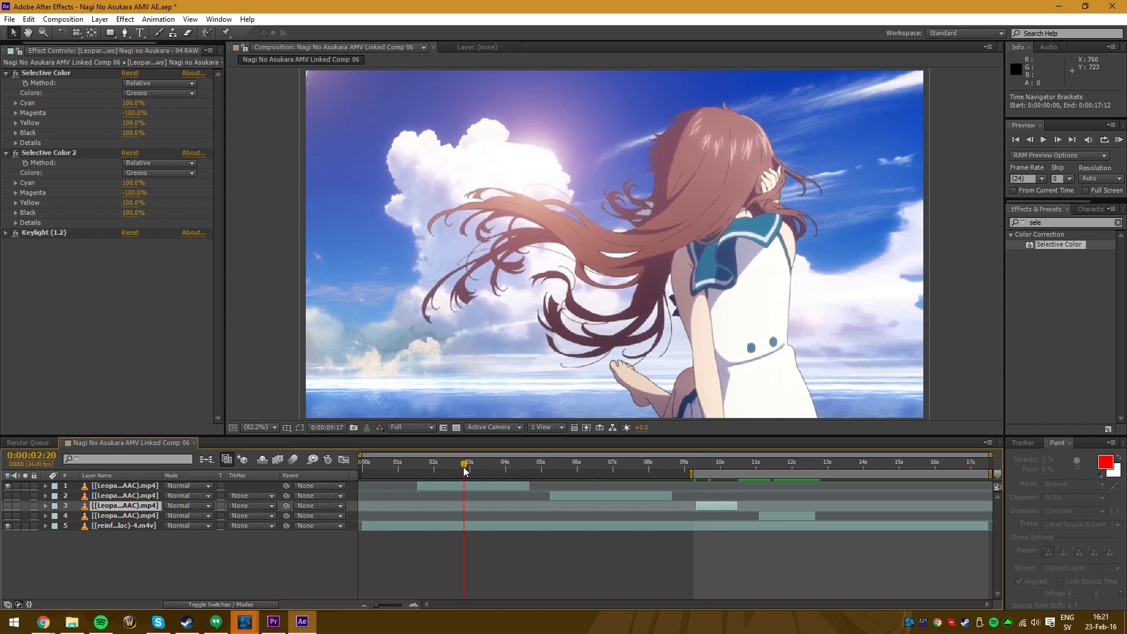
{"action": "left_click", "coordinate": [125, 486]}
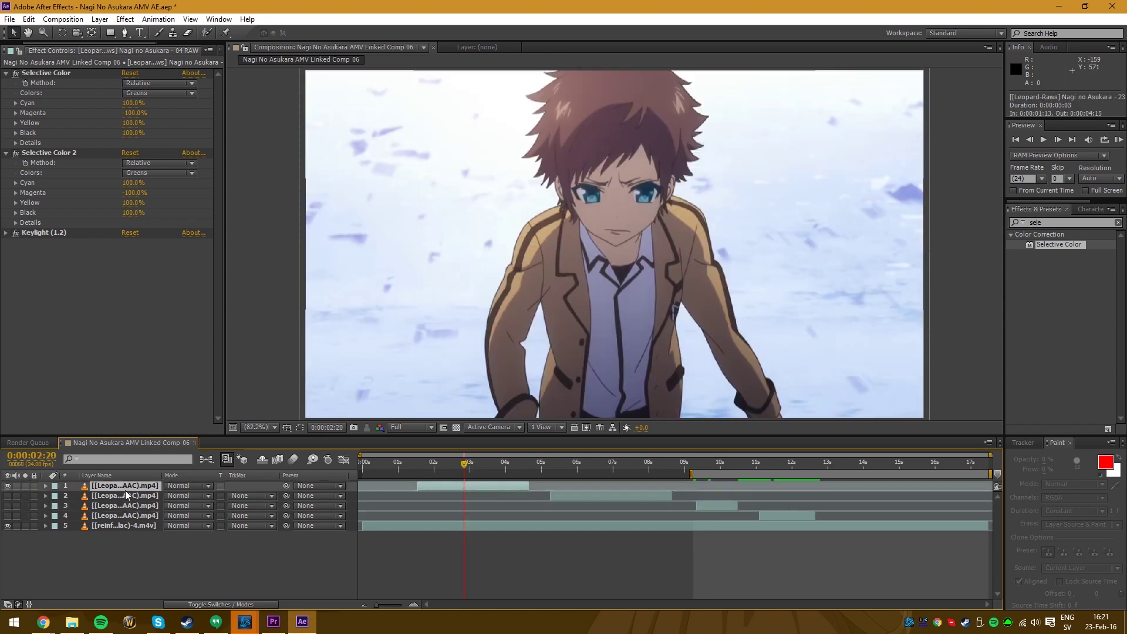
{"action": "left_click", "coordinate": [125, 19]}
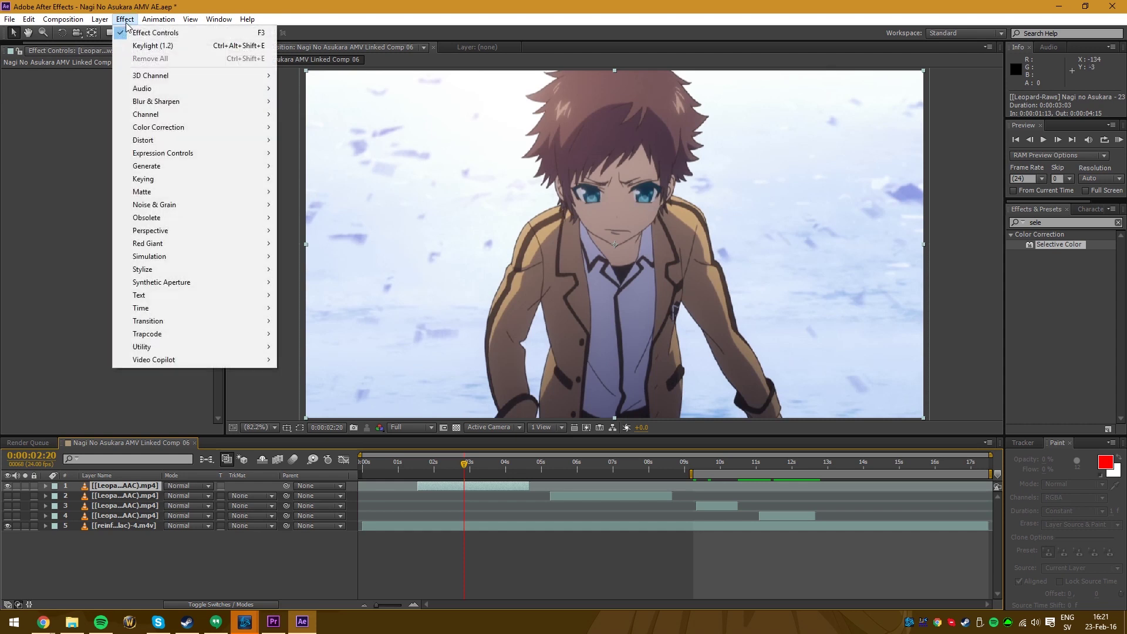
{"action": "mouse_move", "coordinate": [195, 182]}
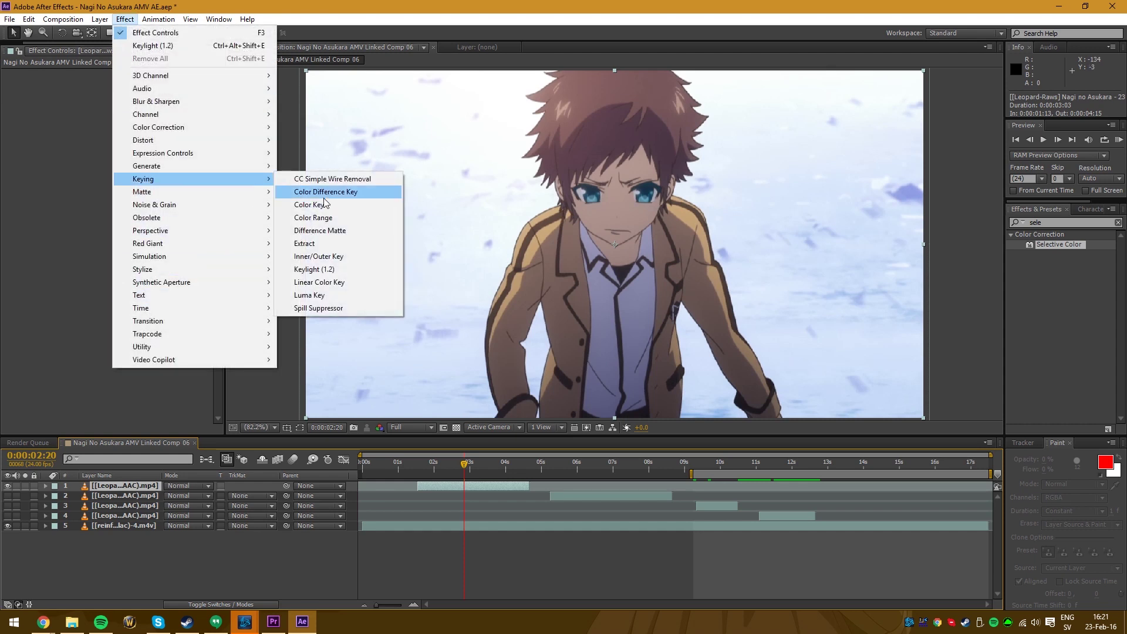
{"action": "left_click", "coordinate": [332, 297]}
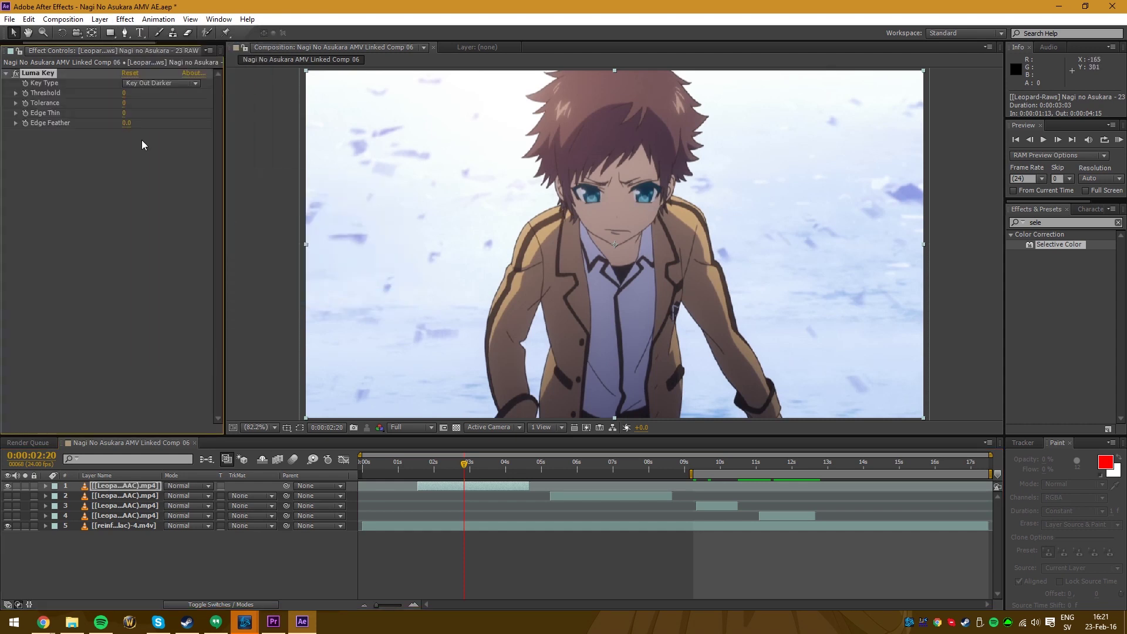
{"action": "left_click_drag", "start_coordinate": [126, 98], "coordinate": [134, 98]}
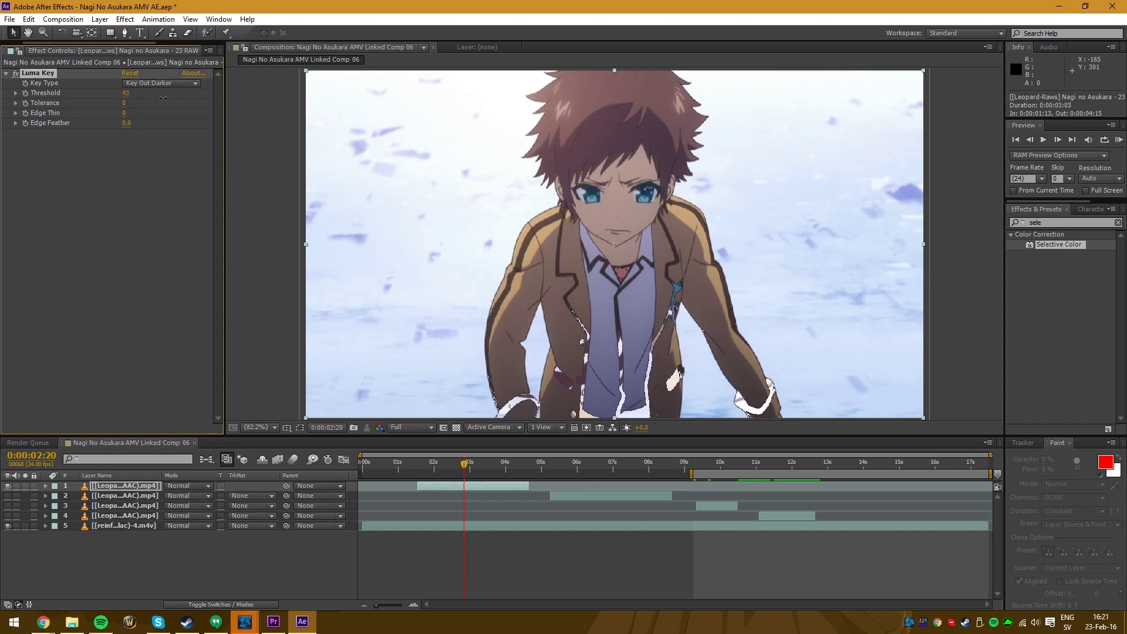
{"action": "left_click", "coordinate": [175, 83]}
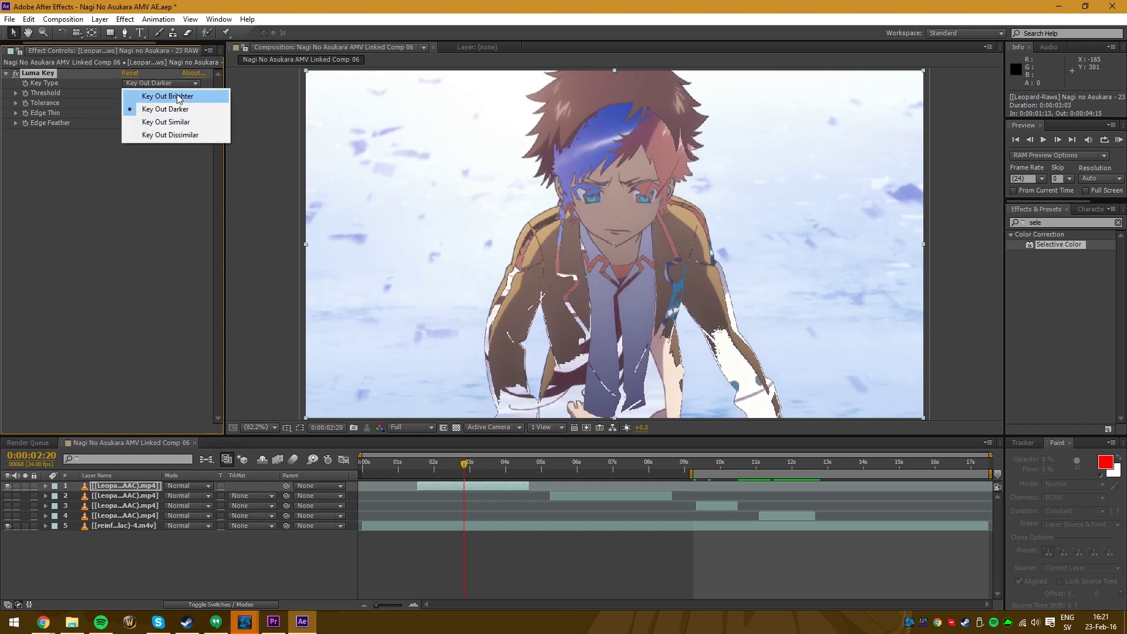
{"action": "left_click", "coordinate": [169, 96]}
{"action": "key", "text": "Delete"}
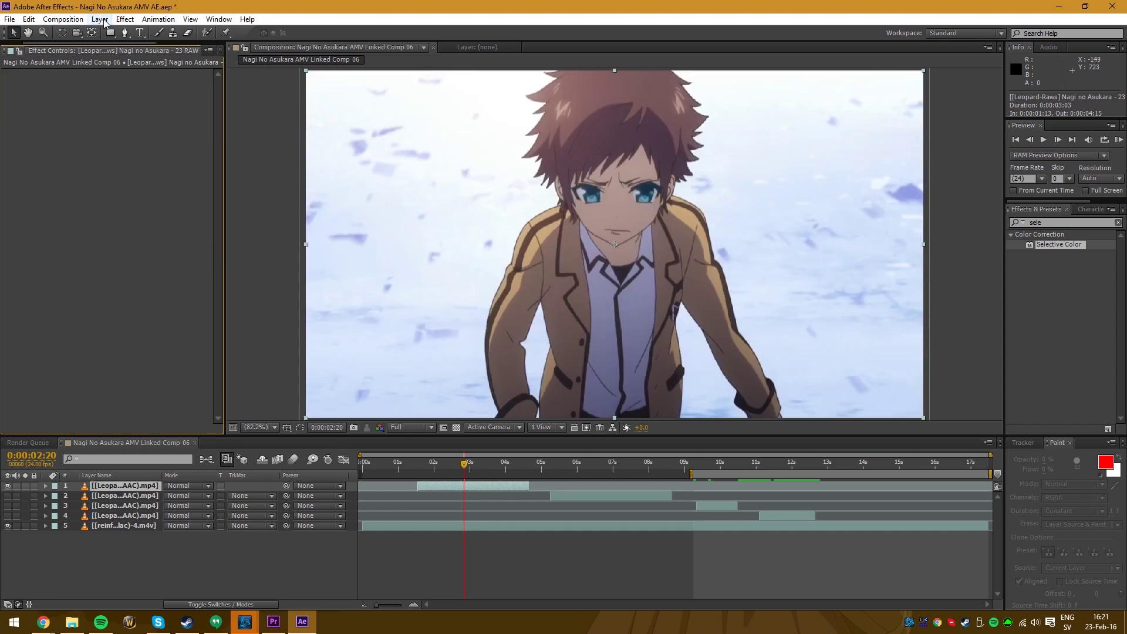
Apply Color Correction > Tint to turn the boy's clip grayscale.
{"action": "left_click", "coordinate": [158, 19]}
{"action": "mouse_move", "coordinate": [123, 18]}
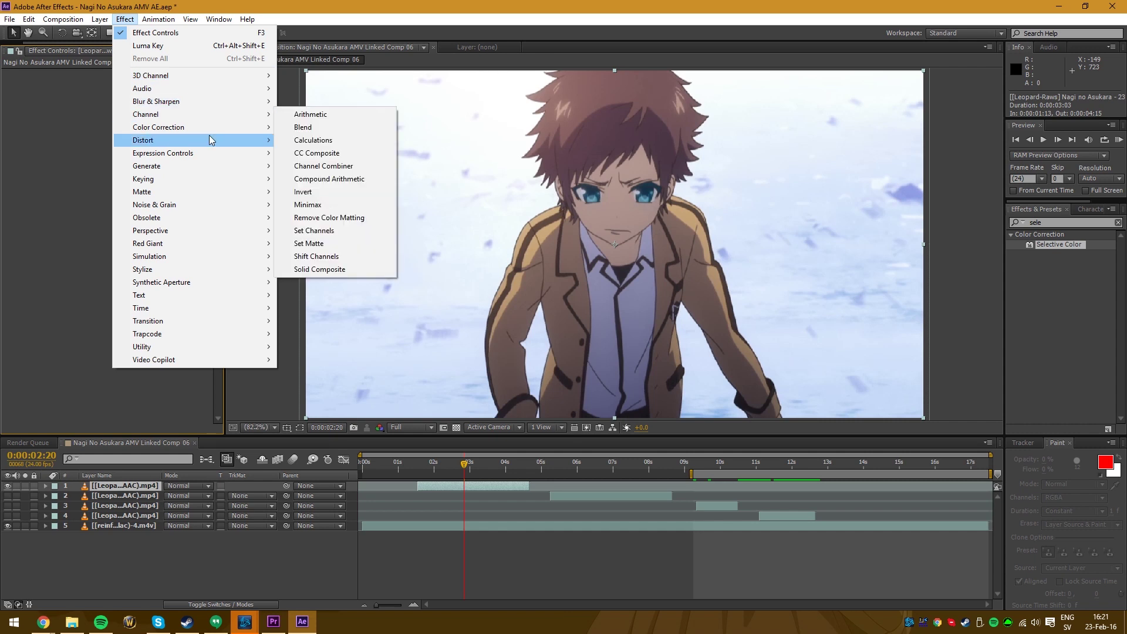
{"action": "mouse_move", "coordinate": [208, 127]}
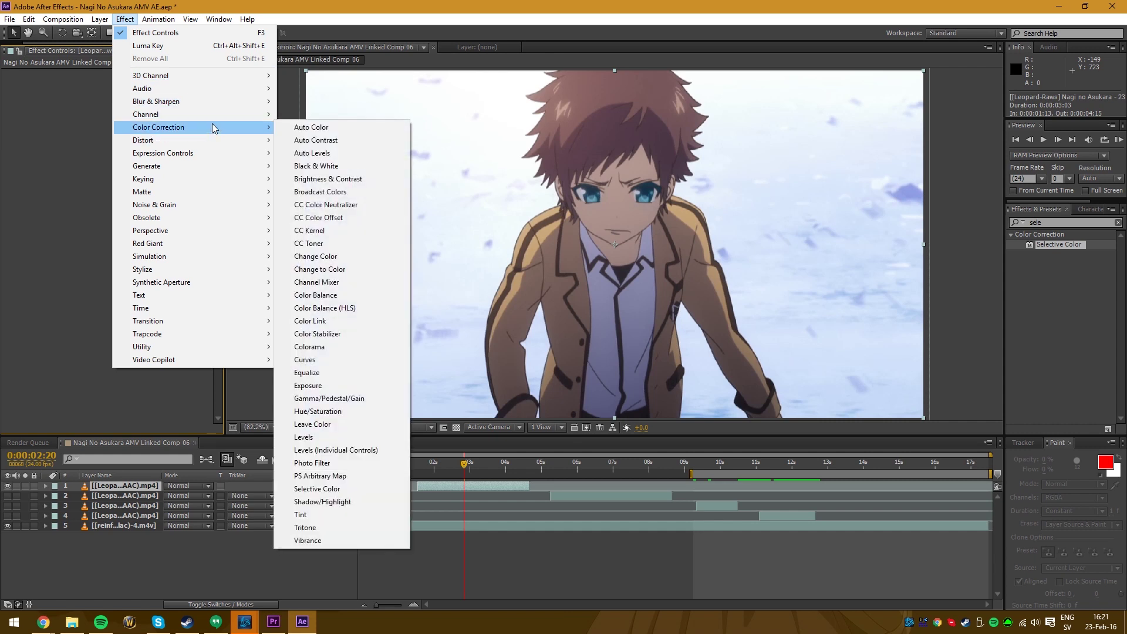
{"action": "left_click", "coordinate": [307, 516]}
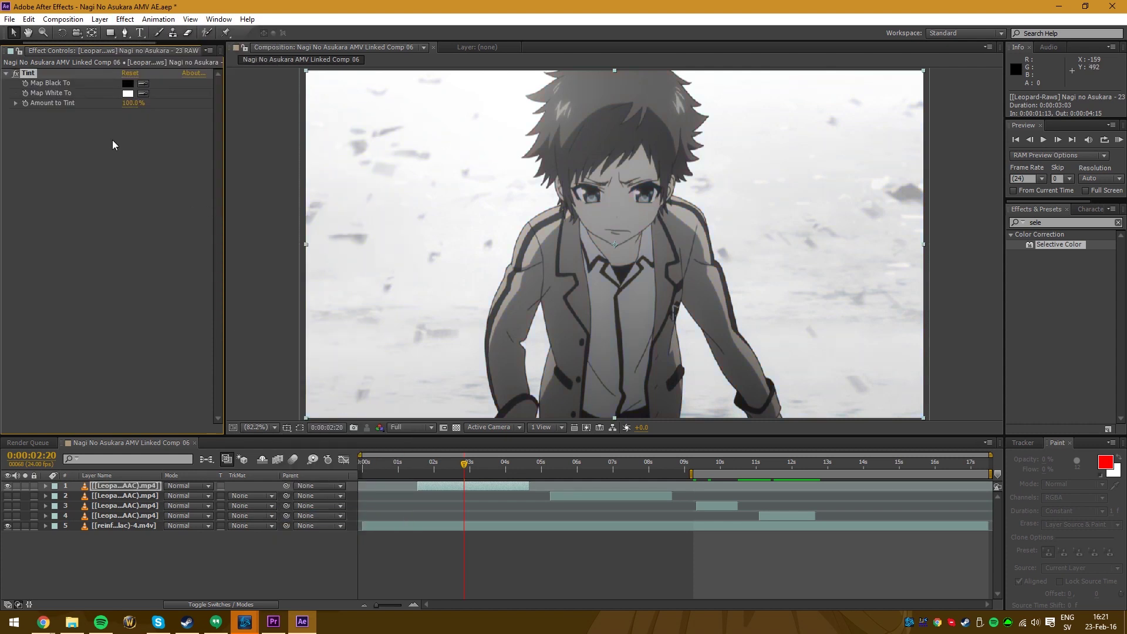
Add a Brightness & Contrast effect after the Tint.
{"action": "left_click", "coordinate": [125, 19]}
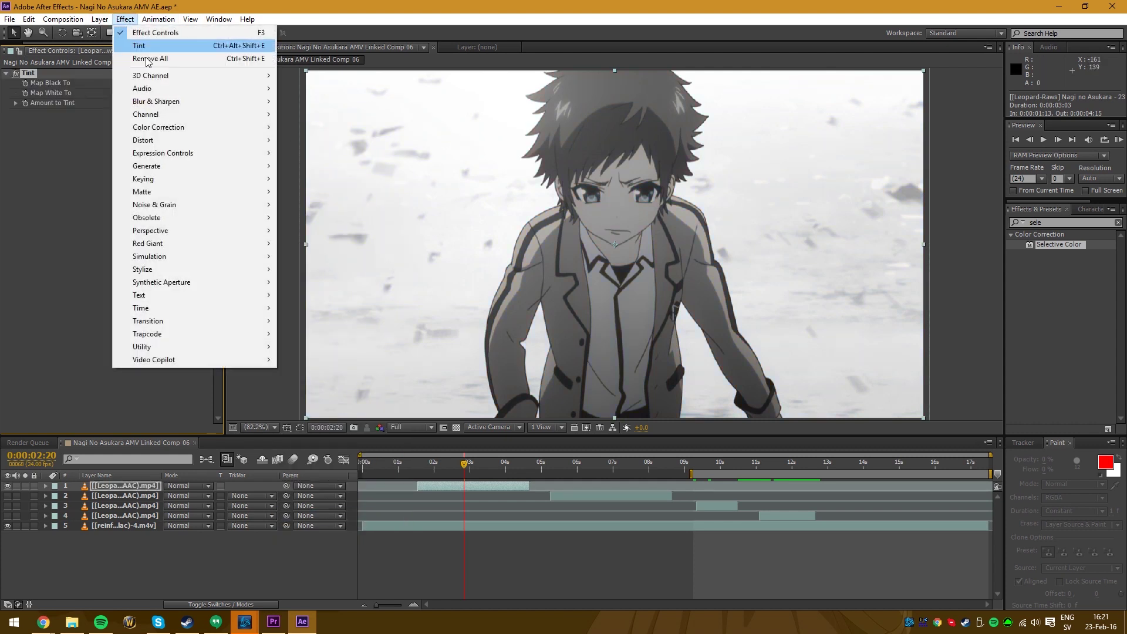
{"action": "mouse_move", "coordinate": [223, 127]}
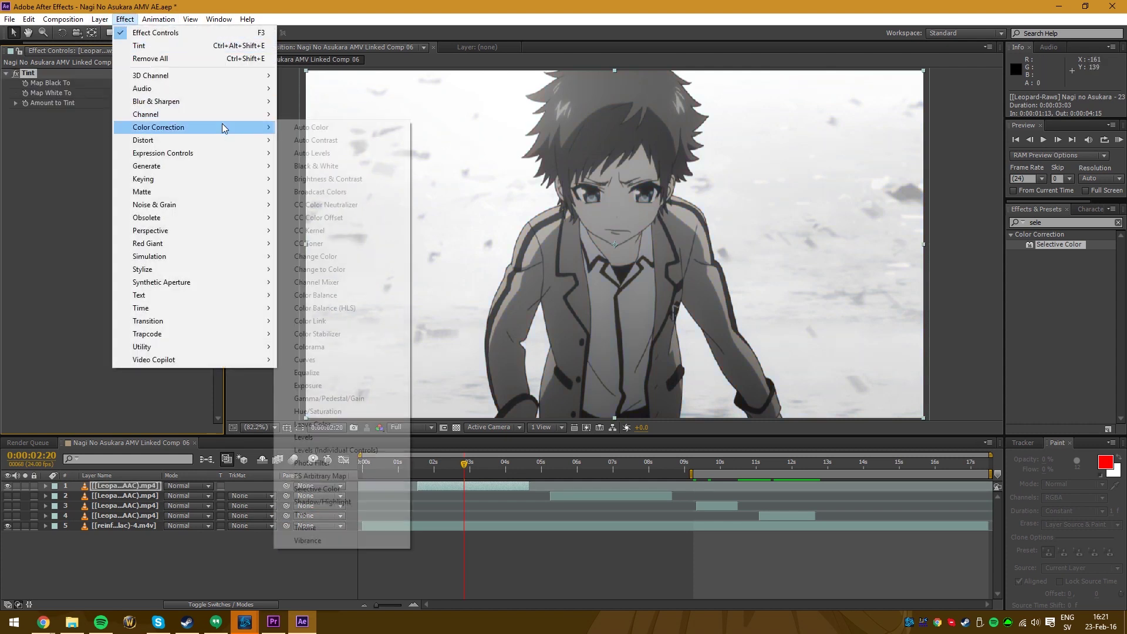
{"action": "left_click", "coordinate": [393, 178]}
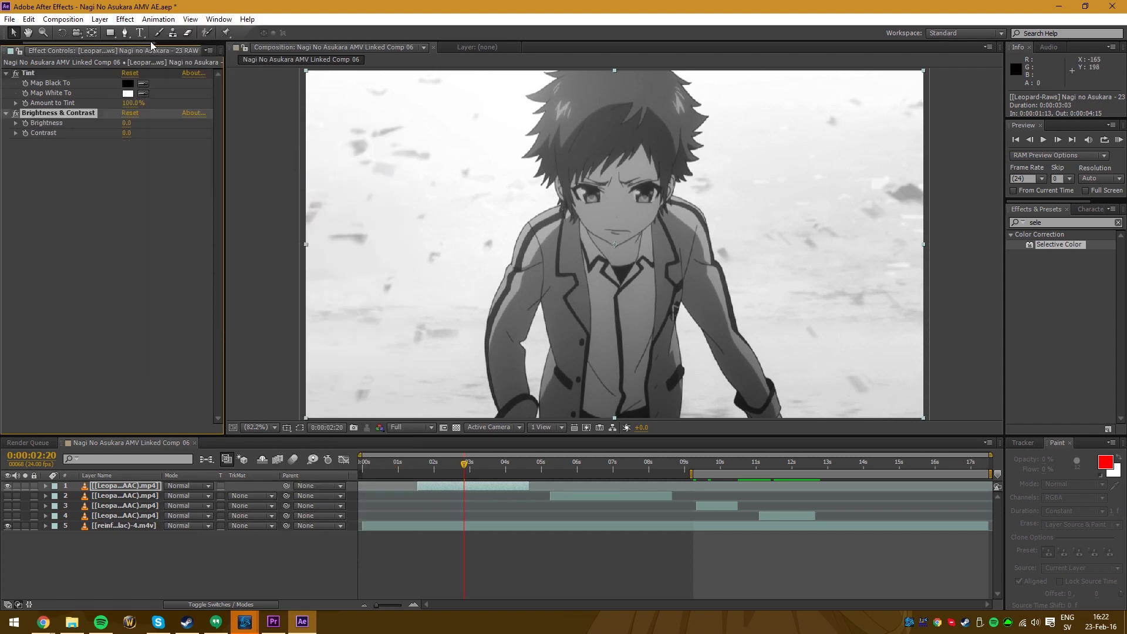
Set Contrast to 100.0 and Brightness to -63.0 so the boy becomes a black silhouette.
{"action": "left_click", "coordinate": [125, 19]}
{"action": "left_click", "coordinate": [83, 205]}
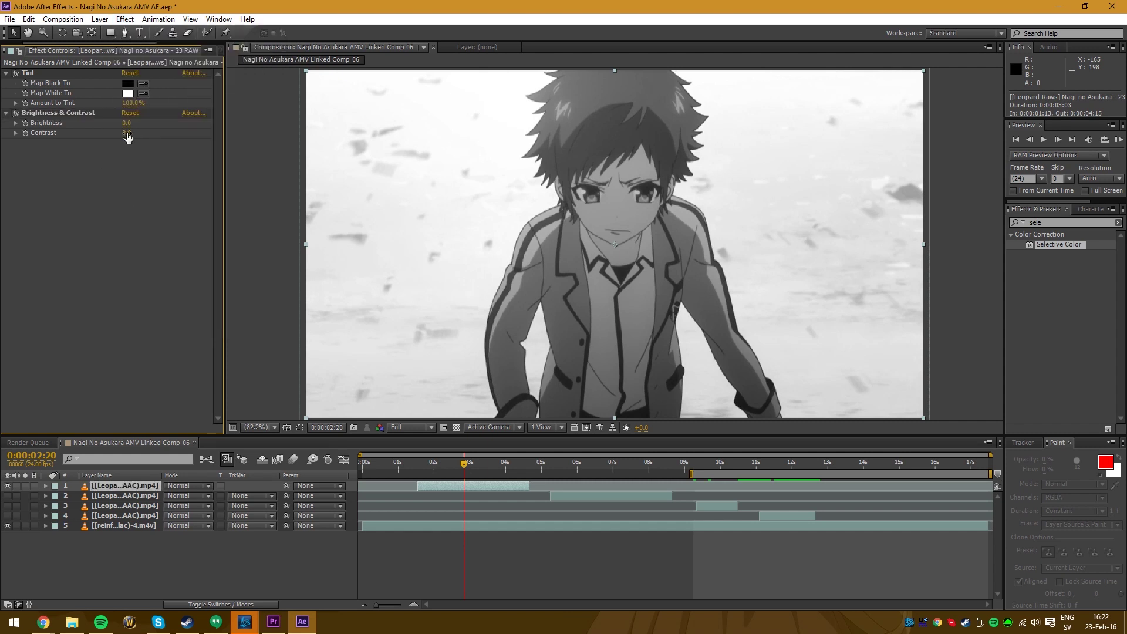
{"action": "left_click_drag", "start_coordinate": [126, 132], "coordinate": [206, 142]}
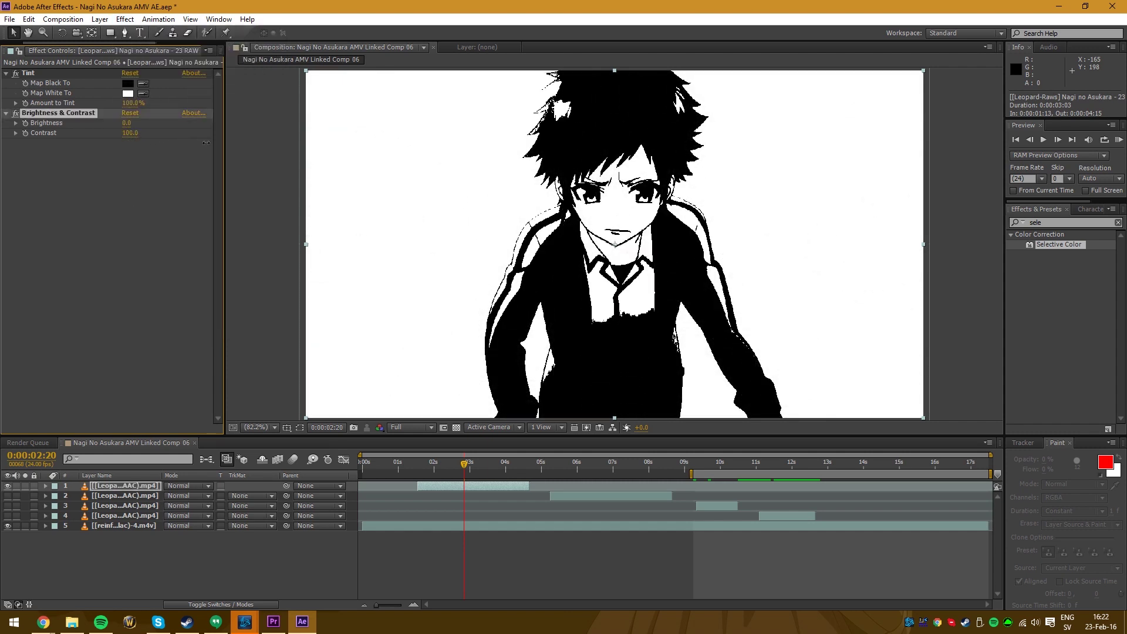
{"action": "left_click_drag", "start_coordinate": [131, 123], "coordinate": [101, 127]}
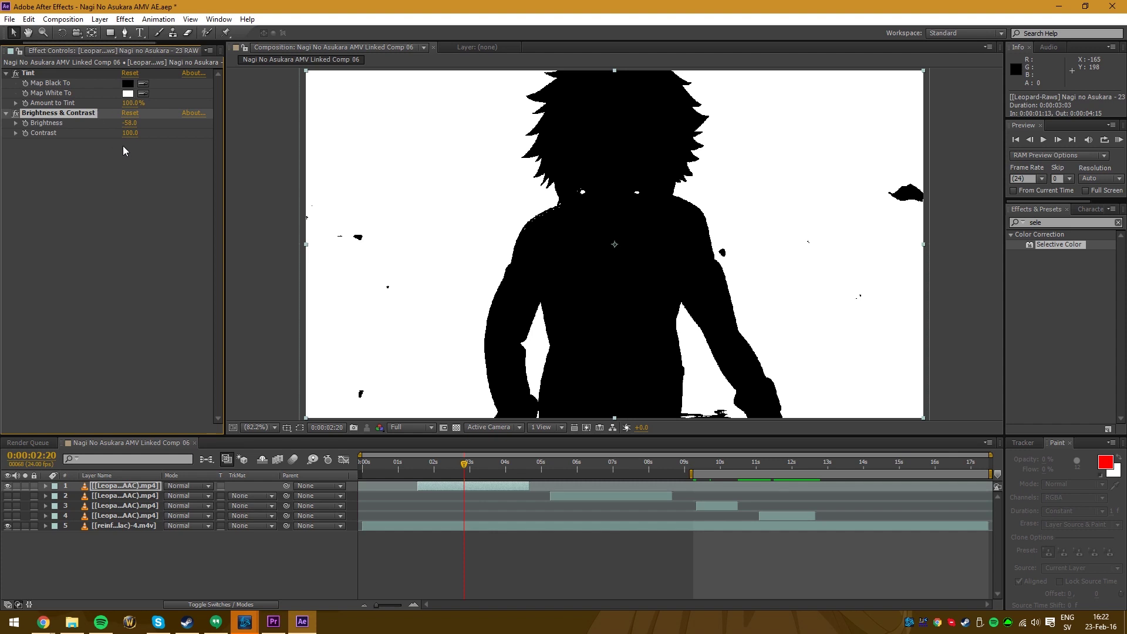
{"action": "left_click_drag", "start_coordinate": [130, 123], "coordinate": [124, 123]}
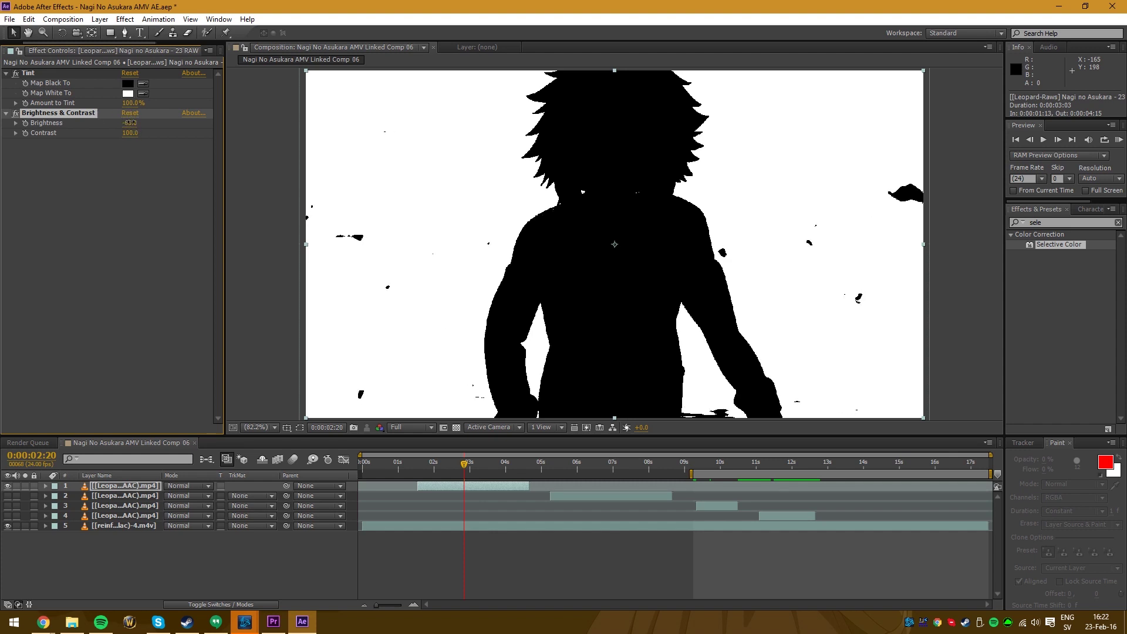
Duplicate the silhouette layer and delete Tint and Brightness & Contrast from the lower copy.
{"action": "left_click", "coordinate": [119, 487]}
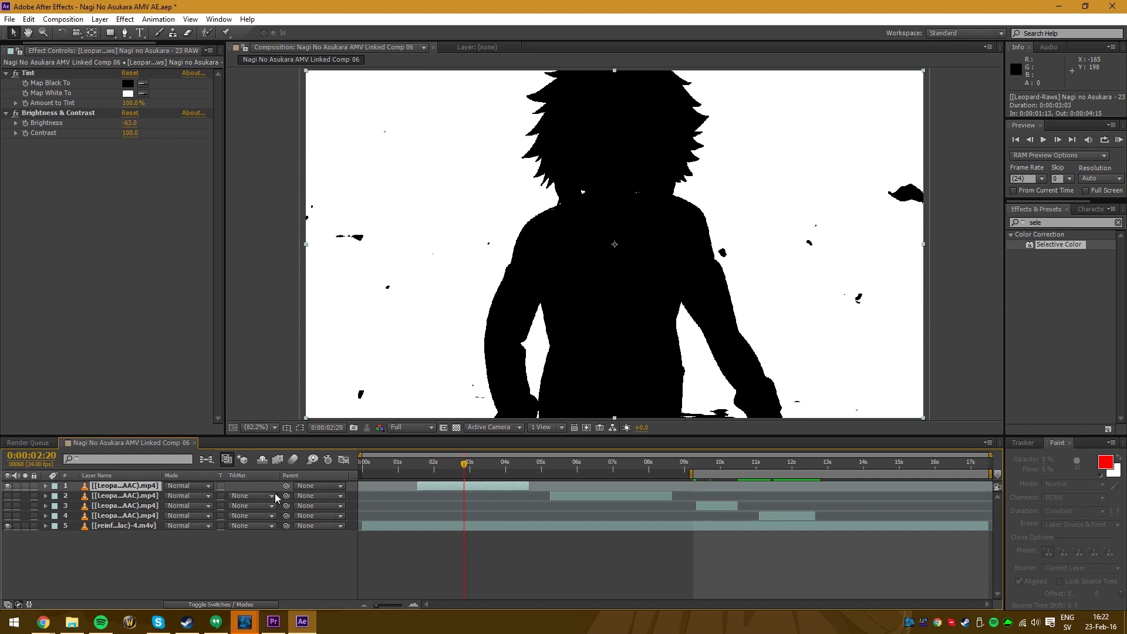
{"action": "key", "text": "ctrl+d"}
{"action": "left_click", "coordinate": [126, 495]}
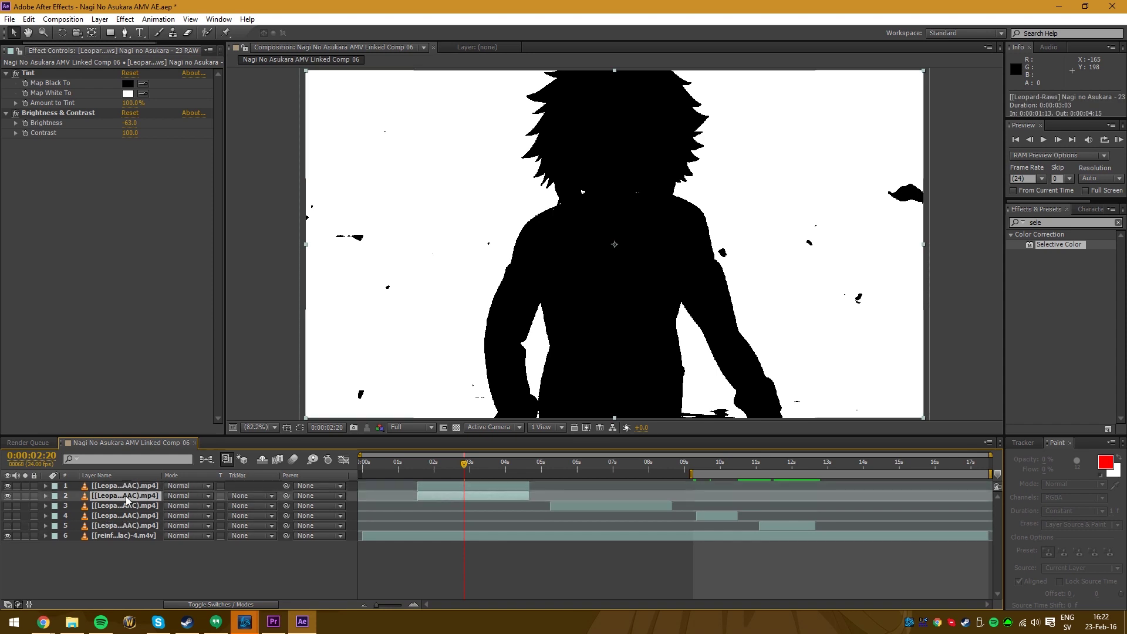
{"action": "left_click", "coordinate": [39, 111]}
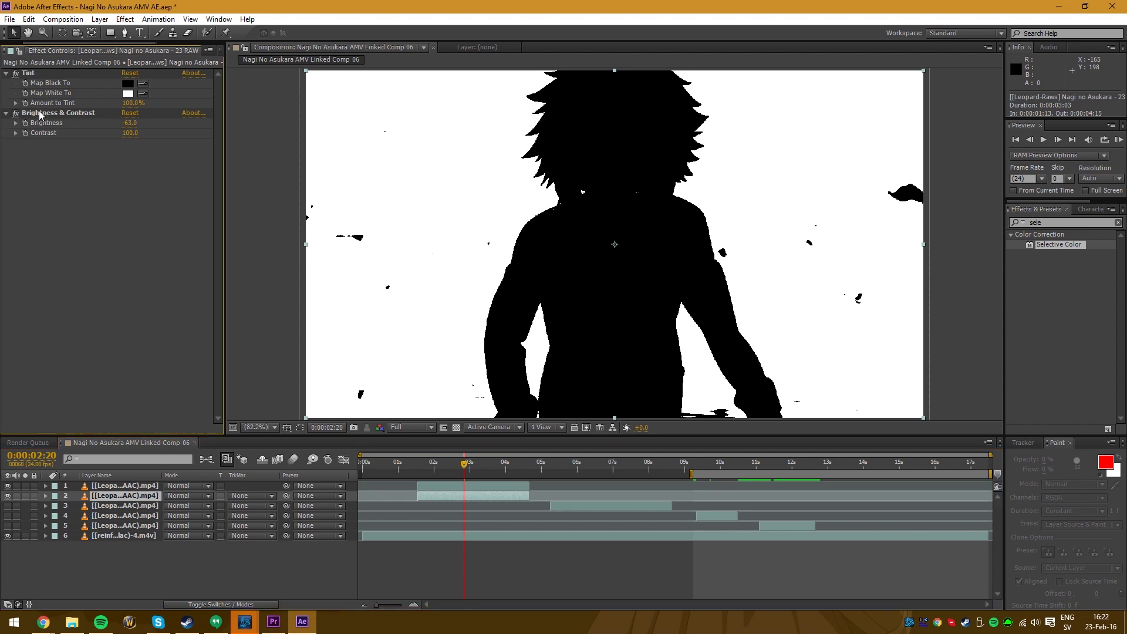
{"action": "left_click", "coordinate": [31, 74]}
{"action": "key", "text": "Delete"}
{"action": "left_click", "coordinate": [51, 73]}
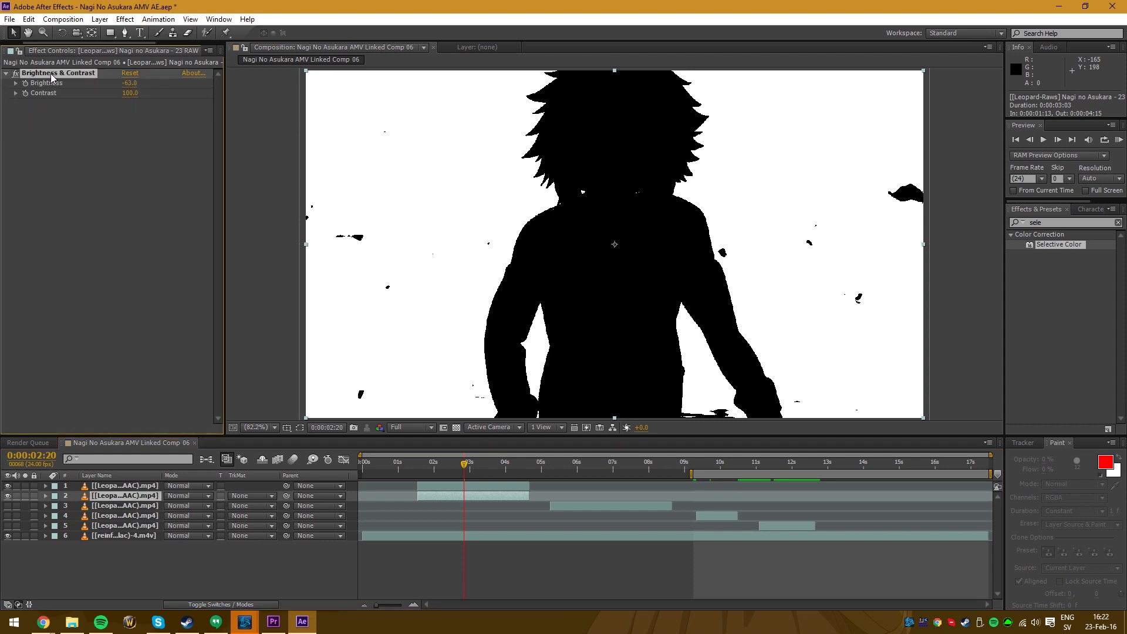
{"action": "key", "text": "Delete"}
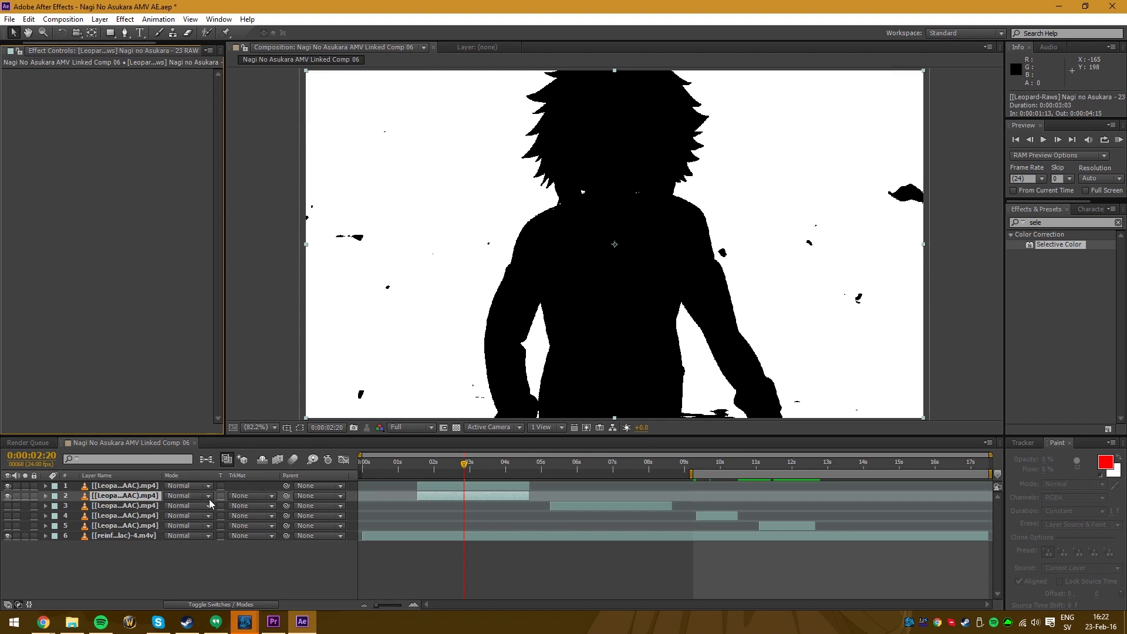
Show the timeline's blending and track matte columns.
{"action": "left_click", "coordinate": [256, 497]}
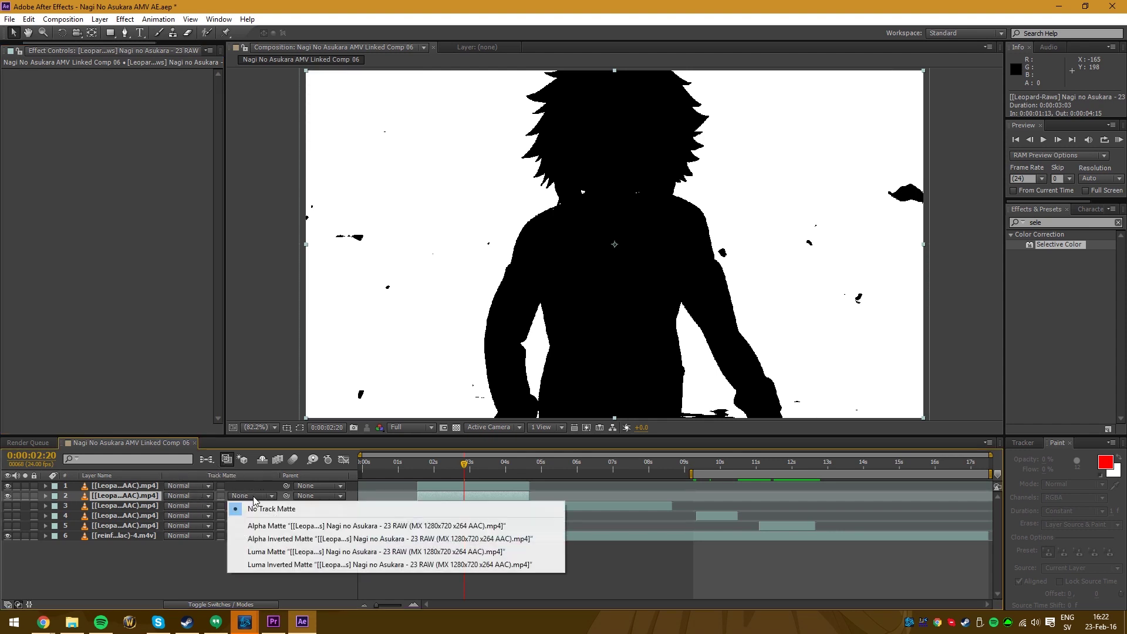
{"action": "left_click", "coordinate": [277, 565]}
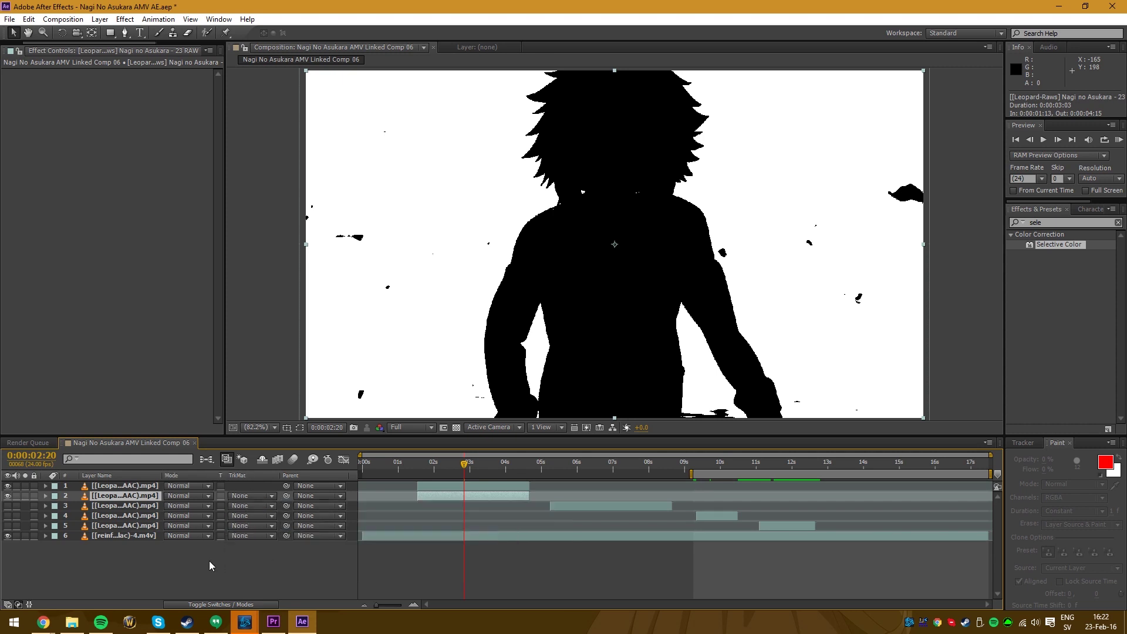
{"action": "left_click", "coordinate": [243, 606]}
{"action": "left_click", "coordinate": [243, 606]}
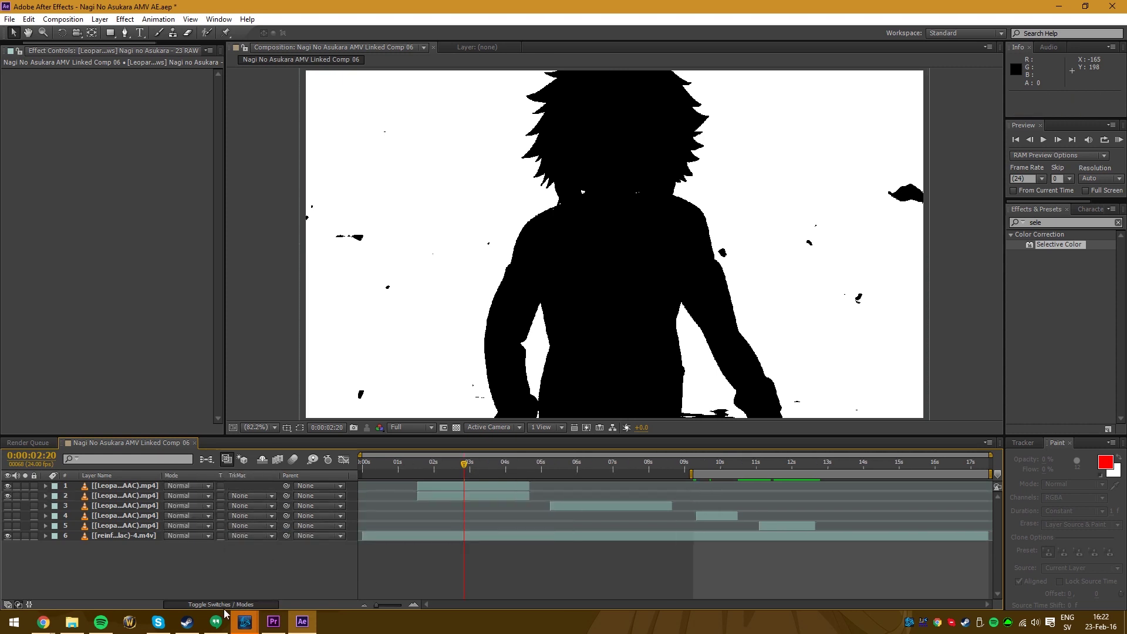
{"action": "left_click", "coordinate": [243, 606]}
{"action": "left_click", "coordinate": [228, 606]}
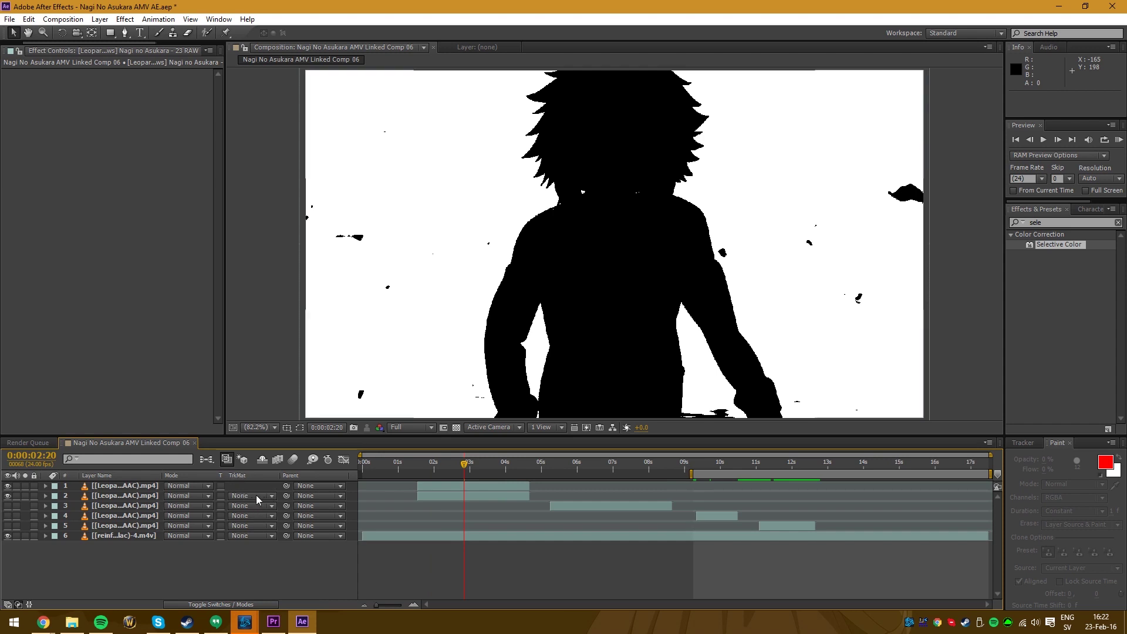
Set layer 2's track matte to Luma Inverted so the boy appears over the sky.
{"action": "left_click", "coordinate": [140, 497]}
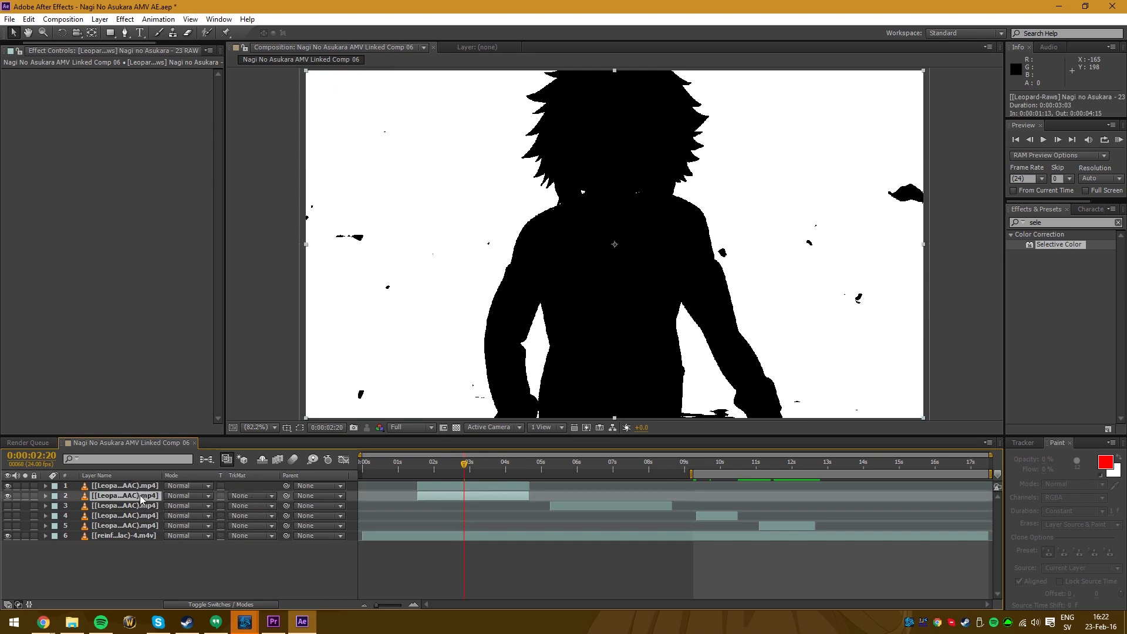
{"action": "left_click", "coordinate": [260, 497]}
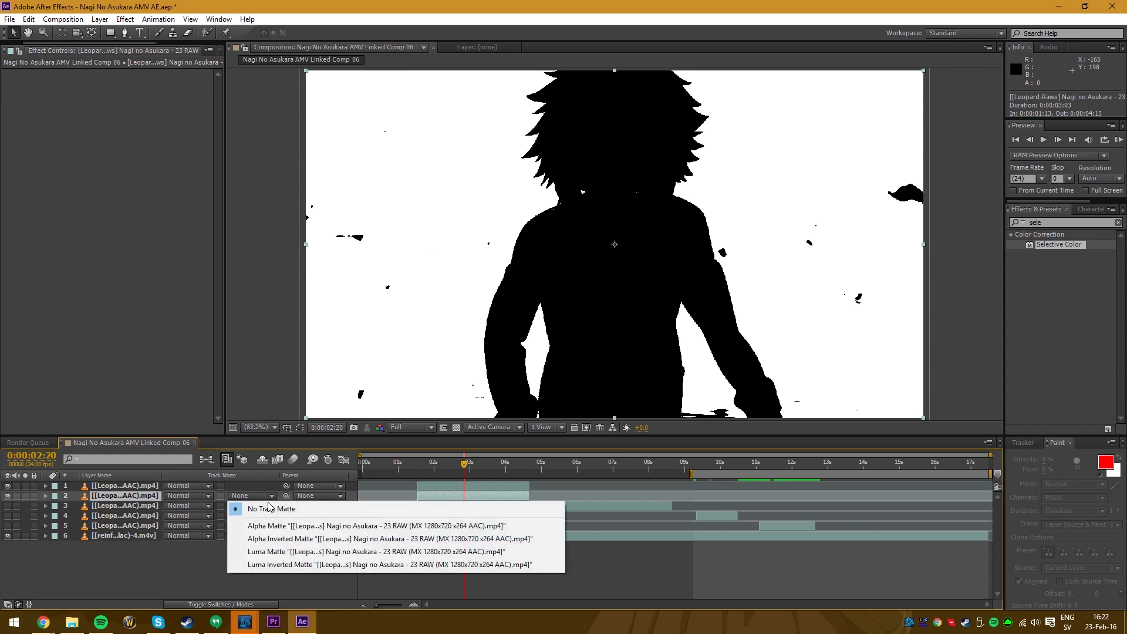
{"action": "left_click", "coordinate": [285, 553]}
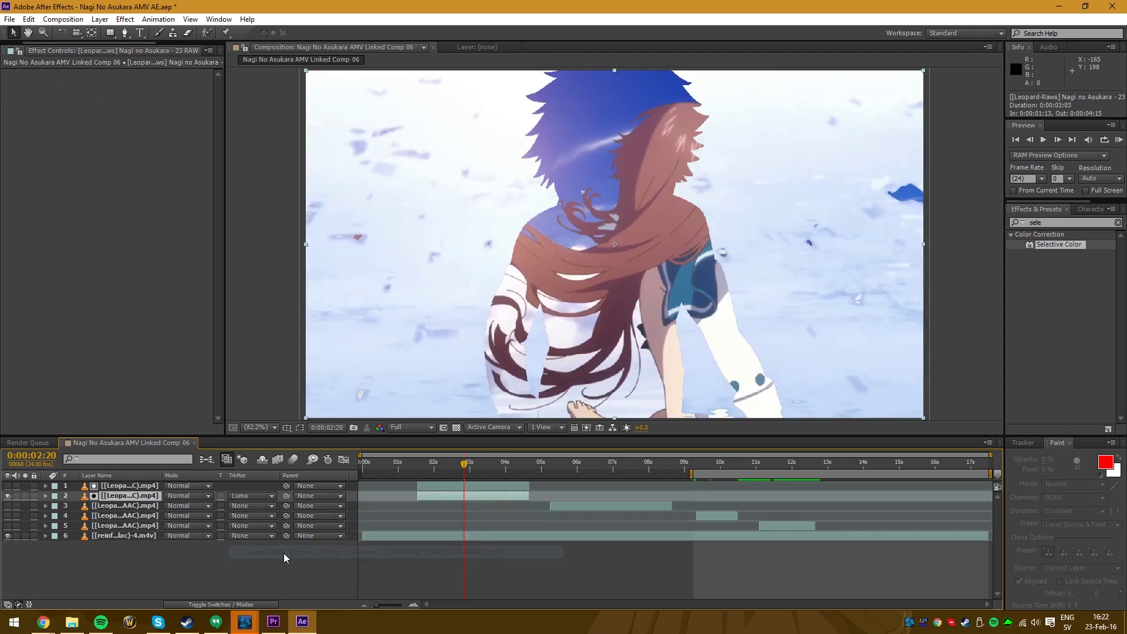
{"action": "left_click", "coordinate": [258, 497]}
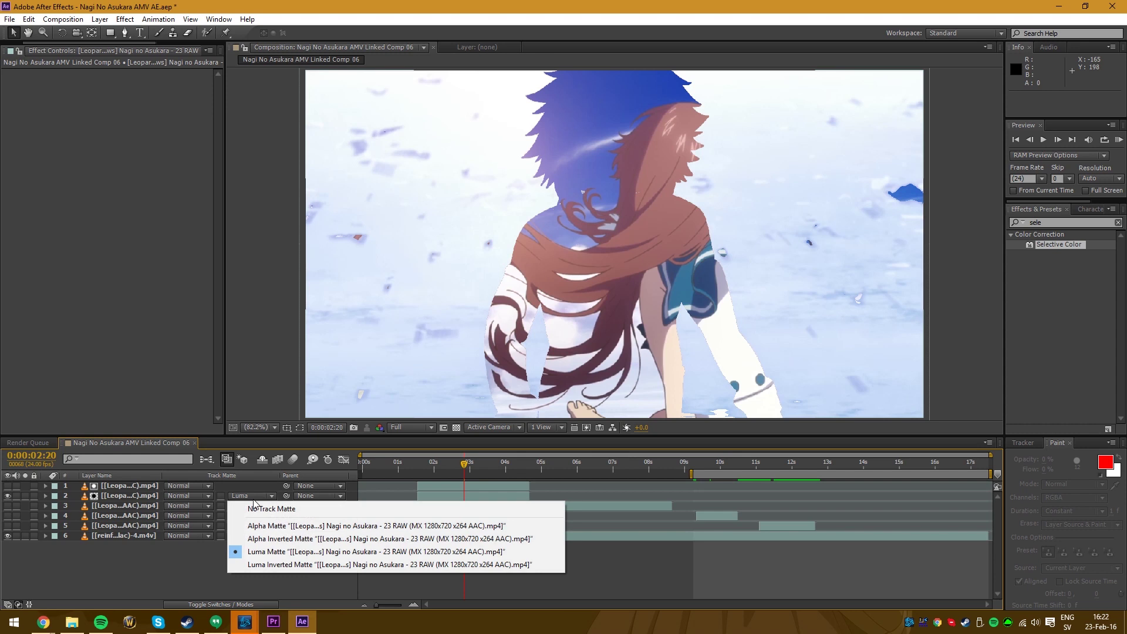
{"action": "left_click", "coordinate": [273, 565]}
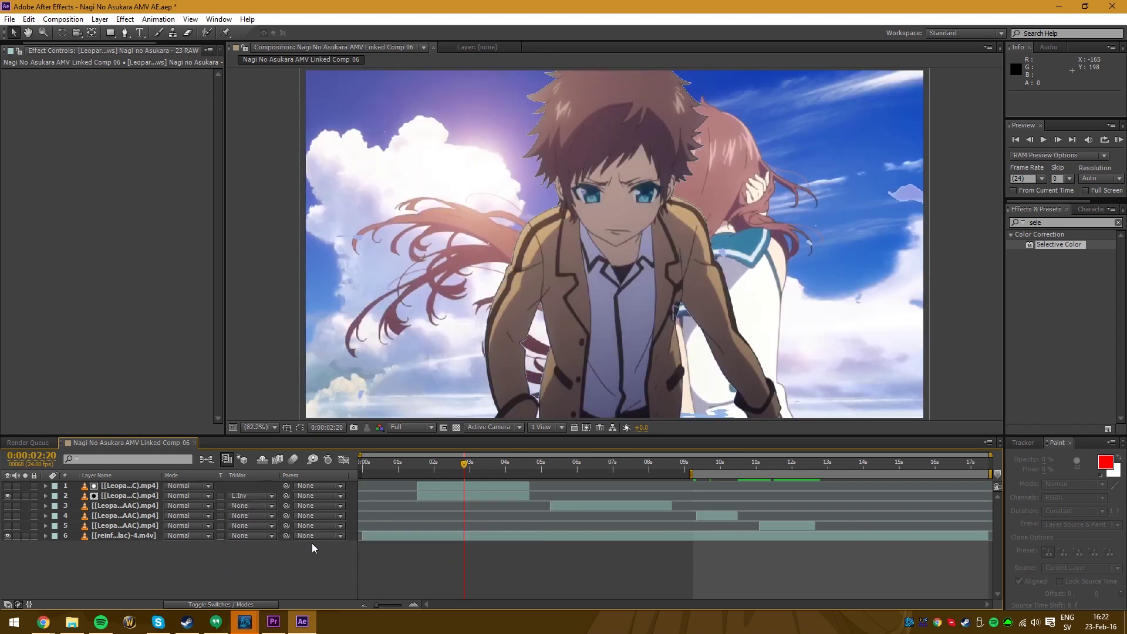
Preview the boy composite from 0:00:02:09 and check frames at 3:08, 6:06 and 9:20.
{"action": "left_click", "coordinate": [447, 462]}
{"action": "key", "text": "space"}
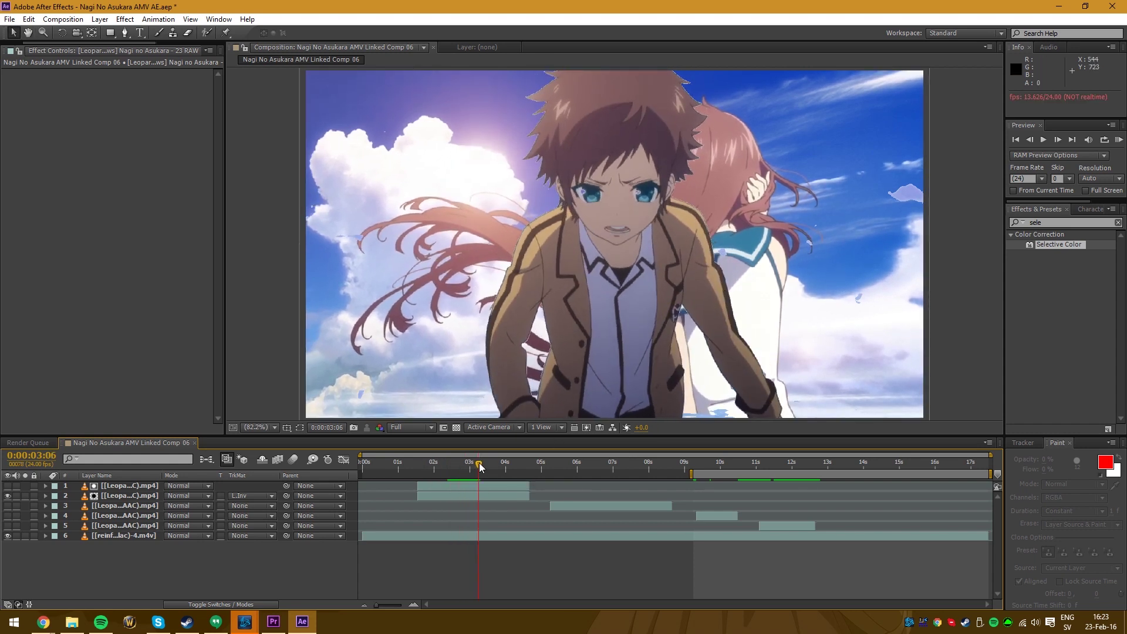
{"action": "mouse_move", "coordinate": [479, 462]}
{"action": "left_mouse_down"}
{"action": "mouse_move", "coordinate": [443, 457]}
{"action": "mouse_move", "coordinate": [467, 464]}
{"action": "left_mouse_up"}
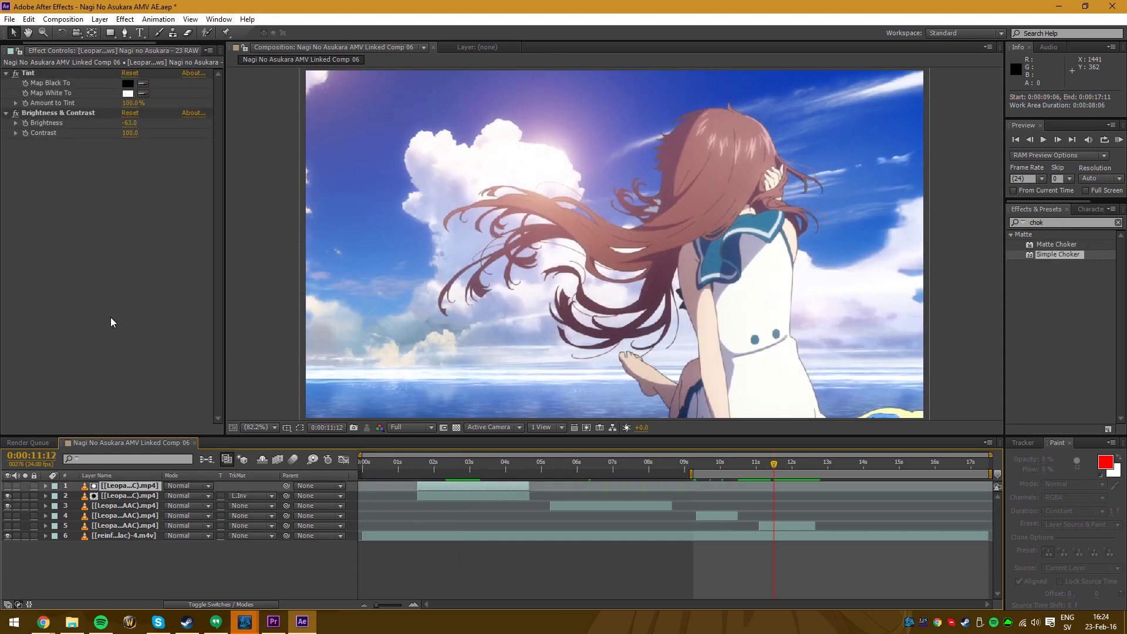
{"action": "left_click", "coordinate": [481, 463]}
{"action": "left_click", "coordinate": [585, 465]}
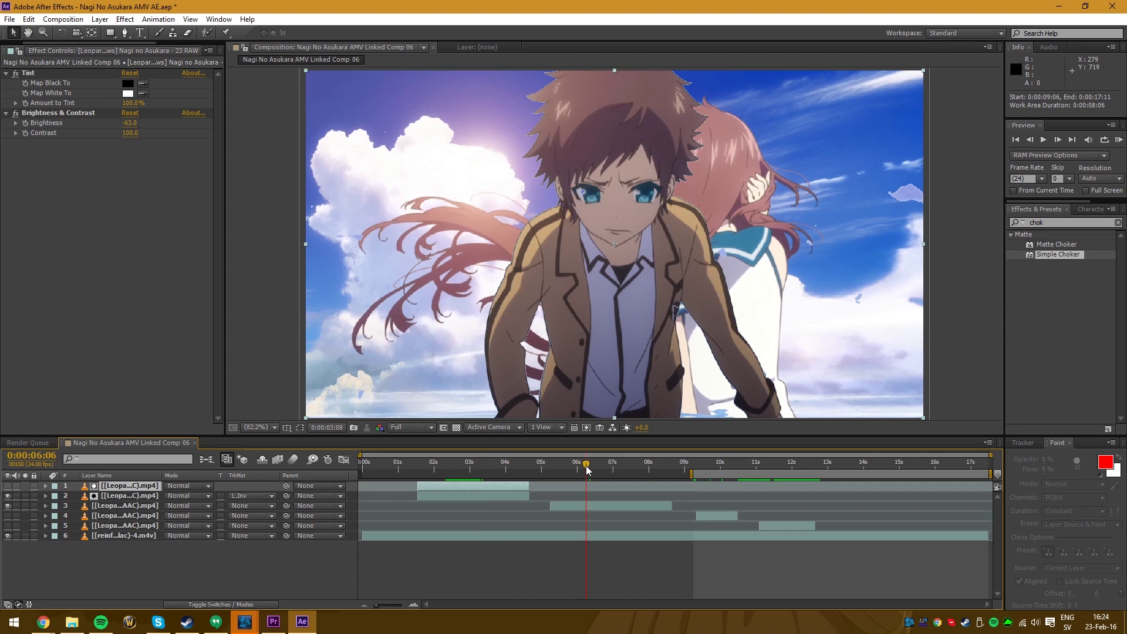
{"action": "left_click", "coordinate": [714, 465]}
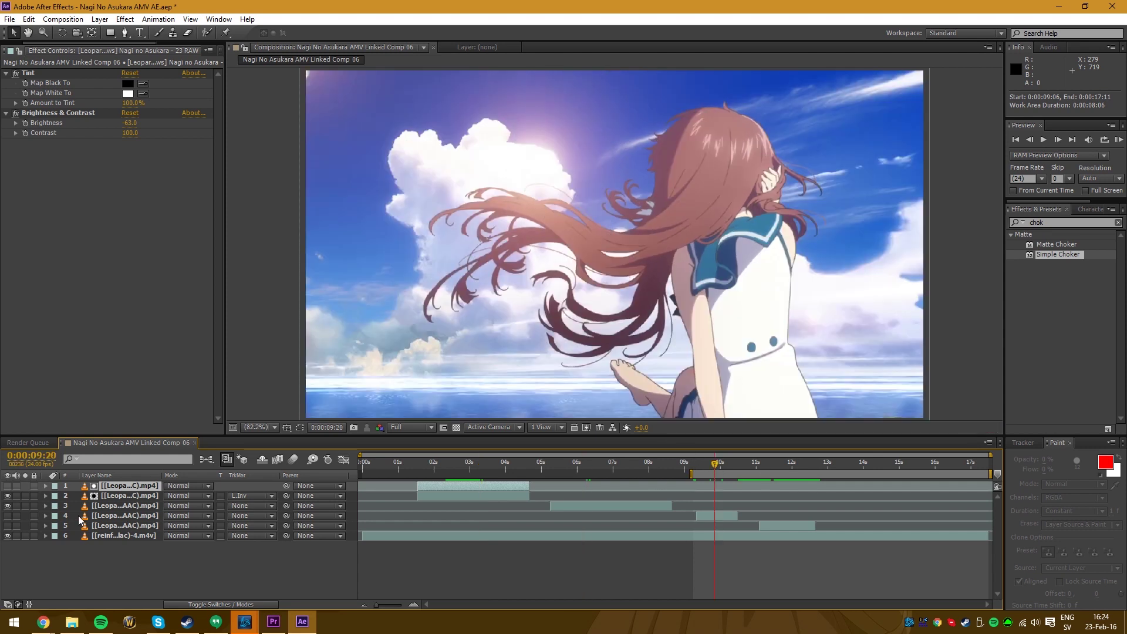
Hide layers 2 and 3 and show the layer 5 close-up clip.
{"action": "left_click", "coordinate": [8, 526]}
{"action": "left_click", "coordinate": [8, 505]}
{"action": "left_click", "coordinate": [8, 495]}
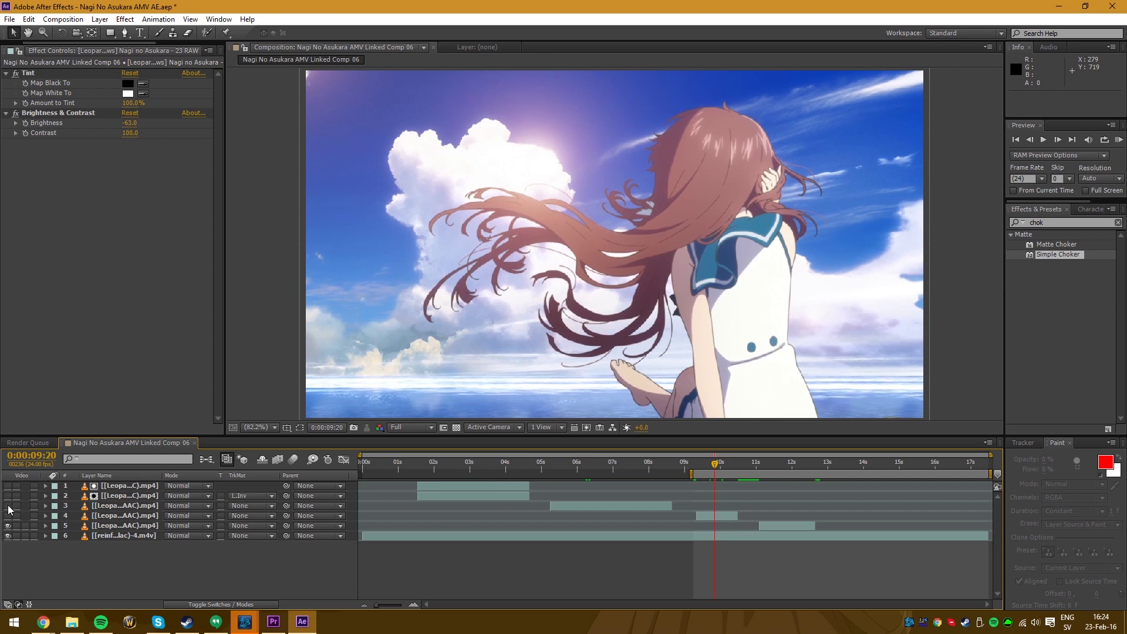
At 0:00:11:17, apply Selective Color to the layer 5 close-up clip.
{"action": "left_click", "coordinate": [781, 464]}
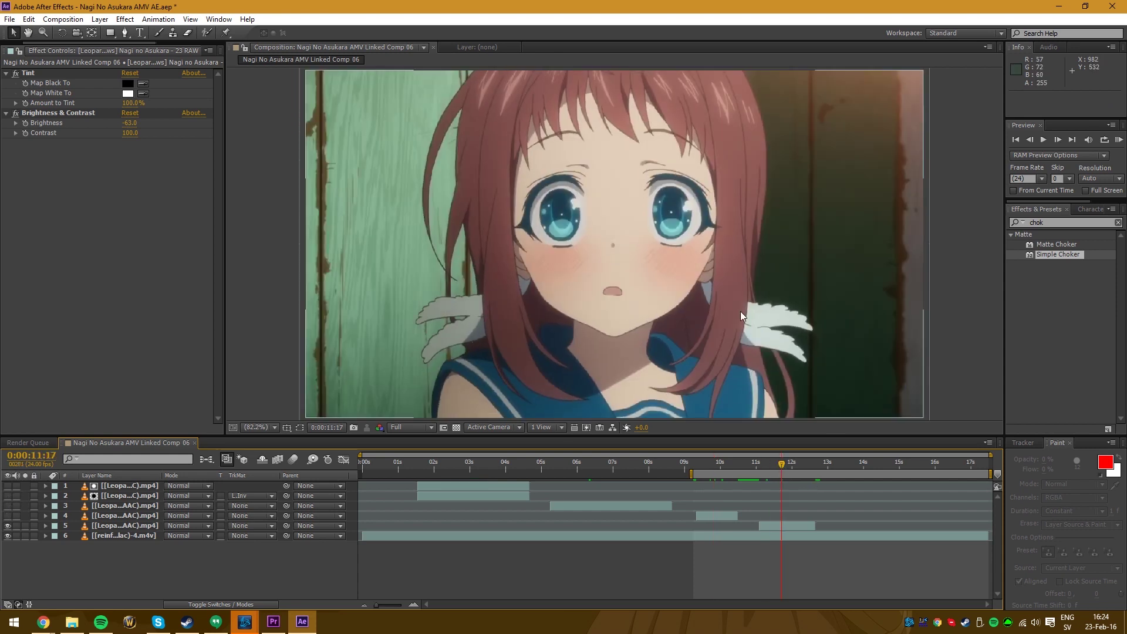
{"action": "left_click", "coordinate": [110, 533]}
{"action": "left_click", "coordinate": [110, 528]}
{"action": "left_click", "coordinate": [1056, 222]}
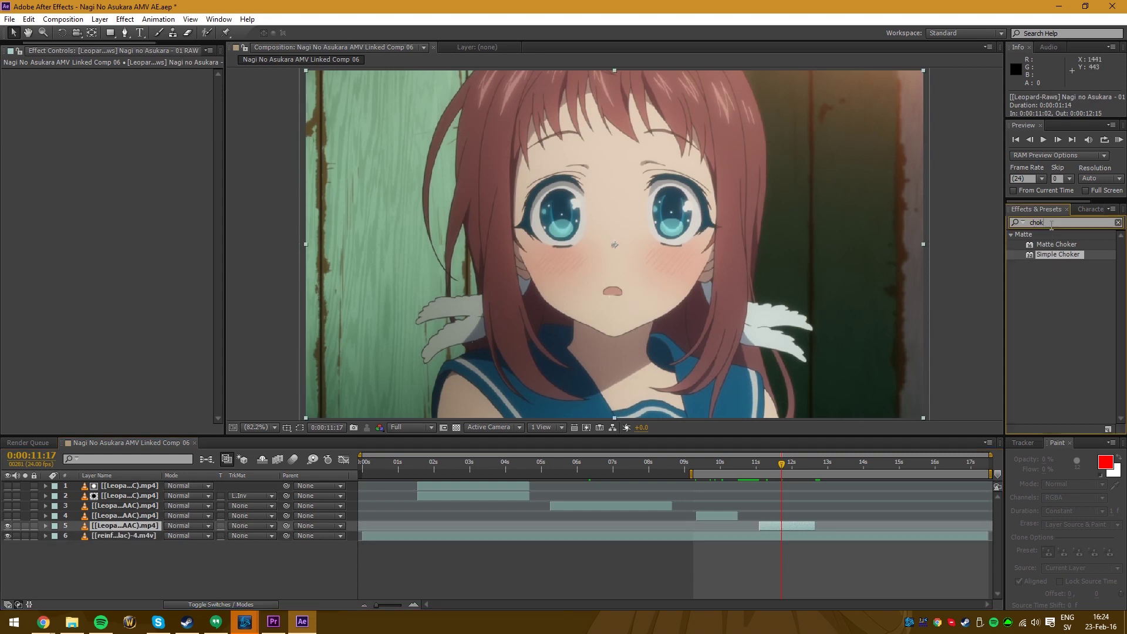
{"action": "type", "text": "sel"}
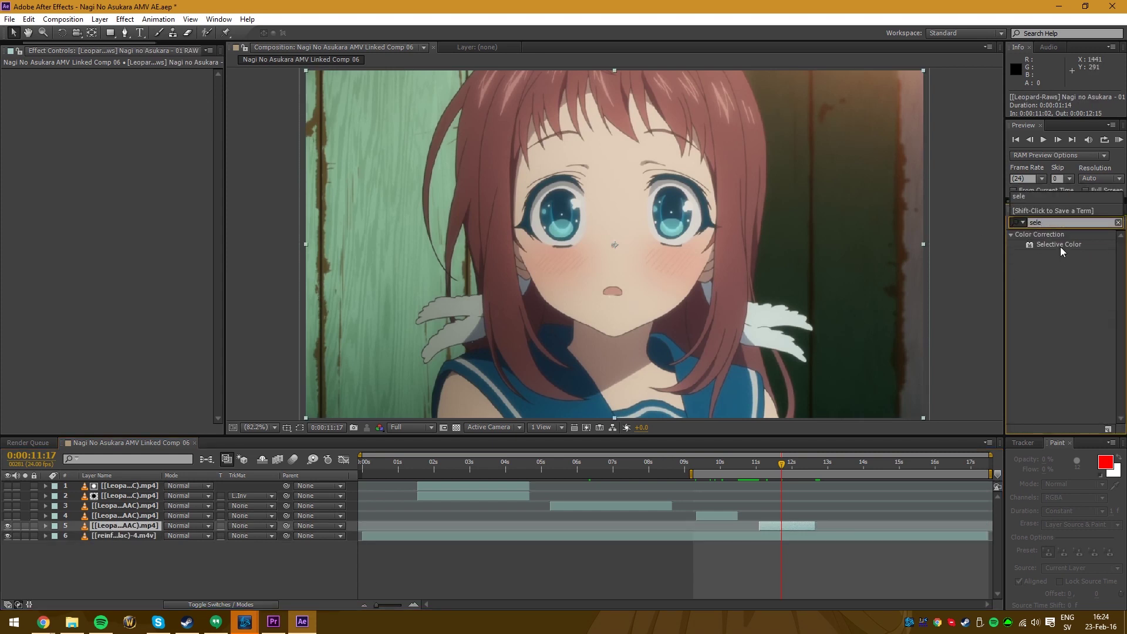
{"action": "type", "text": "e"}
{"action": "left_click_drag", "start_coordinate": [1060, 247], "coordinate": [157, 178]}
Set Selective Color to Greens with Cyan 100% and Magenta -100%, then duplicate it into three.
{"action": "left_click", "coordinate": [156, 93]}
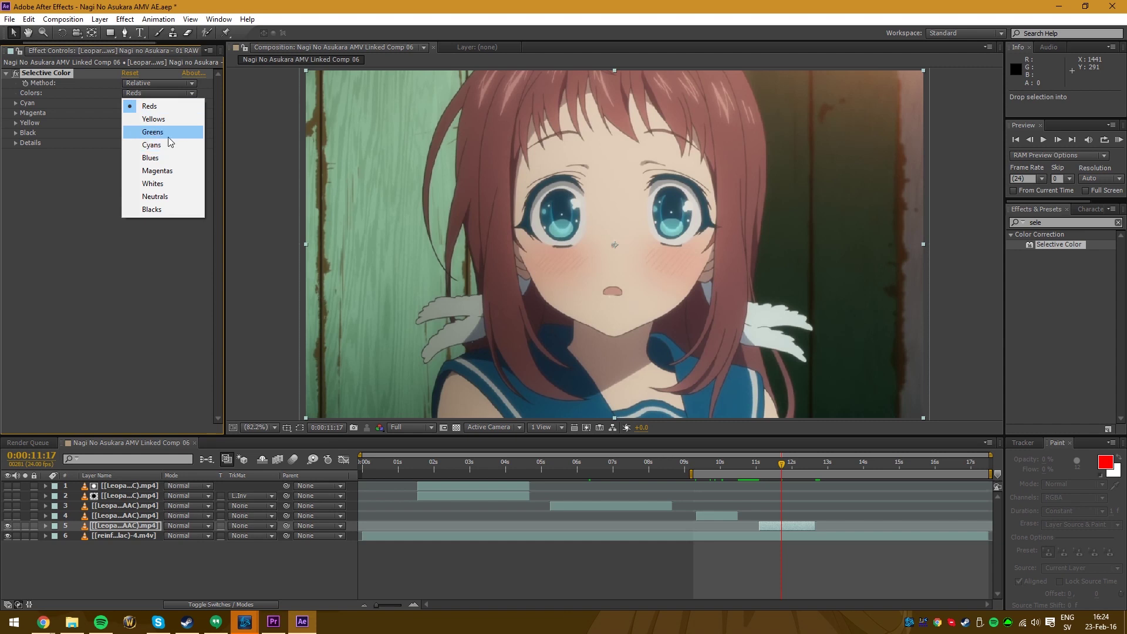
{"action": "left_click", "coordinate": [160, 132]}
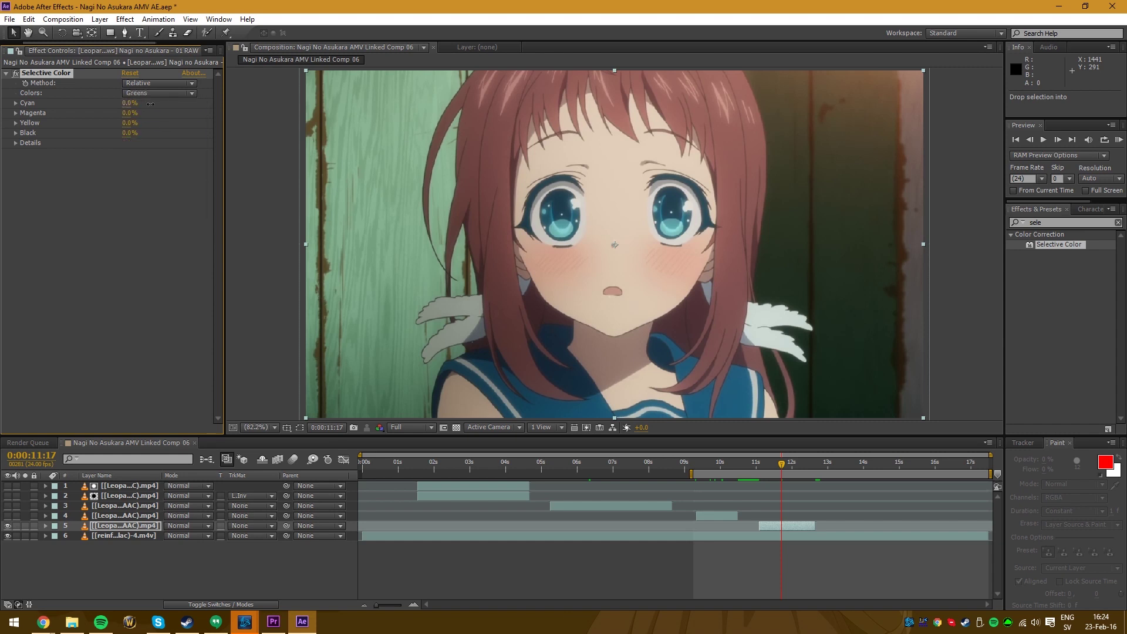
{"action": "left_click_drag", "start_coordinate": [150, 104], "coordinate": [173, 133]}
{"action": "key", "text": "ctrl+d"}
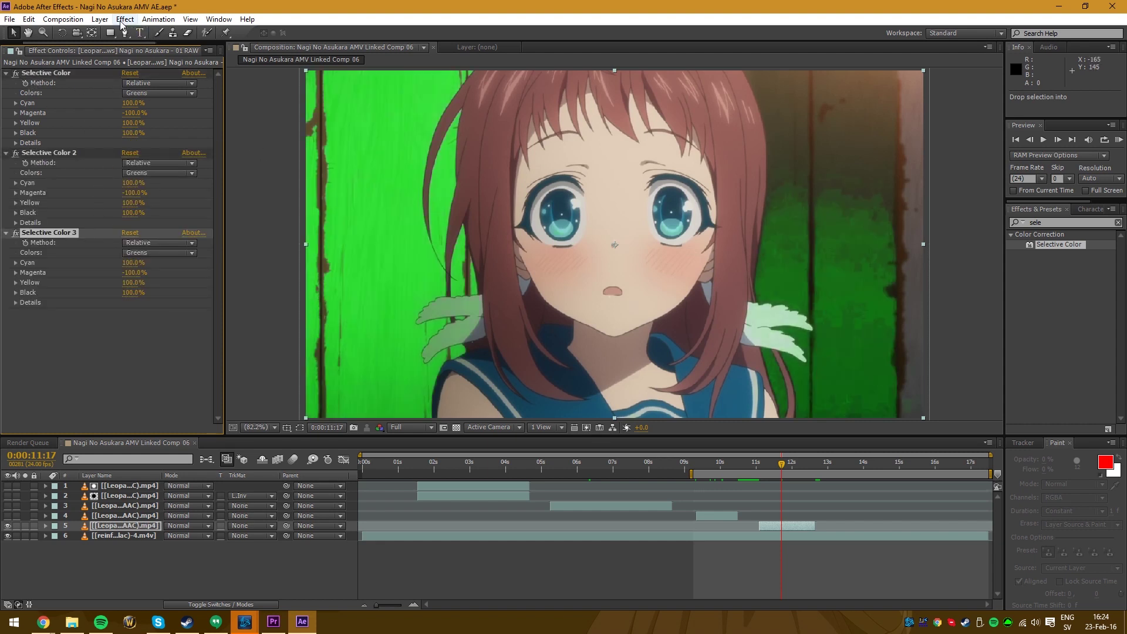
{"action": "left_click", "coordinate": [100, 18]}
{"action": "key", "text": "ctrl+d"}
Add the Keylight (1.2) effect from the Keying category.
{"action": "left_click", "coordinate": [125, 19]}
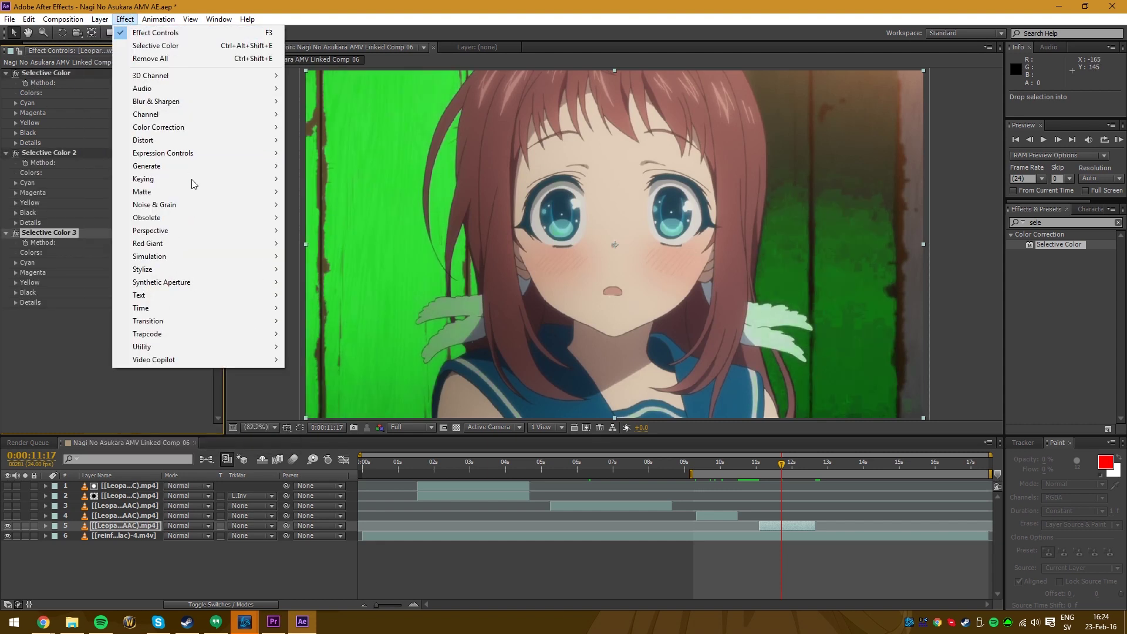
{"action": "mouse_move", "coordinate": [229, 179]}
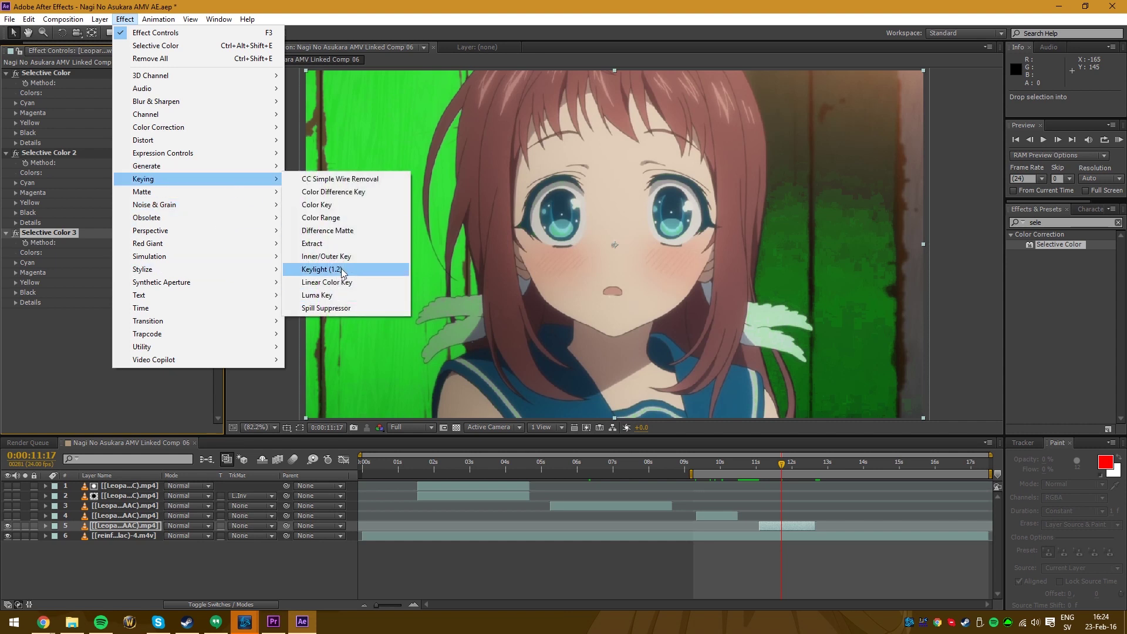
{"action": "left_click", "coordinate": [322, 269]}
Sample the green wall as Keylight's Screen Colour and draw a rectangle mask around the girl.
{"action": "left_click", "coordinate": [143, 309]}
{"action": "left_click", "coordinate": [330, 246]}
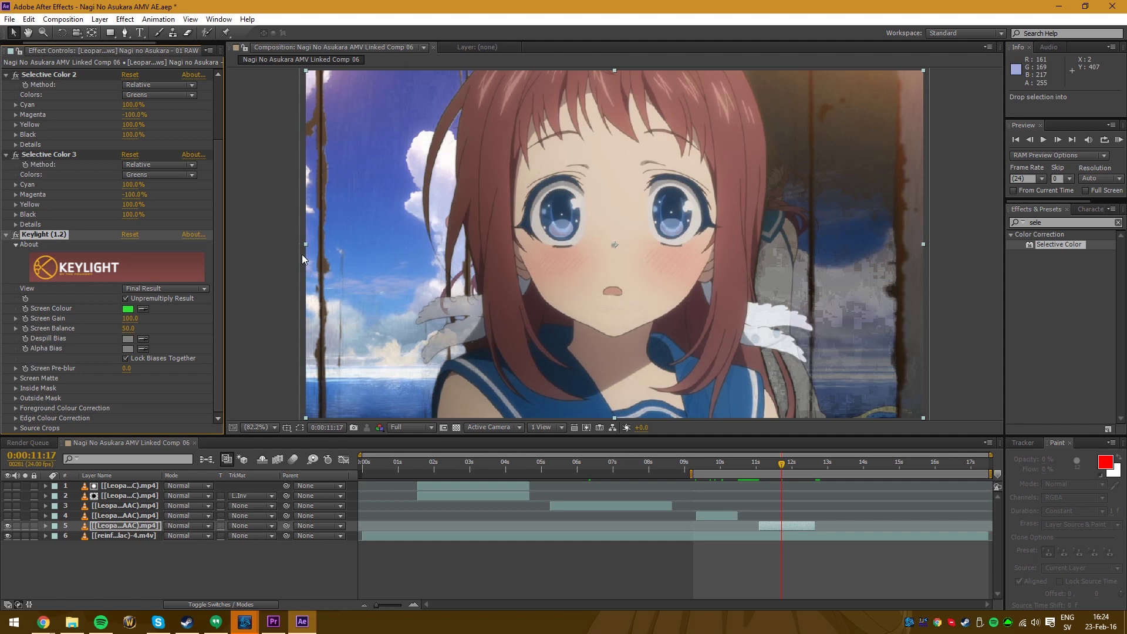
{"action": "left_click_drag", "start_coordinate": [110, 33], "coordinate": [161, 32]}
{"action": "scroll", "coordinate": [422, 83], "scroll_direction": "down", "scroll_amount": 2}
{"action": "left_click_drag", "start_coordinate": [422, 74], "coordinate": [665, 308]}
Make the close-up clip a 3D layer and collapse its properties after judging the key.
{"action": "right_click", "coordinate": [495, 298]}
{"action": "left_click", "coordinate": [524, 258]}
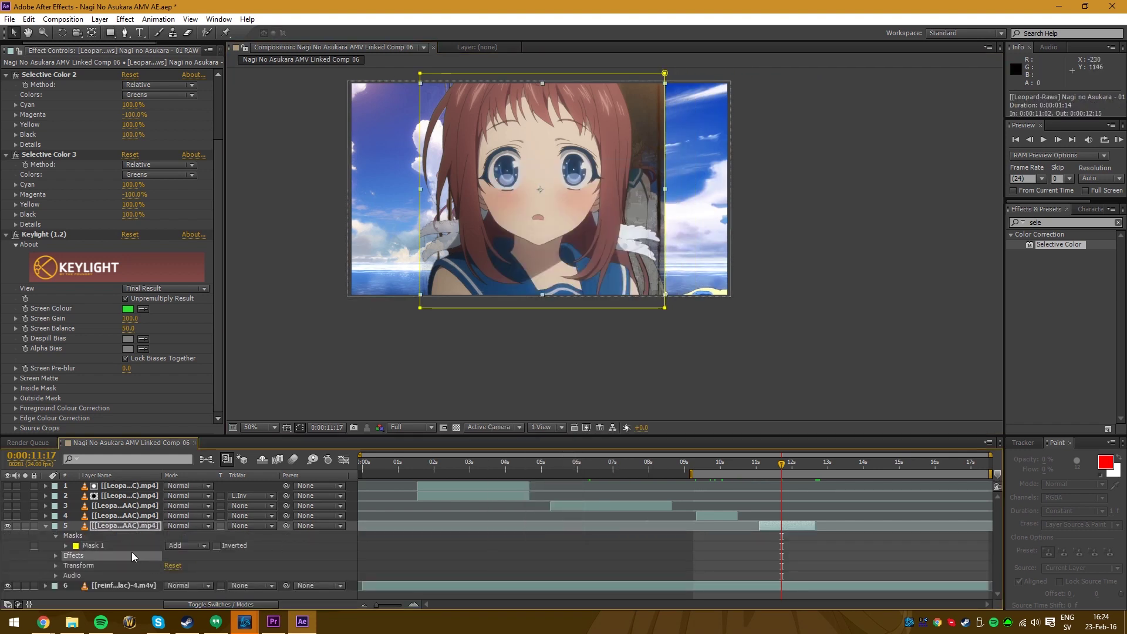
{"action": "left_click", "coordinate": [26, 543]}
{"action": "scroll", "coordinate": [520, 185], "scroll_direction": "up", "scroll_amount": 3}
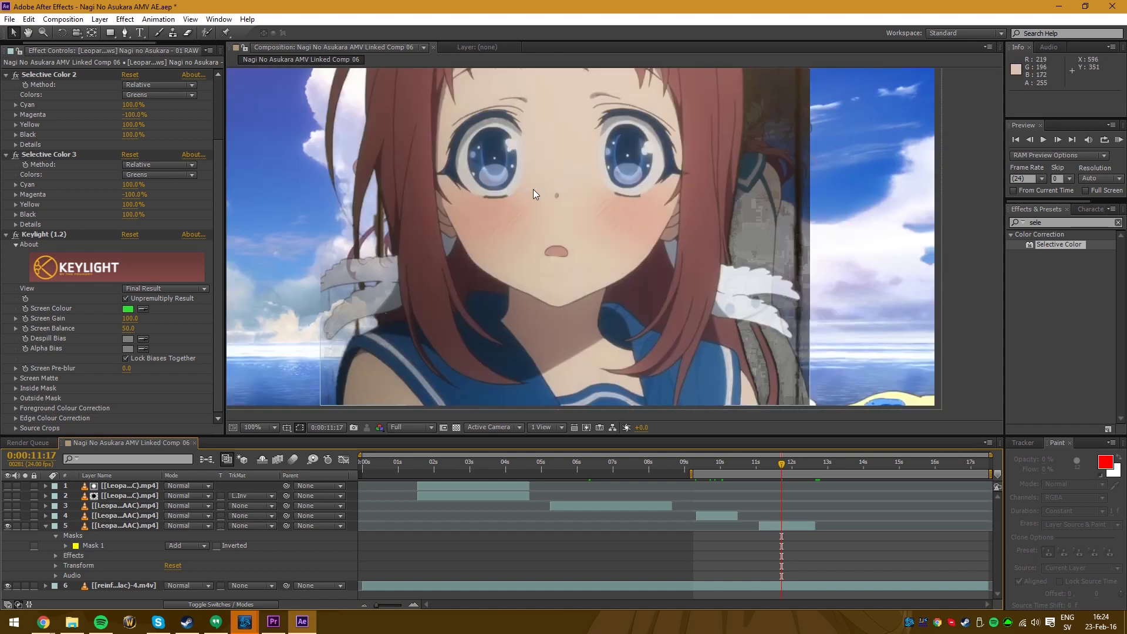
{"action": "scroll", "coordinate": [533, 189], "scroll_direction": "down", "scroll_amount": 3}
{"action": "left_click", "coordinate": [94, 525]}
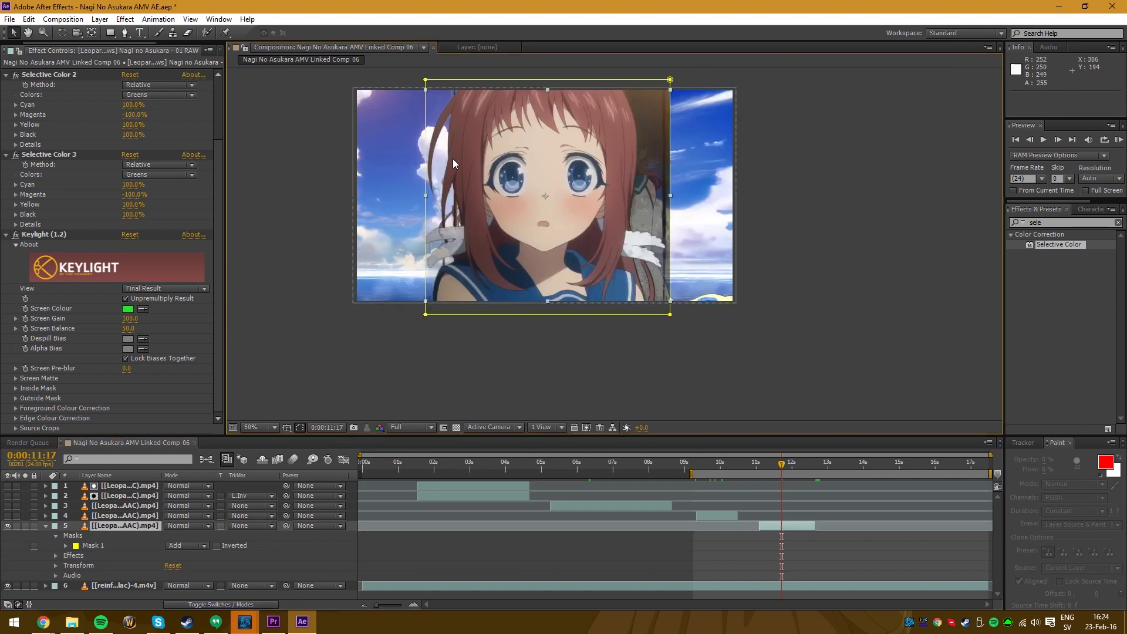
{"action": "left_click", "coordinate": [43, 528]}
{"action": "left_click", "coordinate": [44, 527]}
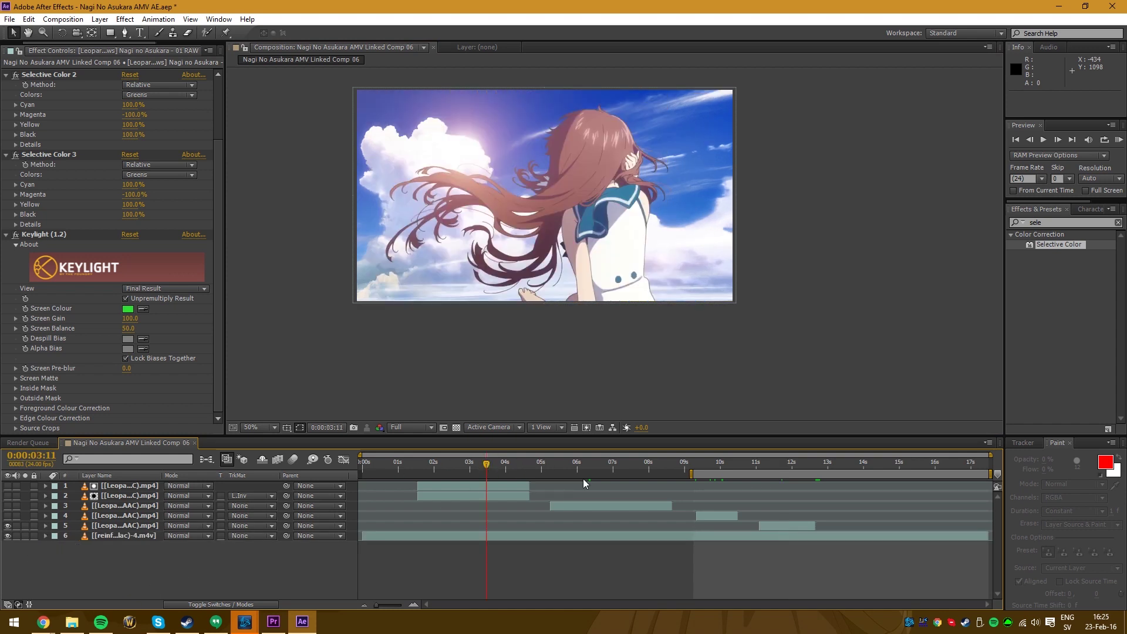
Re-enable layers 2–4 and review the keyed shots at 3:13, 7:02, 9:20 and 11:12.
{"action": "left_click_drag", "start_coordinate": [728, 464], "coordinate": [774, 466]}
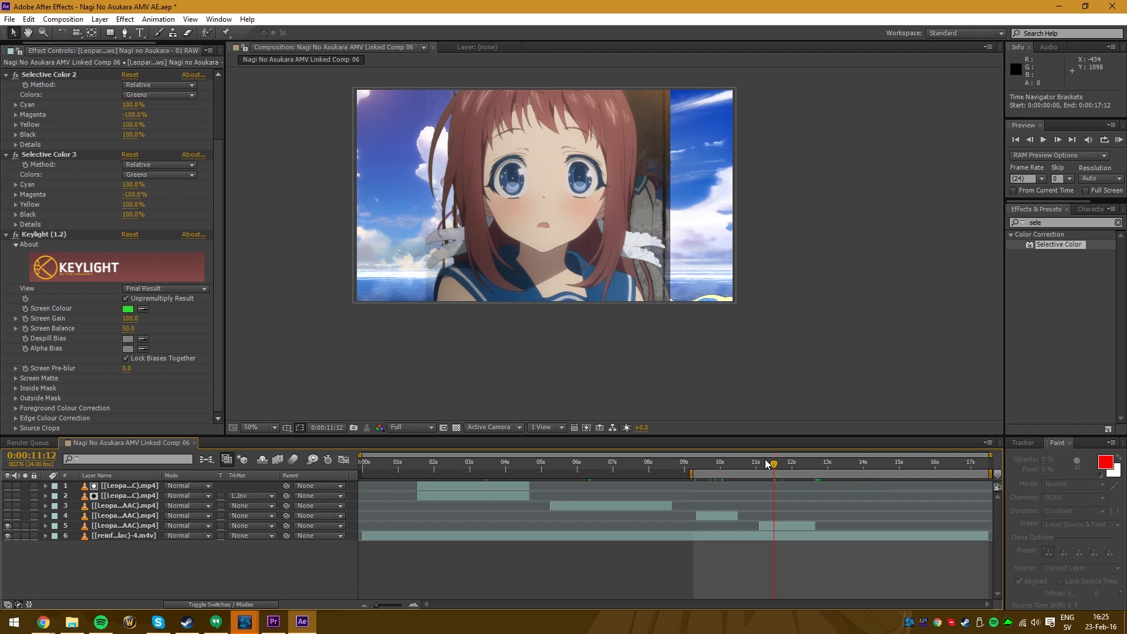
{"action": "left_click", "coordinate": [616, 463]}
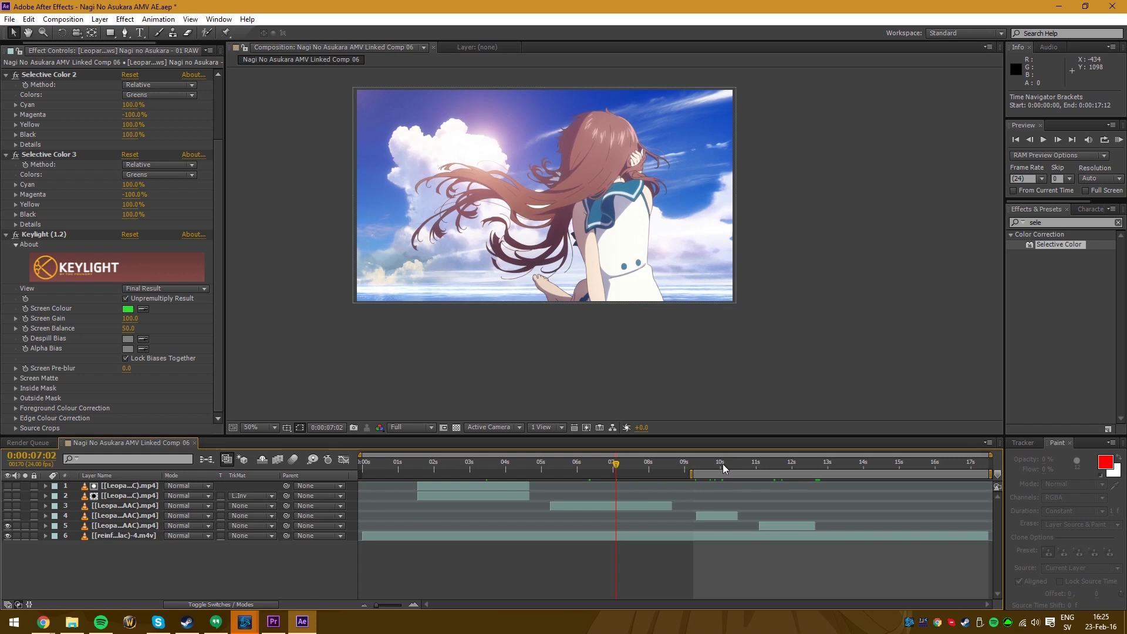
{"action": "left_click_drag", "start_coordinate": [8, 516], "coordinate": [8, 496]}
{"action": "left_click", "coordinate": [491, 470]}
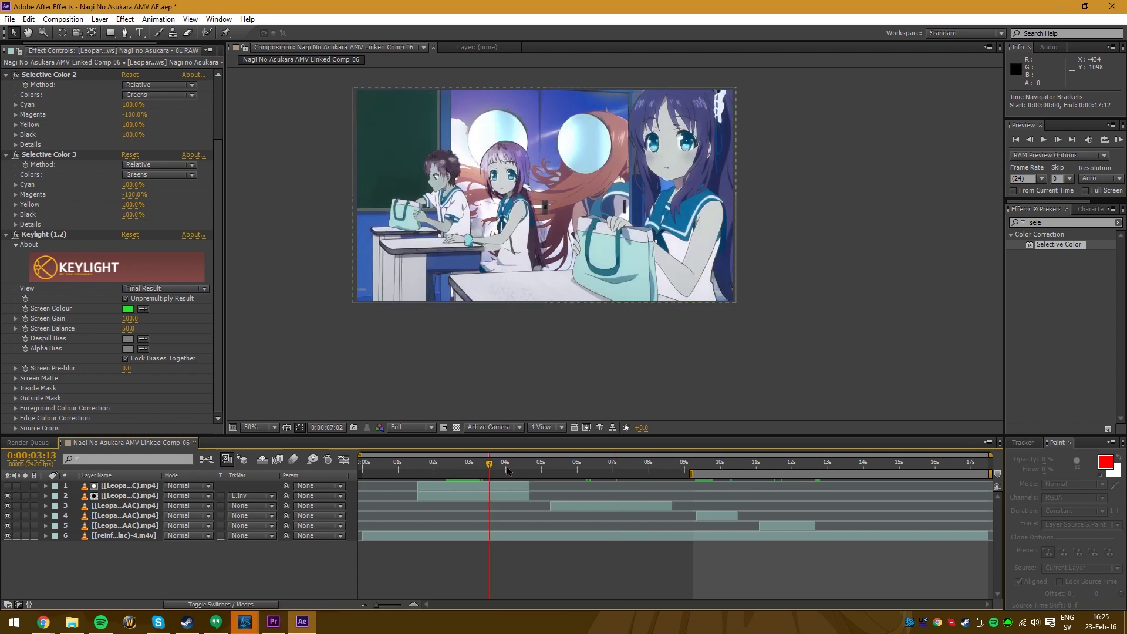
{"action": "left_click", "coordinate": [715, 461]}
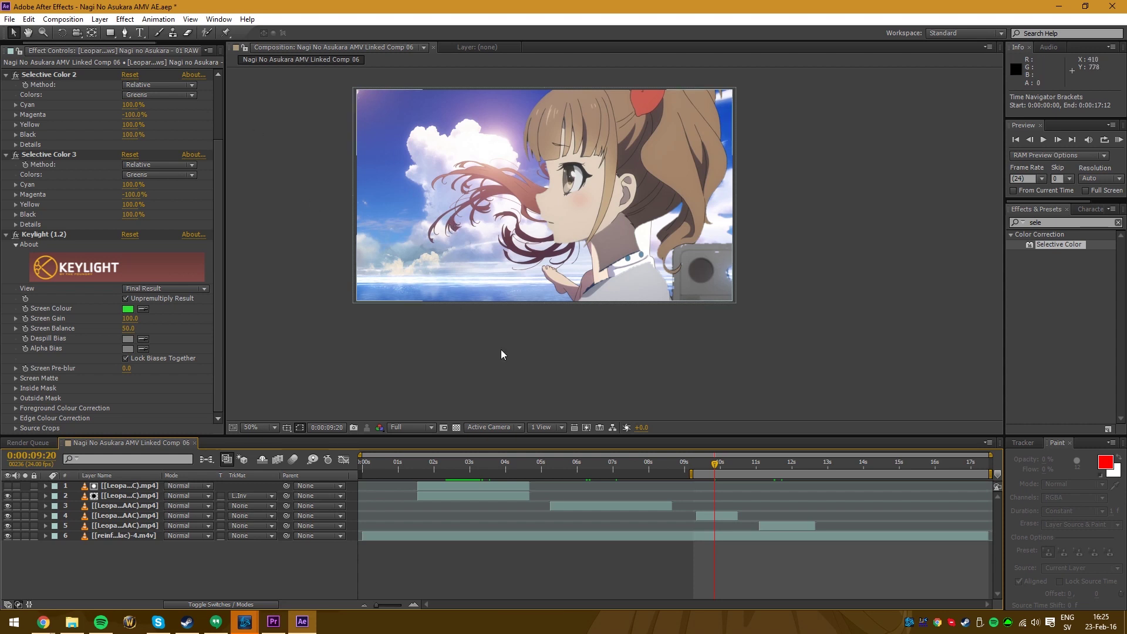
{"action": "left_click", "coordinate": [773, 467]}
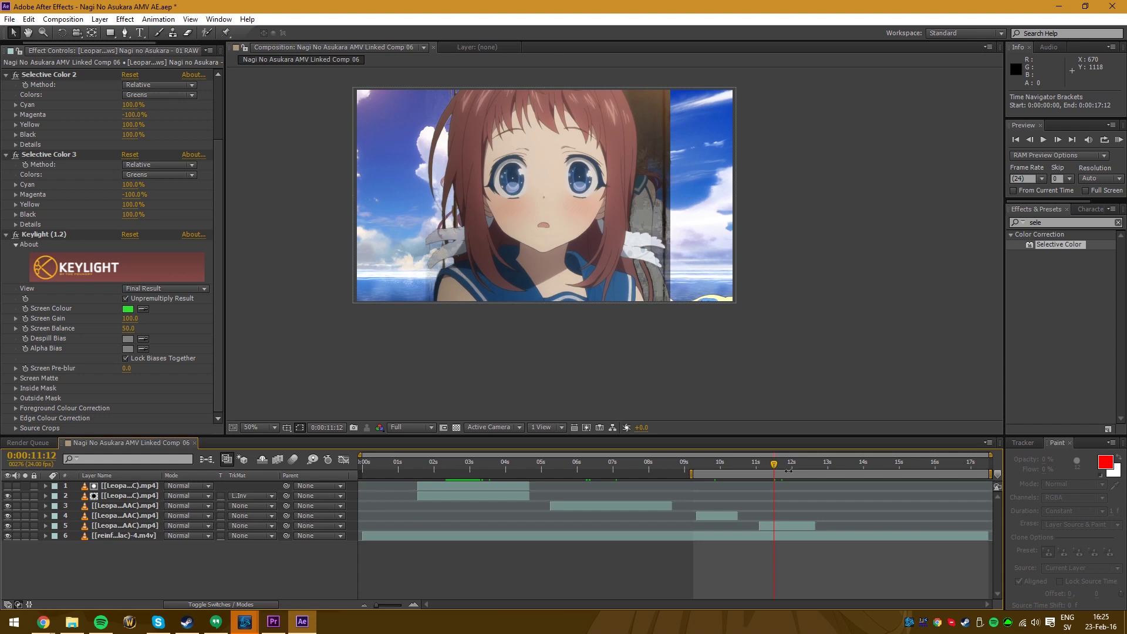
Rewind to about 0:00:01:13 and play the opening to check the boy over the sky.
{"action": "left_click_drag", "start_coordinate": [639, 467], "coordinate": [427, 464]}
{"action": "key", "text": ";"}
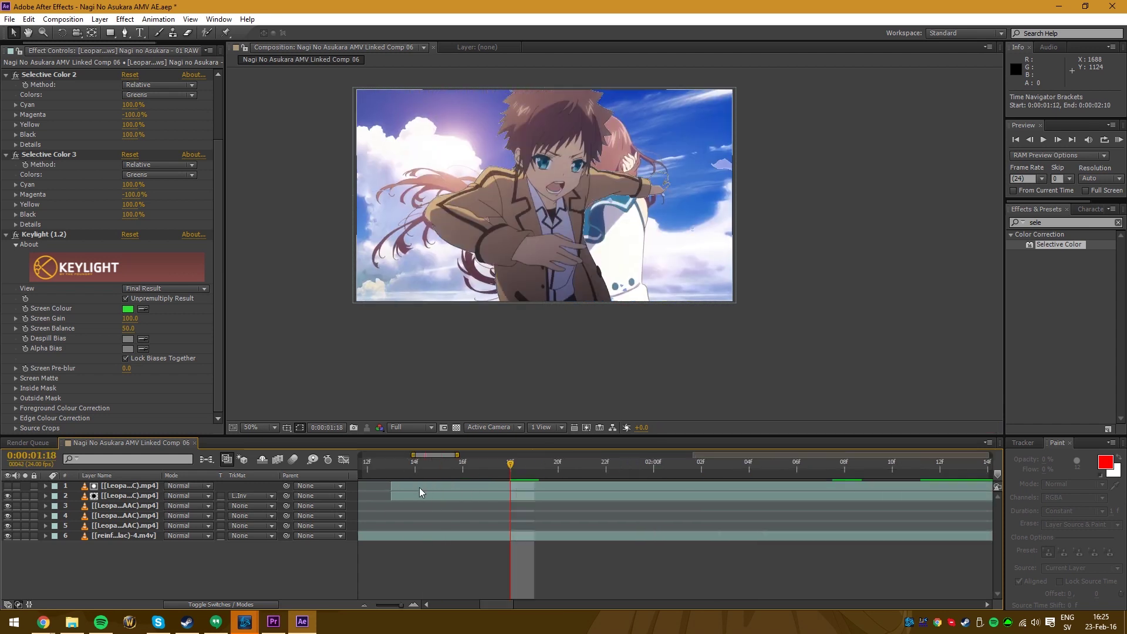
{"action": "key", "text": "minus"}
{"action": "left_click", "coordinate": [411, 468]}
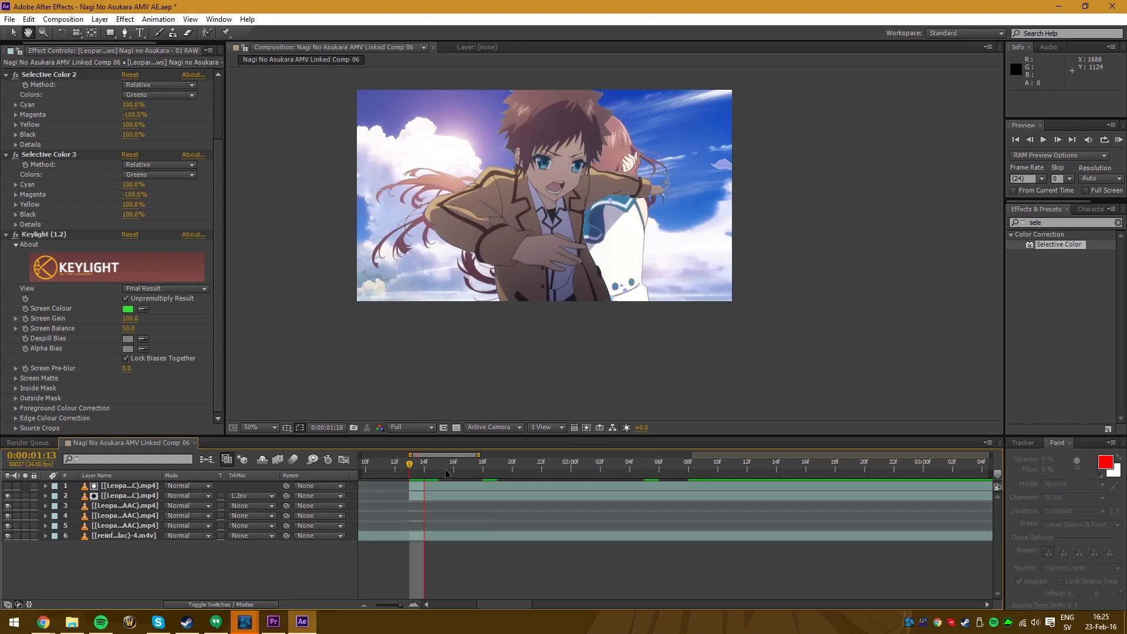
{"action": "key", "text": "space"}
{"action": "left_click_drag", "start_coordinate": [488, 465], "coordinate": [716, 500]}
{"action": "scroll", "coordinate": [716, 500], "scroll_direction": "down", "scroll_amount": 4}
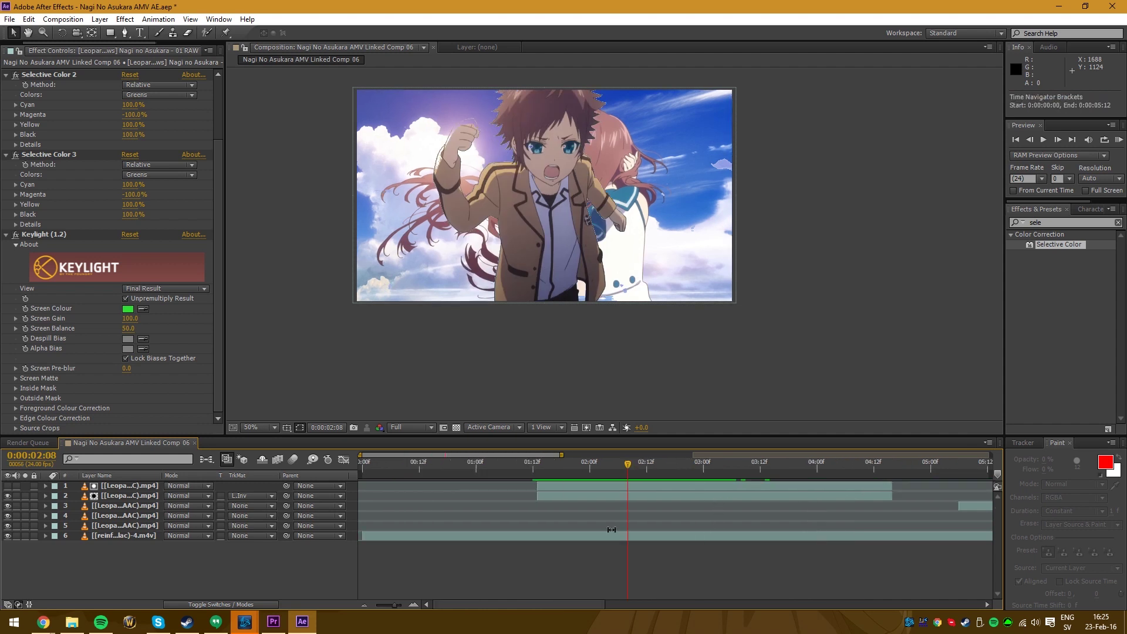